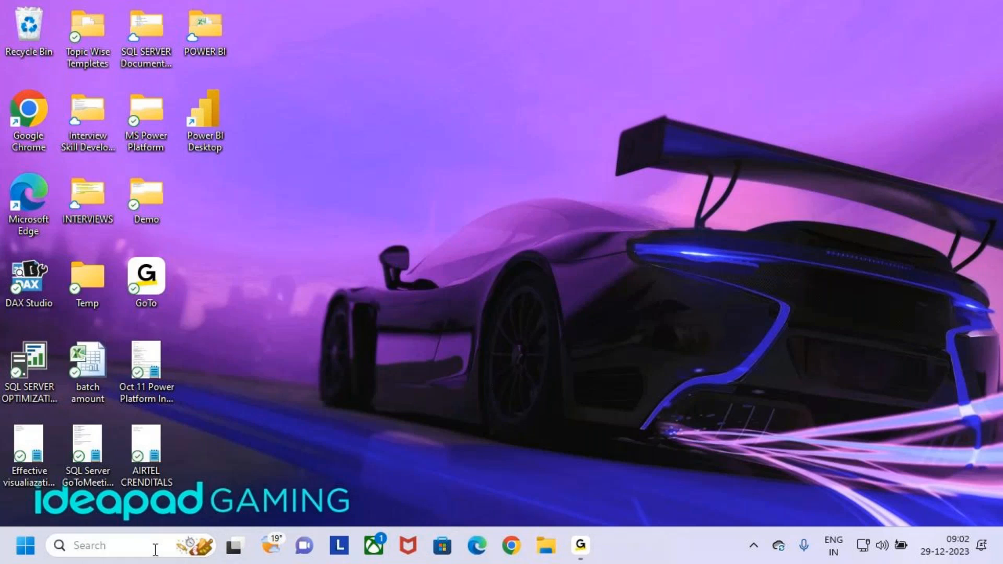
Step: Launch Notepad from the Start search and maximize its window
text(NOY)
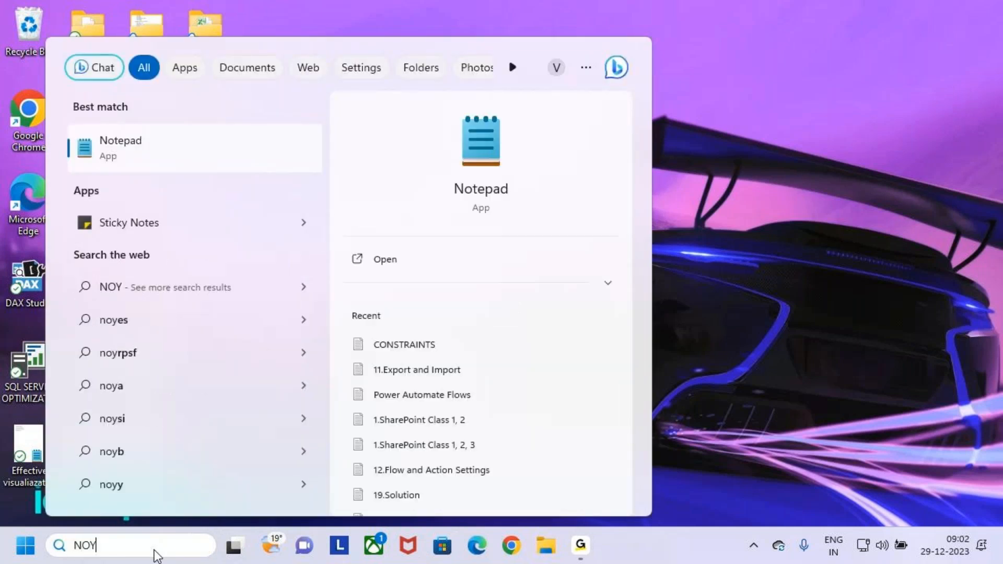
key(BackSpace)
text(TE)
key(Return)
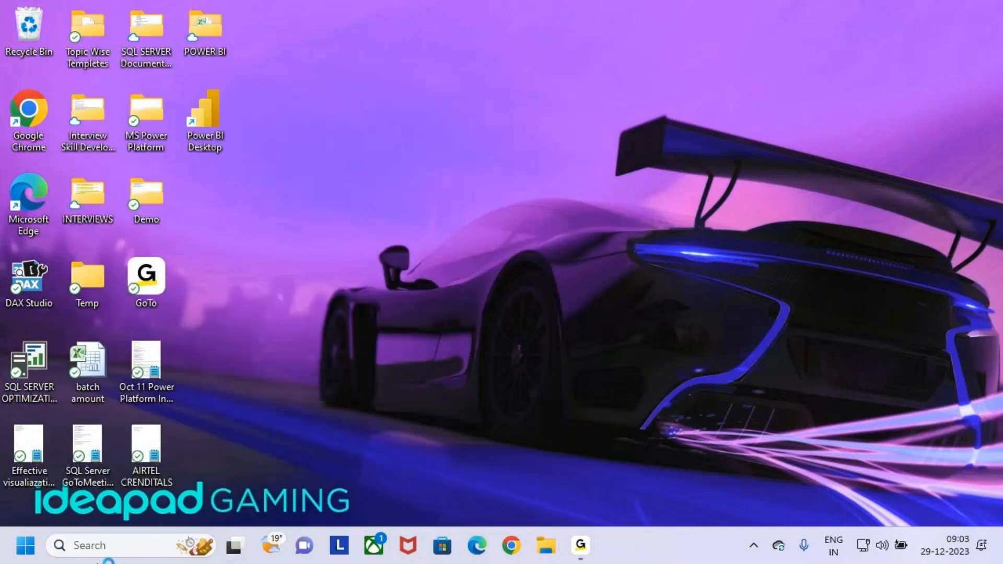
click(804, 114)
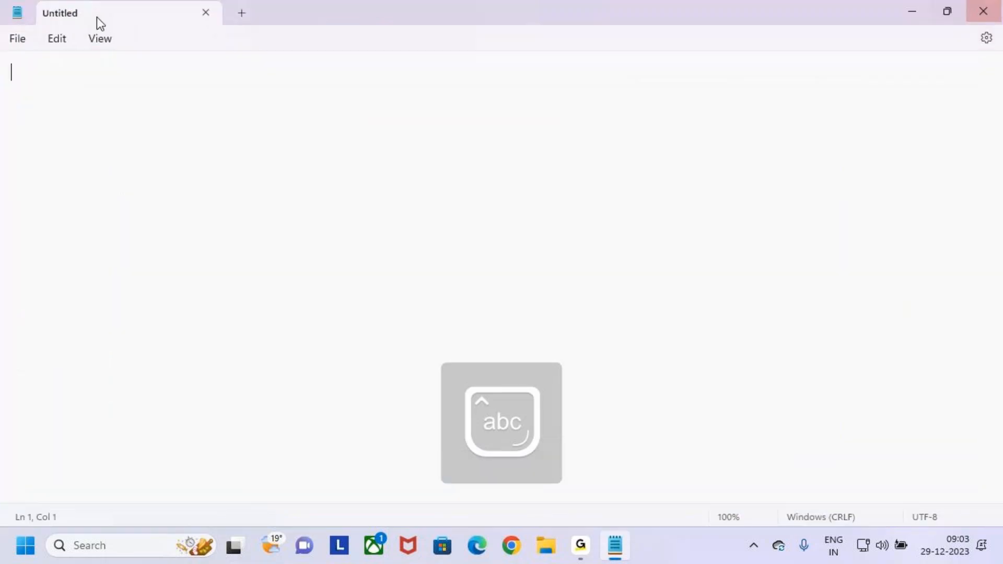
Step: Set Notepad's font family to Trebuchet MS in Settings, then return to the document
click(56, 41)
click(63, 387)
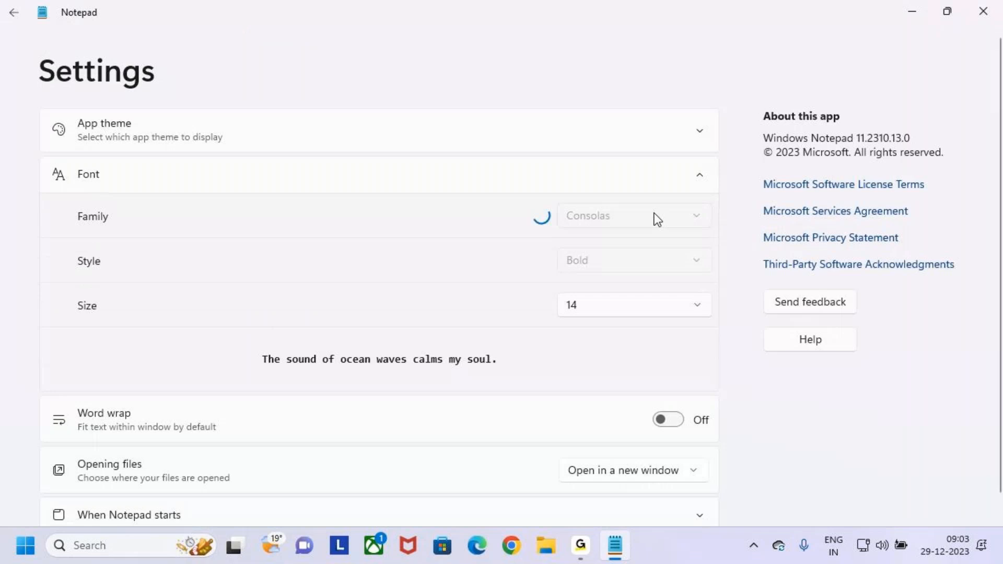
text(Trebuchet MS)
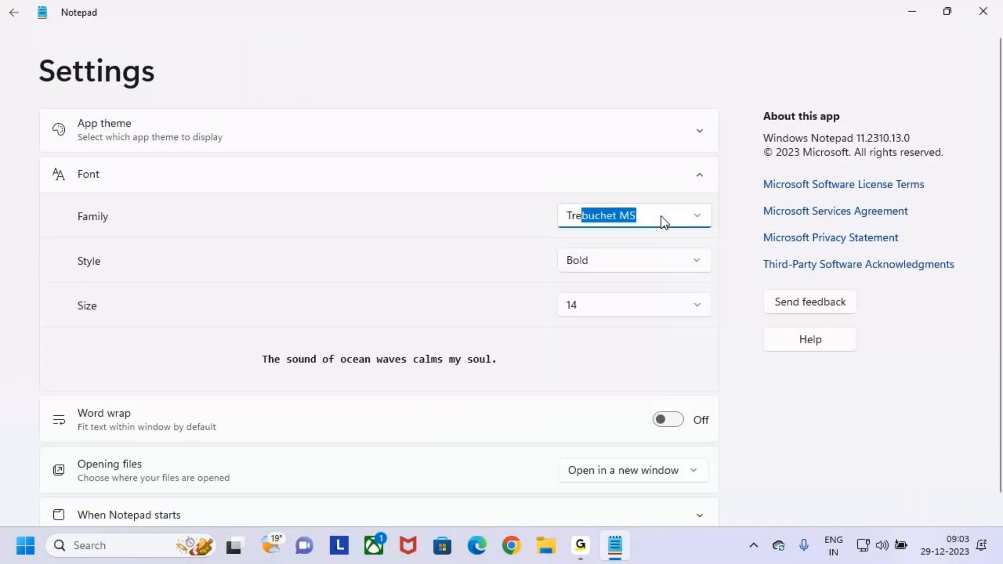
key(Return)
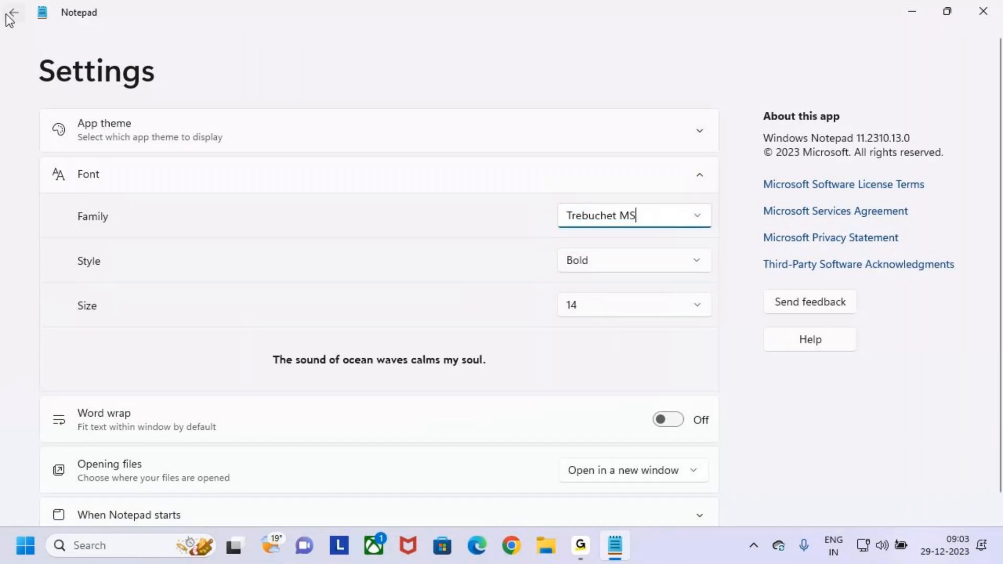
click(6, 14)
Step: Start an indented numbered list on the second line with '1.'
key(Return)
key(Return)
key(BackSpace)
key(BackSpace)
key(Return)
key(BackSpace)
key(Return)
key(Tab)
text(1.)
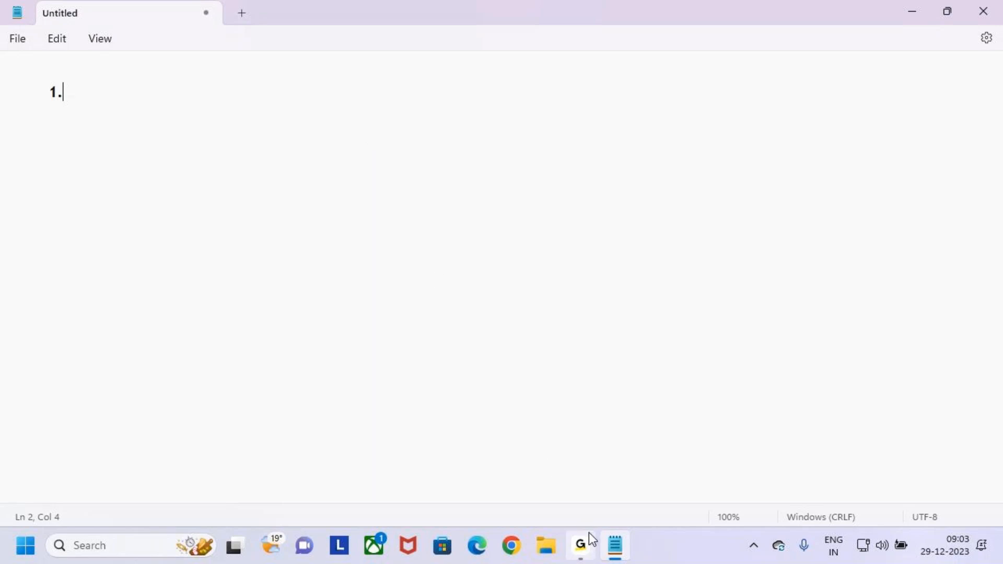
Step: Type the first list item 'Export and Import the Flows' and start a new line
mouse_move(595, 533)
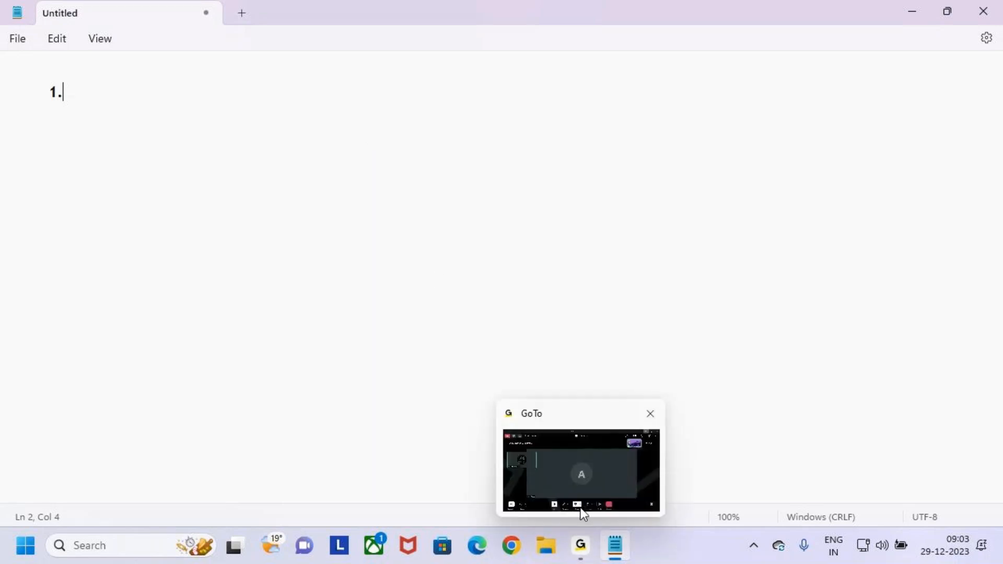
click(588, 466)
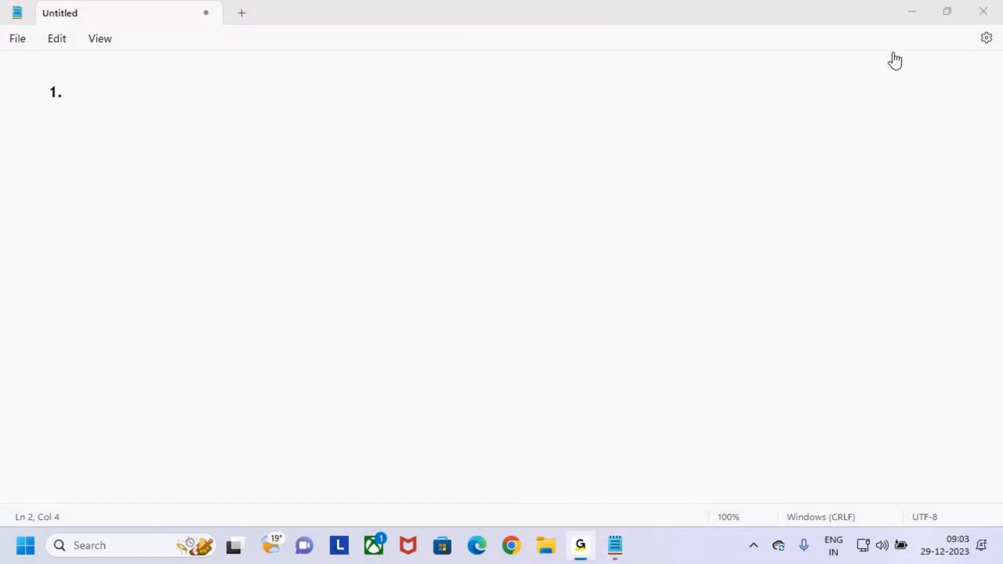
click(907, 15)
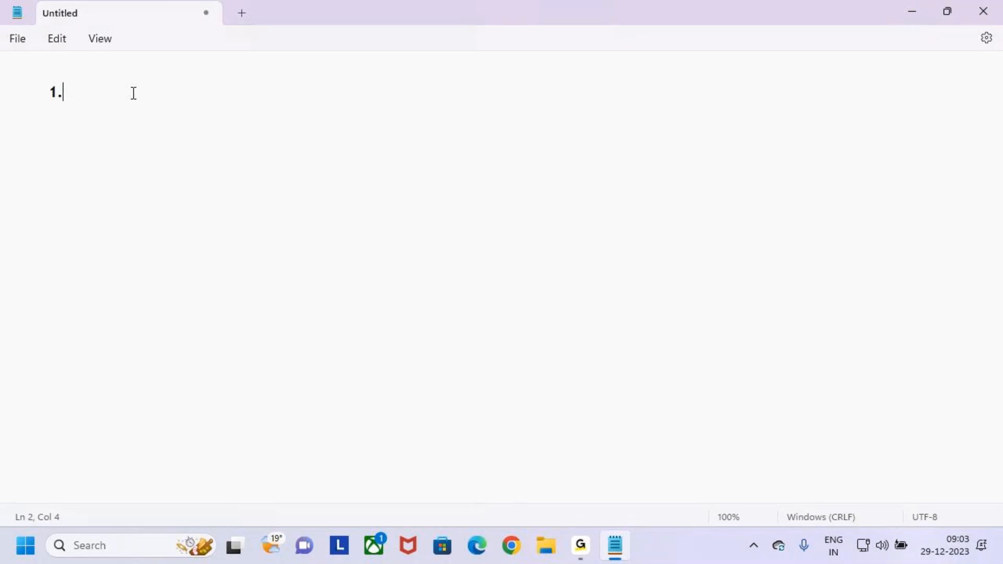
text(Exopopo)
key(BackSpace)
key(BackSpace)
key(BackSpace)
key(BackSpace)
key(BackSpace)
key(BackSpace)
key(BackSpace)
key(BackSpace)
text(Exp)
text(oe)
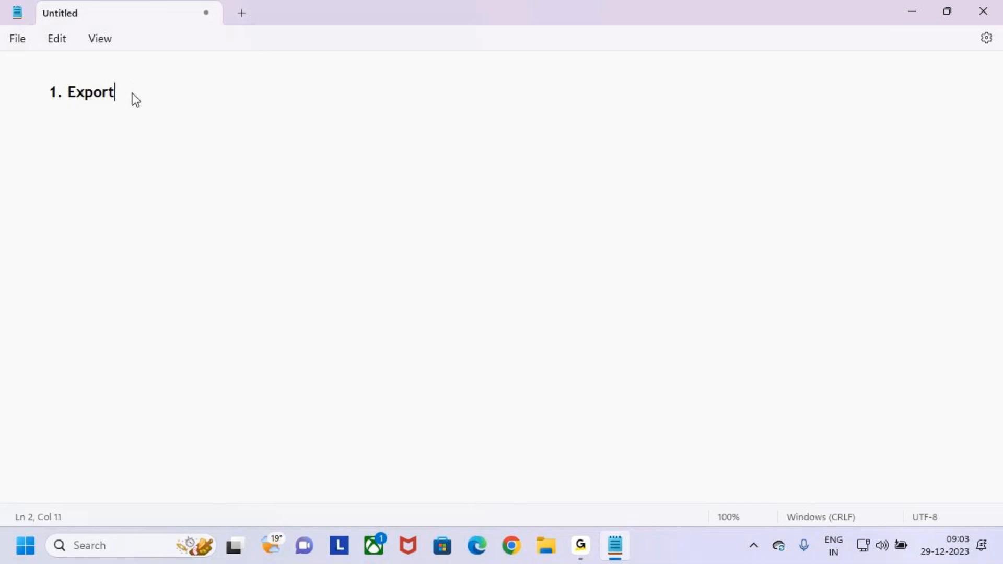
text(nd Import the )
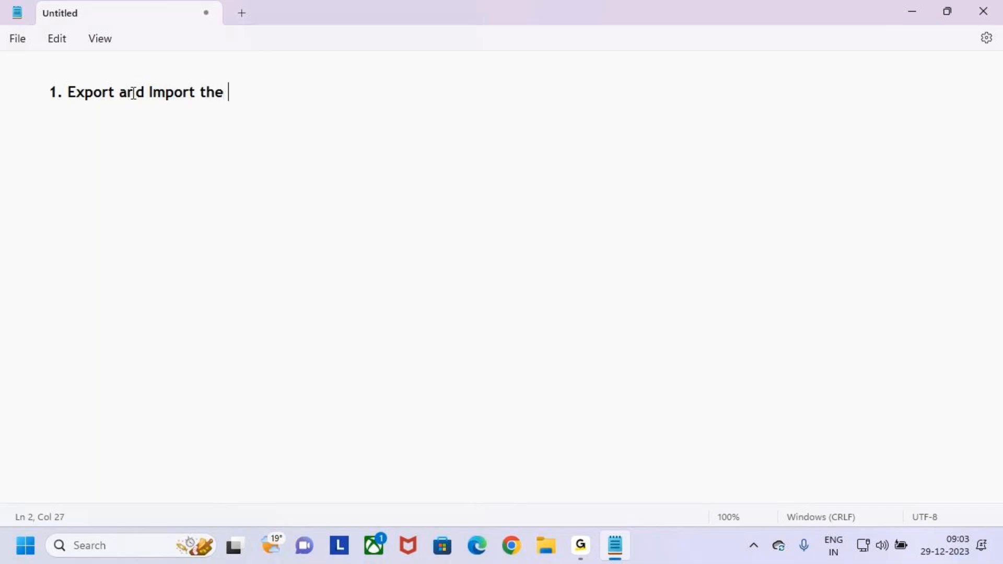
text(Flows)
key(Return)
Step: Add items '2.How to Create a Flow in Power Automate Mobile' and '3. What are Connectors'
text(2.How to)
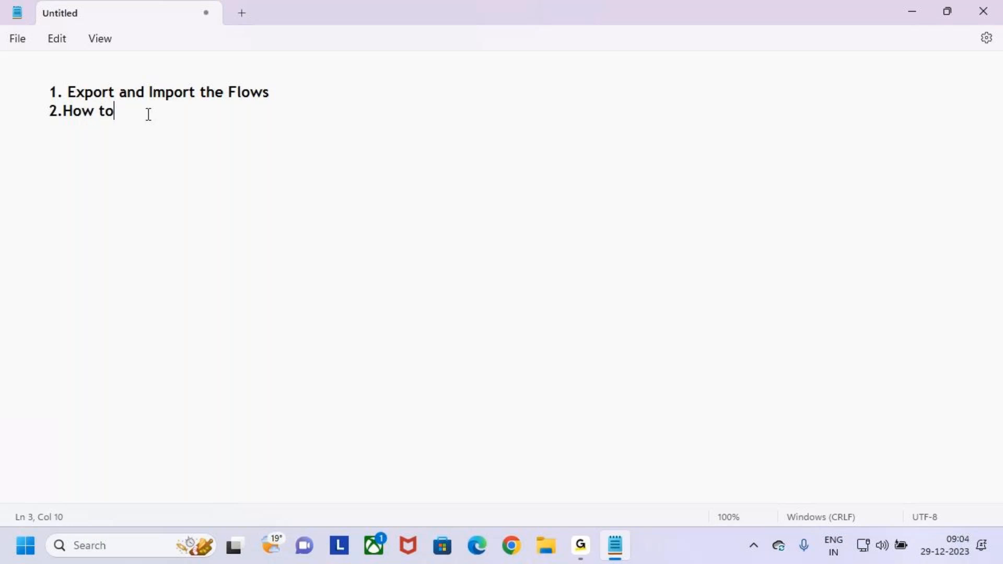
text( Create a Flow)
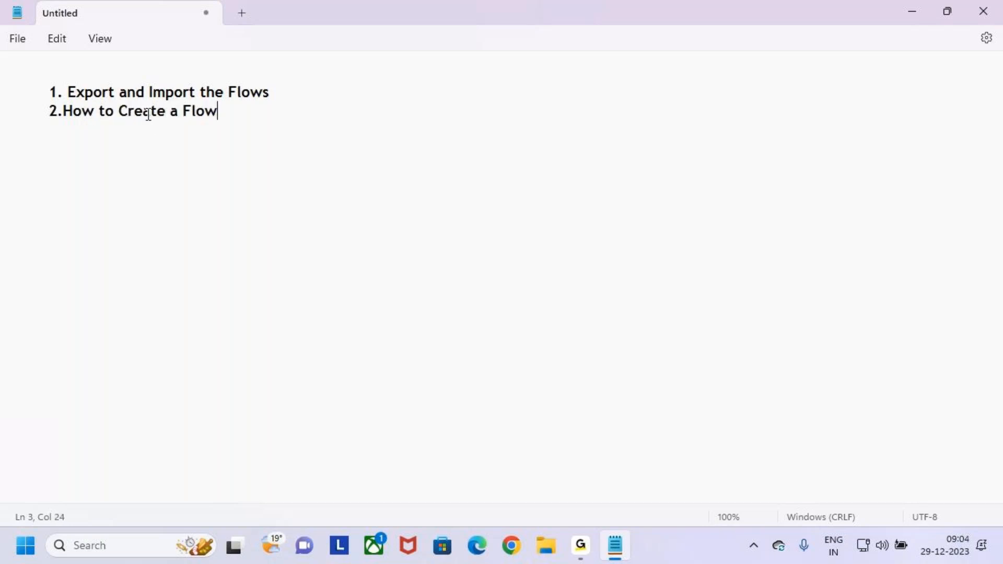
text( in Power )
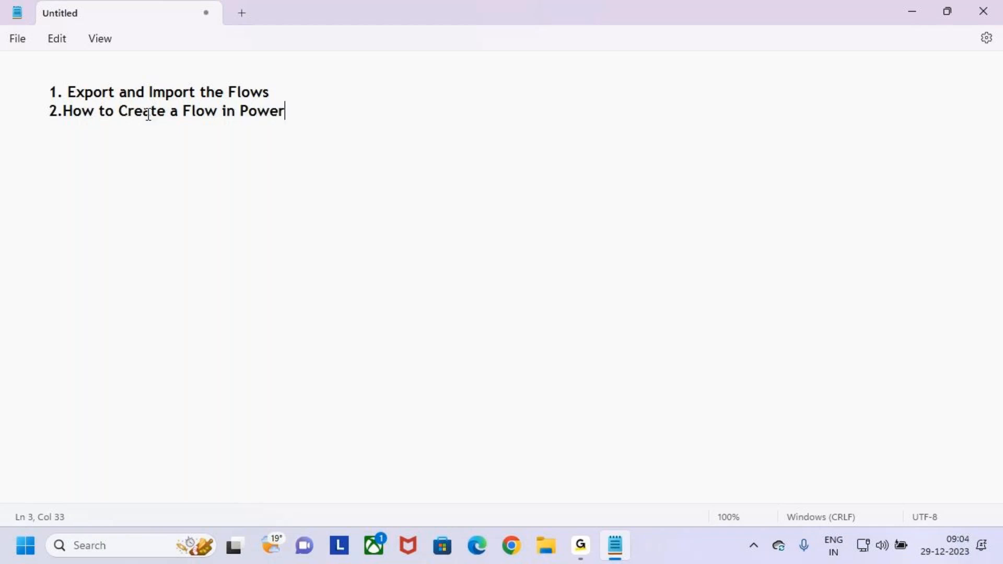
text(Automa)
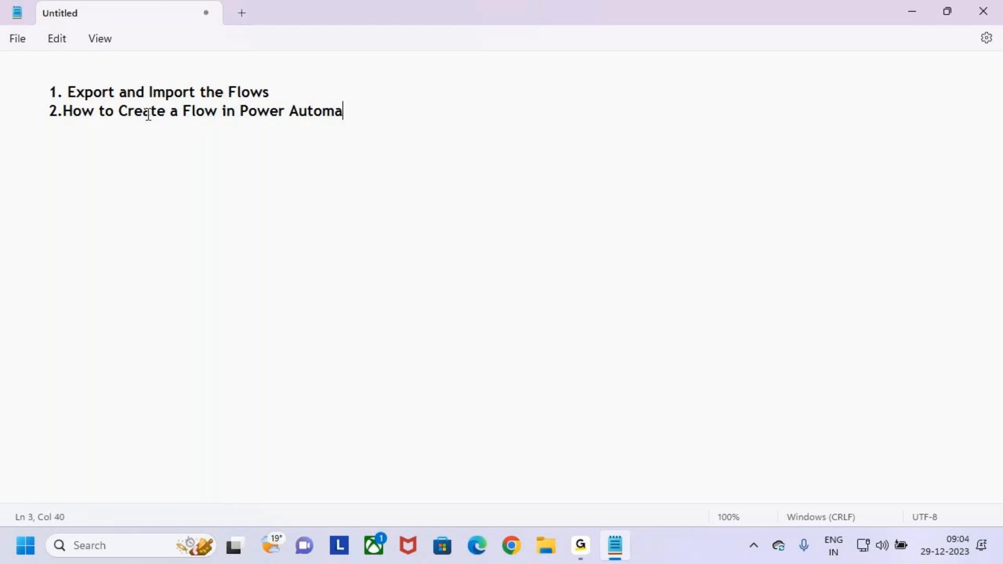
text(te Mog)
key(BackSpace)
text(bile )
text(3.)
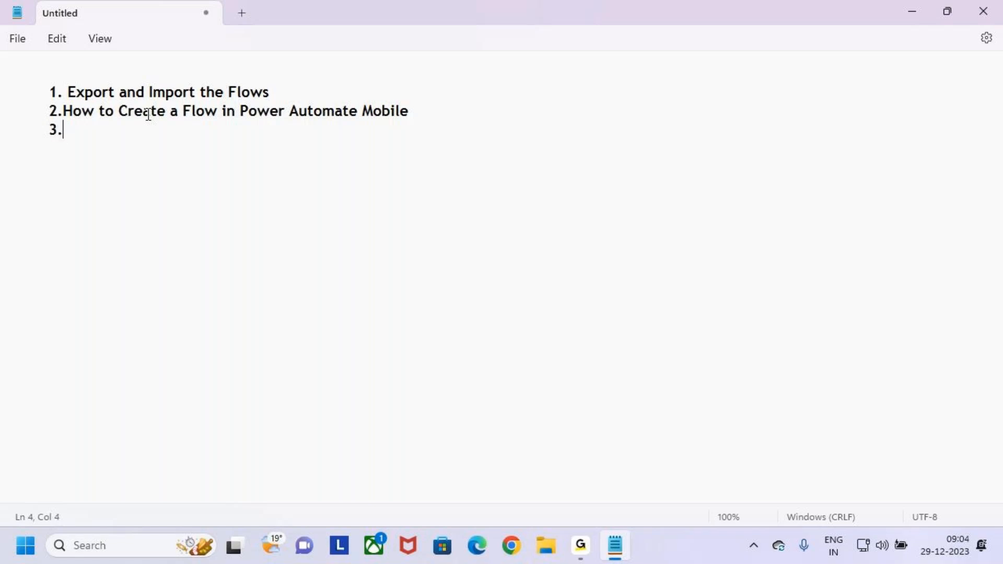
text(C)
key(BackSpace)
text(What are Copo)
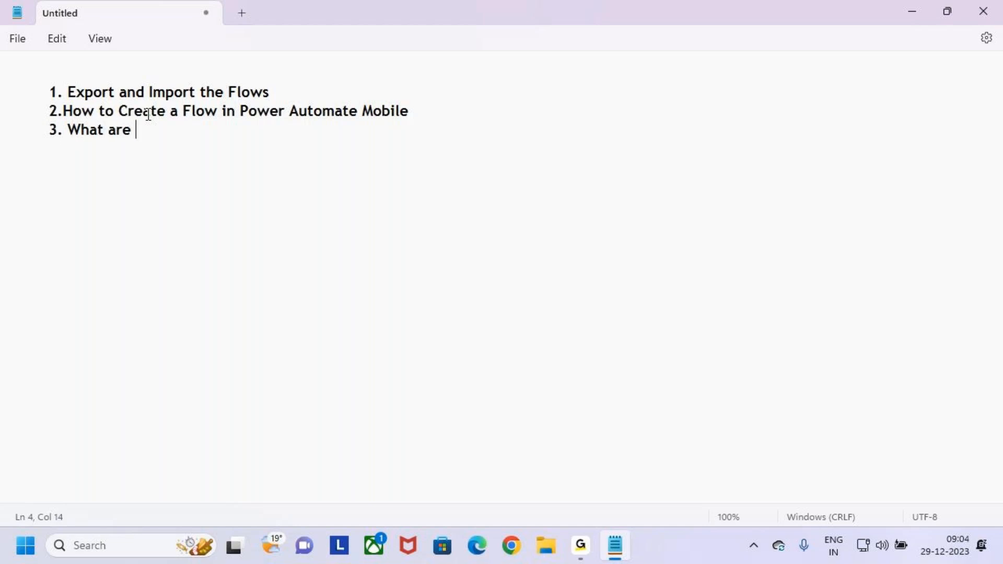
key(BackSpace)
key(BackSpace)
key(BackSpace)
key(BackSpace)
key(BackSpace)
key(BackSpace)
key(BackSpace)
key(BackSpace)
key(BackSpace)
key(BackSpace)
text(t are Connectors)
Step: Fix the ending of 'Connectors' and set up an indented fourth line
click(65, 112)
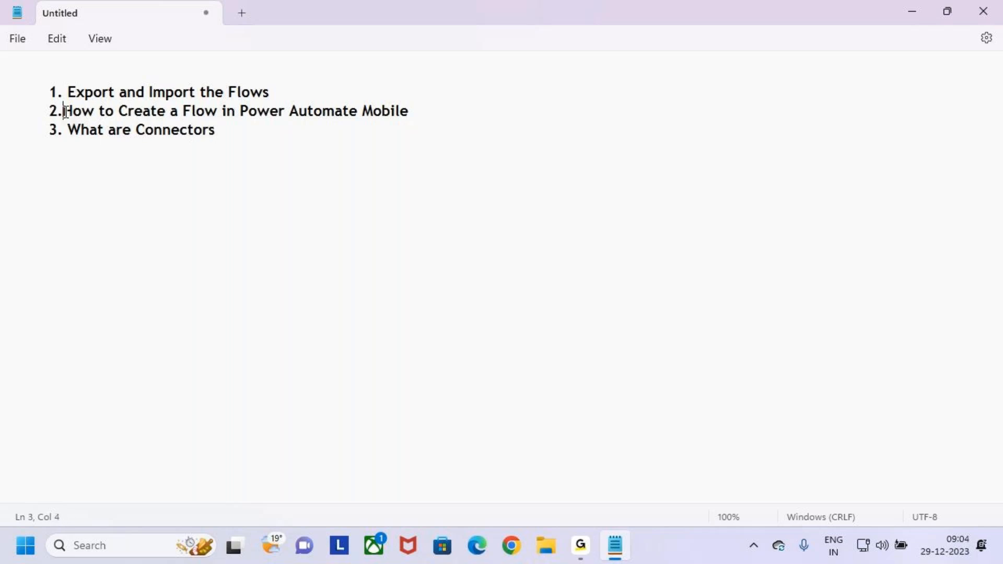
click(255, 132)
key(BackSpace)
key(BackSpace)
text(rs)
key(Return)
key(Return)
key(Tab)
text(4)
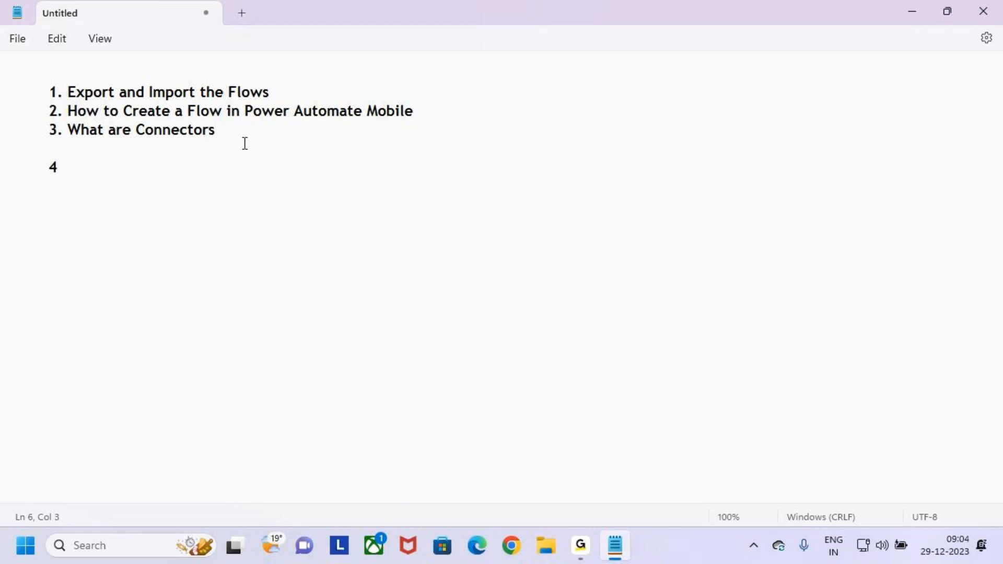
key(BackSpace)
key(Return)
key(Tab)
click(87, 149)
key(BackSpace)
key(BackSpace)
key(Tab)
key(BackSpace)
key(BackSpace)
key(BackSpace)
key(BackSpace)
Step: Add items '4. How to Share the Flows' and '5. What are the License'
text(rs)
key(Return)
key(Tab)
text(4. How to )
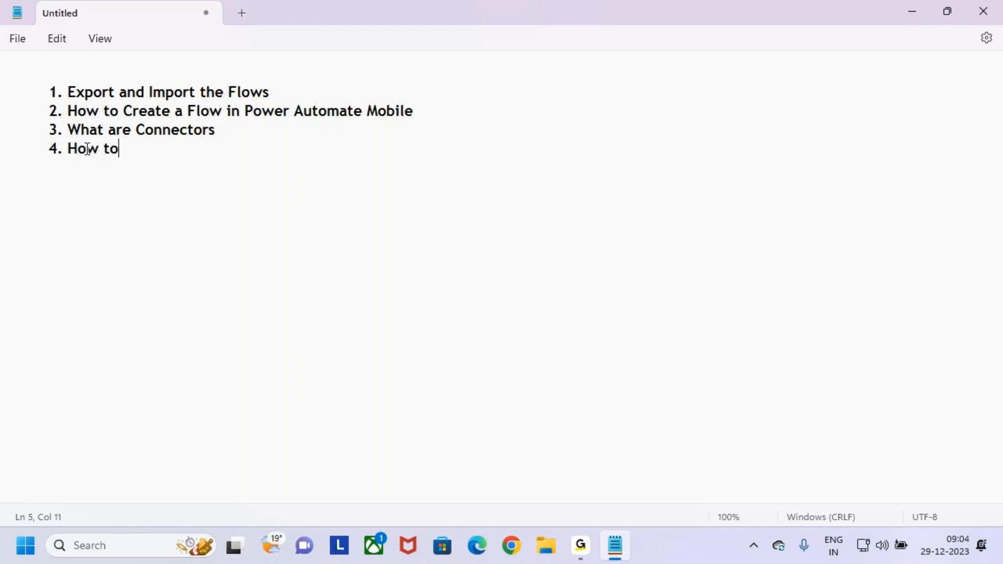
text(Share the Flows)
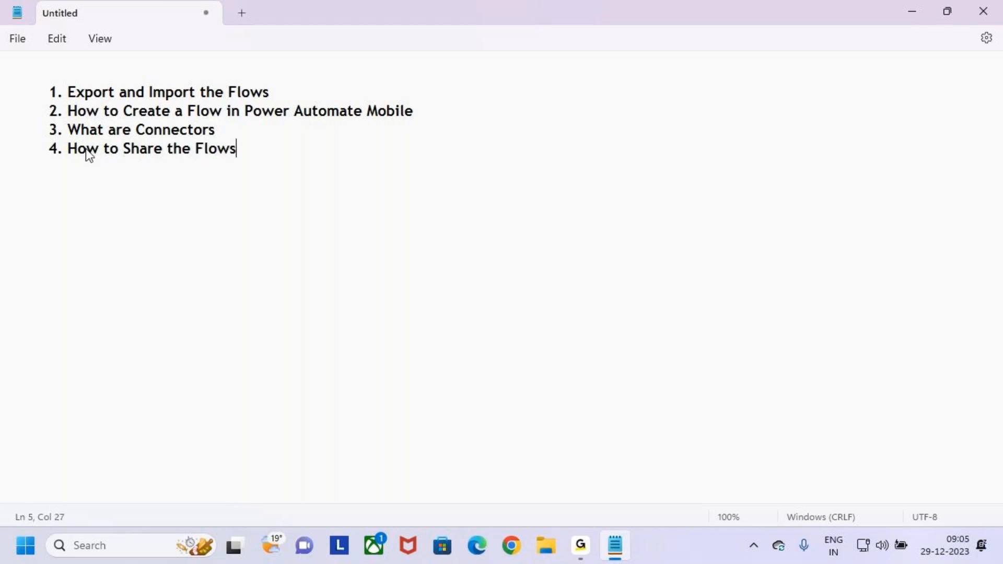
key(Return)
text(5.What )
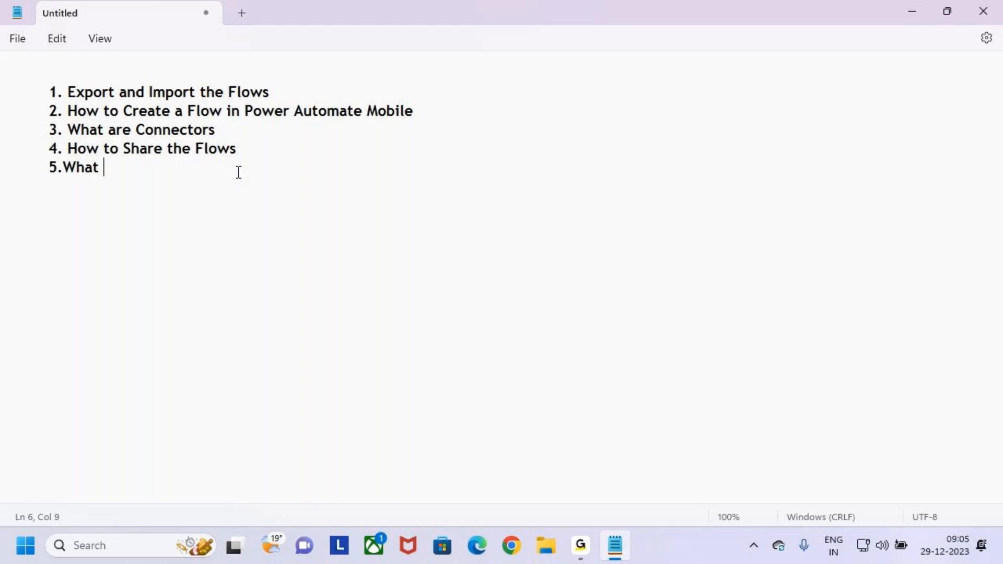
text(are r)
key(BackSpace)
key(BackSpace)
key(BackSpace)
key(BackSpace)
key(BackSpace)
key(BackSpace)
key(BackSpace)
key(BackSpace)
text(at are the Li)
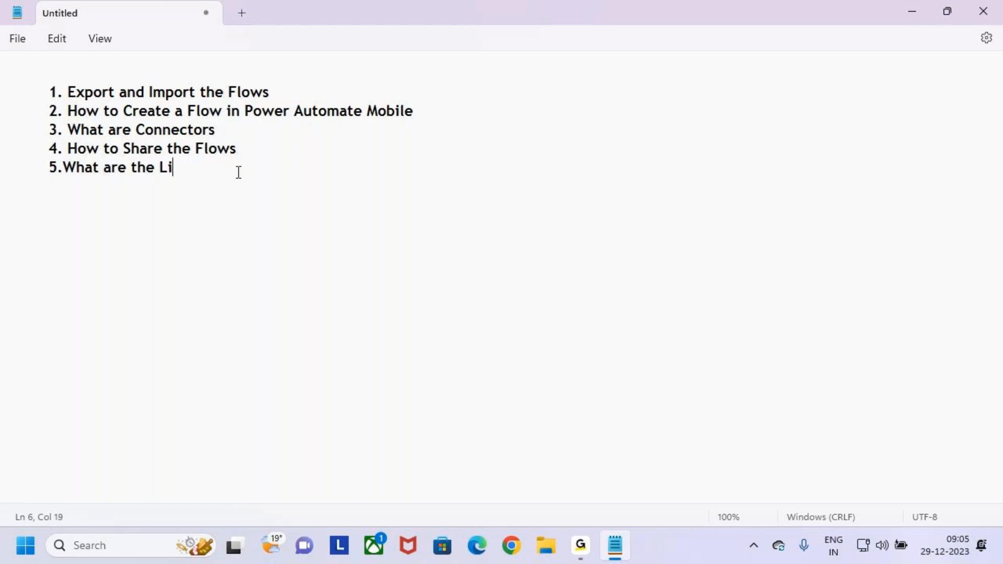
text(cense)
Step: Tidy the end of 'License' and add an empty indented line below the list
drag(235, 168, 10, 89)
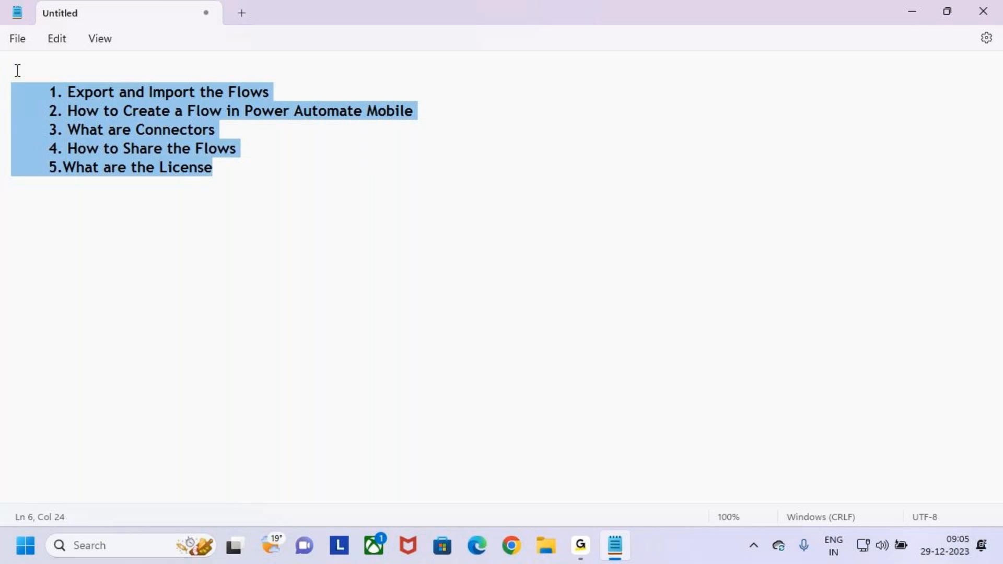
click(232, 171)
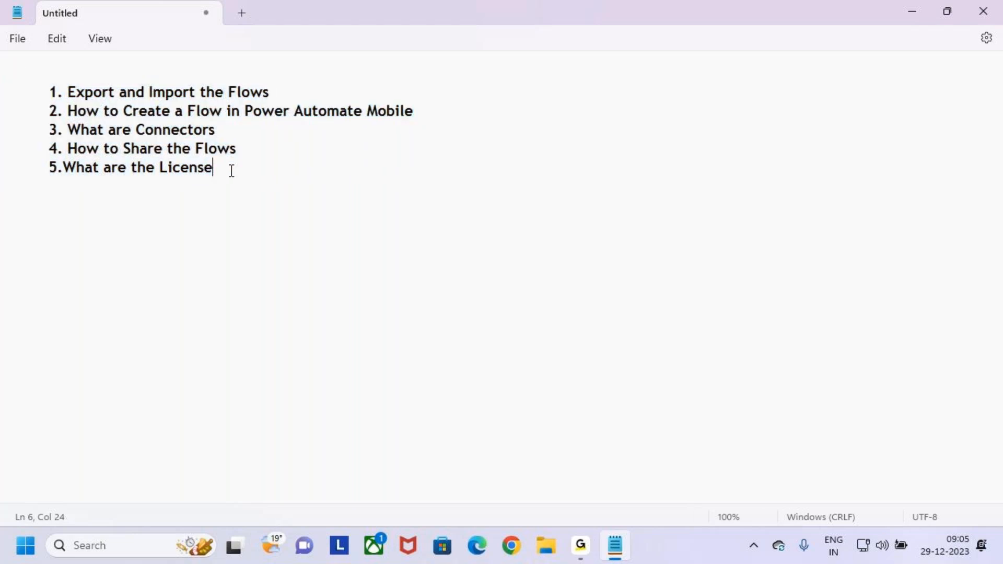
key(BackSpace)
key(BackSpace)
key(Return)
key(Tab)
mouse_move(49, 92)
mouse_down()
mouse_move(276, 93)
mouse_move(38, 92)
mouse_up()
click(290, 94)
click(346, 230)
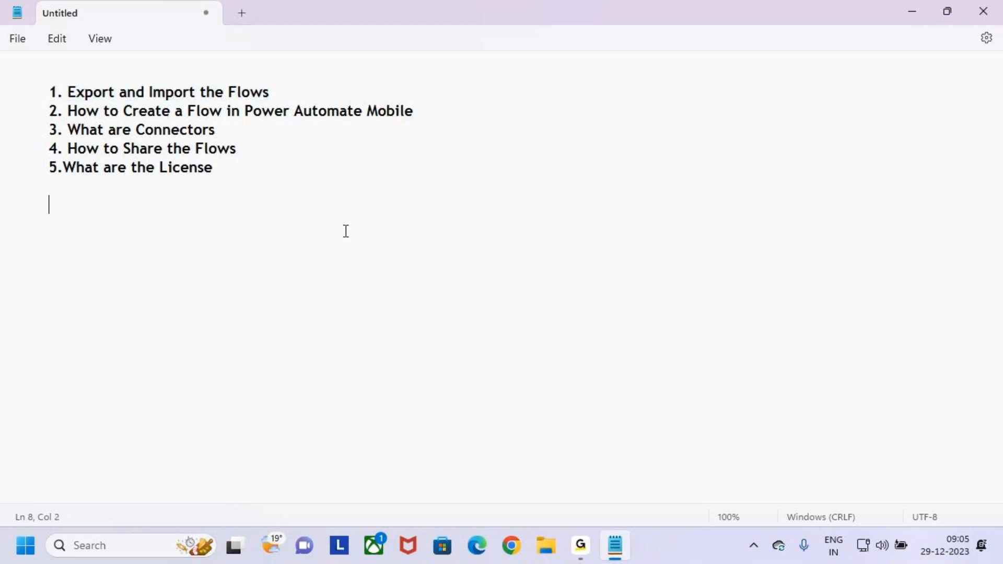
Step: Restore Notepad to a smaller window and minimize it to reveal the desktop
click(583, 547)
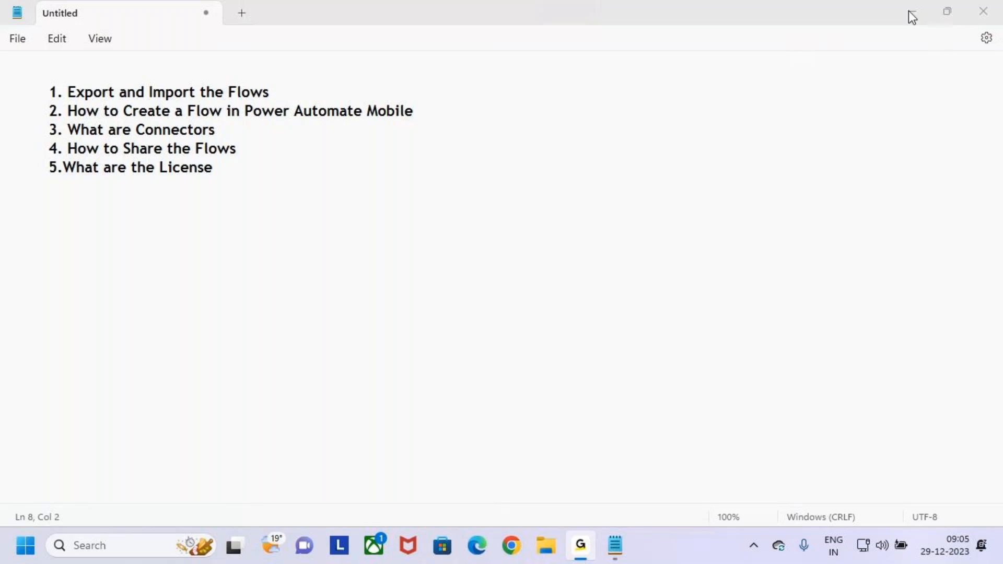
click(509, 197)
click(947, 11)
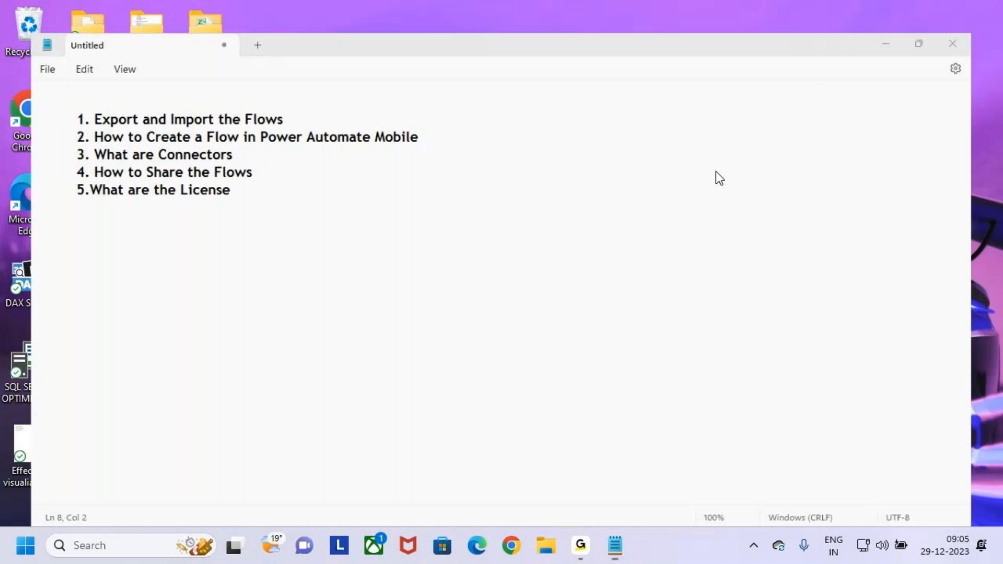
key(super+Down)
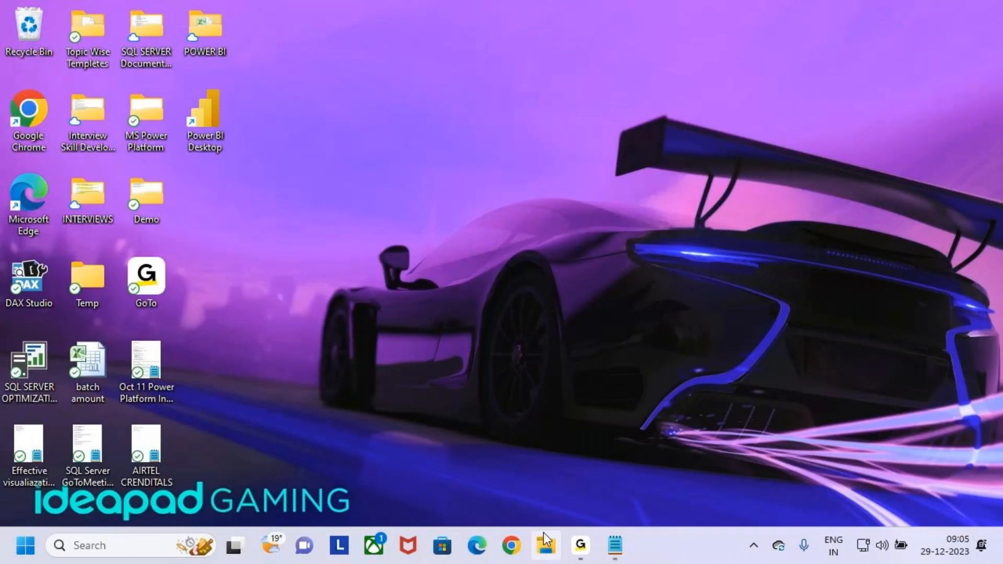
Step: Launch Chrome and load make.powerautomate.com to reach the Power Automate home page
click(512, 553)
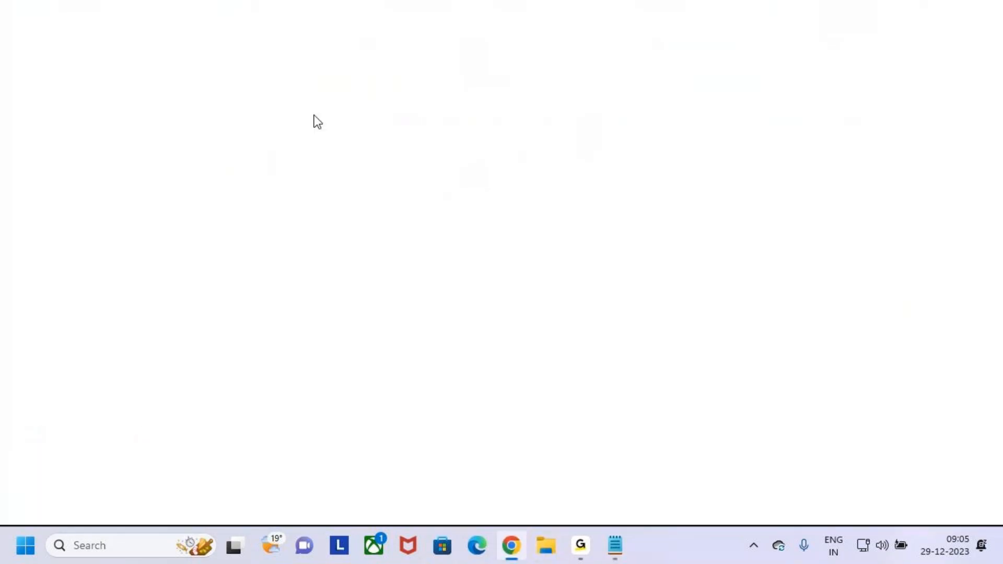
click(286, 49)
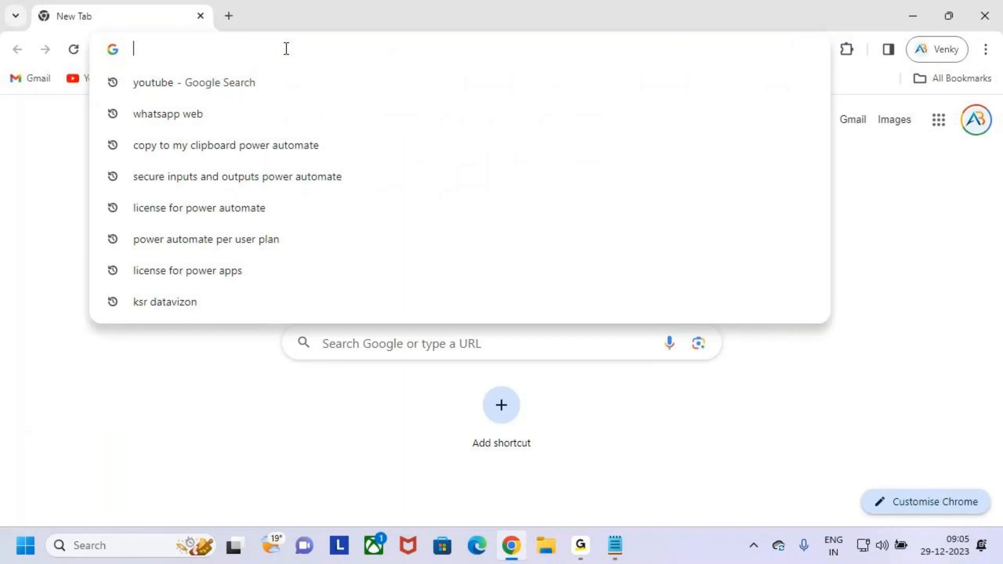
text(make)
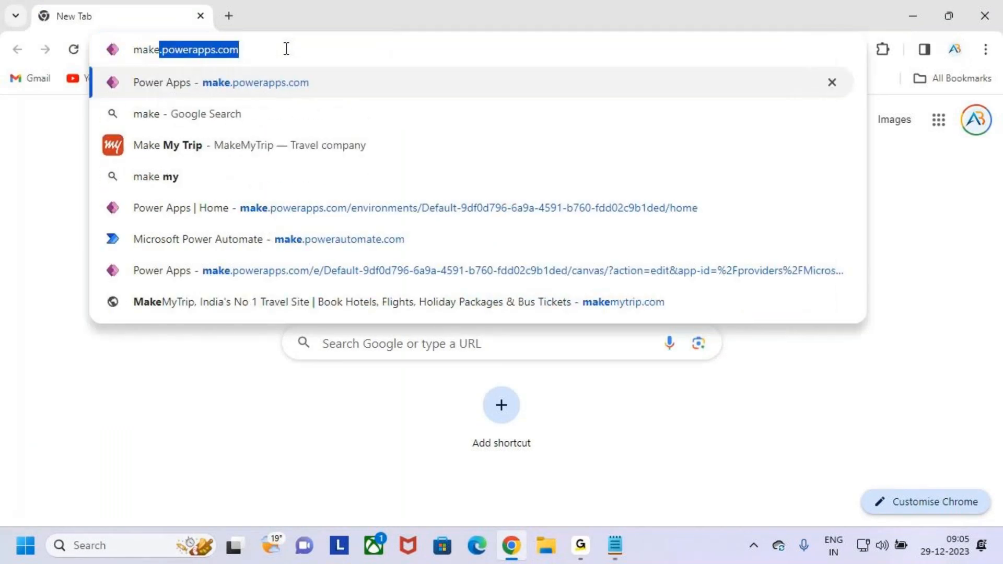
text(.power)
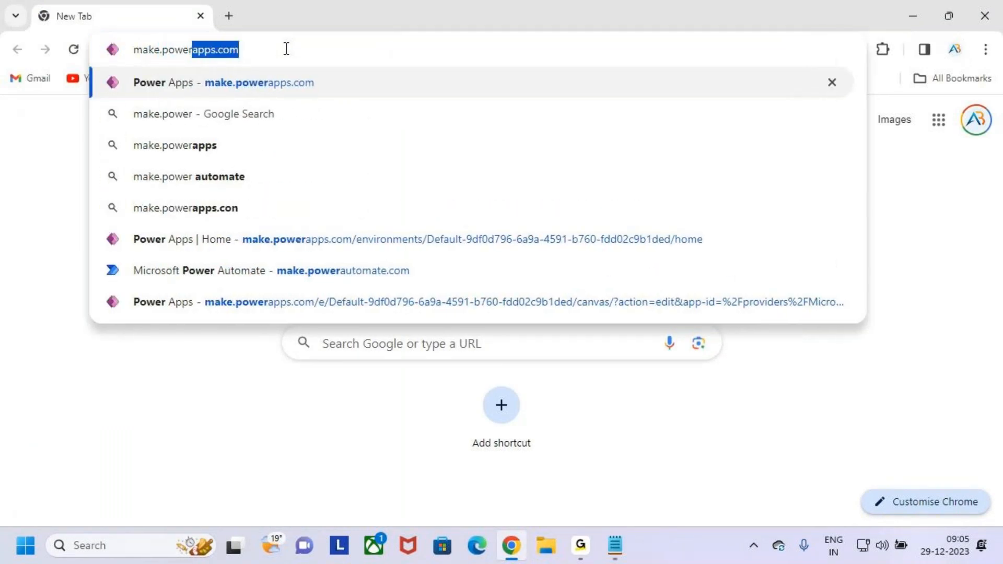
text(au)
key(Right)
key(Return)
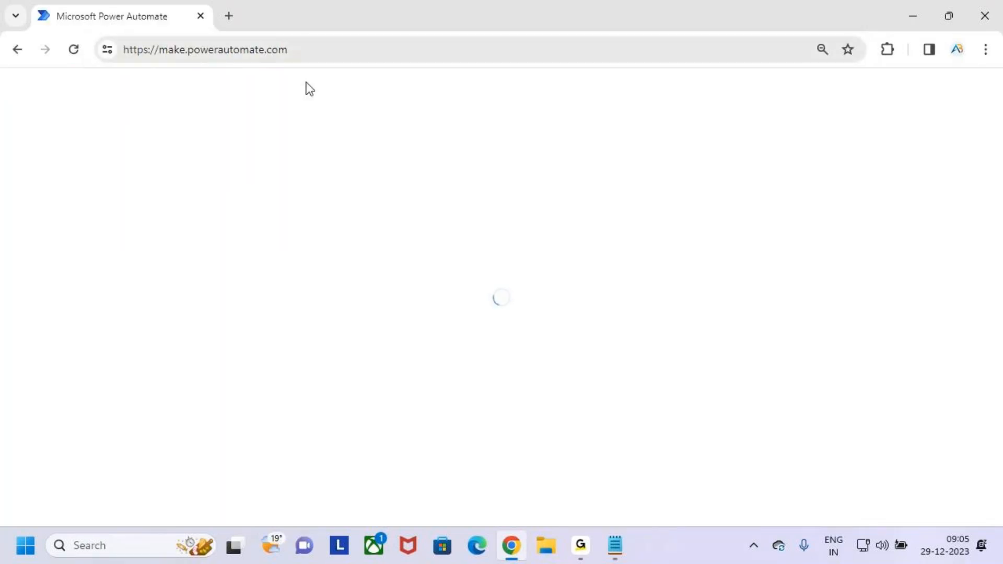
click(587, 546)
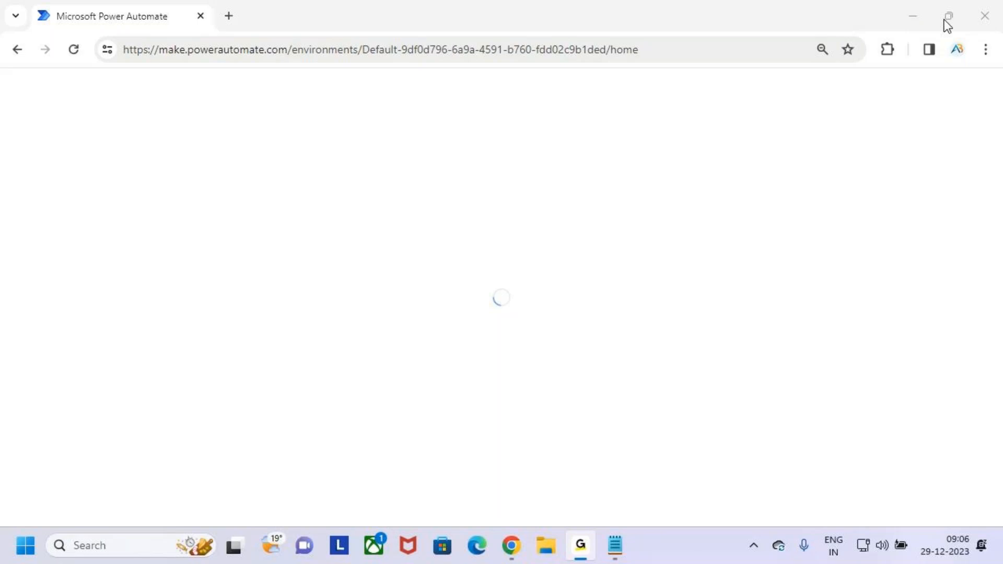
click(905, 12)
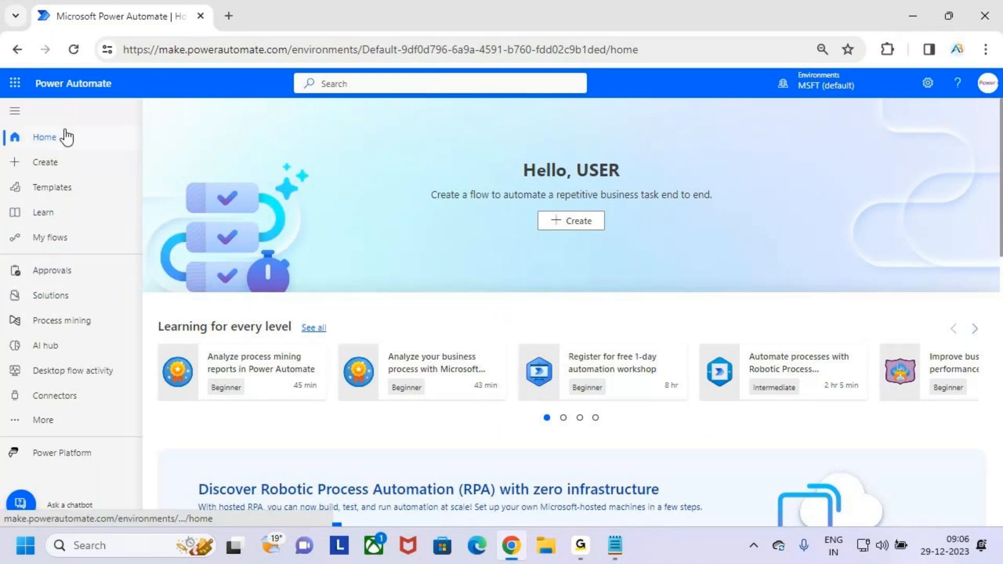
Step: Go to My flows and scroll the Cloud flows list down to Leave Approval
click(63, 240)
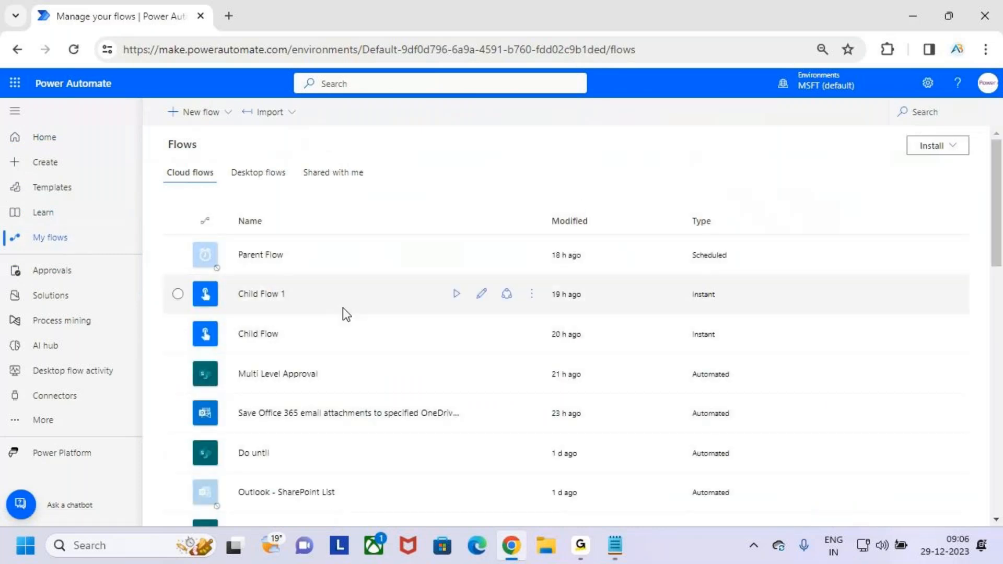
scroll(356, 372, down, 12)
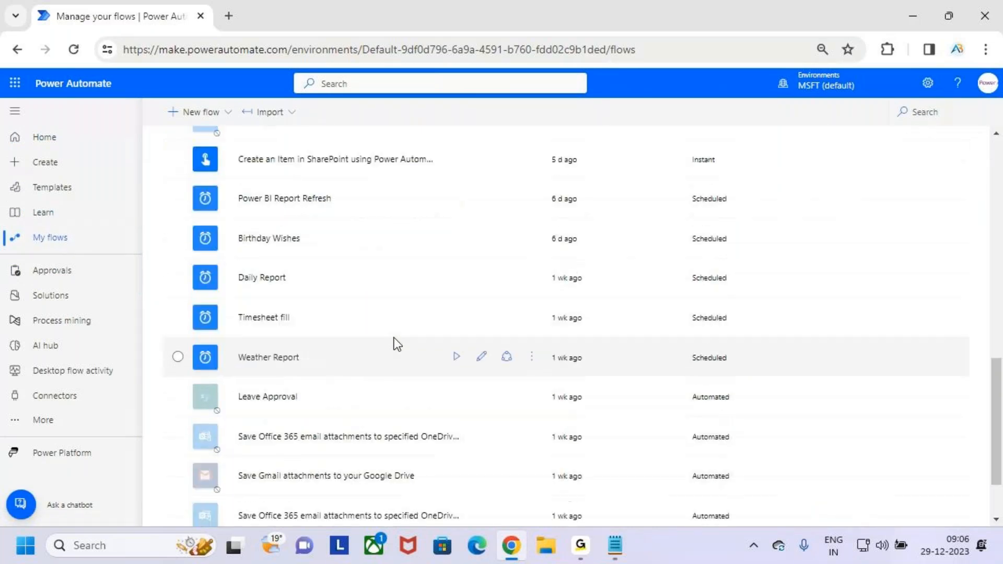
scroll(404, 325, up, 11)
scroll(379, 354, up, 2)
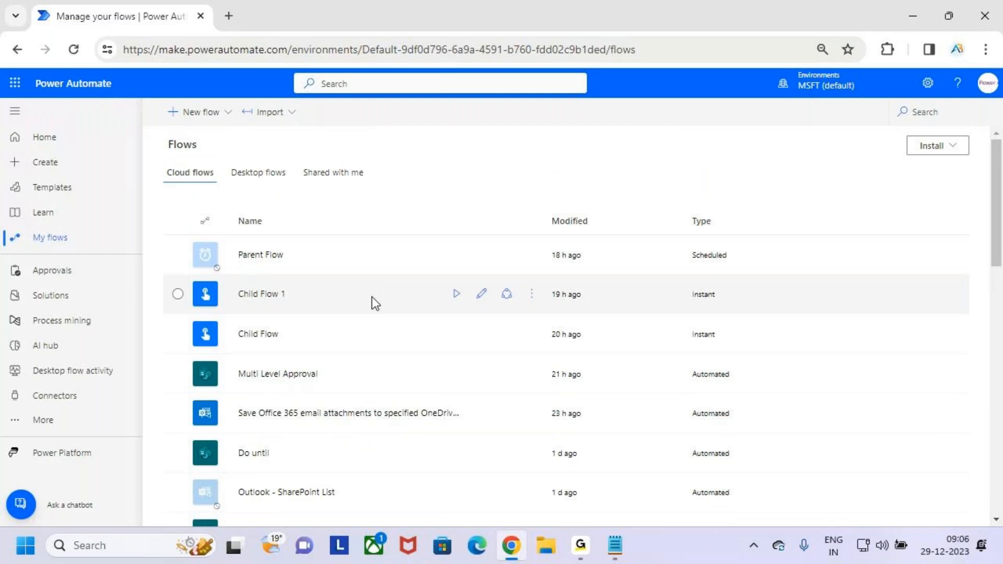
scroll(375, 308, down, 2)
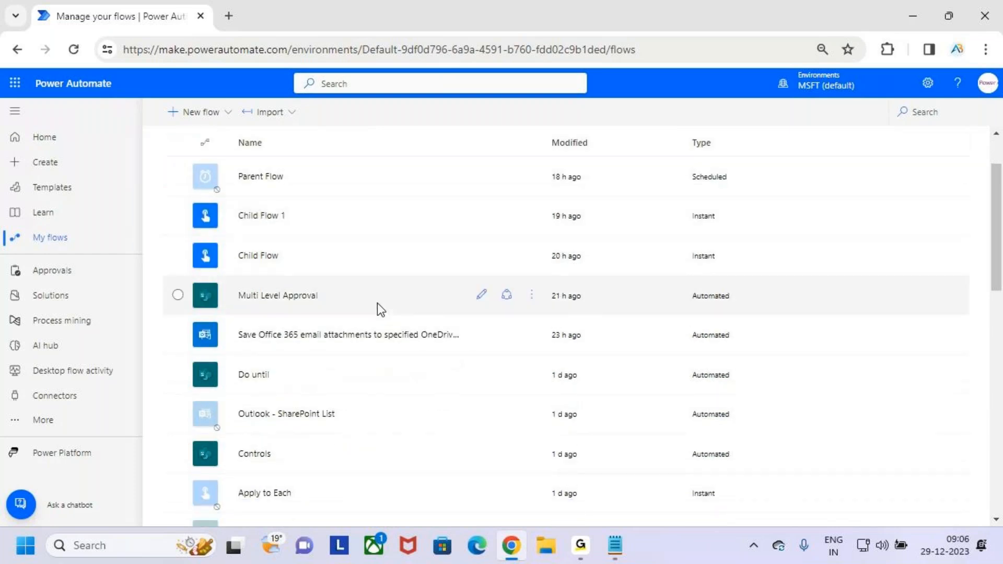
scroll(377, 303, down, 5)
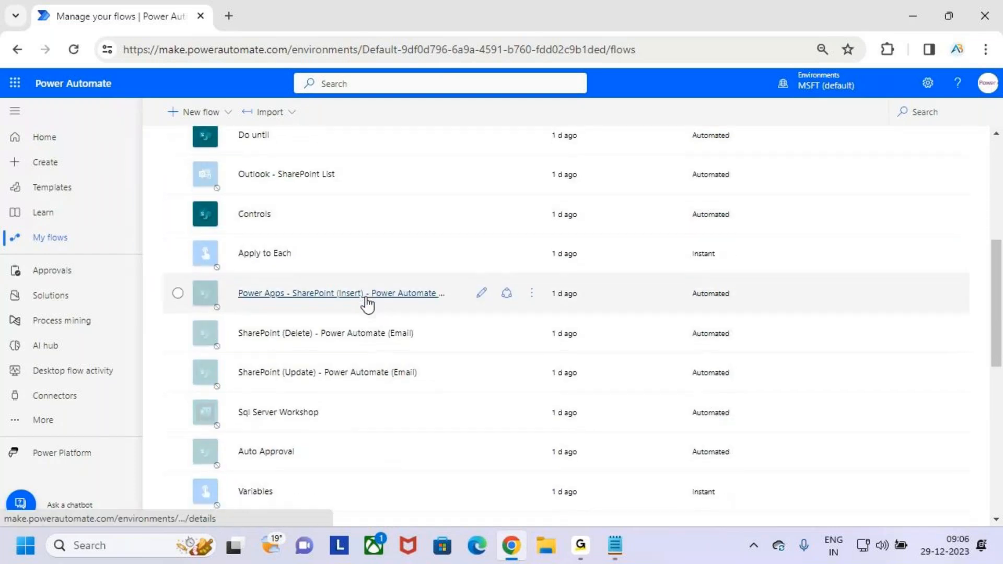
scroll(367, 296, down, 4)
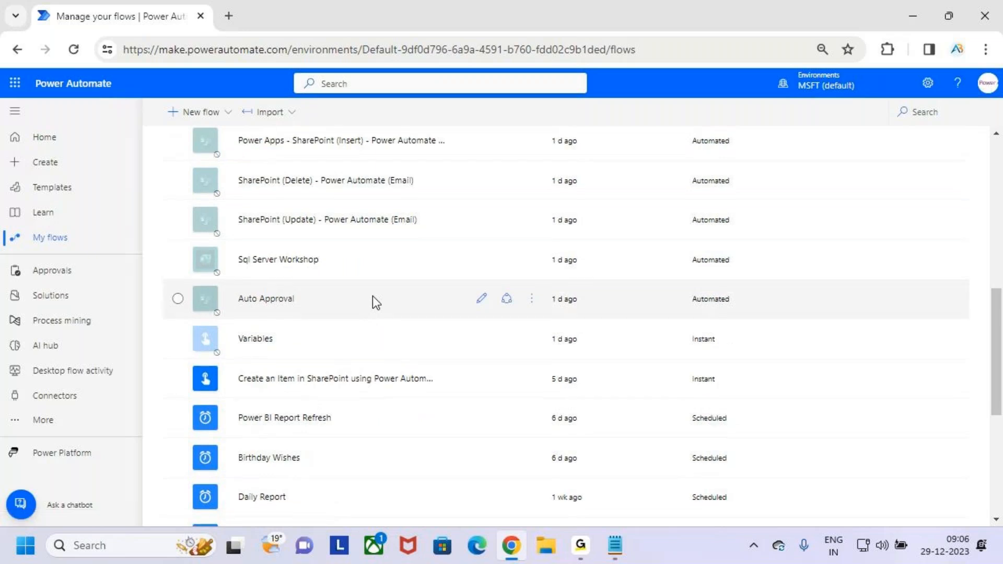
scroll(373, 298, down, 5)
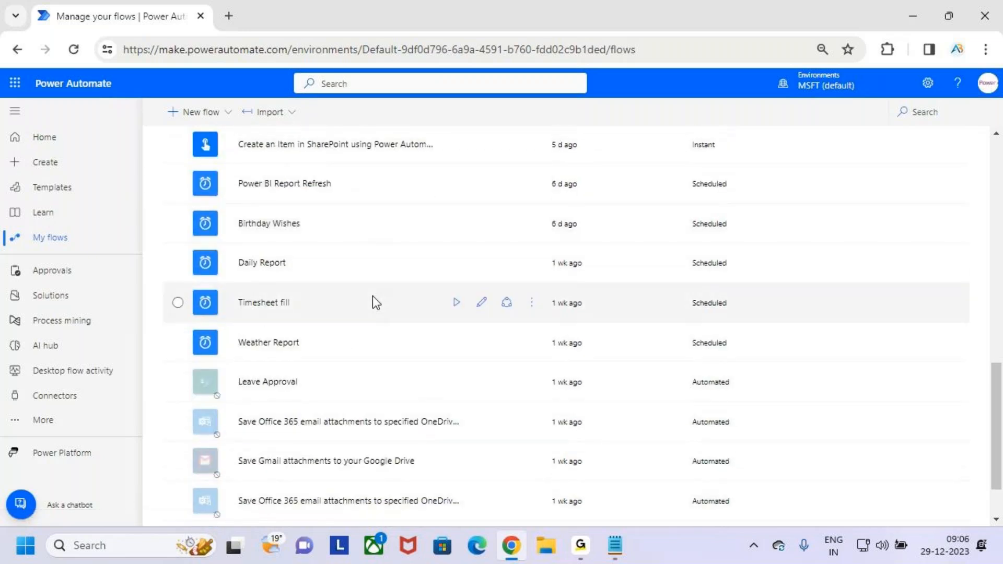
scroll(374, 303, down, 2)
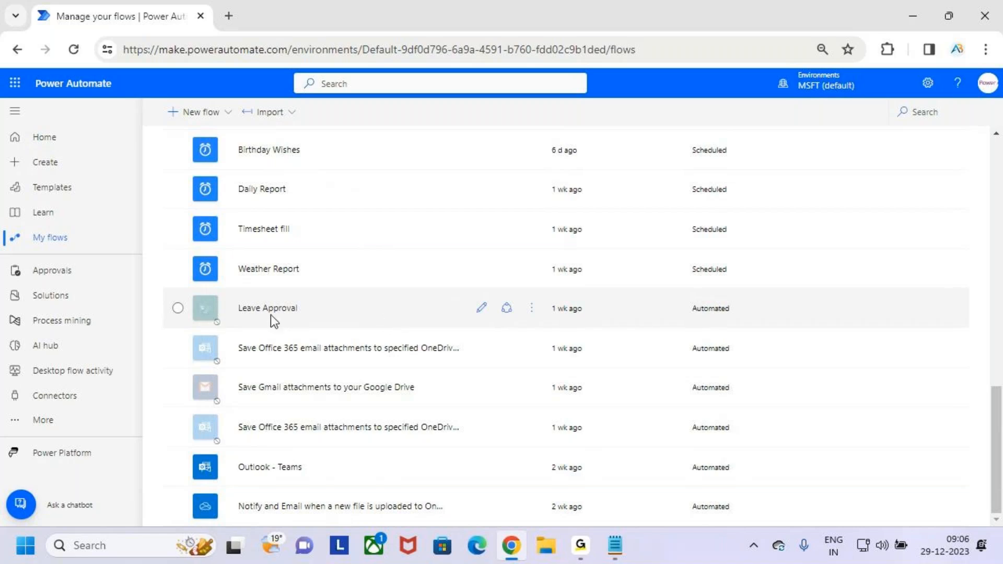
Step: Open the Leave Approval flow's details page from its name link
click(531, 312)
click(580, 442)
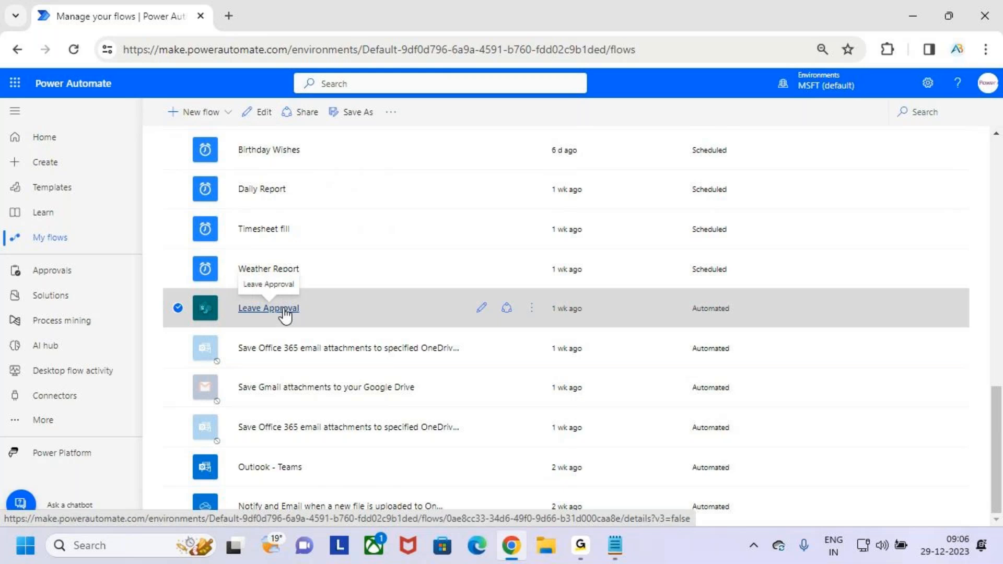
click(283, 308)
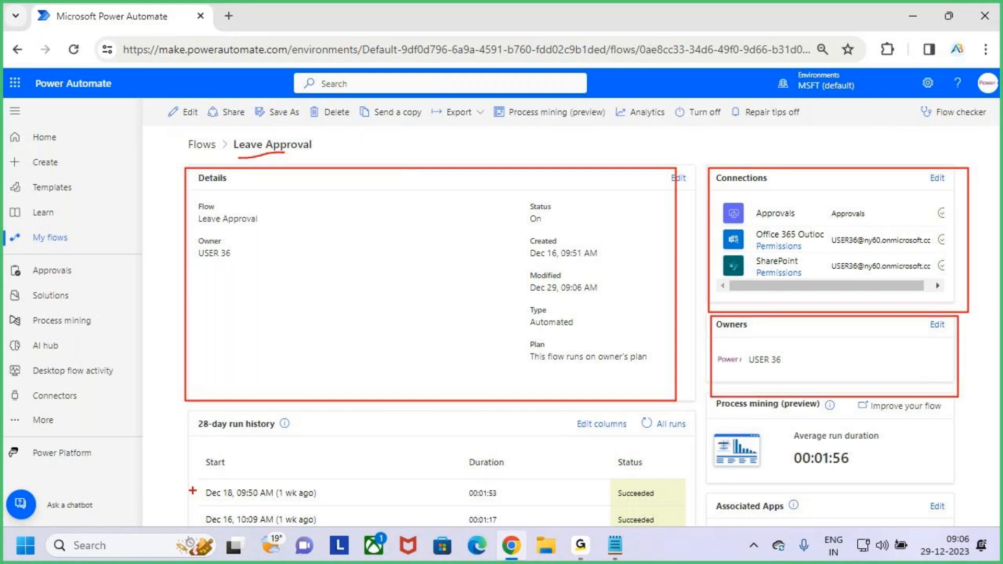
Step: Review Leave Approval's run history and average run duration, annotating them and the Export option
scroll(199, 470, down, 2)
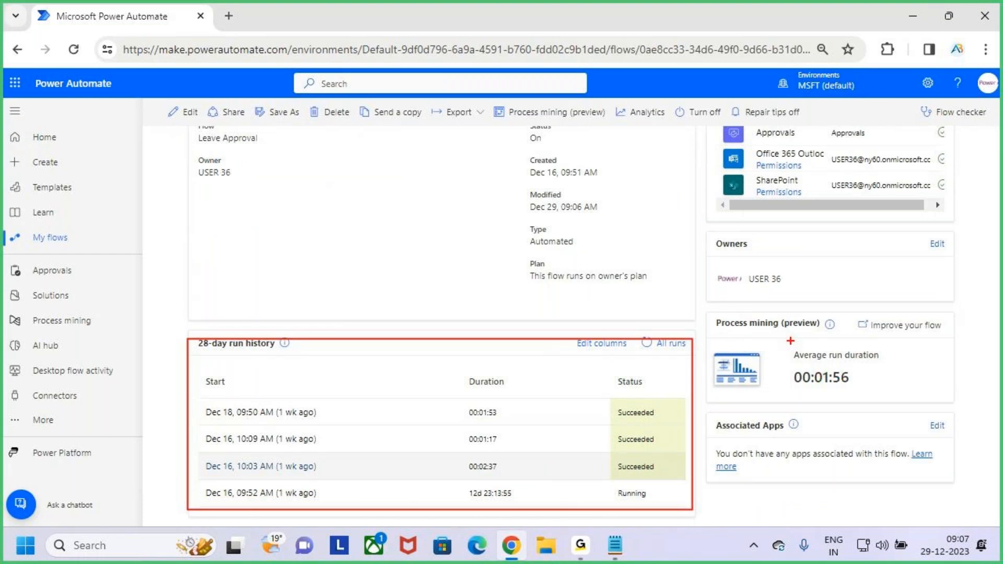
drag(915, 362, 972, 317)
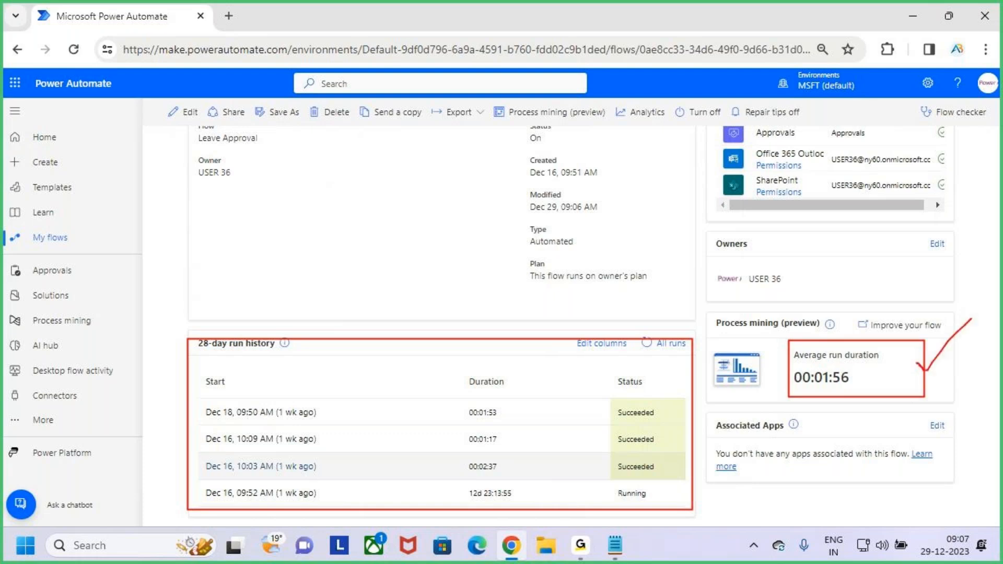
key(Escape)
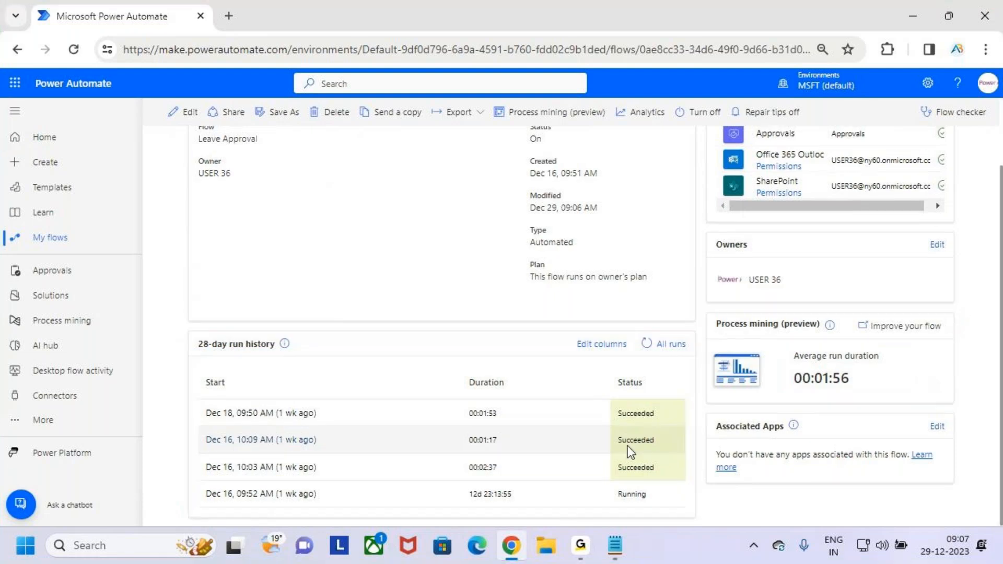
scroll(630, 444, up, 2)
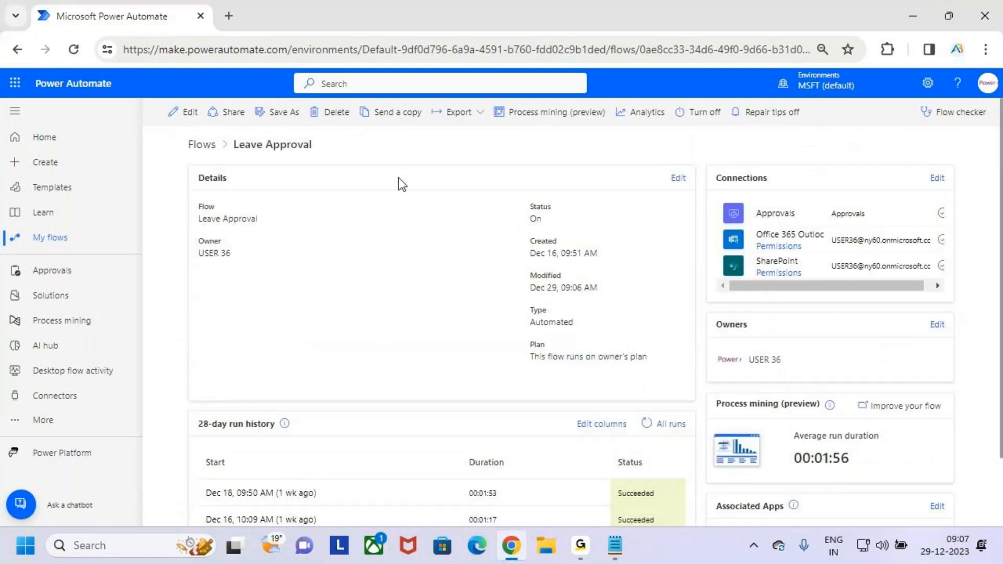
key(ctrl+2)
mouse_move(228, 134)
mouse_down()
mouse_move(326, 164)
mouse_move(359, 96)
mouse_up()
key(e)
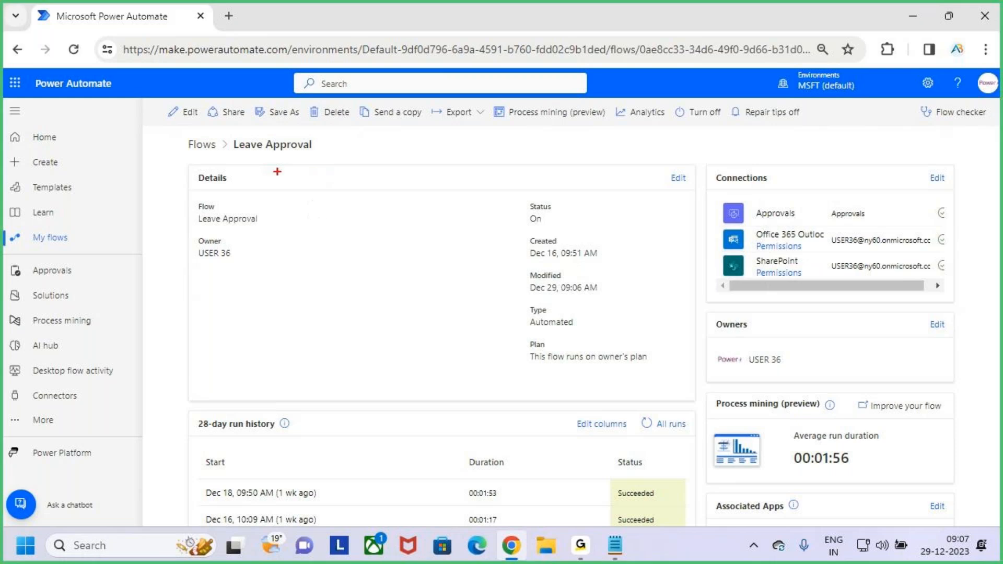
drag(183, 136, 833, 477)
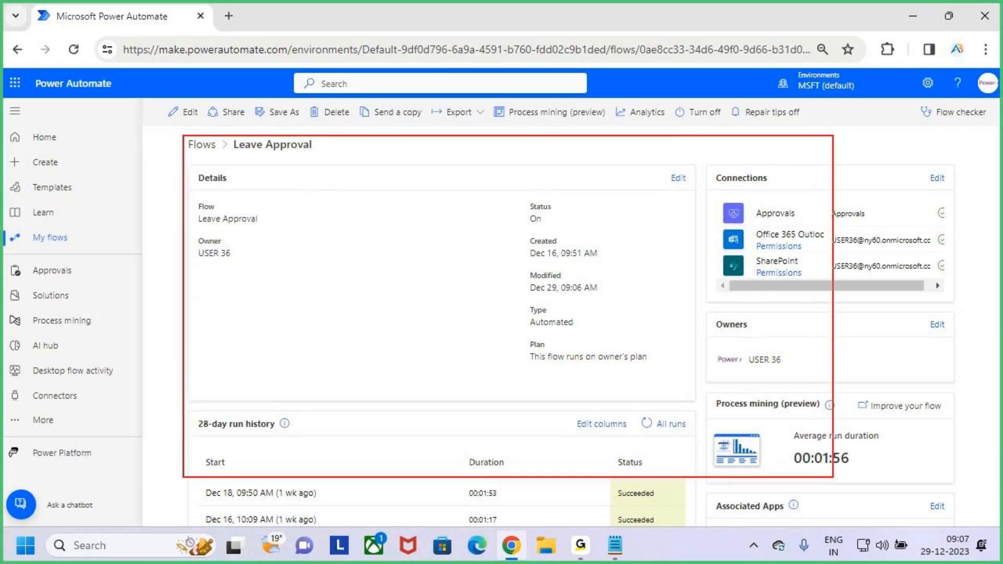
key(Escape)
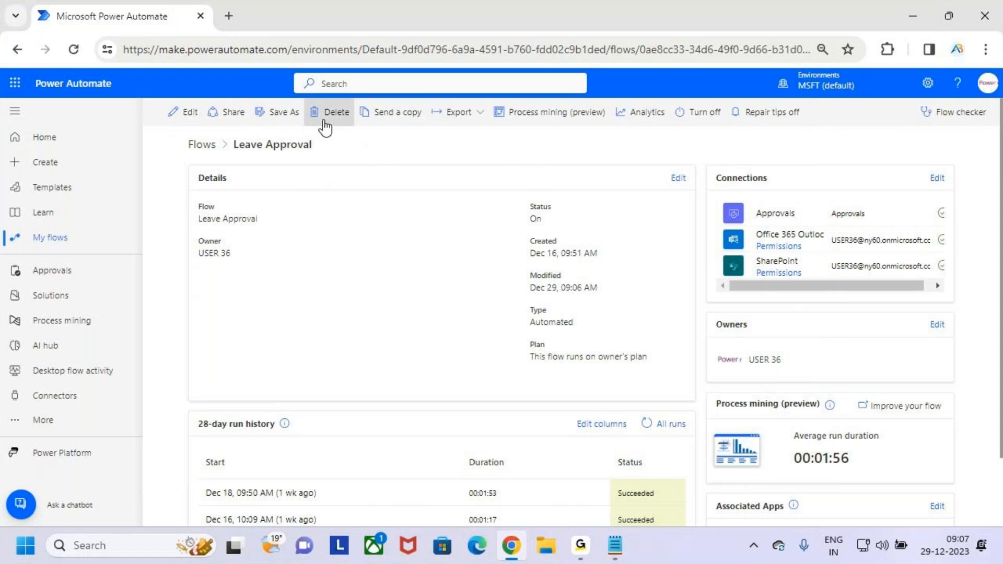
key(ctrl+2)
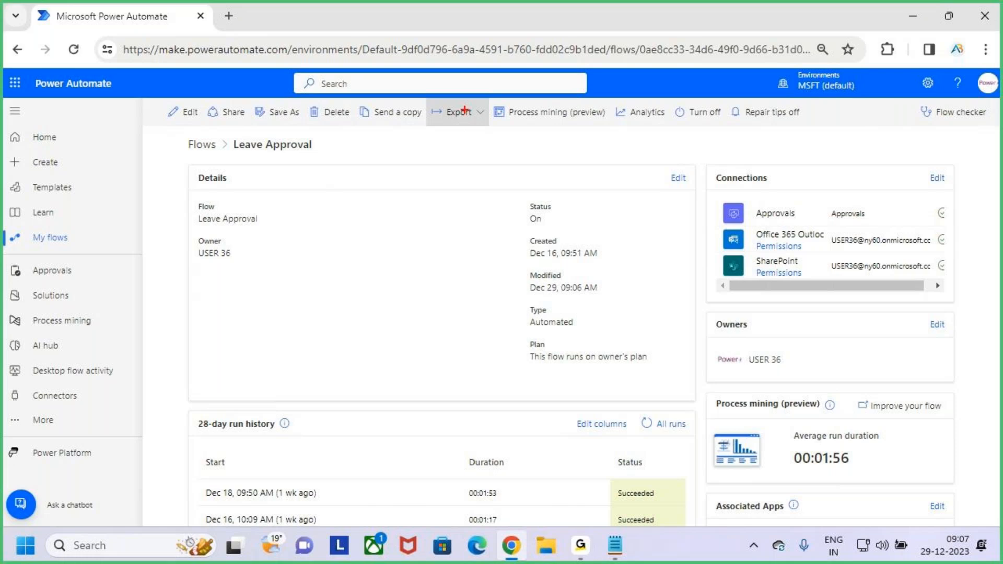
mouse_move(423, 98)
mouse_down()
mouse_move(491, 129)
mouse_move(541, 79)
mouse_up()
Step: Choose Export > Package (.zip) for Leave Approval to open the Export package page
key(Escape)
click(474, 119)
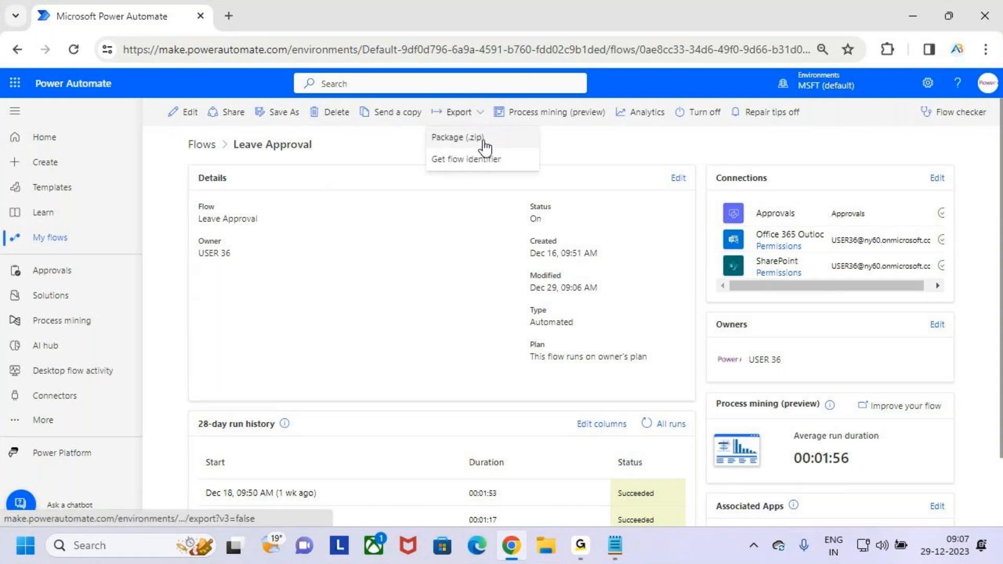
key(ctrl+2)
mouse_move(424, 128)
mouse_down()
mouse_move(512, 146)
mouse_move(531, 100)
mouse_up()
key(Escape)
click(497, 140)
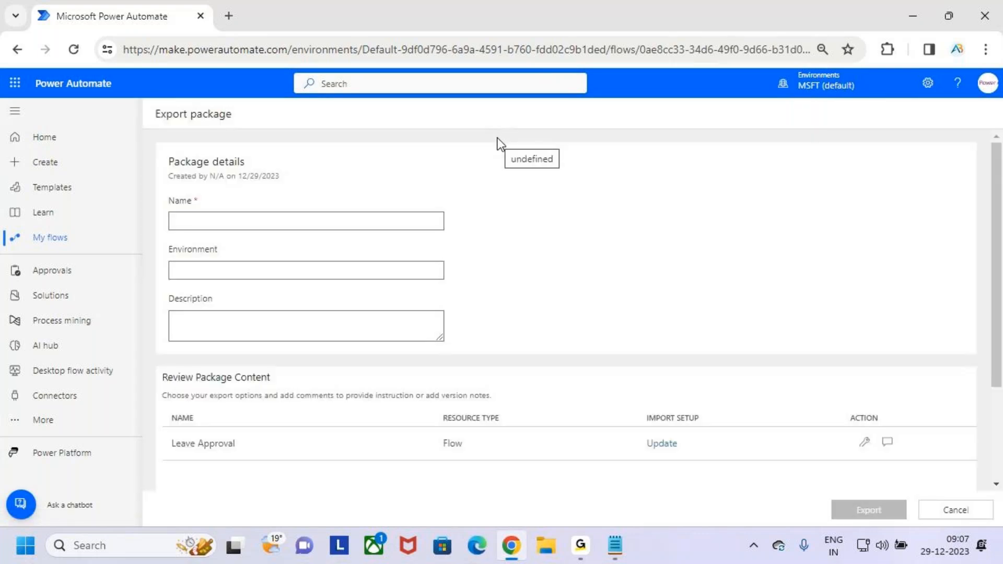
Step: Enter 'Approvvals' as the package Name, highlighting the Package details section
key(ctrl+2)
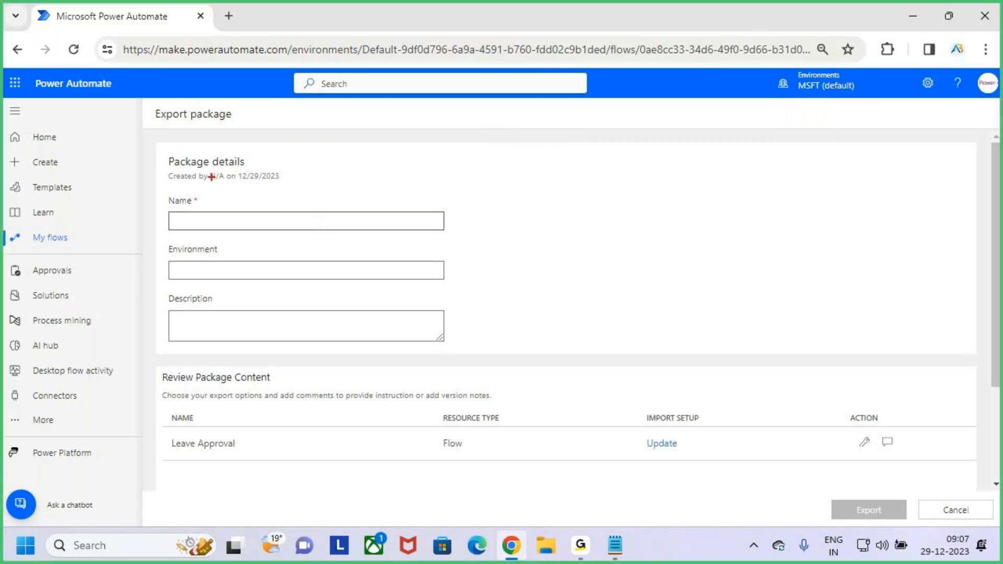
drag(164, 151, 321, 183)
mouse_move(243, 114)
mouse_down()
mouse_move(249, 148)
mouse_move(265, 122)
mouse_up()
key(Escape)
click(287, 223)
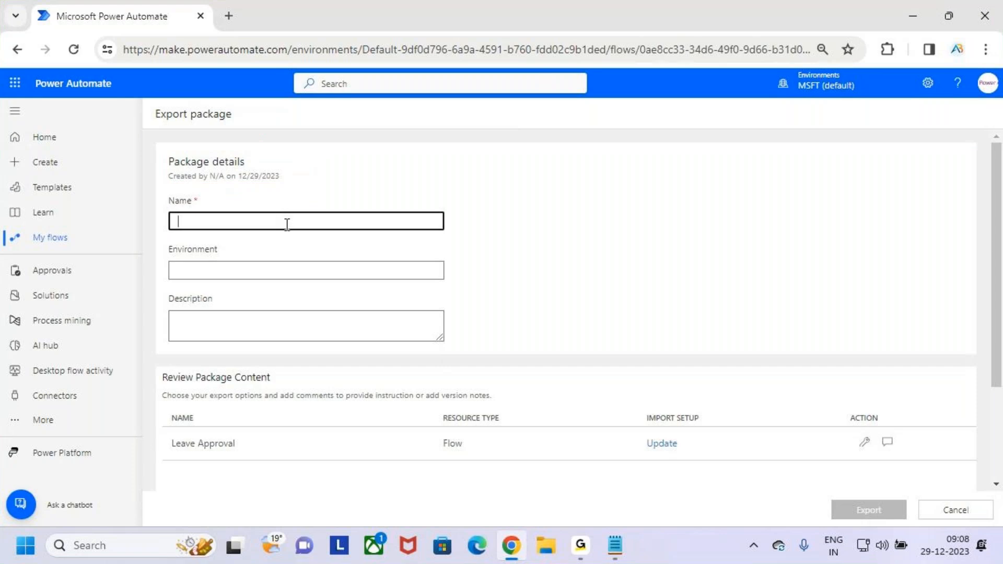
key(ctrl+2)
drag(167, 210, 250, 236)
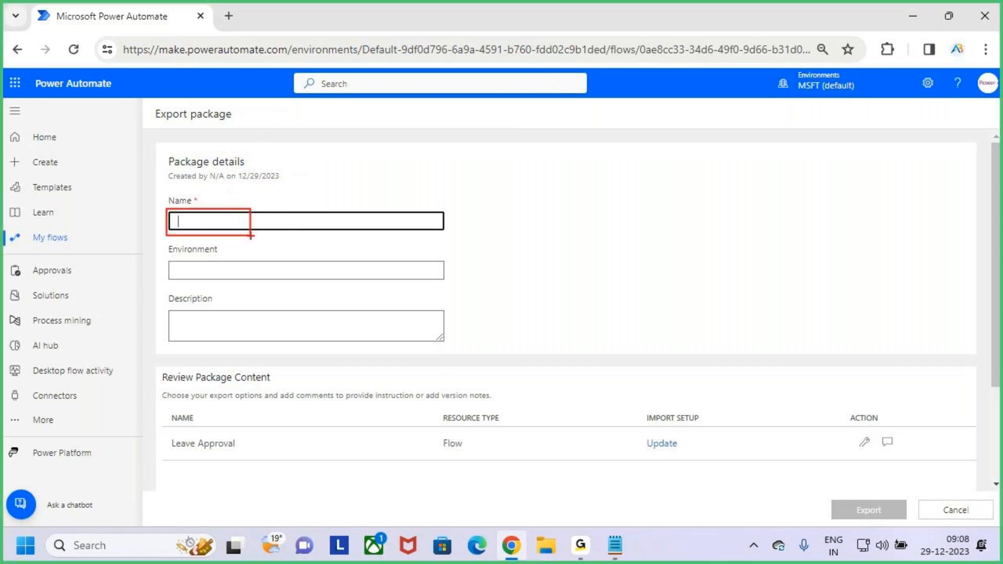
key(Escape)
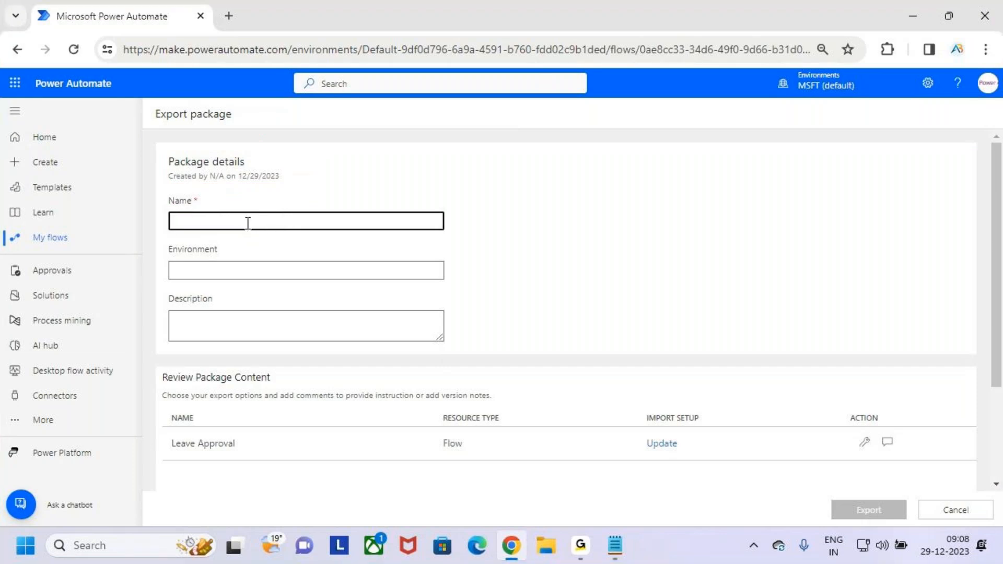
text(Approvals)
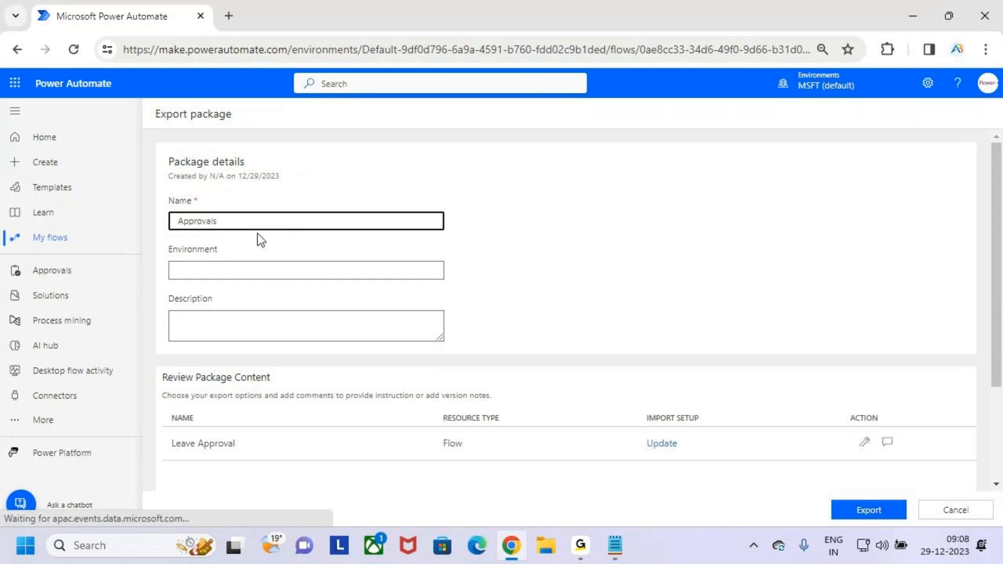
key(BackSpace)
key(BackSpace)
key(BackSpace)
text(vals)
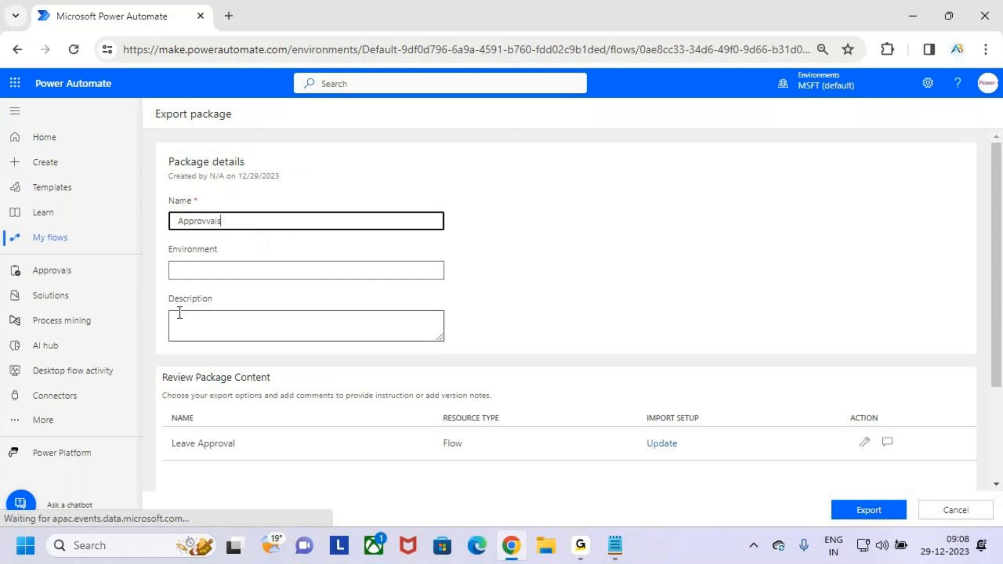
Step: Leave Environment and Description blank and mark the Name field as done
click(259, 270)
mouse_move(161, 188)
mouse_down()
mouse_move(258, 233)
mouse_move(461, 238)
mouse_up()
drag(195, 217, 232, 204)
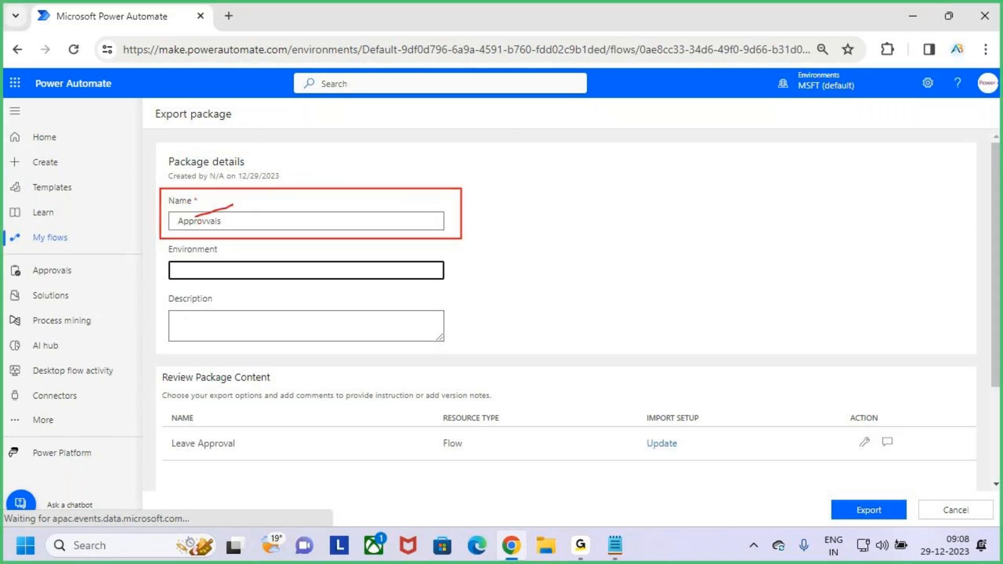
key(e)
drag(171, 261, 193, 252)
drag(161, 329, 200, 310)
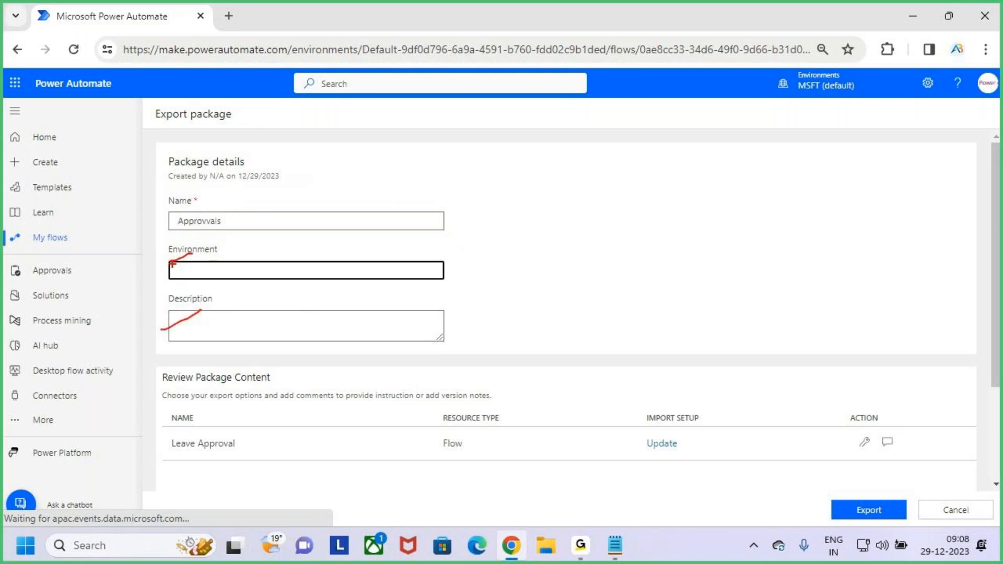
drag(170, 260, 218, 244)
key(Escape)
click(215, 329)
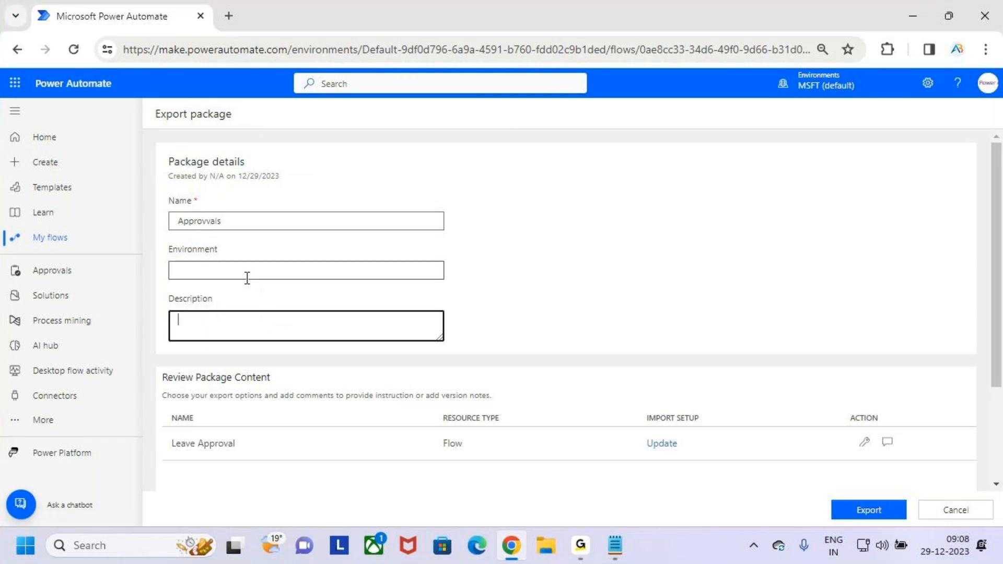
key(ctrl+2)
drag(164, 196, 428, 238)
mouse_move(405, 219)
mouse_down()
mouse_move(426, 222)
mouse_move(467, 153)
mouse_up()
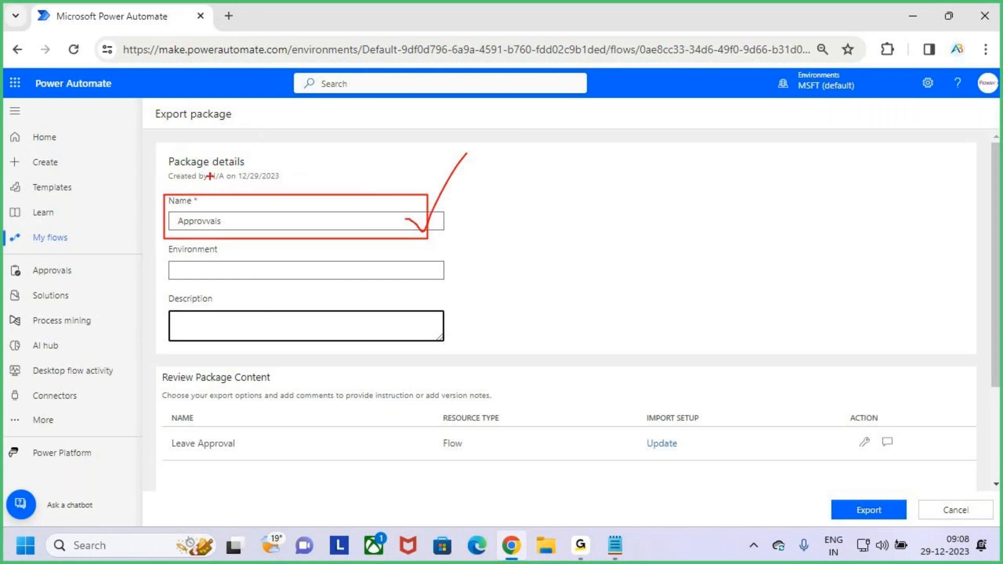
key(Escape)
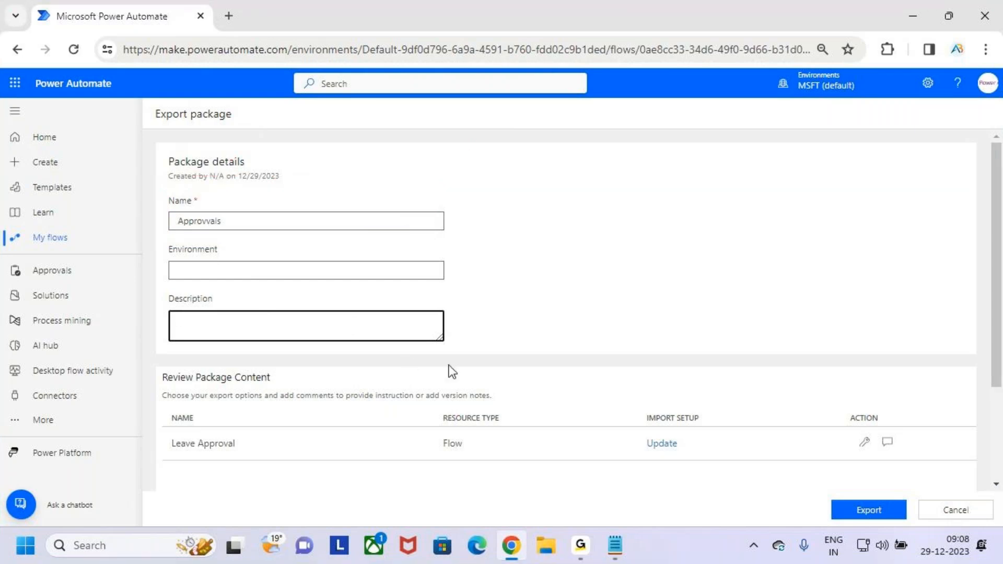
Step: Scroll to Related resources and highlight the Leave Approval Flow row and IMPORT SETUP column
scroll(524, 340, down, 3)
key(ctrl+2)
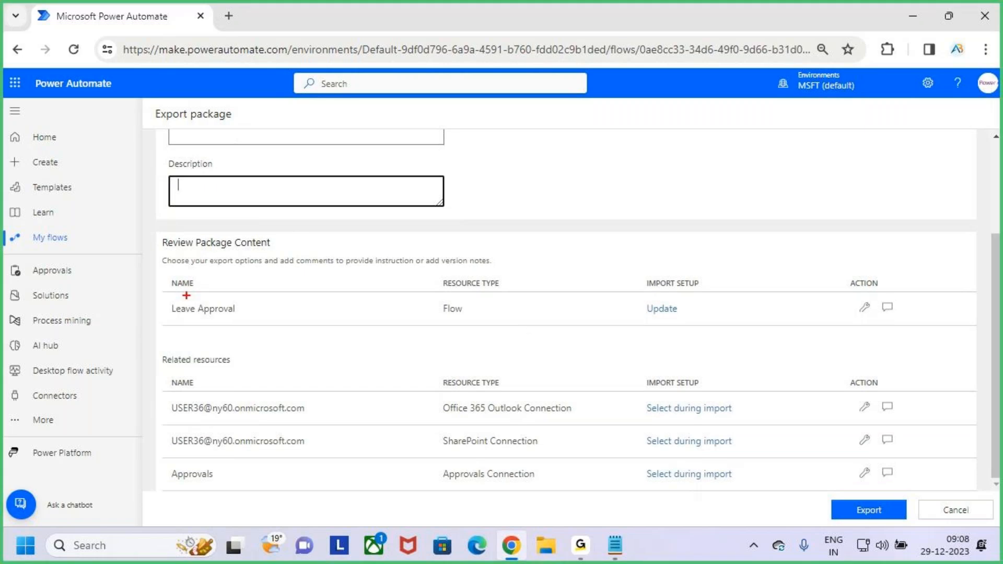
mouse_move(155, 232)
mouse_down()
mouse_move(842, 303)
mouse_move(906, 337)
mouse_move(950, 343)
mouse_up()
key(Escape)
key(ctrl+2)
drag(637, 271, 688, 290)
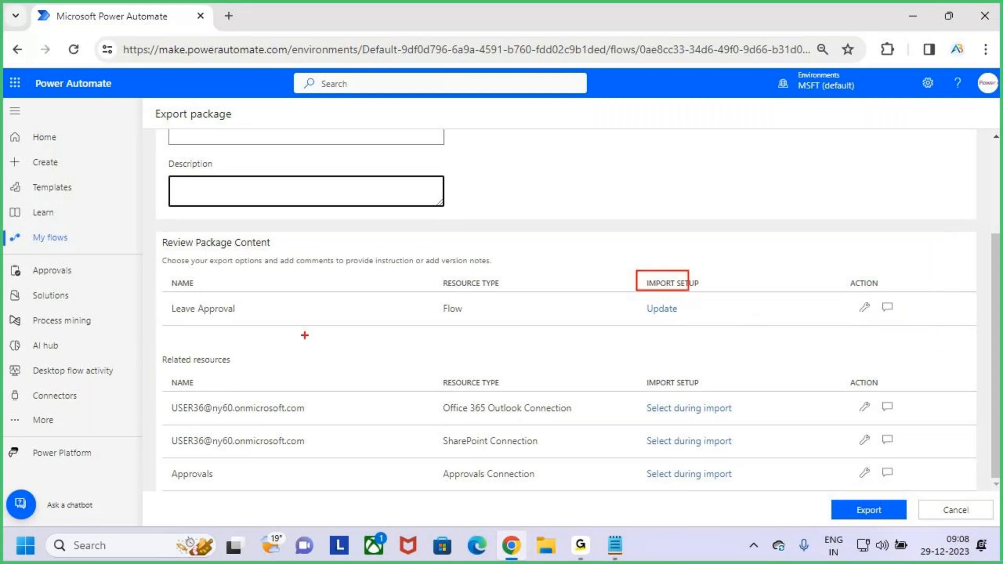
key(Escape)
key(ctrl+2)
drag(163, 298, 258, 317)
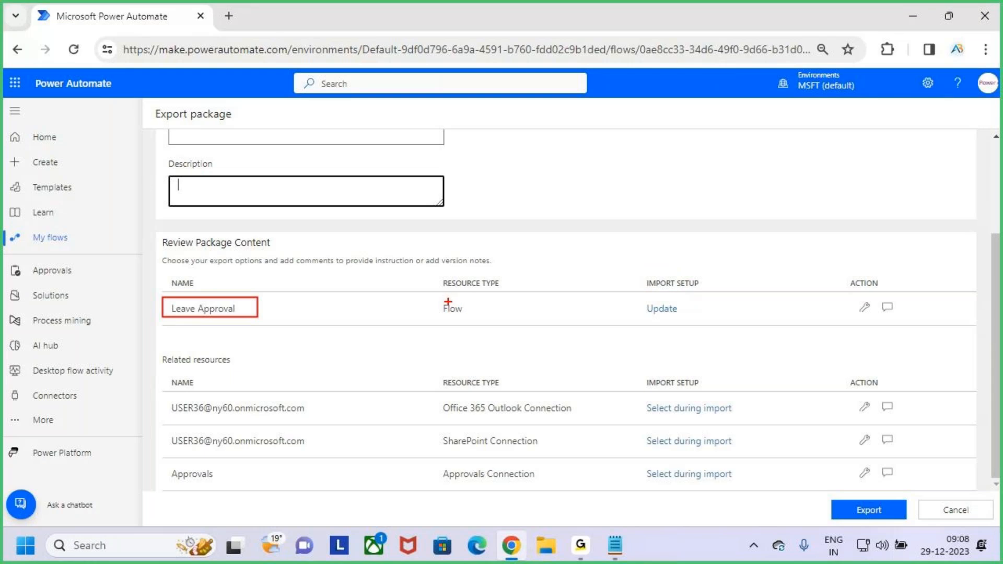
mouse_move(437, 293)
mouse_down()
mouse_move(478, 319)
mouse_move(499, 281)
mouse_up()
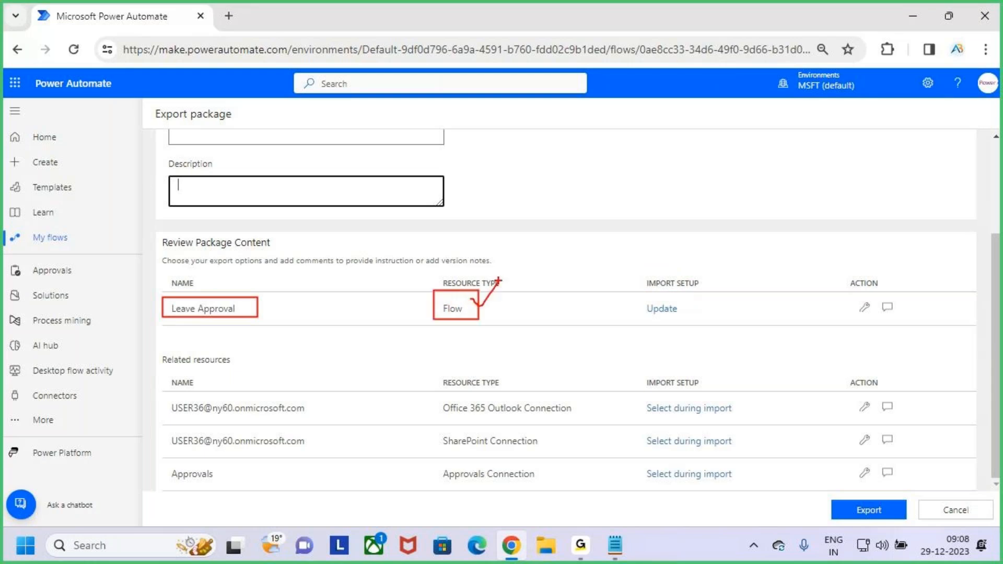
key(Escape)
Step: Point out Leave Approval's 'Update' setting under IMPORT SETUP
key(ctrl+2)
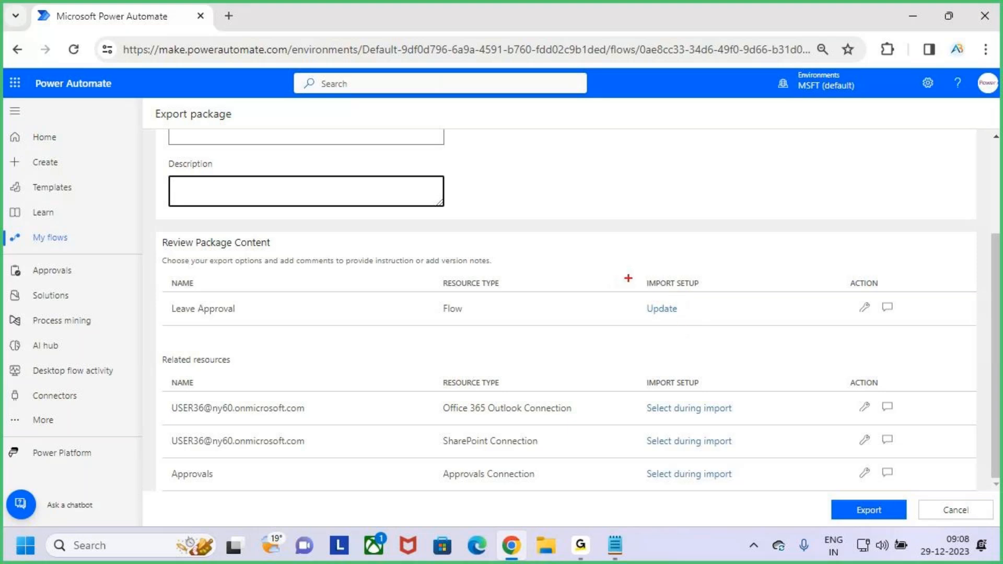
drag(636, 272, 708, 294)
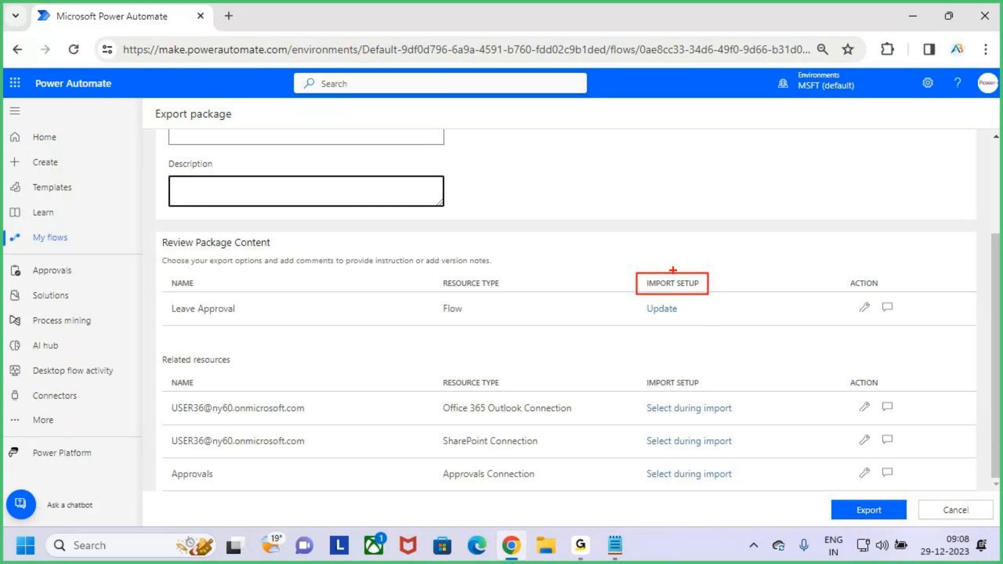
drag(670, 270, 671, 239)
drag(656, 321, 682, 315)
mouse_move(679, 317)
mouse_down()
mouse_move(682, 306)
mouse_move(650, 320)
mouse_up()
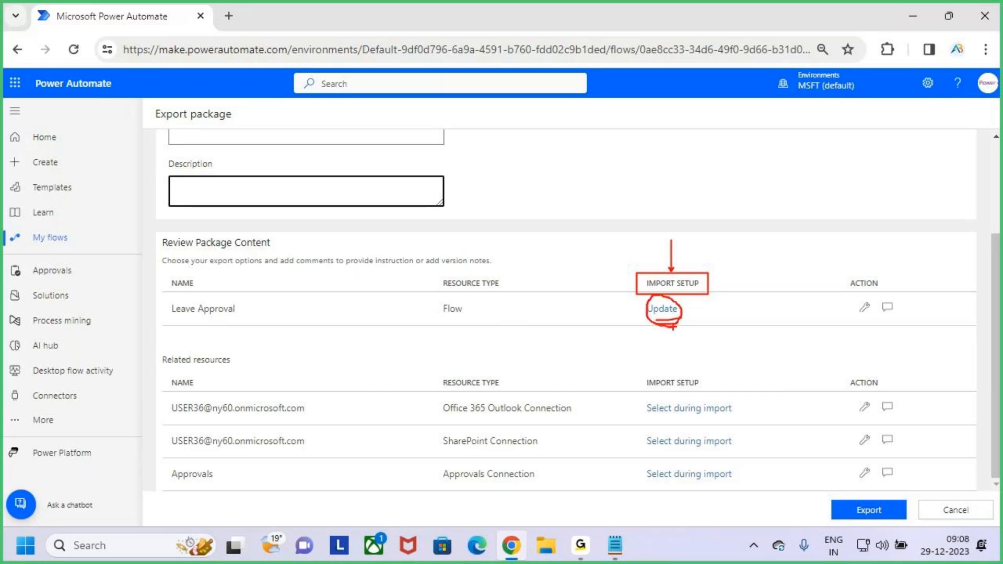
key(Escape)
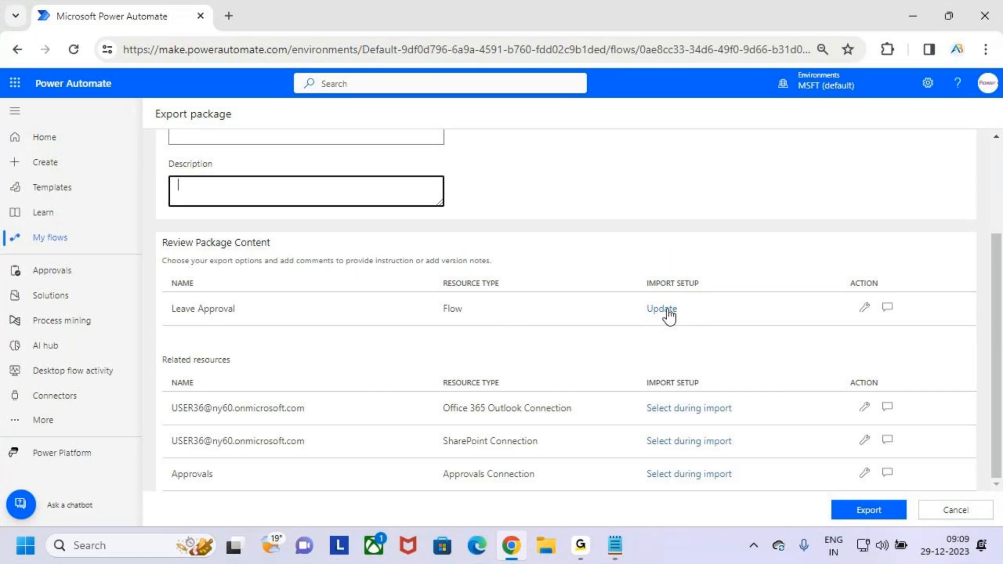
Step: Open Leave Approval's import setup and highlight its default Update existing choice
click(667, 312)
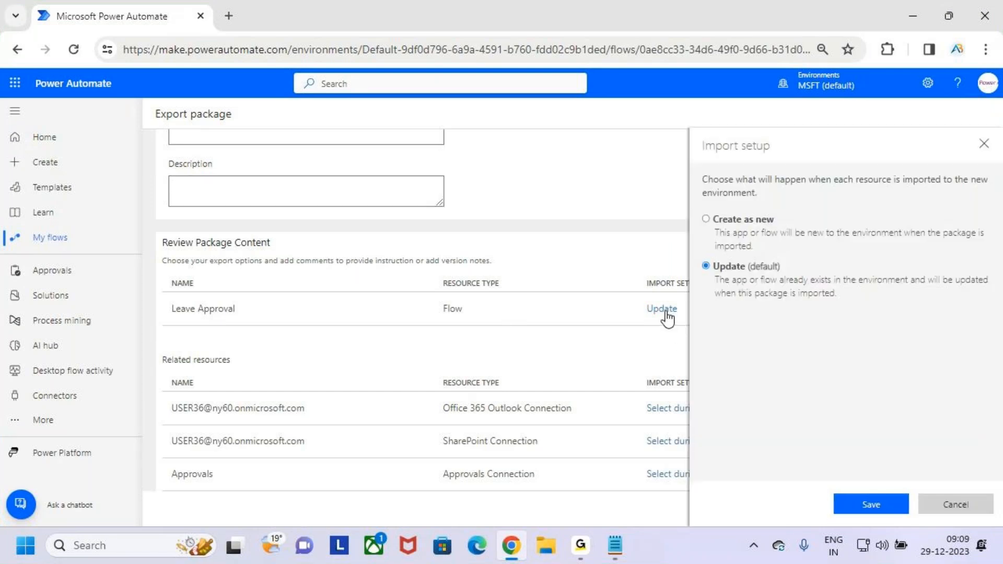
drag(697, 250, 921, 302)
key(ctrl+z)
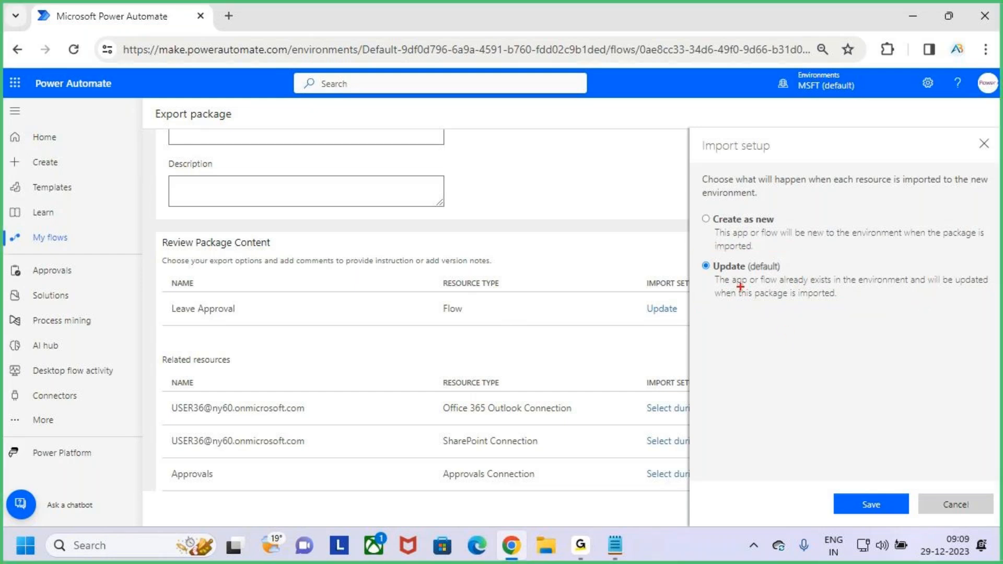
mouse_move(709, 269)
mouse_down()
mouse_move(798, 286)
mouse_move(923, 285)
mouse_move(998, 305)
mouse_up()
drag(816, 243, 823, 266)
drag(164, 292, 264, 323)
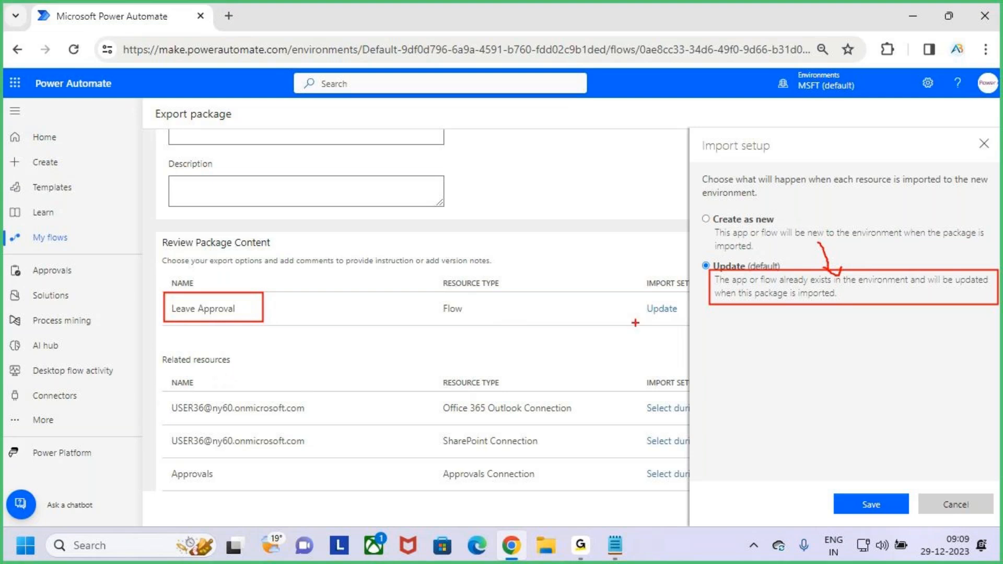
key(Escape)
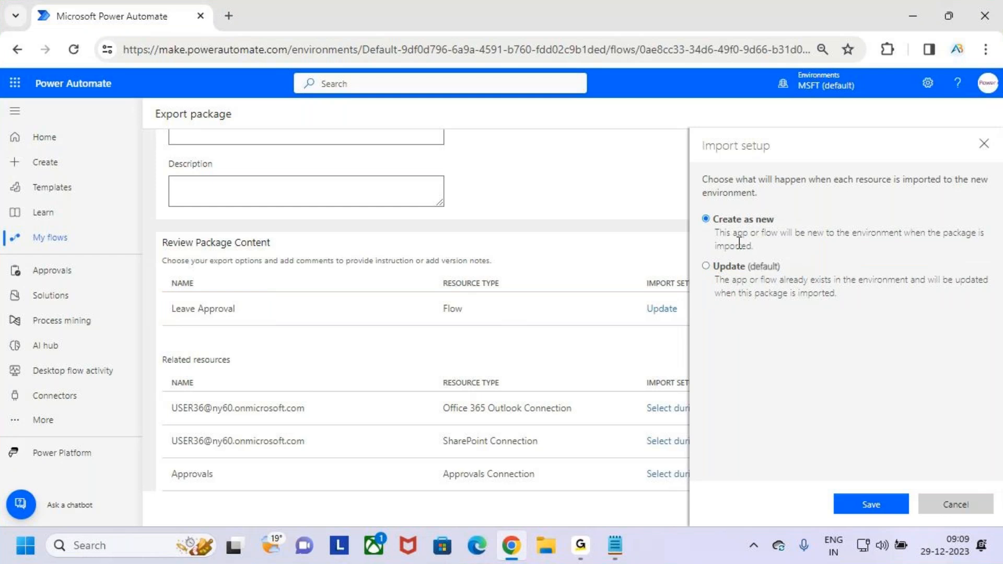
Step: Save Create as new as Leave Approval's import setup
key(ctrl+2)
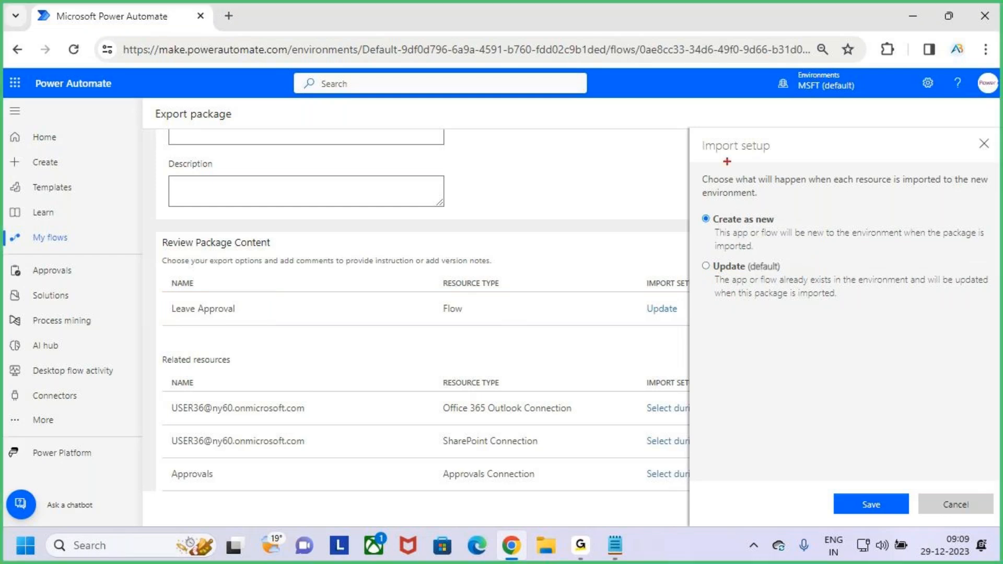
drag(697, 136, 792, 177)
drag(202, 331, 288, 312)
key(Escape)
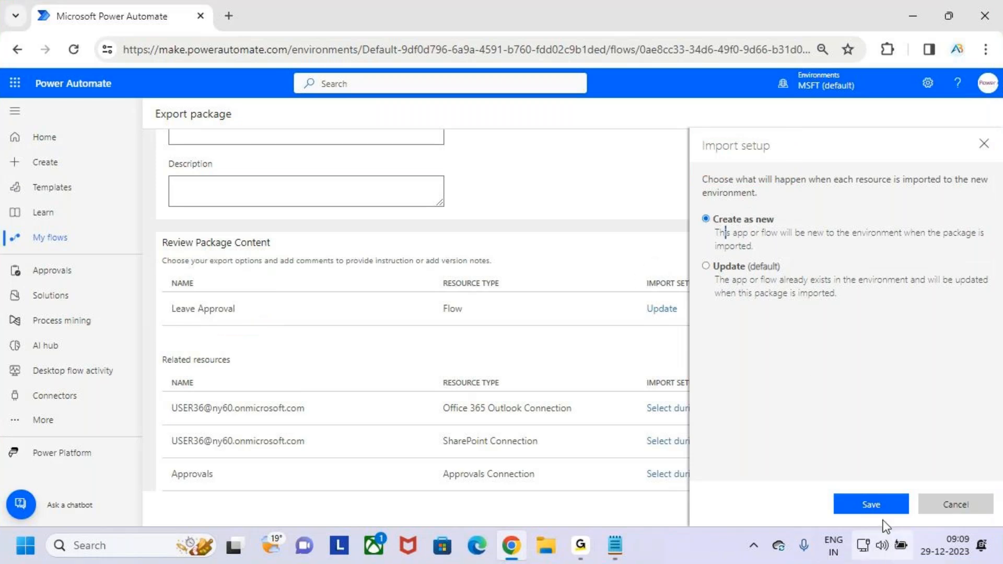
click(877, 504)
Step: Highlight the new Create as new setting and the Leave Approval related resources
key(ctrl+2)
mouse_move(621, 271)
mouse_down()
mouse_move(740, 331)
mouse_move(883, 214)
mouse_up()
key(Escape)
key(ctrl+2)
mouse_move(147, 348)
mouse_down()
mouse_move(162, 362)
mouse_move(239, 370)
mouse_move(253, 339)
mouse_up()
drag(168, 292, 247, 320)
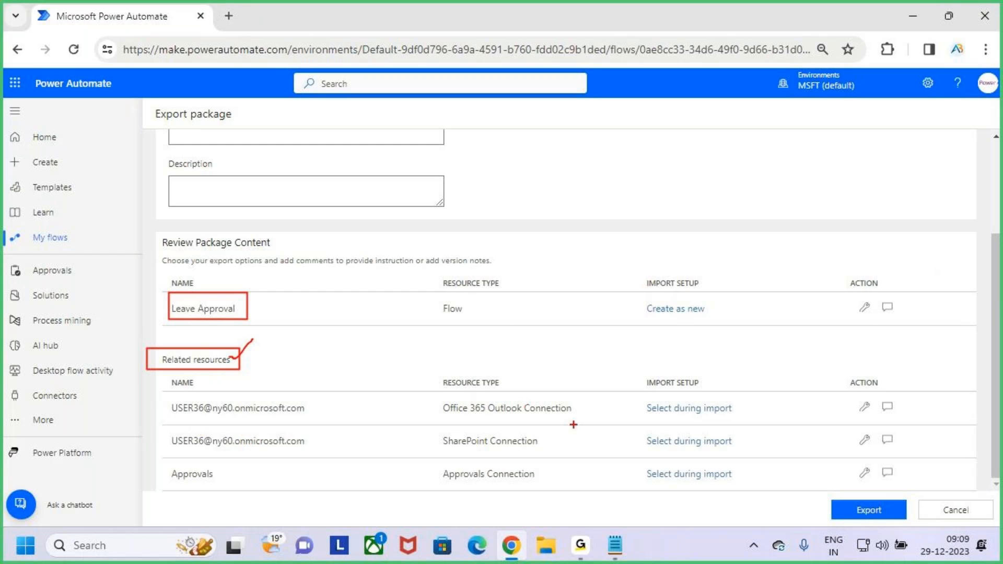
Step: Point out the Outlook, SharePoint and Approvals connections, all set to Select during import
drag(429, 401, 587, 418)
drag(523, 391, 534, 372)
drag(423, 431, 560, 453)
drag(433, 463, 539, 486)
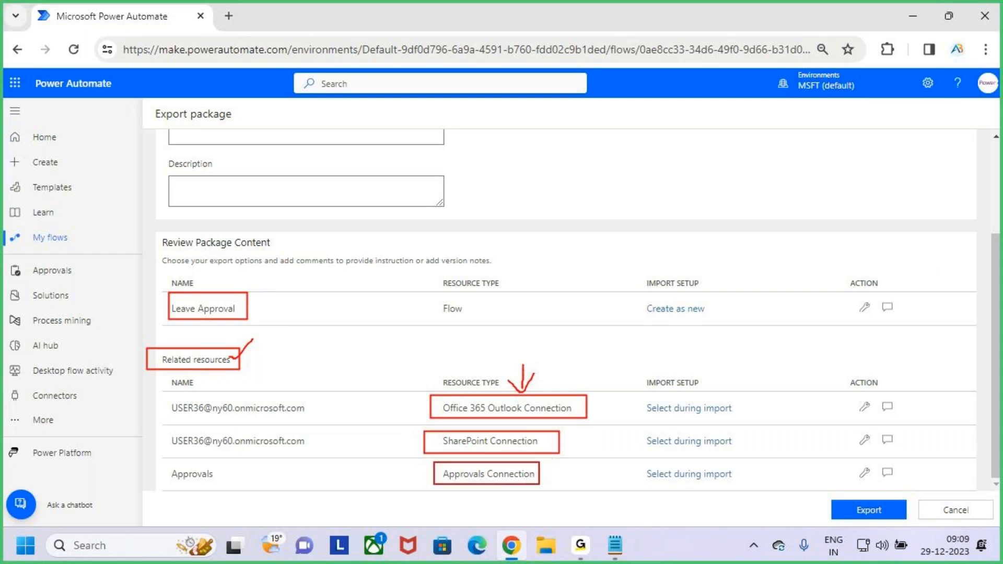
mouse_move(642, 394)
mouse_down()
mouse_move(691, 451)
mouse_move(751, 495)
mouse_up()
drag(635, 372, 710, 395)
mouse_move(682, 347)
mouse_down()
mouse_move(687, 378)
mouse_move(698, 347)
mouse_up()
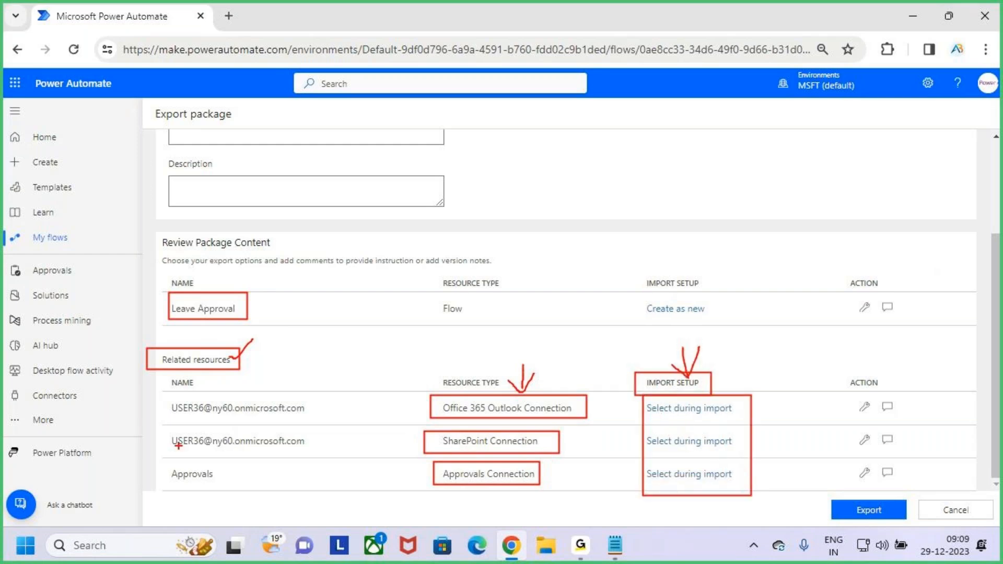
drag(244, 418, 287, 416)
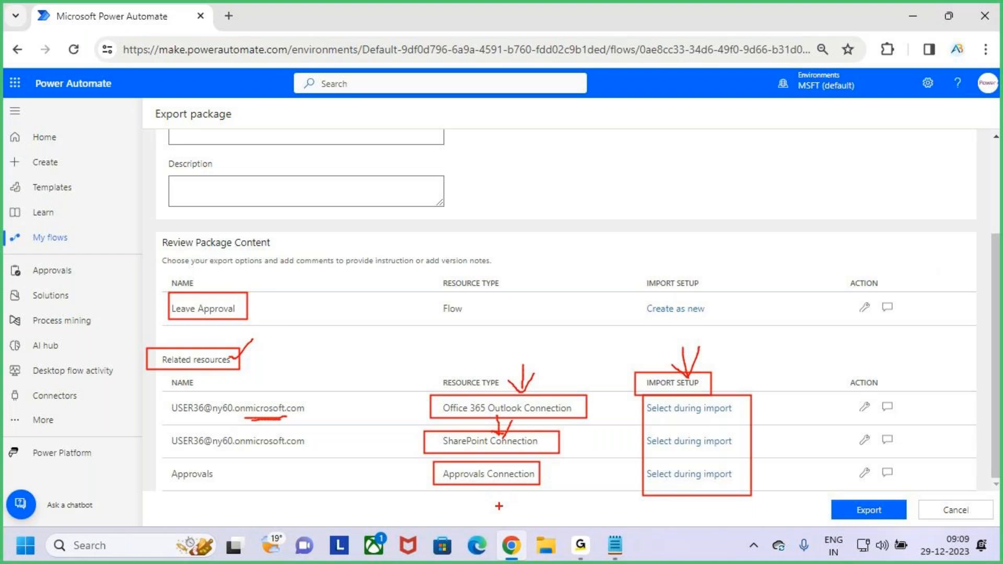
key(Escape)
Step: Export the Approvvals package and download it as a 4.1 KB file
scroll(513, 381, up, 3)
scroll(517, 380, down, 3)
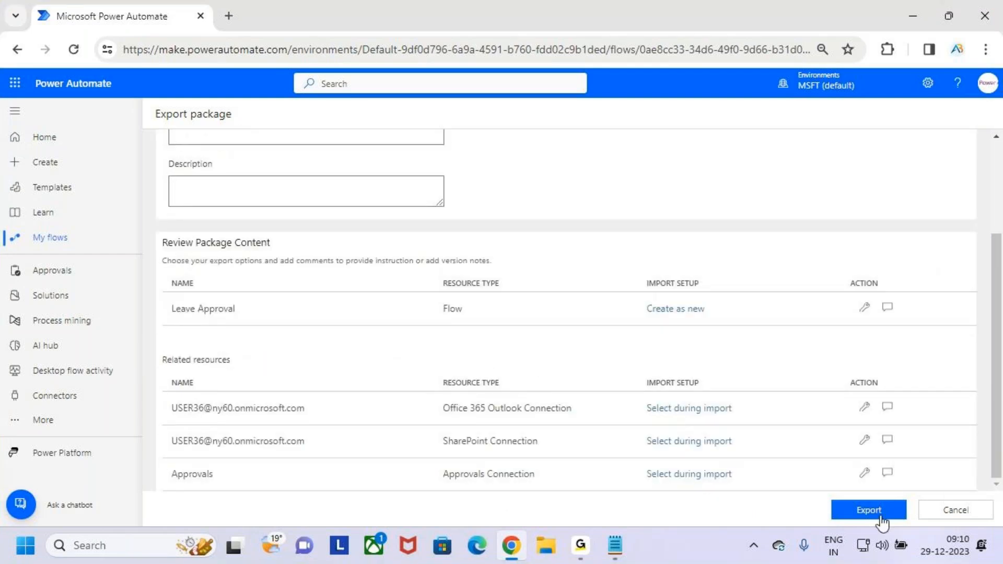
scroll(653, 418, up, 3)
scroll(655, 412, down, 2)
scroll(680, 409, up, 2)
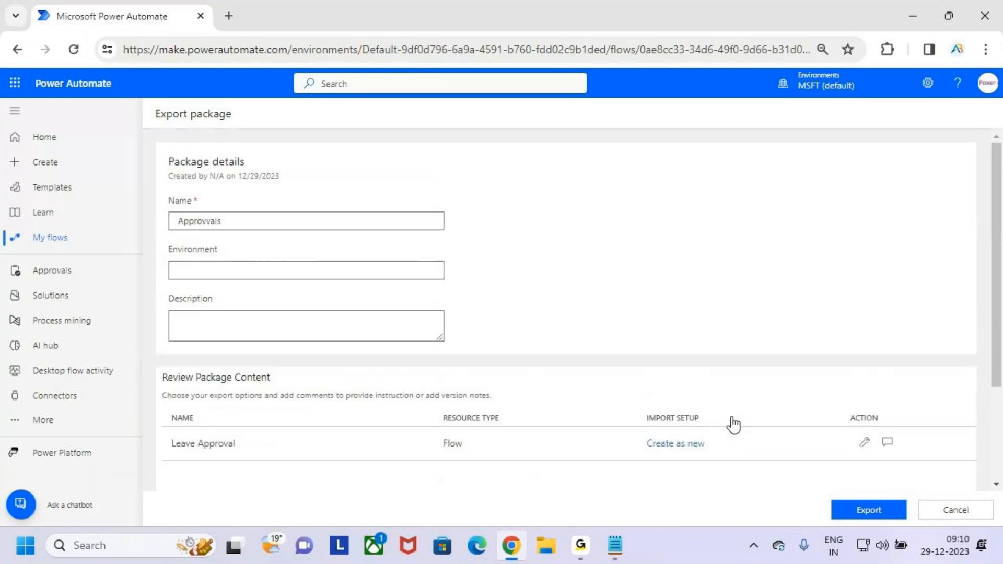
scroll(732, 418, down, 3)
click(873, 510)
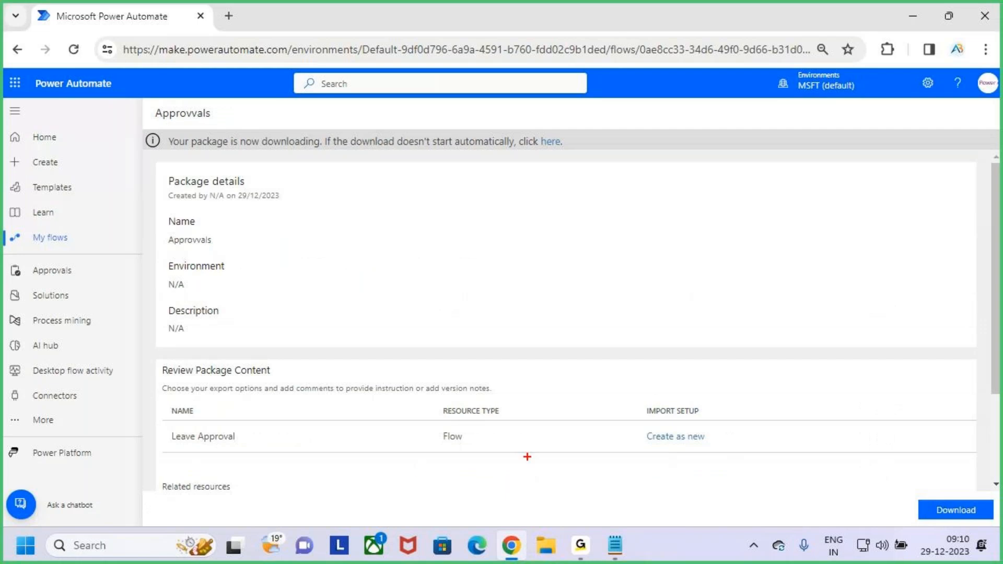
scroll(506, 377, down, 3)
scroll(507, 377, up, 3)
scroll(509, 378, down, 3)
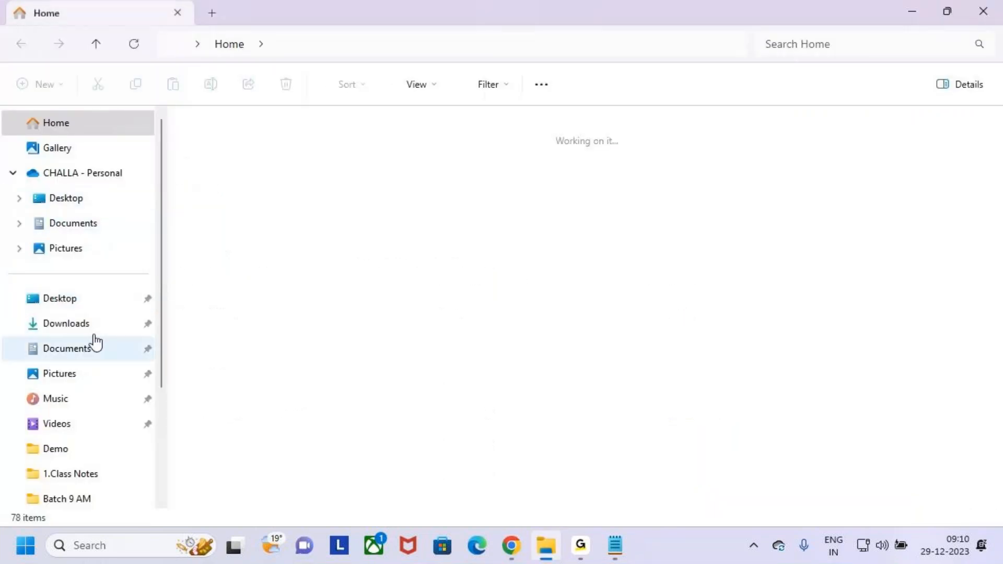
Step: Extract the Approvvals zip in Downloads into a same-named folder
click(93, 303)
click(90, 326)
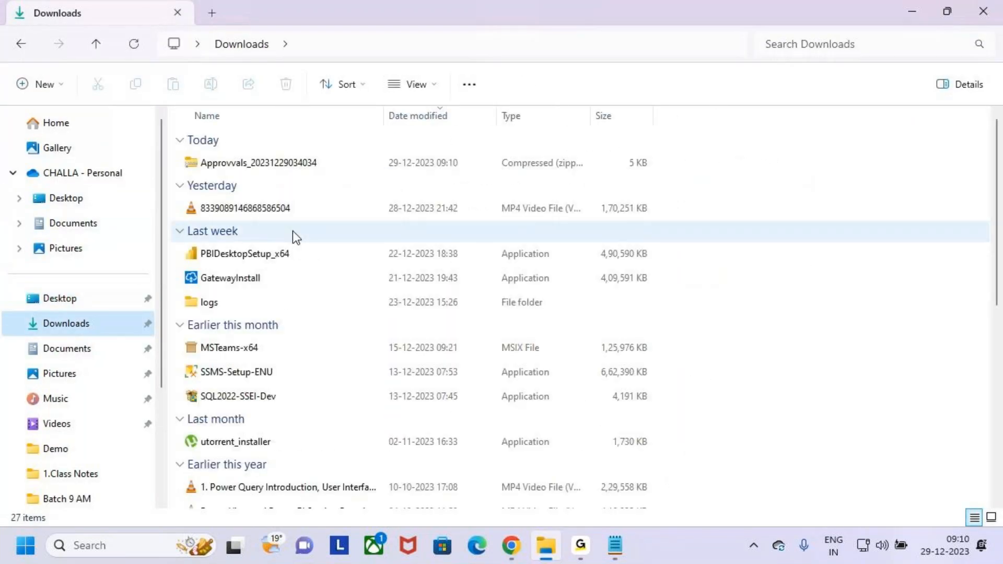
drag(177, 152, 324, 172)
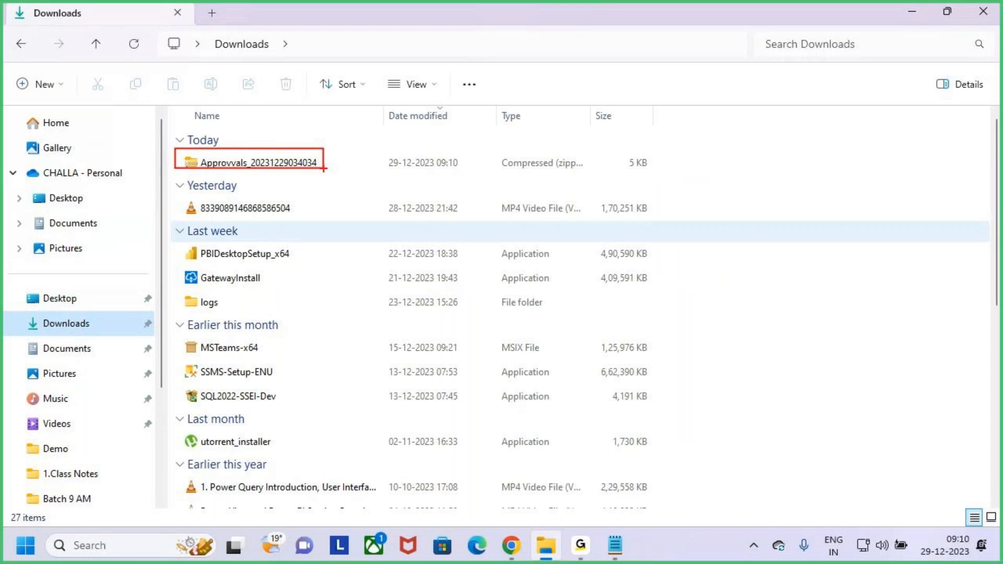
key(Escape)
click(304, 168)
right_click(306, 168)
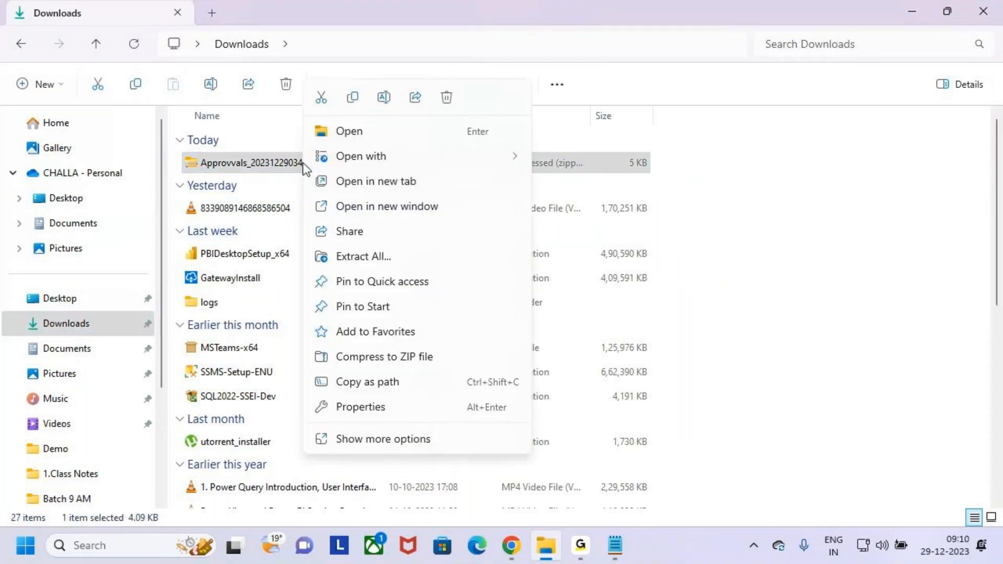
click(377, 259)
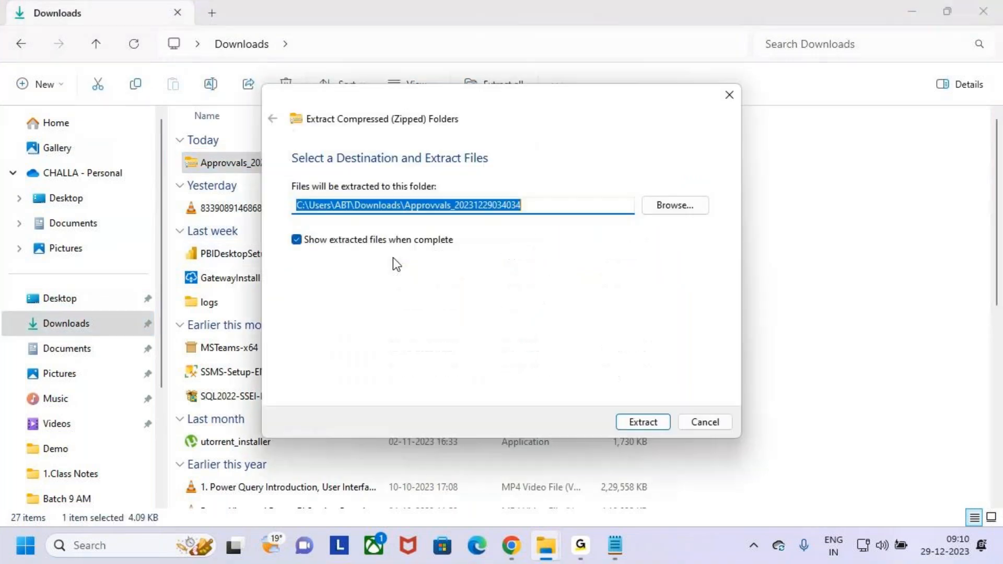
click(652, 422)
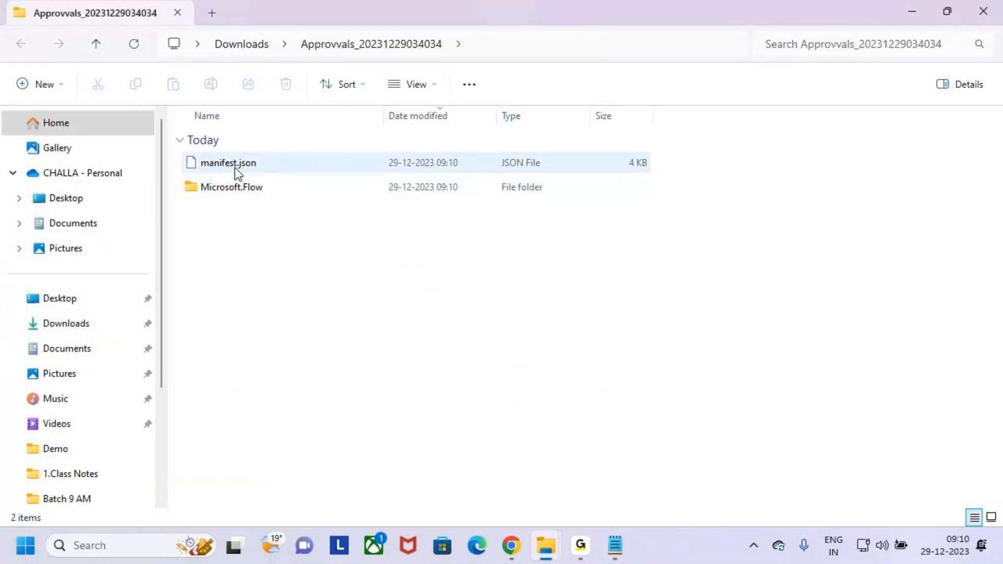
Step: Browse the extracted manifest.json and the Microsoft.Flow > flows folder
click(234, 171)
double_click(241, 188)
double_click(241, 168)
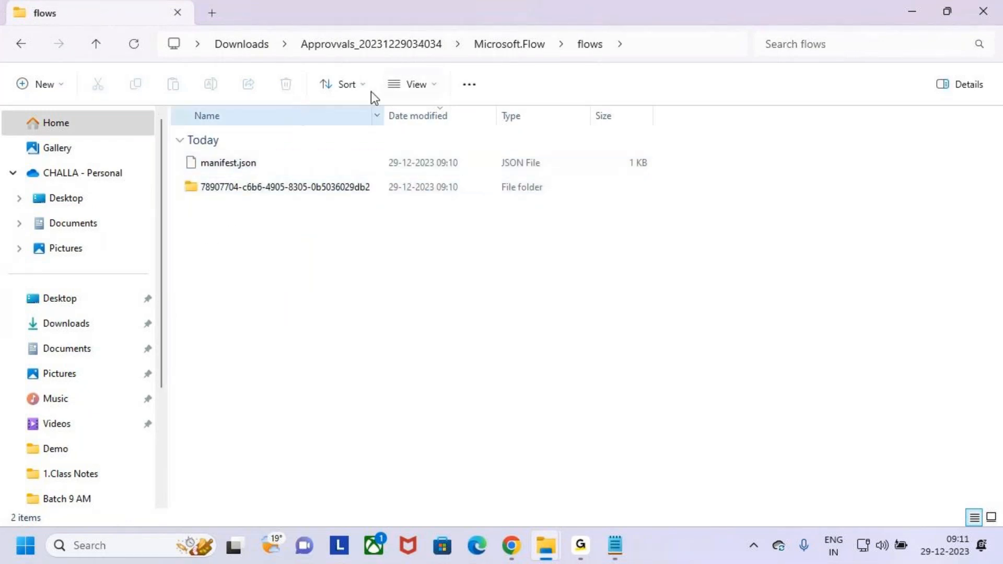
Step: Back in Downloads, highlight the extracted folder and zip, then return to Power Automate
click(69, 308)
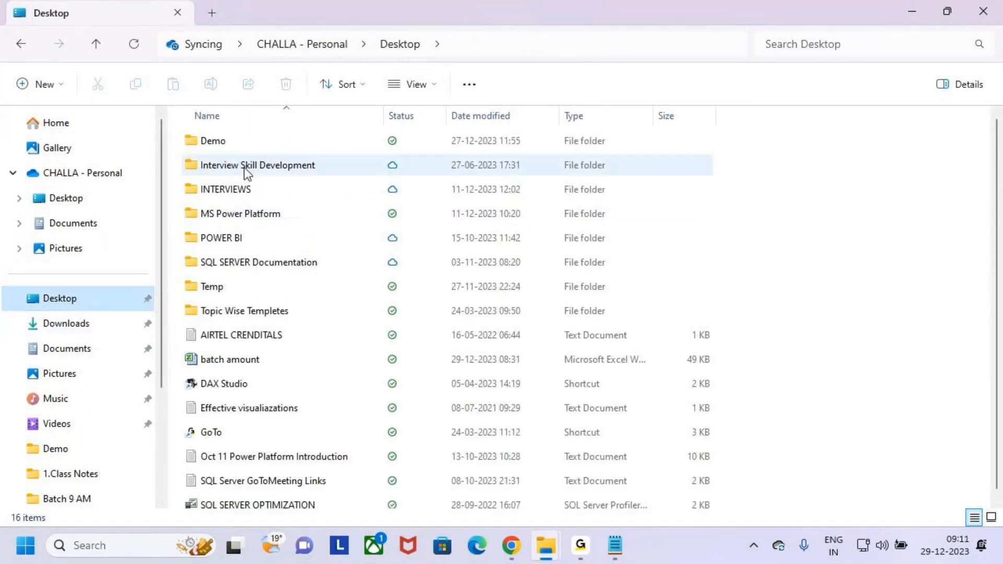
click(65, 323)
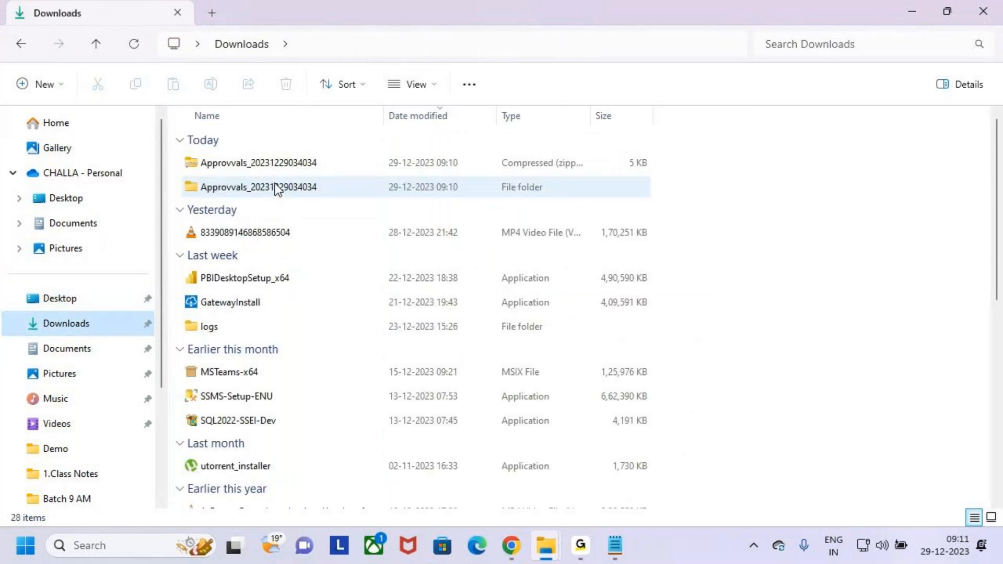
click(315, 192)
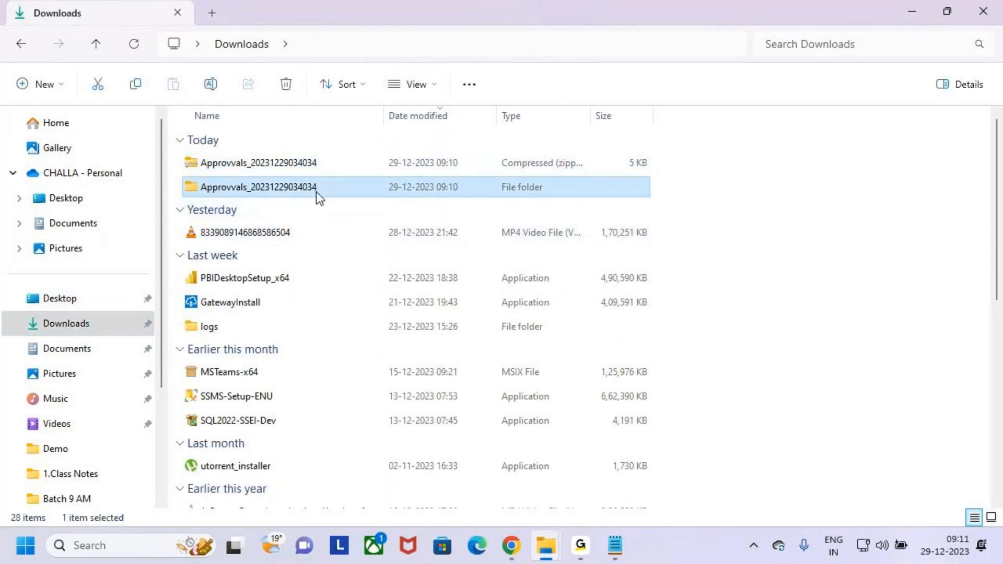
click(286, 164)
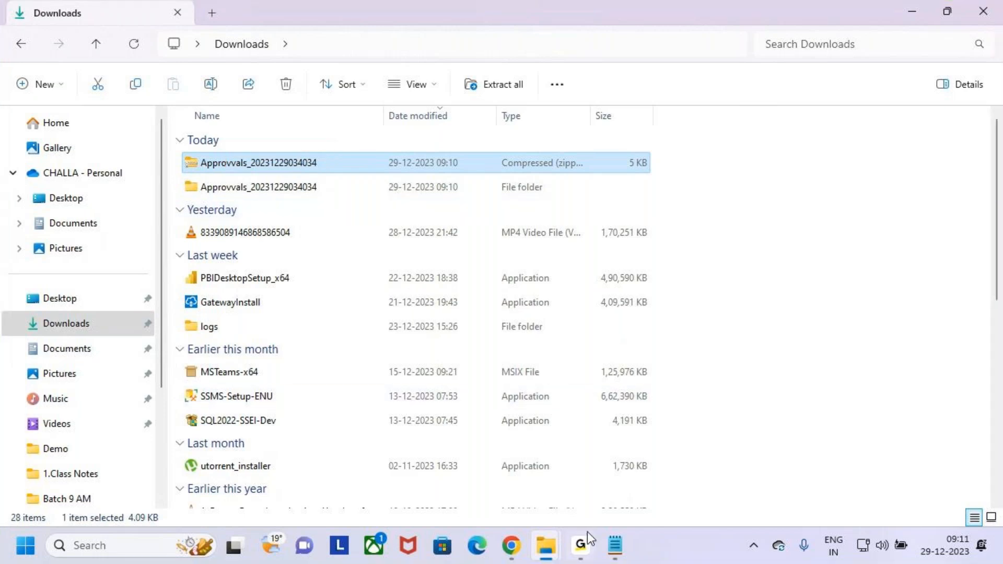
mouse_move(308, 163)
mouse_down()
mouse_move(322, 117)
mouse_move(375, 95)
mouse_move(355, 137)
mouse_up()
key(Escape)
click(511, 545)
Step: Dismiss the environment chooser and go to My flows
click(833, 89)
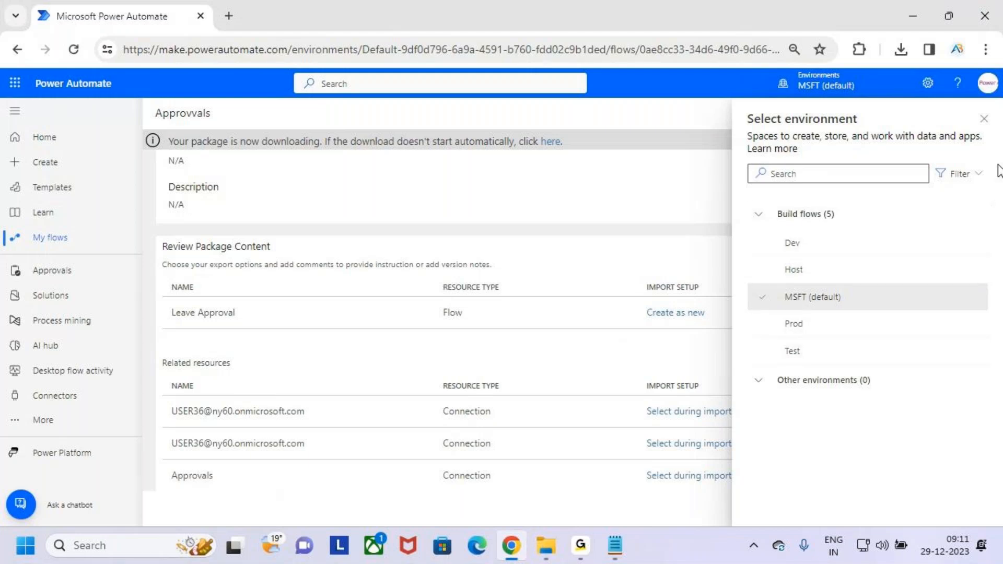
click(984, 119)
scroll(541, 323, up, 3)
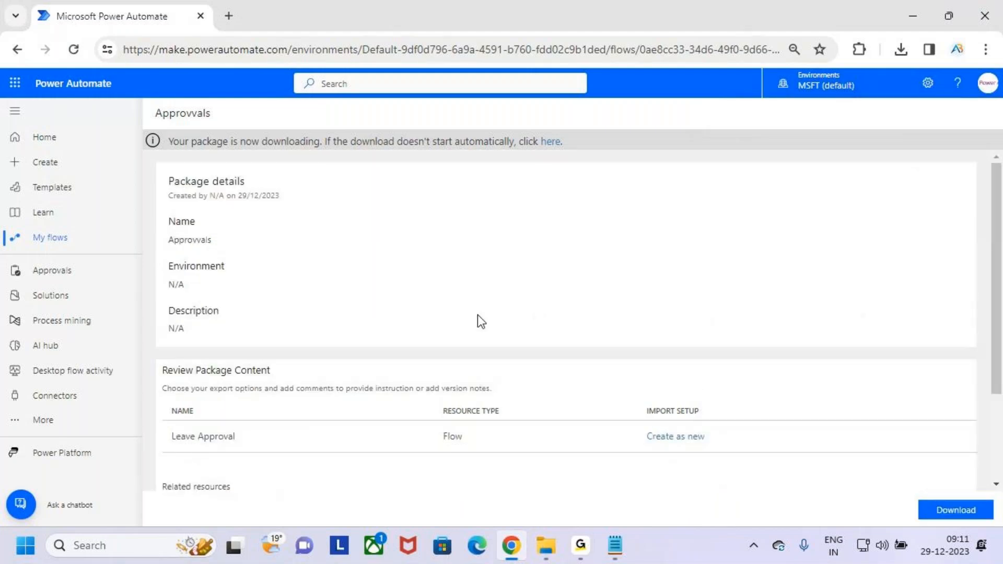
click(78, 239)
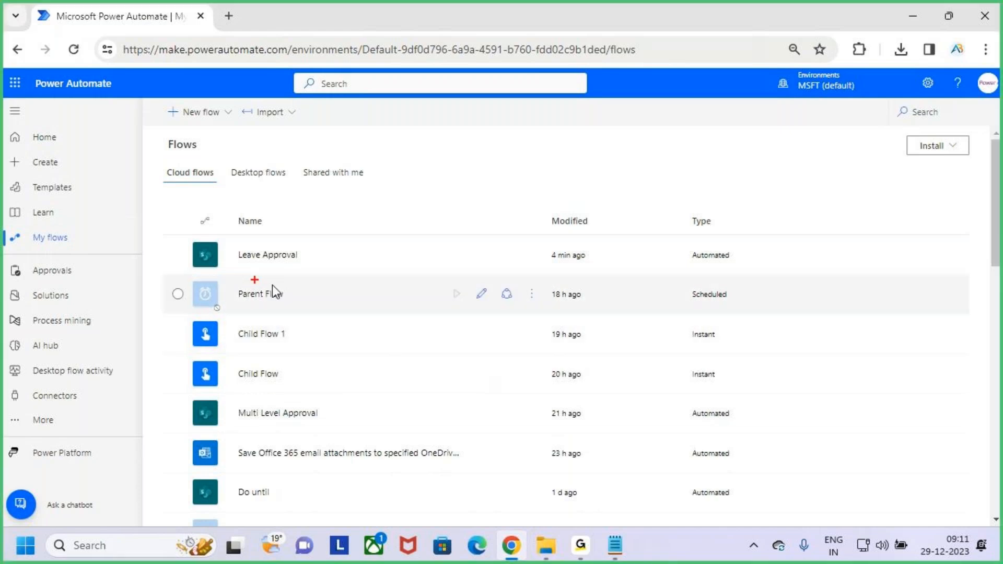
Step: Delete the Leave Approval flow and confirm the deletion
drag(216, 239, 338, 272)
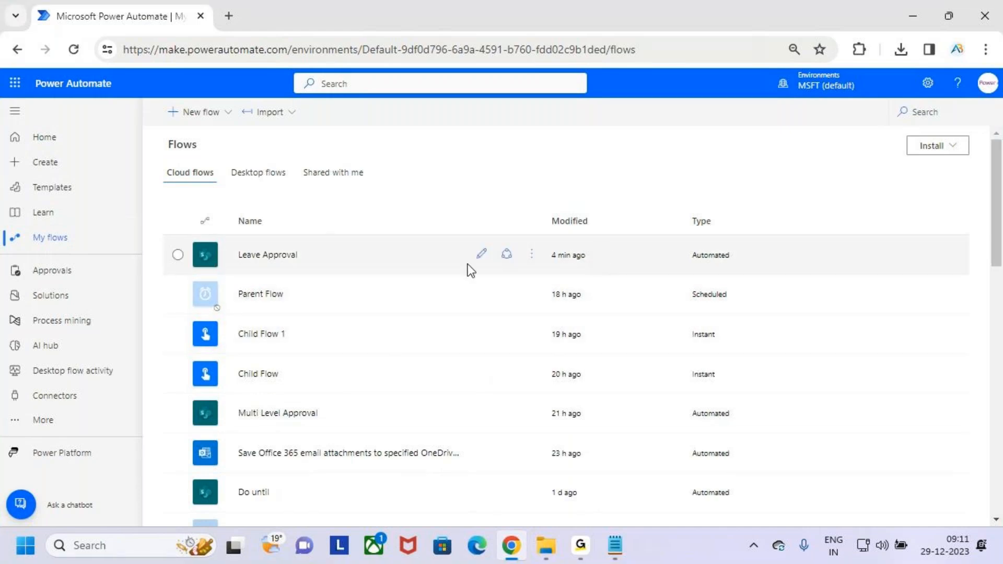
click(531, 255)
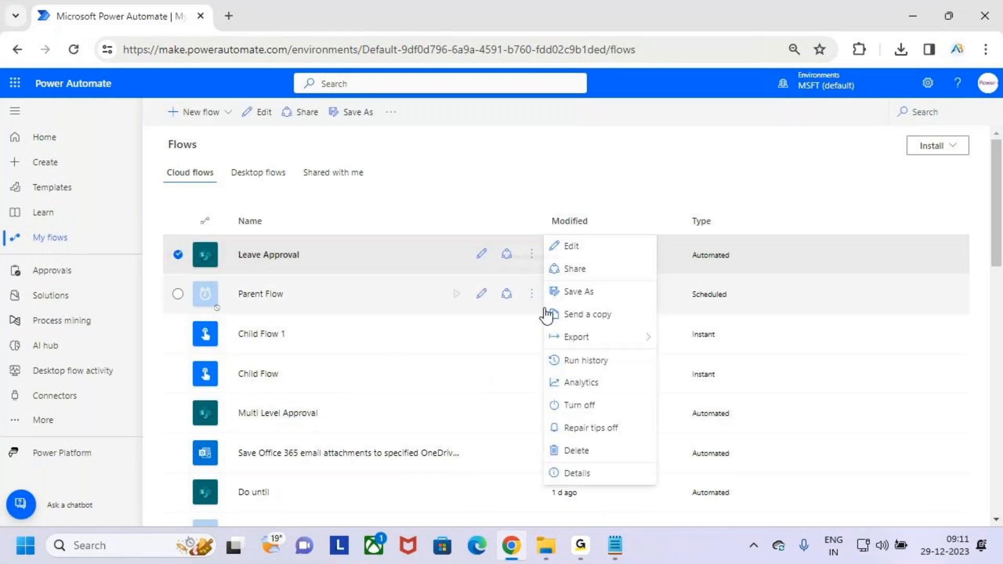
click(611, 451)
click(620, 345)
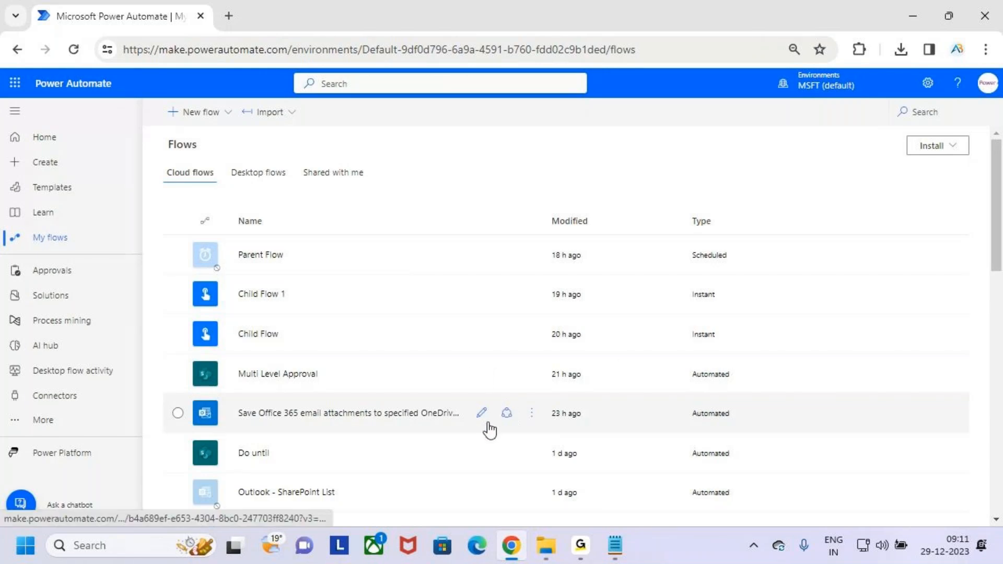
scroll(487, 433, down, 3)
scroll(533, 394, up, 3)
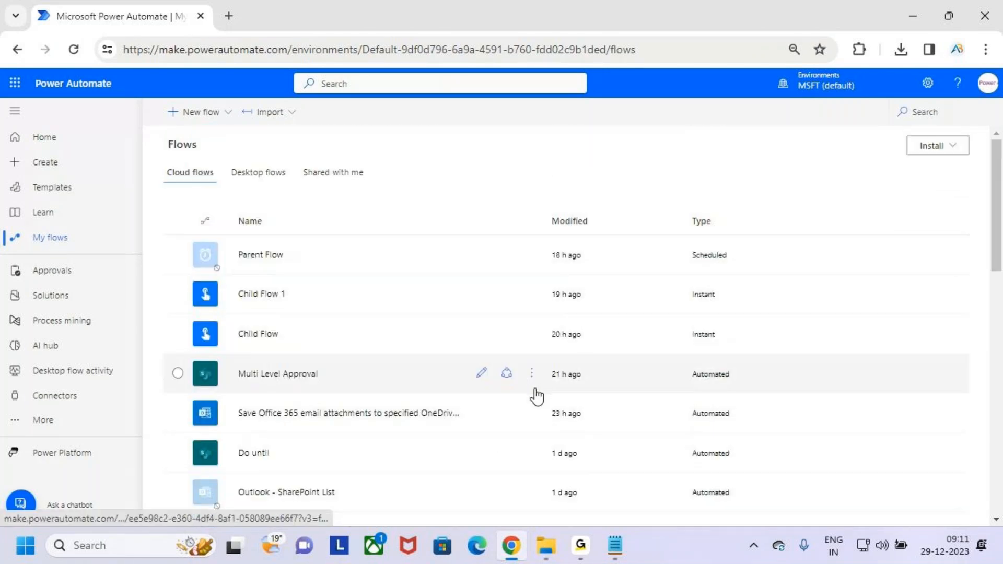
Step: Close a duplicate Downloads window and return to Power Automate's My flows
click(546, 545)
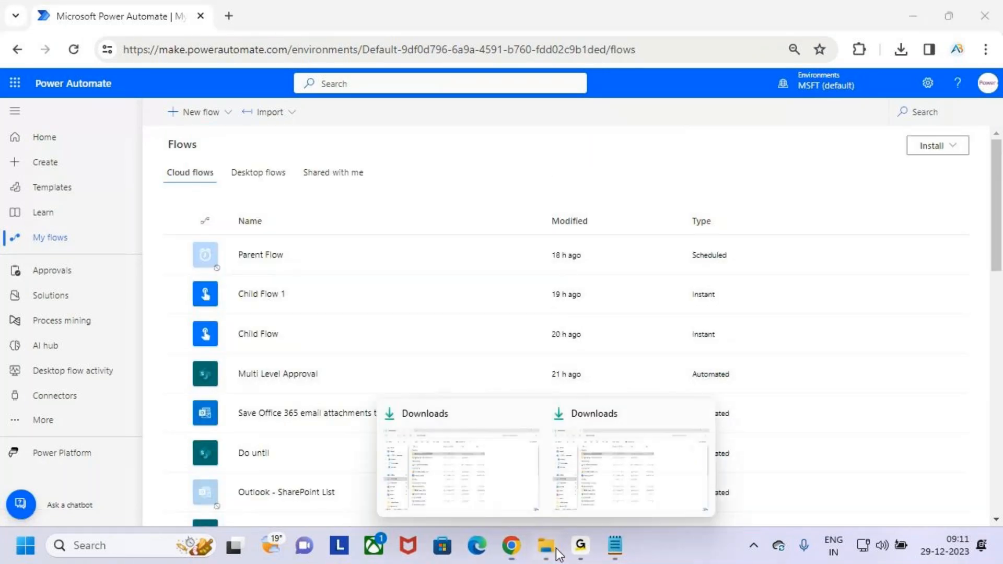
click(699, 418)
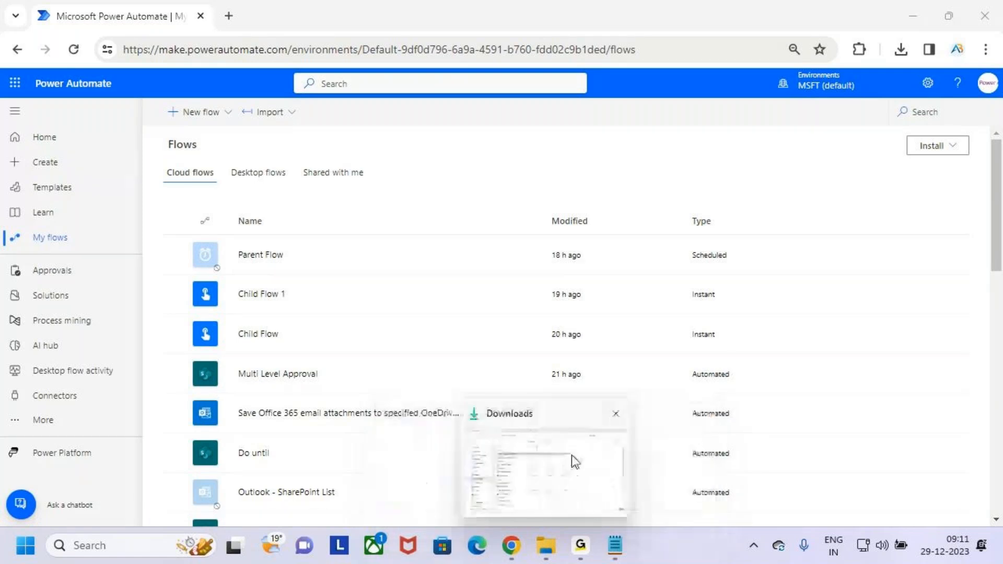
click(571, 456)
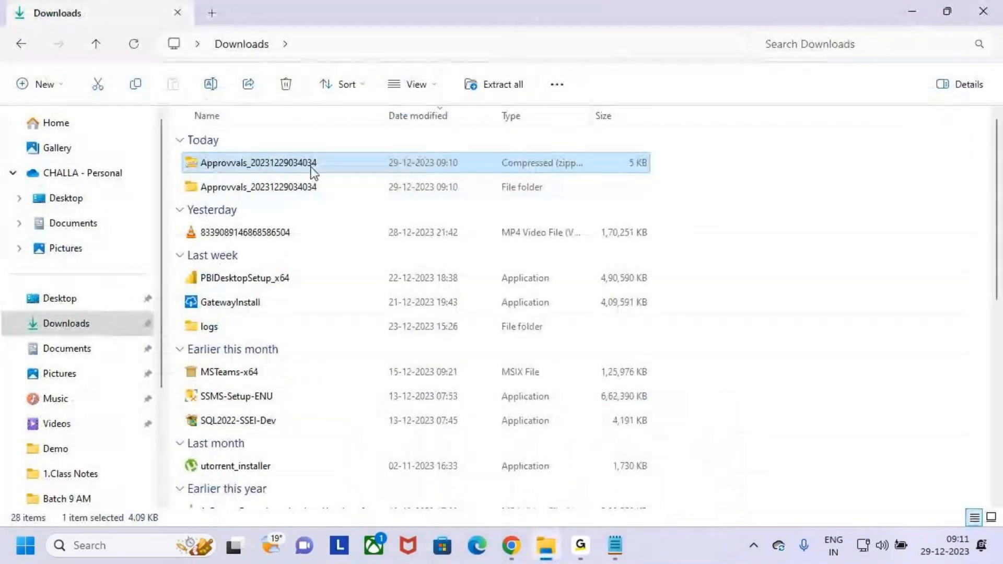
click(527, 556)
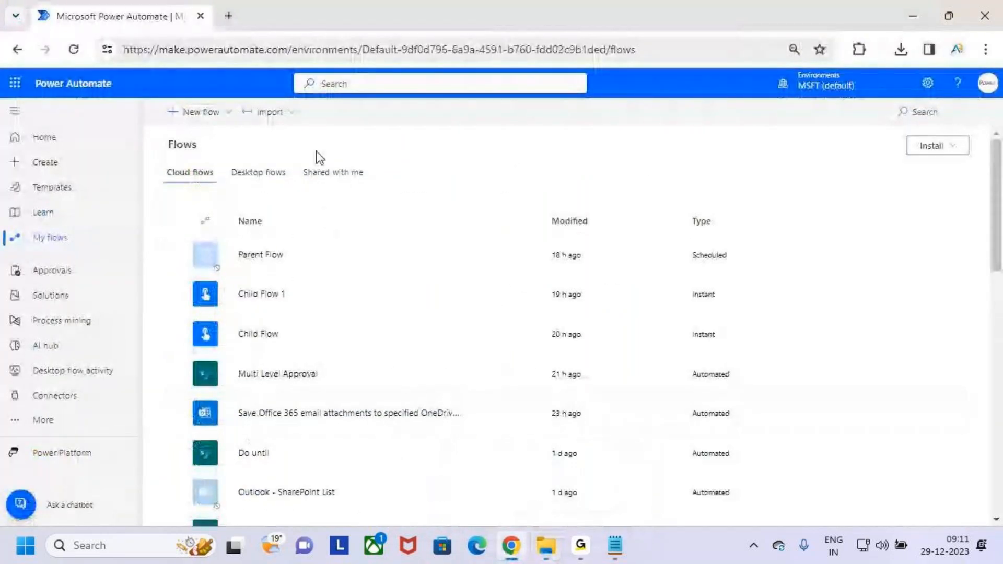
drag(20, 227, 94, 250)
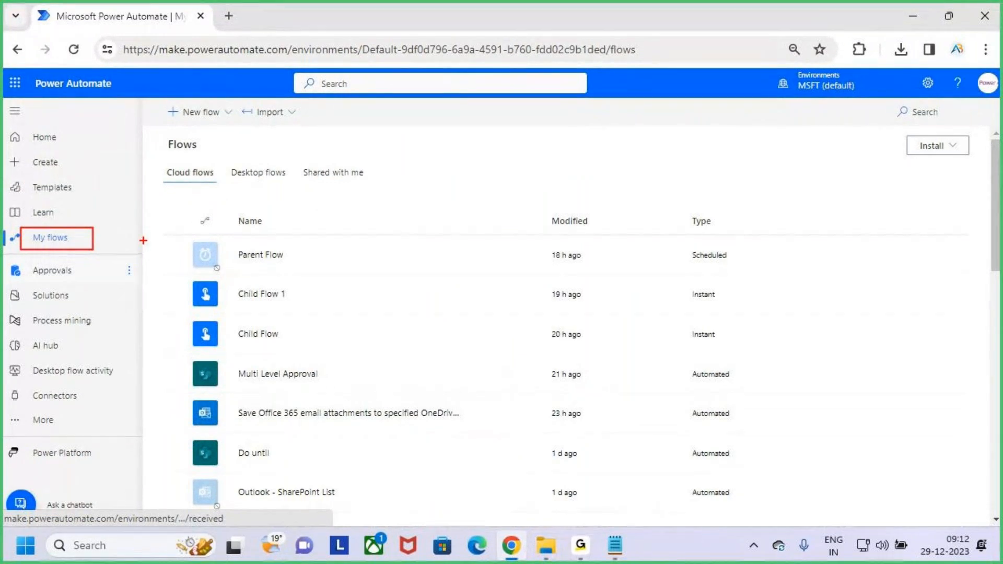
Step: Highlight and expand the Import menu on My flows
key(e)
mouse_move(237, 99)
mouse_down()
mouse_move(324, 125)
mouse_move(348, 70)
mouse_up()
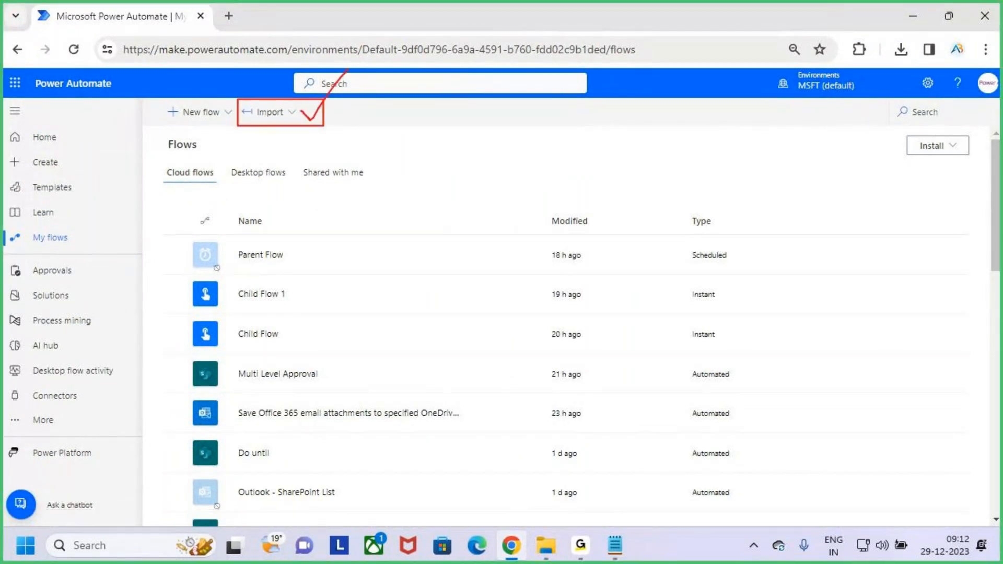
key(Escape)
click(285, 116)
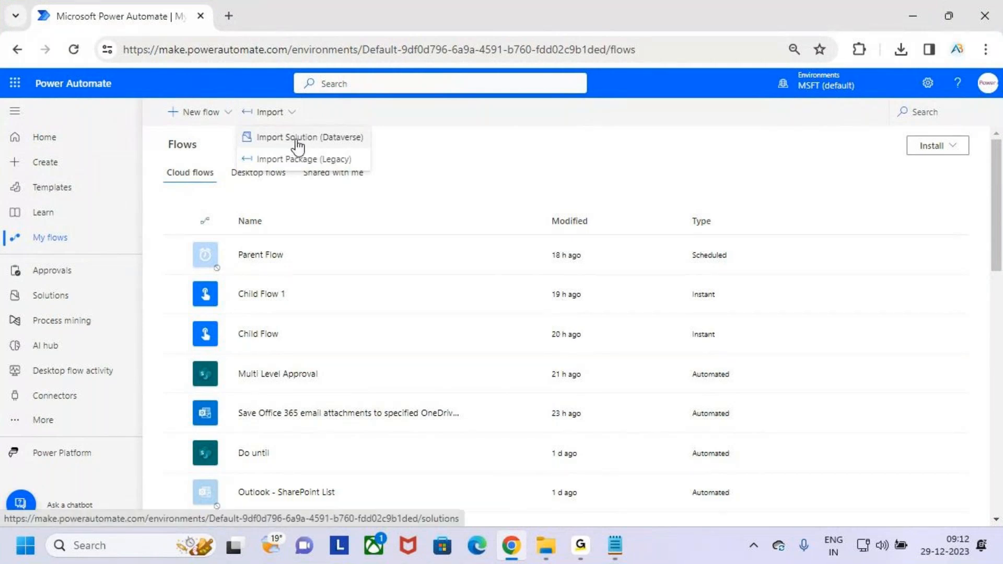
Step: Choose Import Package (Legacy) to reach the Import package page
key(ctrl+2)
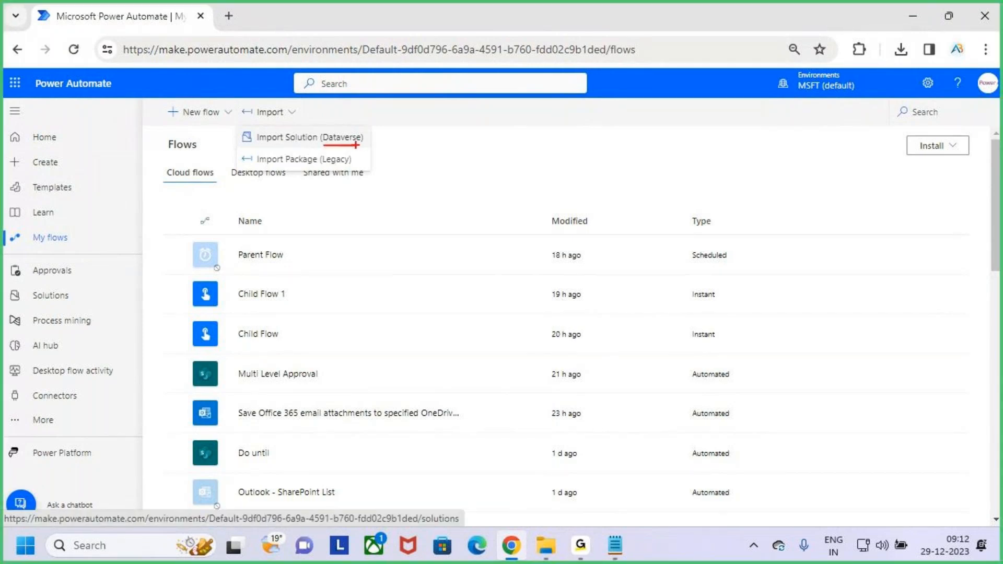
key(Escape)
key(ctrl+2)
drag(237, 147, 350, 172)
key(Escape)
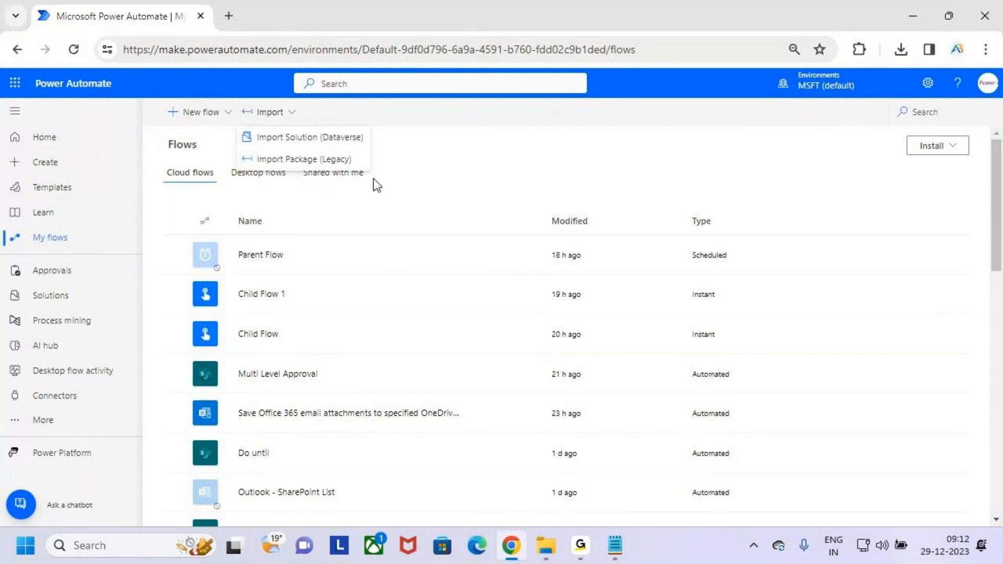
click(313, 159)
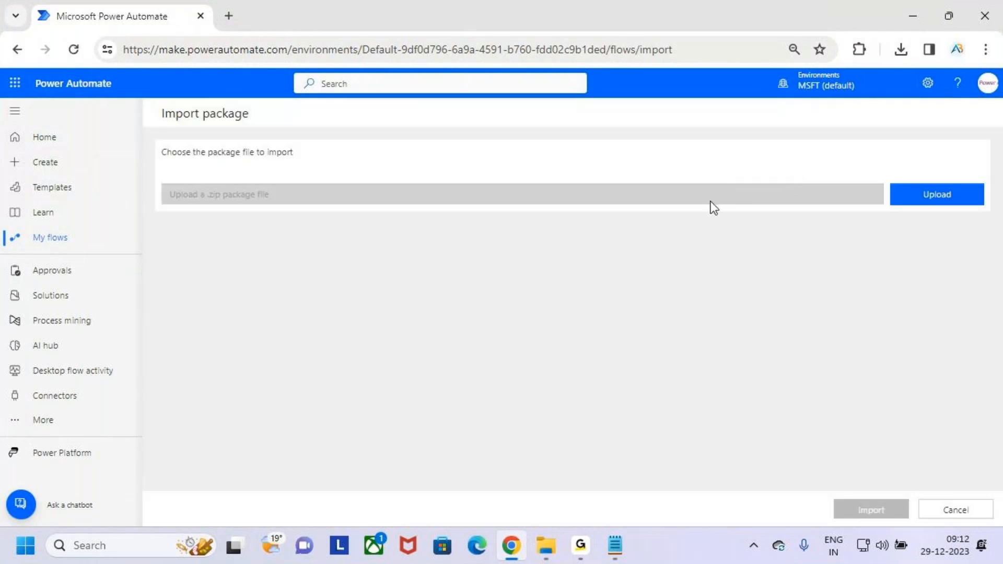
key(ctrl+2)
mouse_move(155, 137)
mouse_down()
mouse_move(184, 160)
mouse_move(317, 167)
mouse_move(356, 107)
mouse_up()
key(Escape)
Step: Start an Upload and browse to the Downloads folder in the Open dialog
click(940, 199)
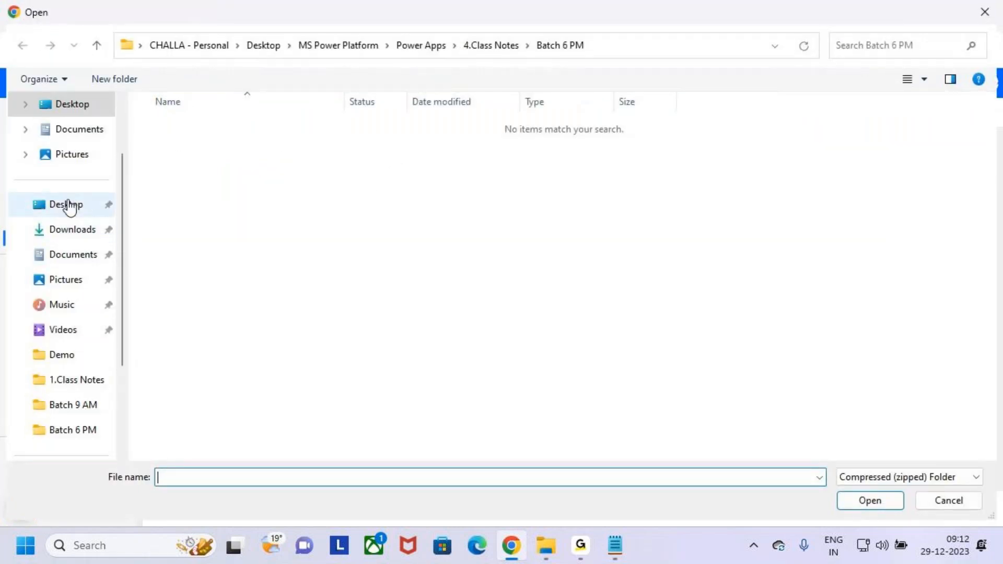
click(68, 205)
click(72, 230)
click(57, 208)
click(73, 229)
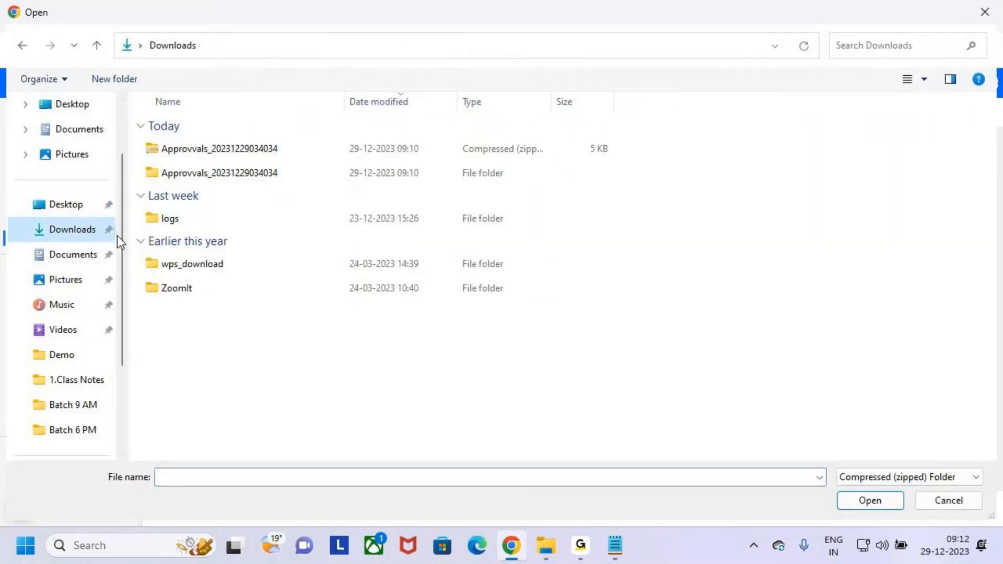
click(60, 209)
click(86, 238)
click(42, 206)
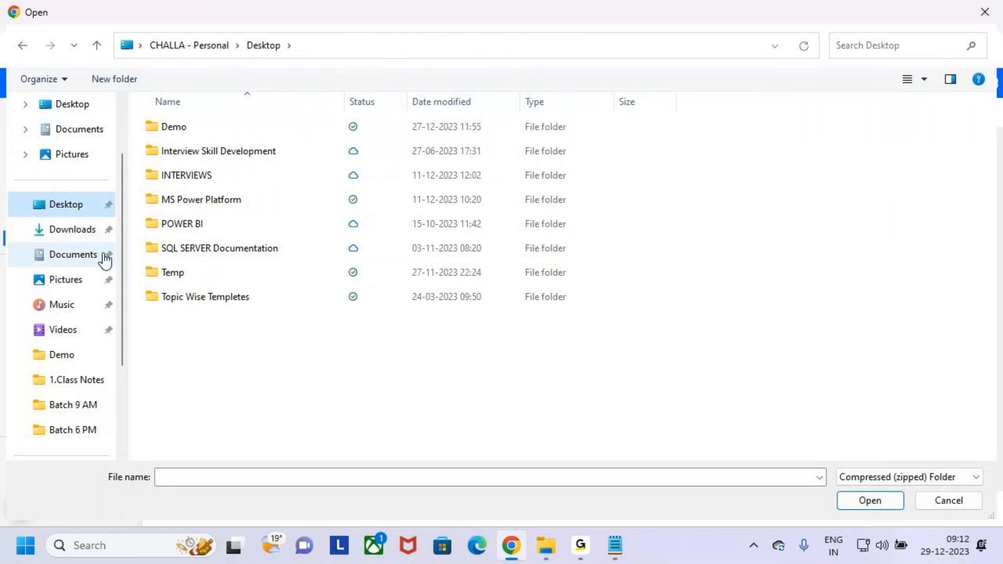
click(87, 236)
click(73, 230)
Step: Pick Approvvals_20231229034034.zip and open it for upload
click(213, 149)
click(278, 149)
click(883, 504)
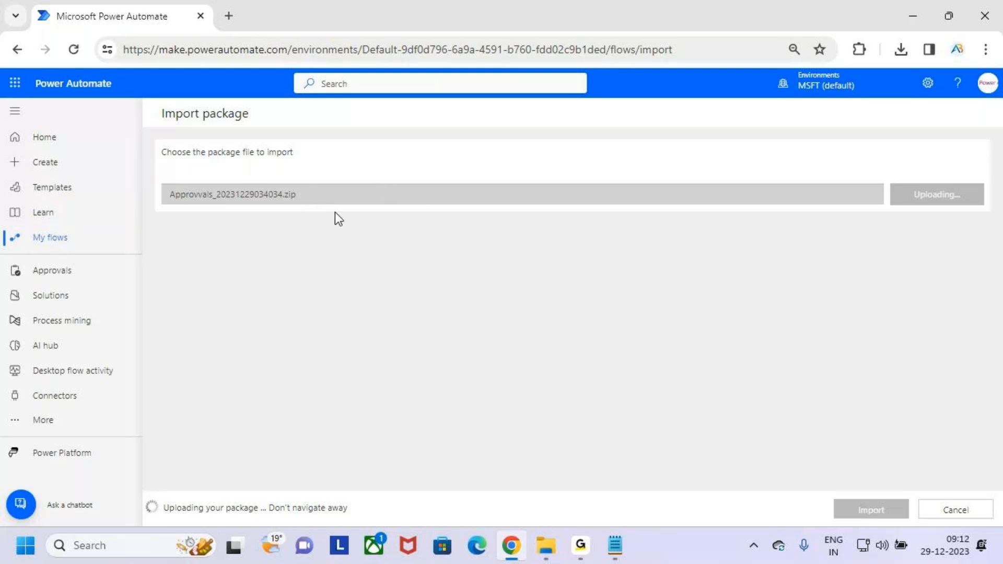
Step: Highlight the Approvvals package details while the upload completes
drag(898, 181, 981, 214)
key(Escape)
drag(147, 495, 352, 518)
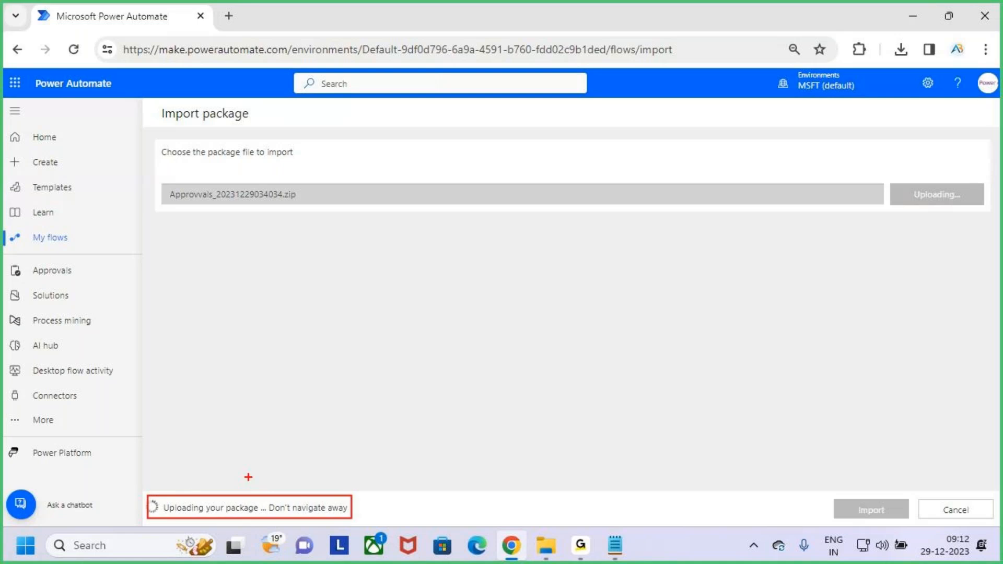
mouse_move(270, 484)
mouse_down()
mouse_move(240, 525)
mouse_move(334, 514)
mouse_up()
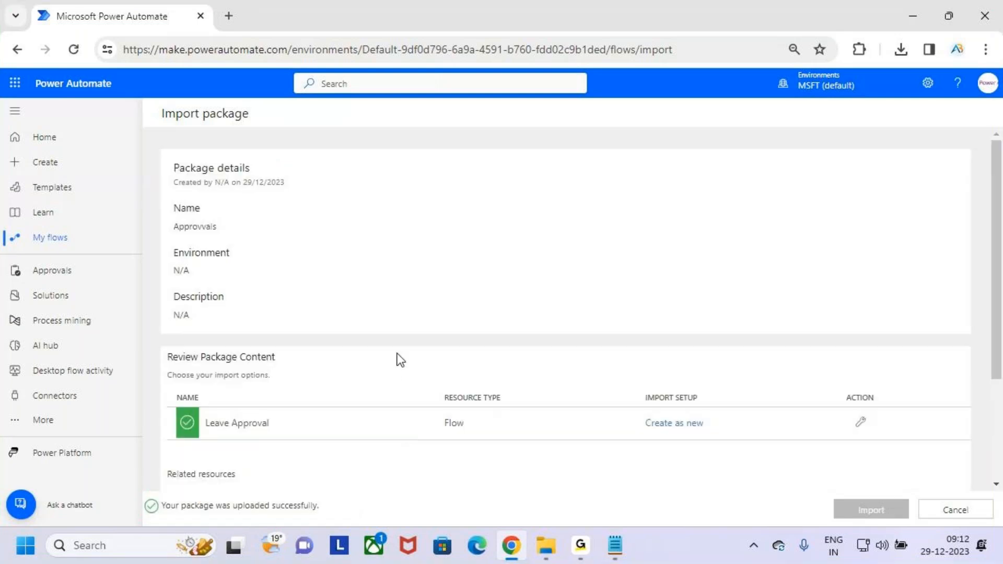
key(ctrl+2)
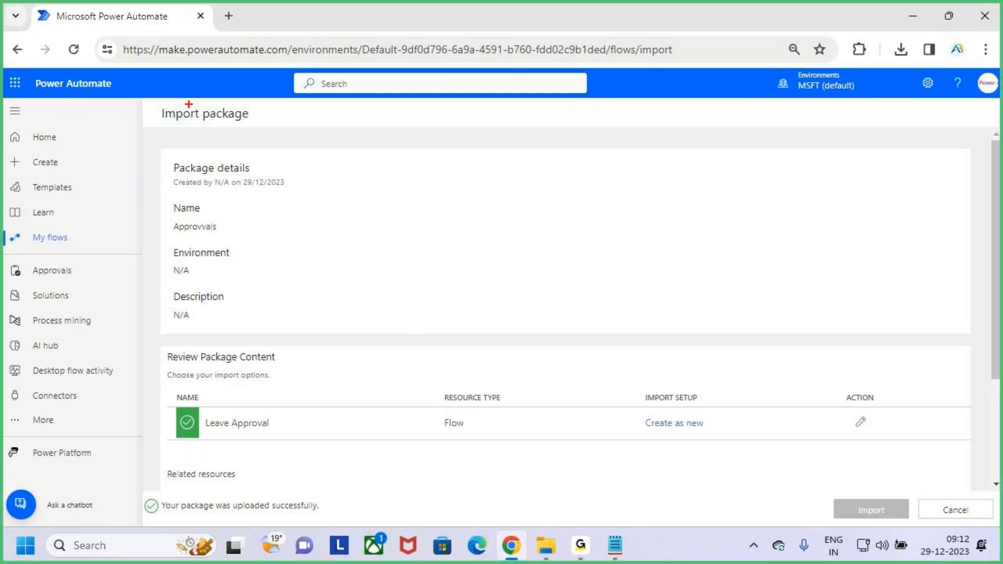
drag(162, 100, 248, 131)
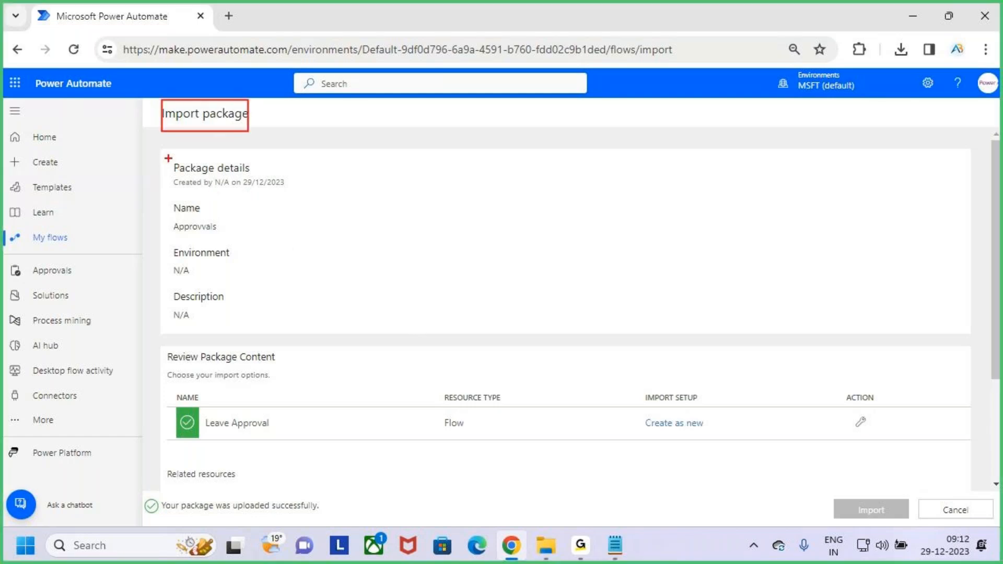
mouse_move(164, 156)
mouse_down()
mouse_move(297, 193)
mouse_move(313, 157)
mouse_up()
drag(179, 237, 243, 236)
key(Escape)
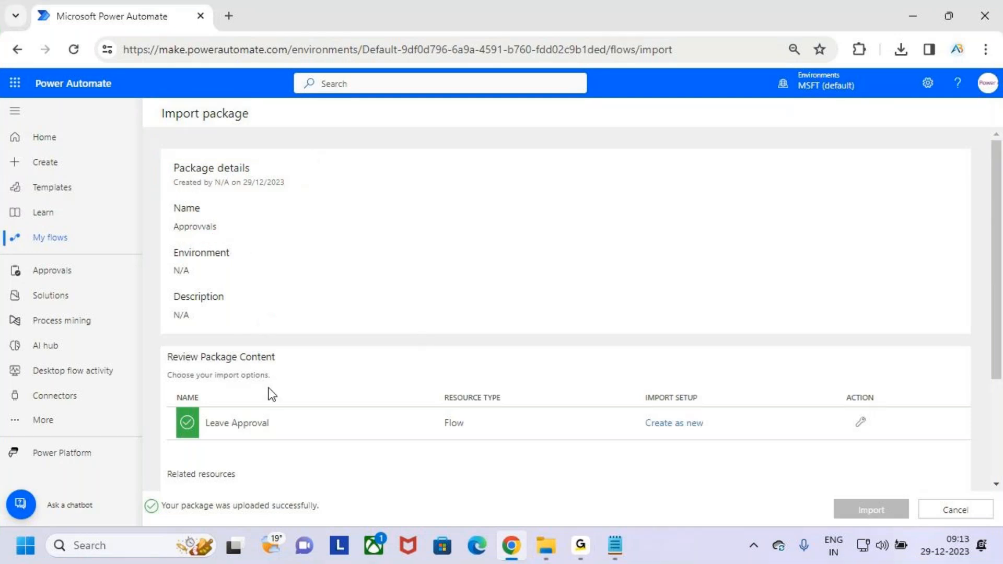
Step: Review Leave Approval as Create as new and its three unselected connections
scroll(271, 381, down, 3)
key(ctrl+2)
drag(162, 193, 302, 216)
drag(175, 244, 295, 287)
key(Escape)
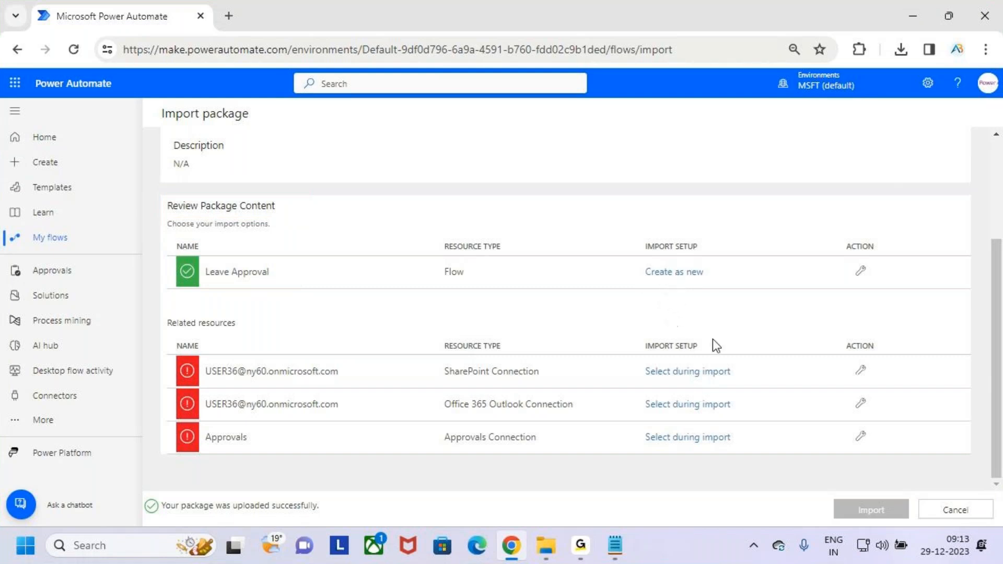
key(ctrl+2)
mouse_move(827, 494)
mouse_down()
mouse_move(911, 524)
mouse_move(905, 497)
mouse_up()
key(Escape)
key(ctrl+2)
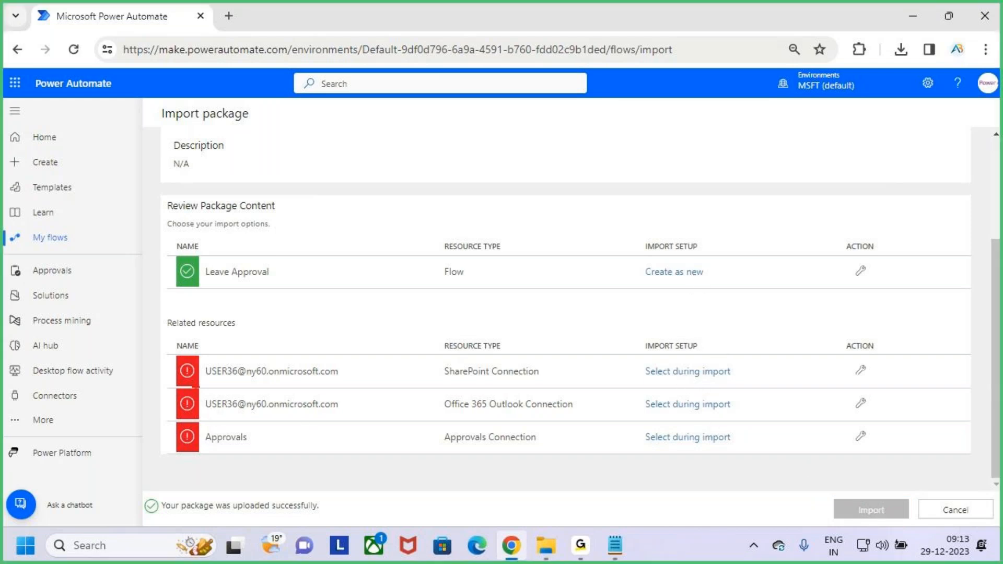
mouse_move(163, 333)
mouse_down()
mouse_move(331, 402)
mouse_move(813, 470)
mouse_move(840, 462)
mouse_up()
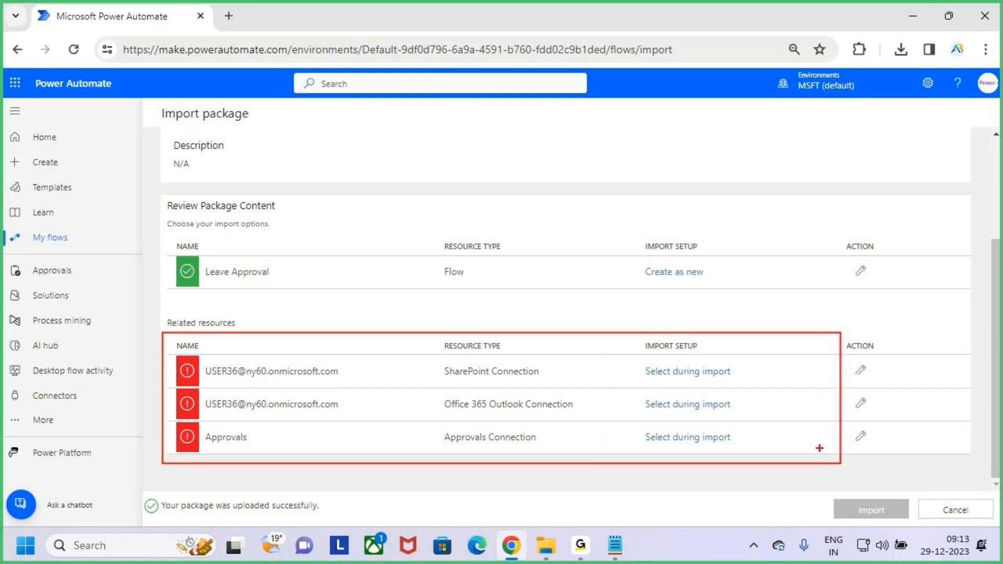
key(Escape)
key(ctrl+2)
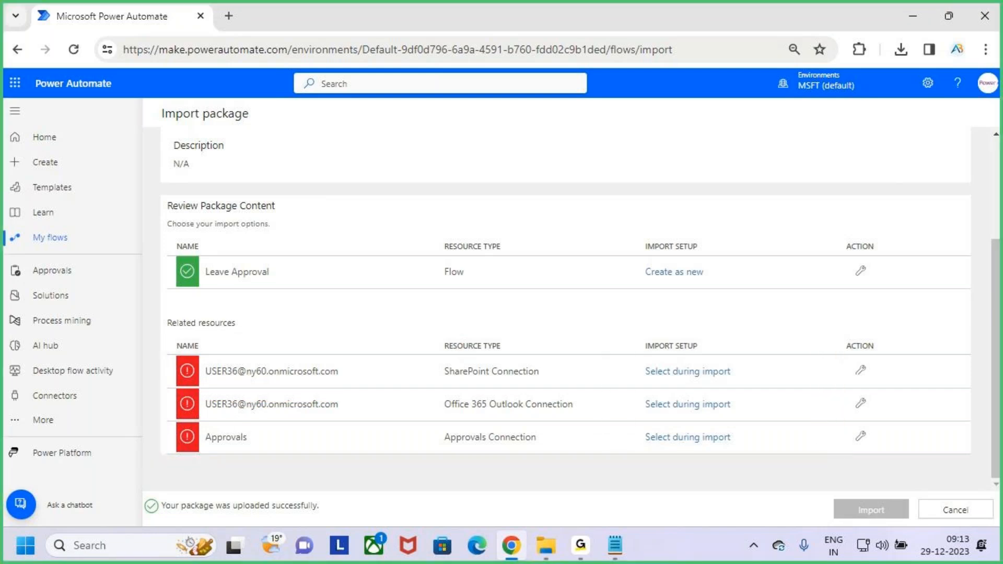
drag(199, 431, 228, 412)
key(Escape)
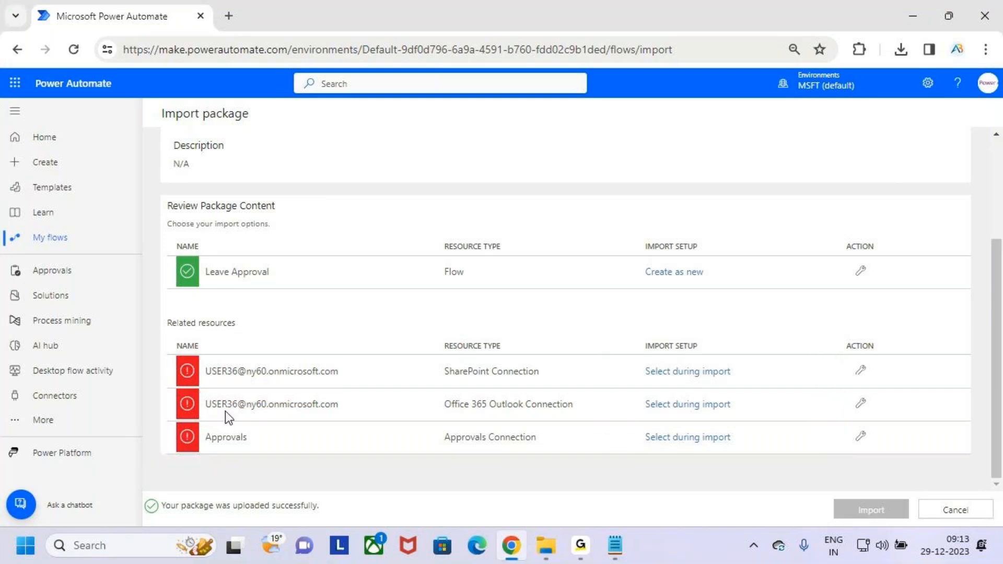
Step: Map the SharePoint and Outlook resources to their first existing connections
click(708, 374)
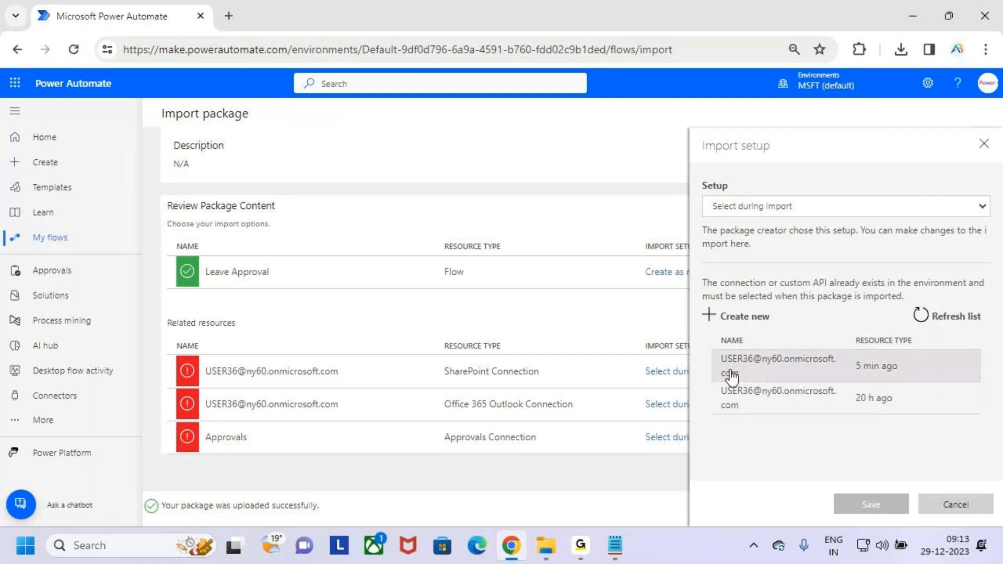
click(809, 373)
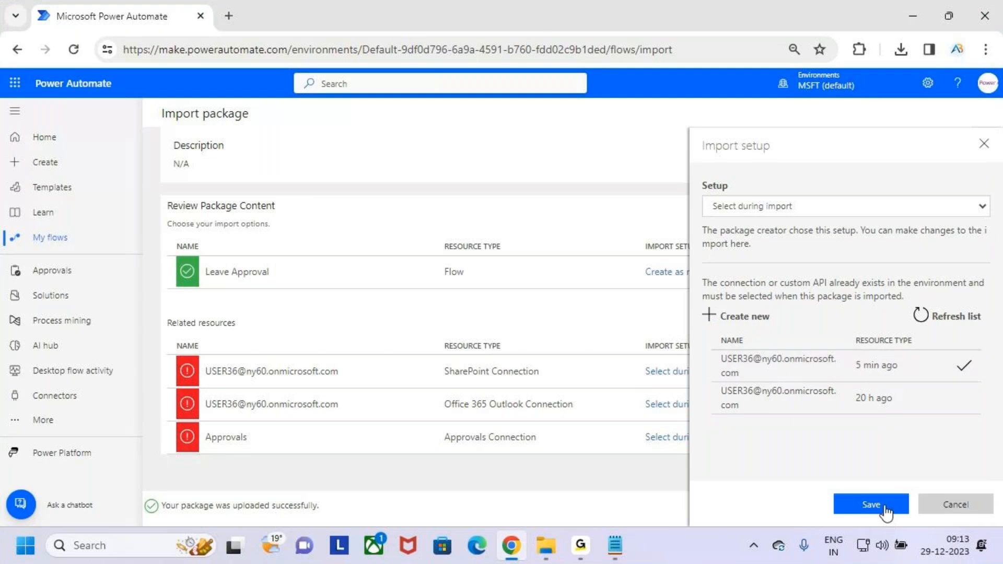
click(871, 505)
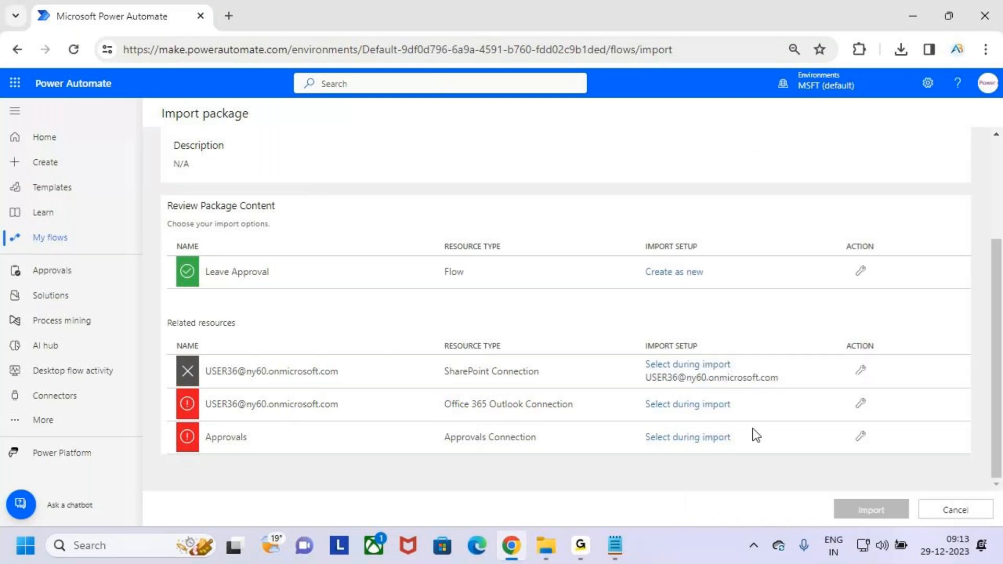
click(688, 406)
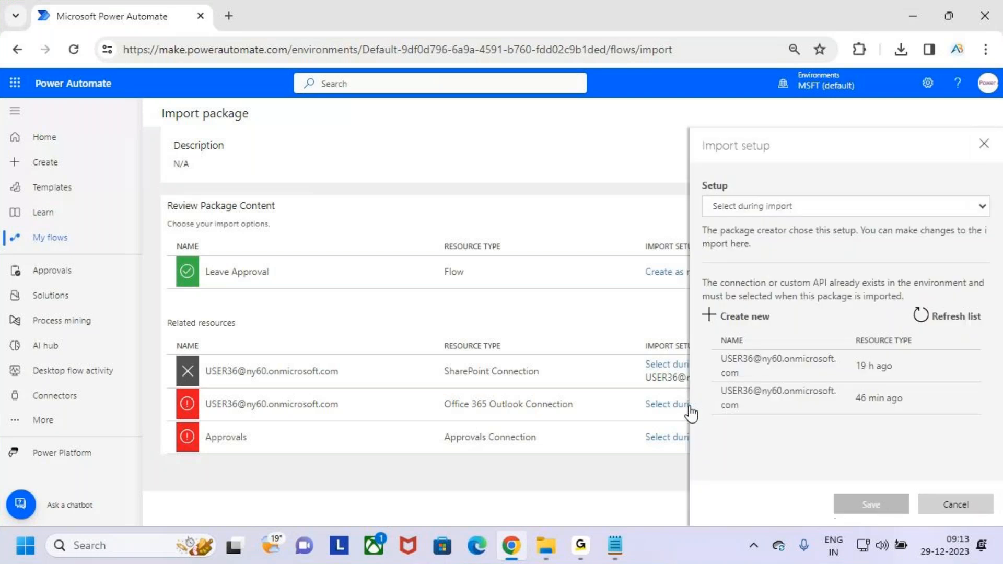
click(768, 368)
click(872, 505)
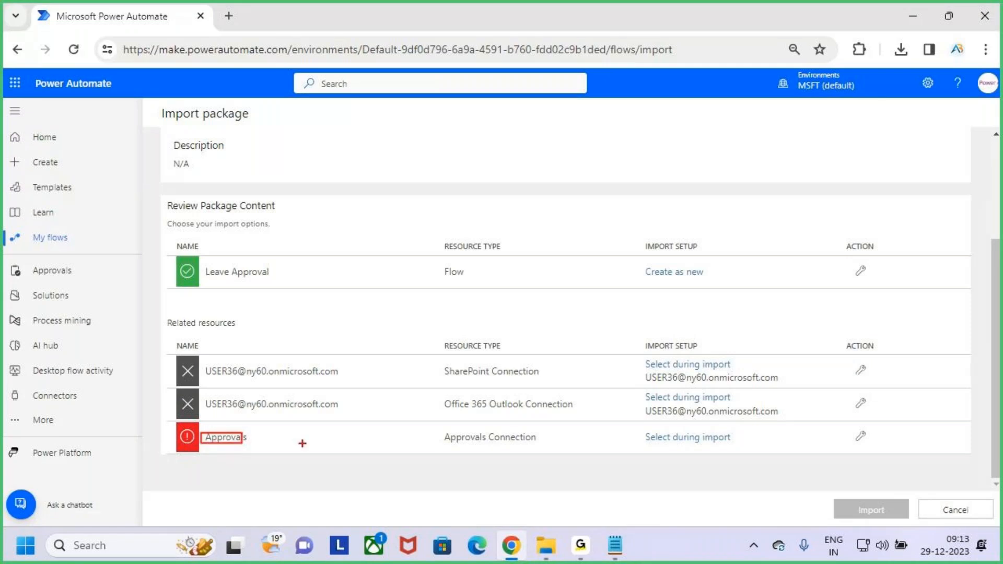
Step: Map the Approvals resource to the existing Approvals connection
click(664, 439)
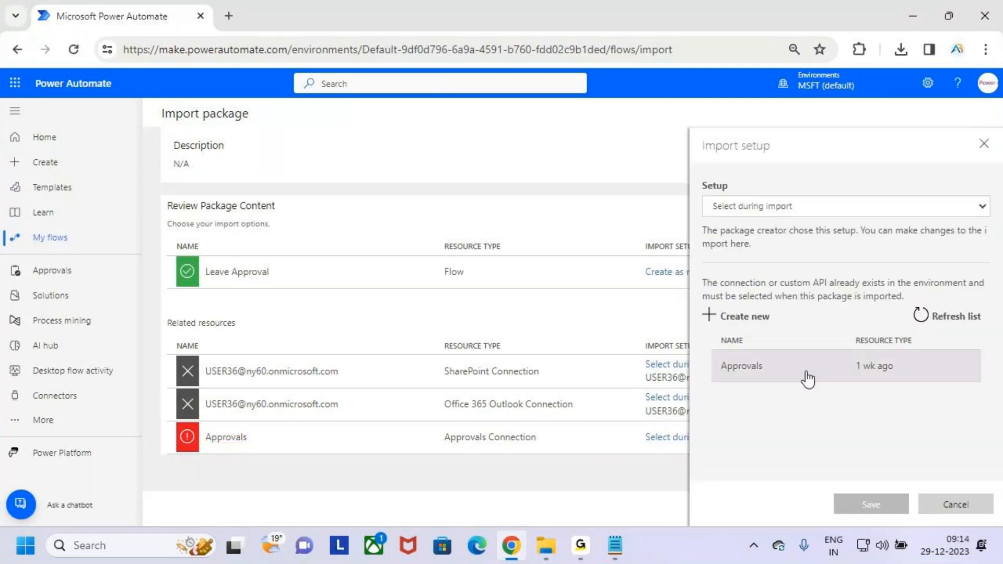
click(766, 378)
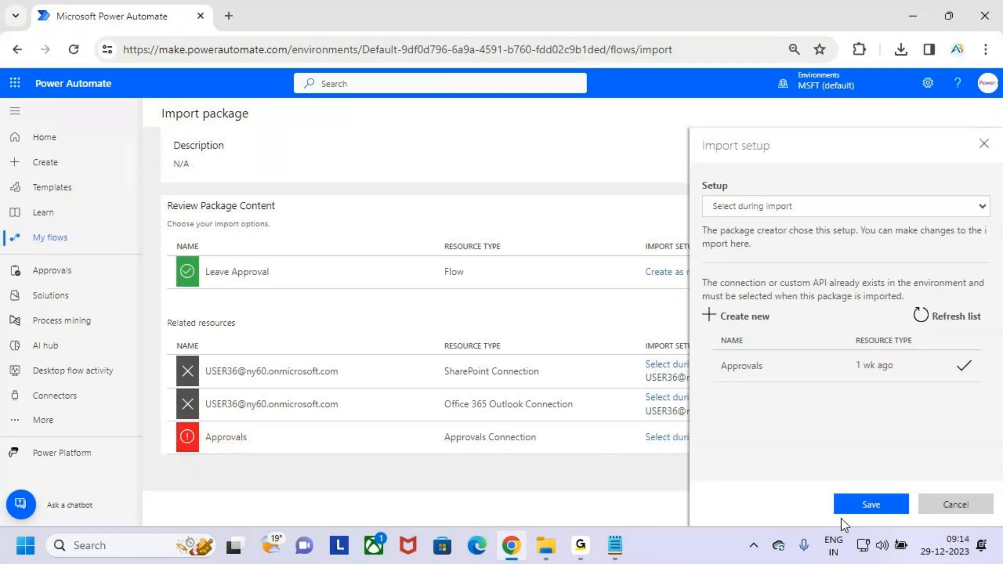
click(873, 505)
Step: Check the mapped resources and start importing the package
scroll(738, 407, up, 3)
scroll(792, 385, down, 3)
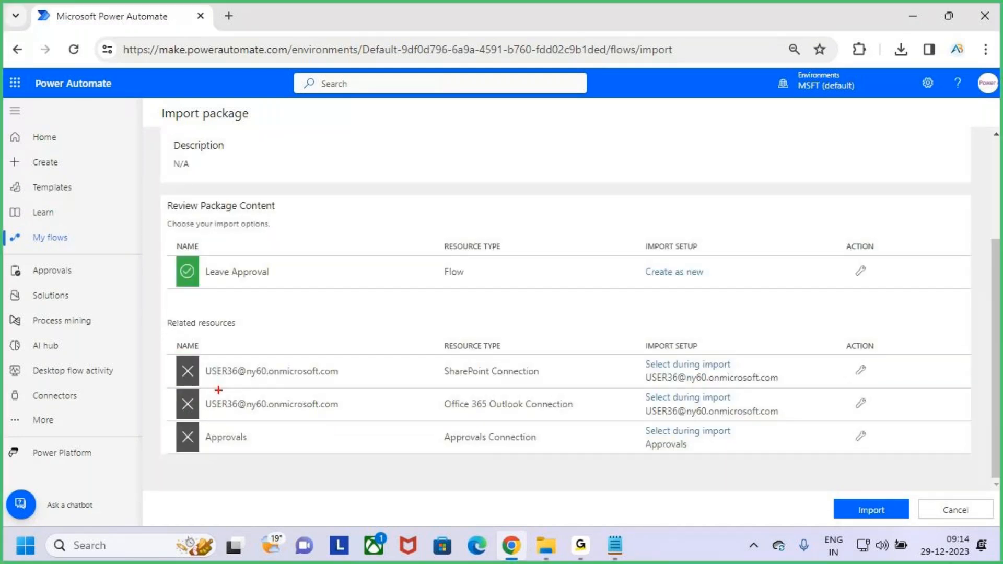
drag(187, 345, 870, 468)
key(Escape)
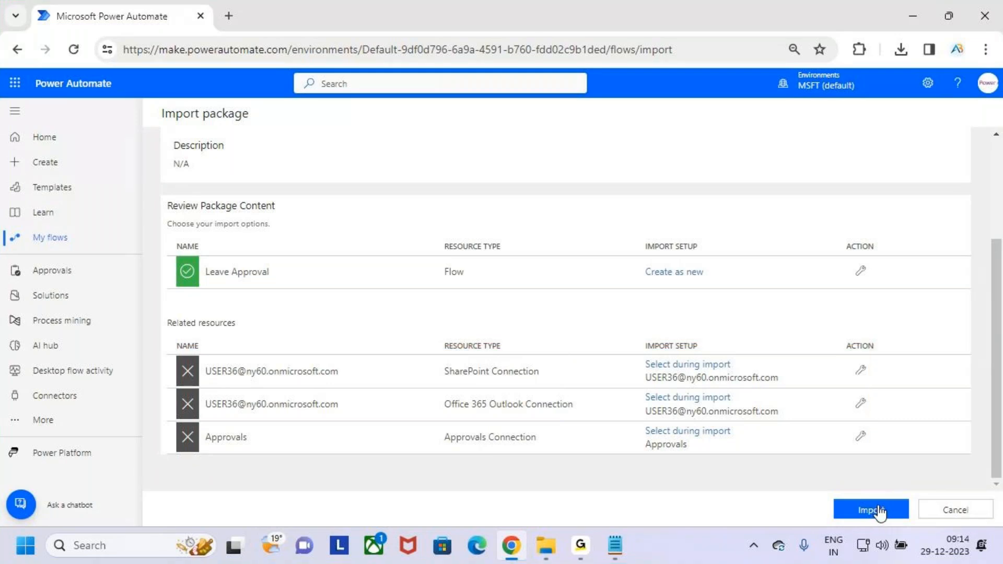
click(881, 513)
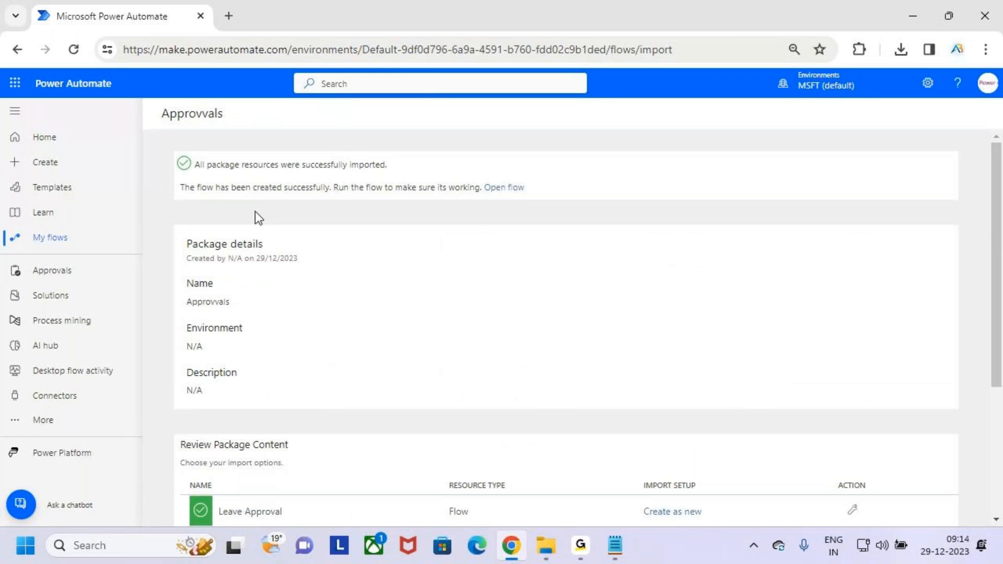
Step: Highlight the successful-import message, then open the Leave Approval flow from its 'Open flow' link
key(ctrl+2)
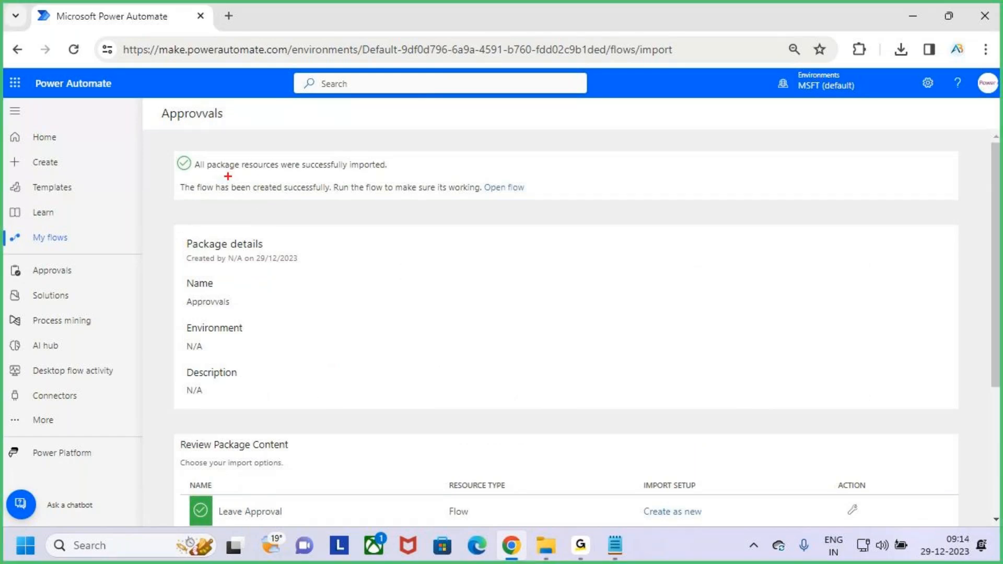
mouse_move(165, 148)
mouse_down()
mouse_move(233, 175)
mouse_move(403, 176)
mouse_up()
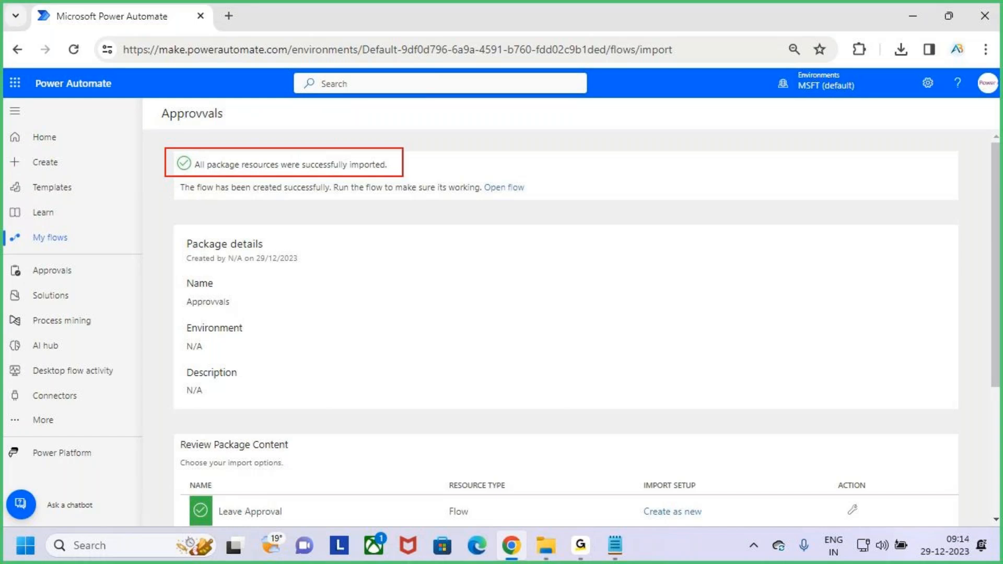
mouse_move(323, 122)
mouse_down()
mouse_move(336, 159)
mouse_move(356, 126)
mouse_up()
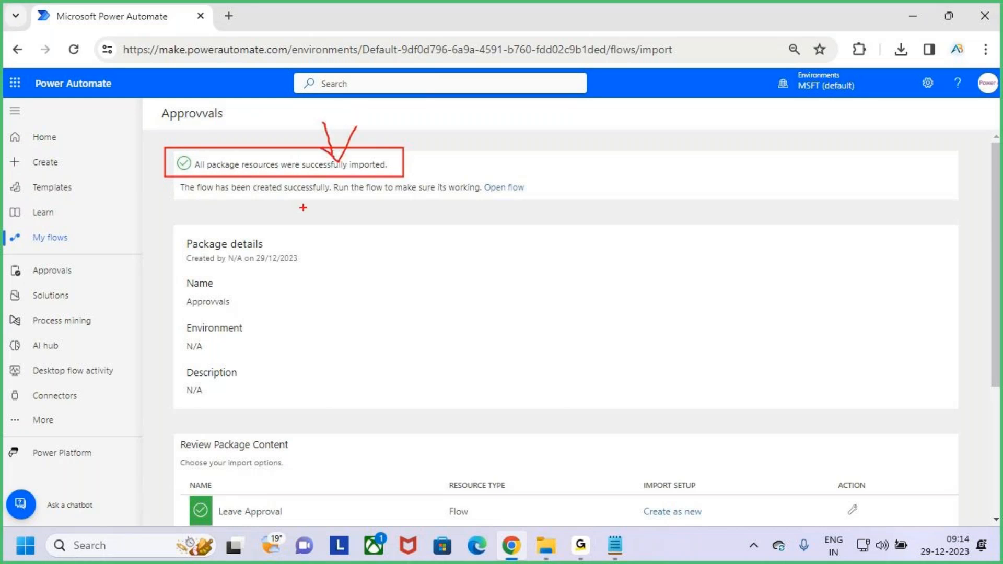
mouse_move(183, 171)
mouse_down()
mouse_move(280, 200)
mouse_move(544, 199)
mouse_up()
drag(479, 147, 474, 164)
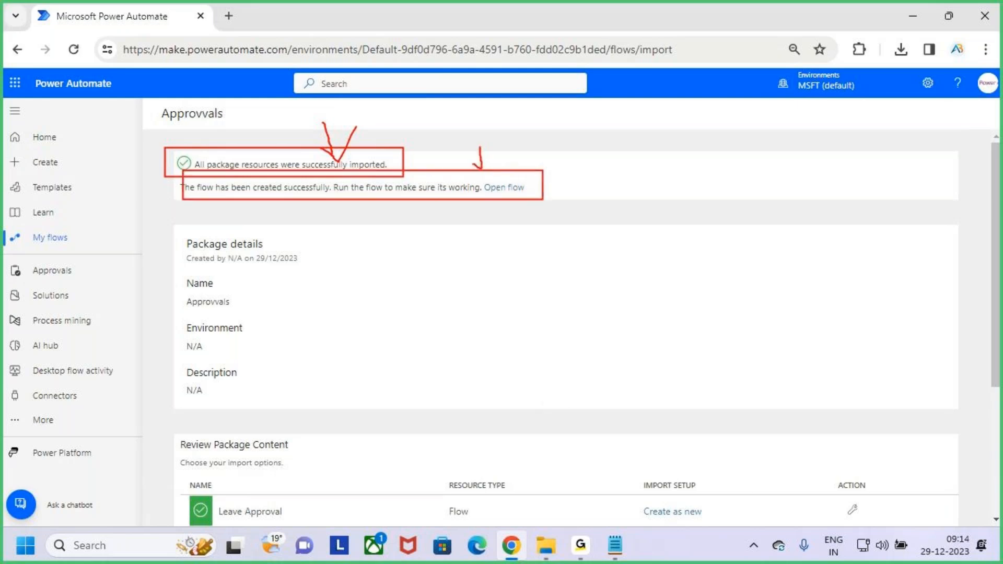
key(Escape)
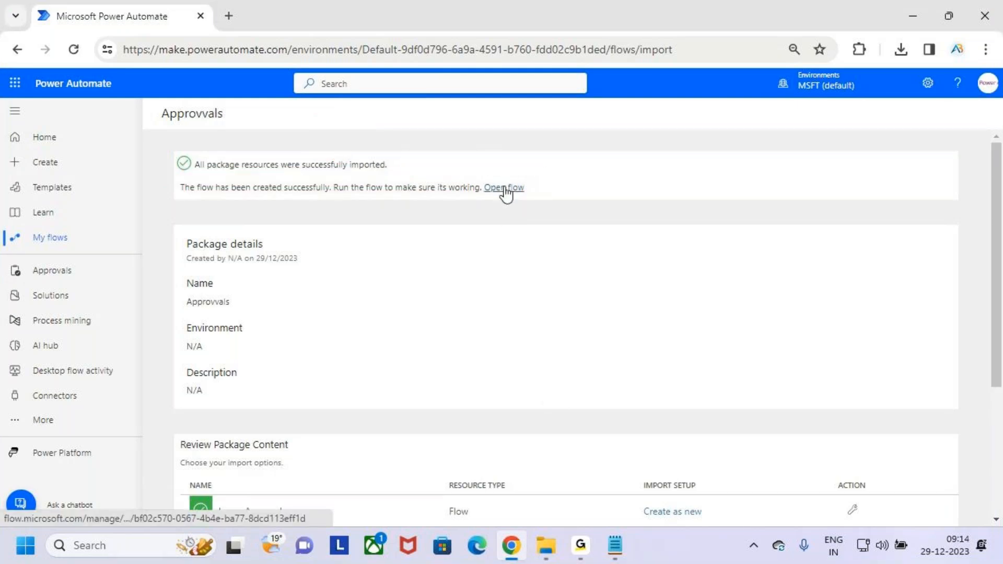
scroll(537, 303, down, 3)
scroll(537, 290, up, 3)
click(497, 188)
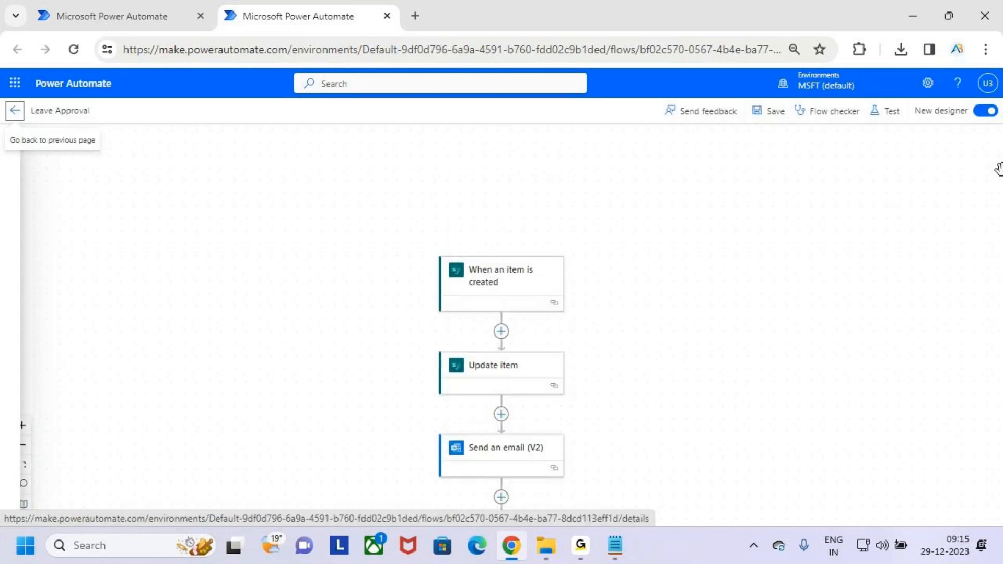
Step: Show Leave Approval in the classic designer, highlight its name, then return to My flows
click(986, 111)
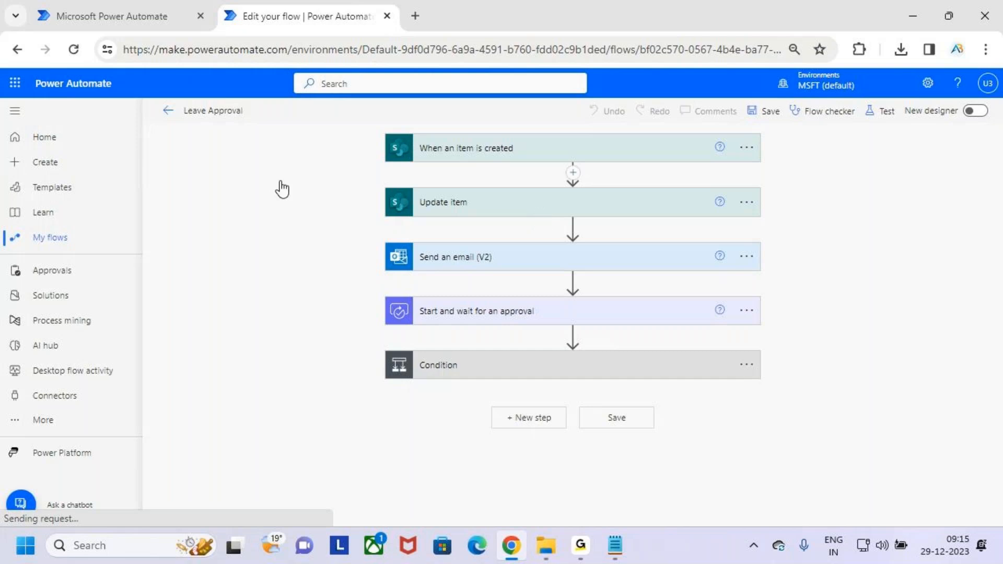
drag(212, 113, 258, 125)
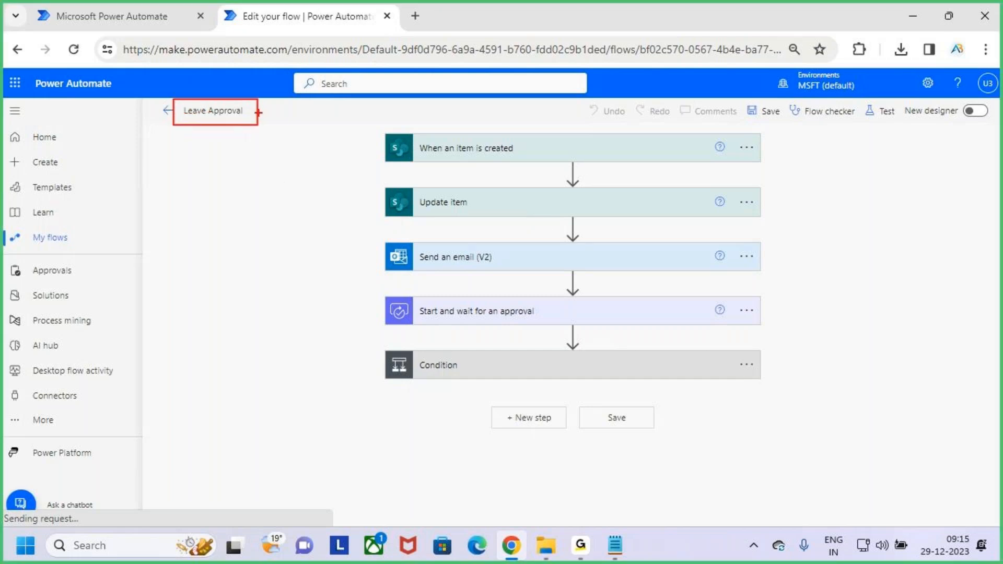
key(Escape)
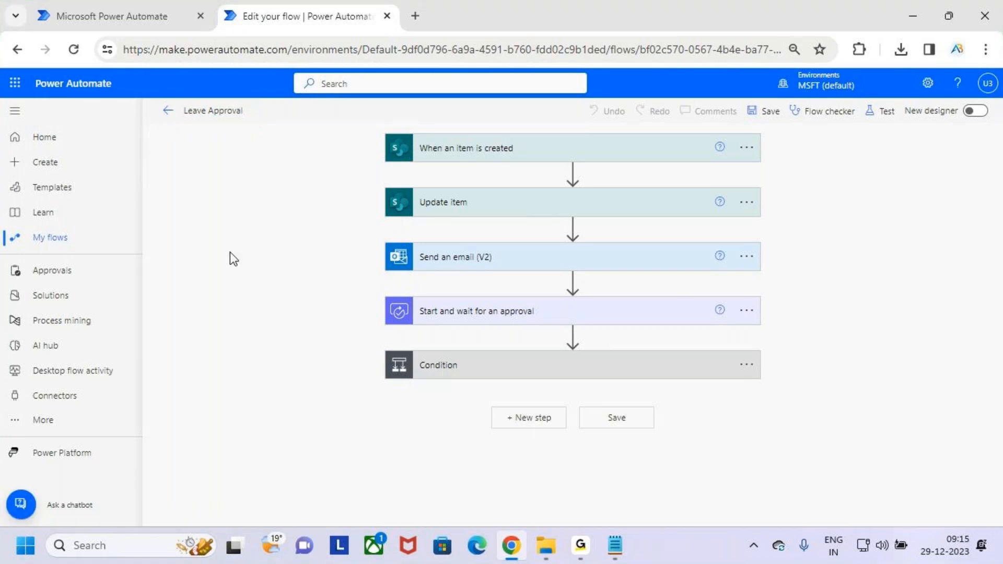
click(56, 241)
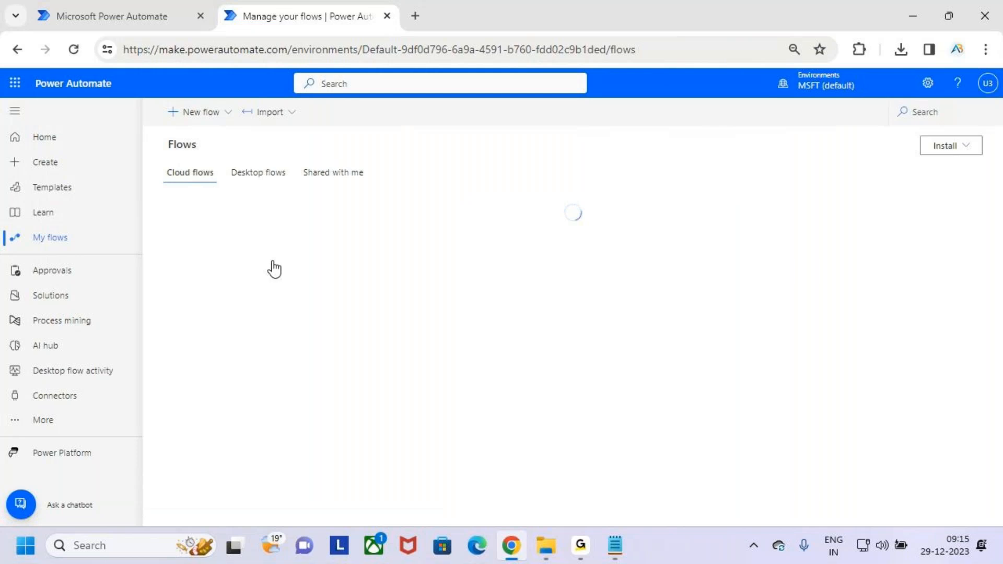
click(419, 262)
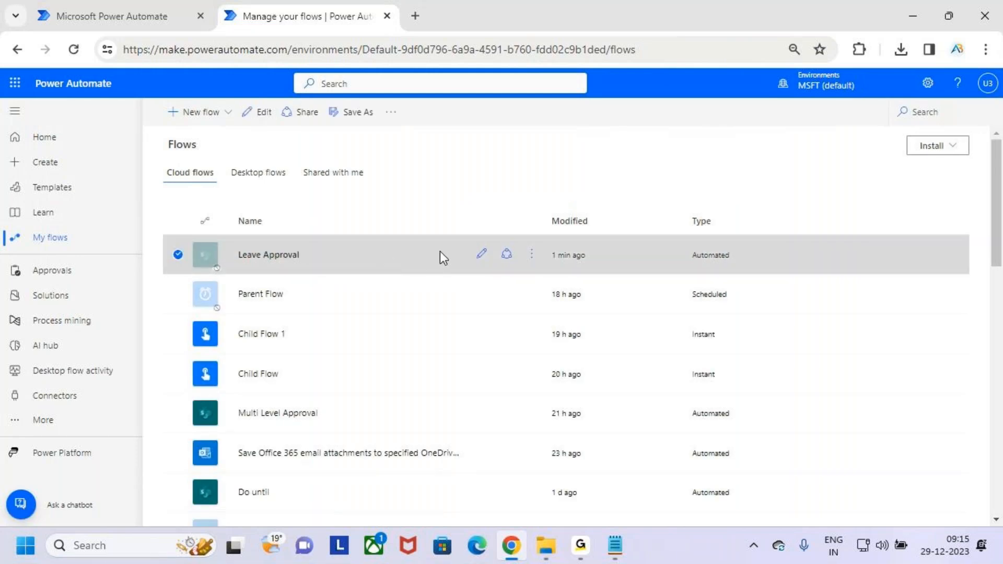
click(533, 268)
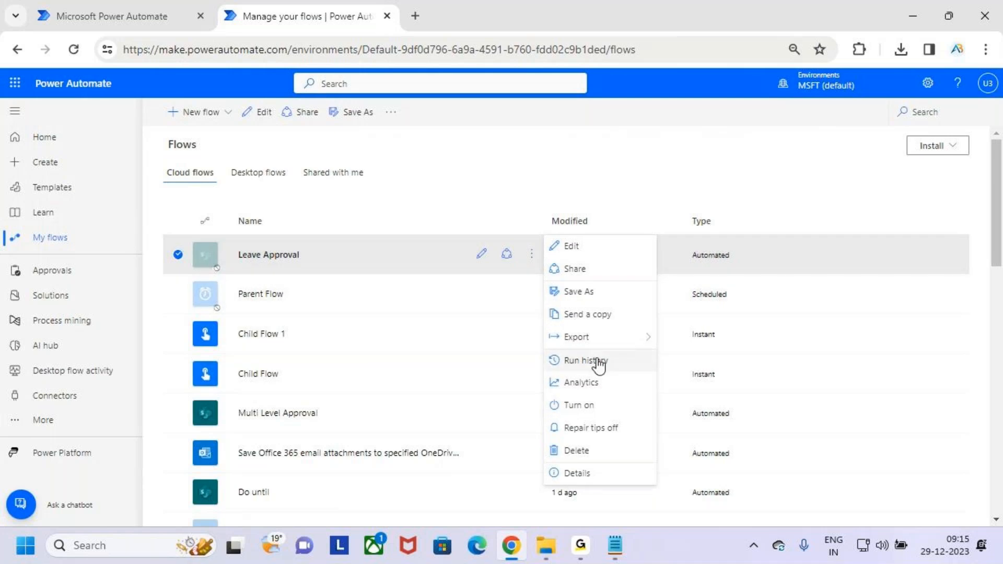
mouse_move(609, 340)
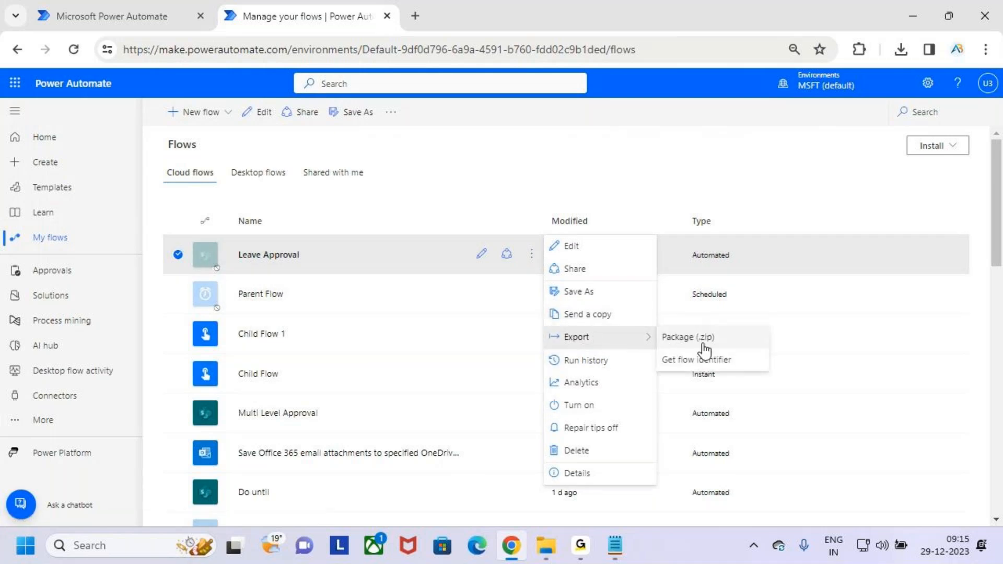
click(50, 237)
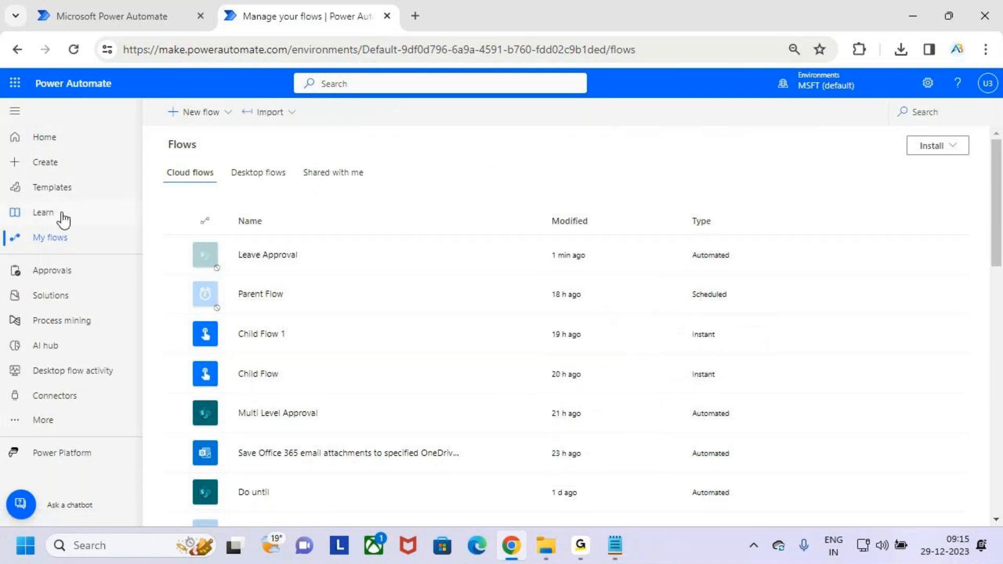
key(ctrl+2)
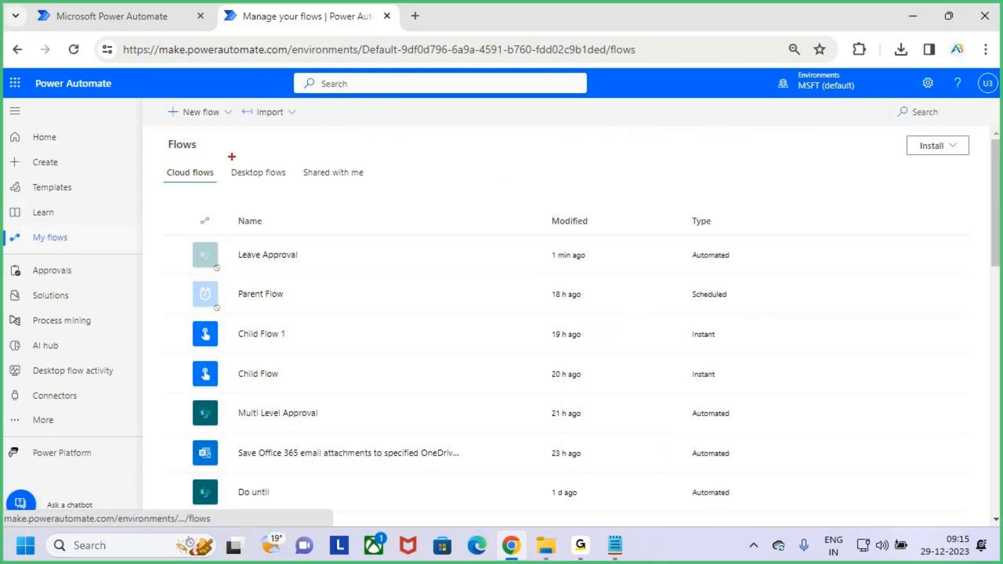
mouse_move(255, 97)
mouse_down()
mouse_move(306, 128)
mouse_move(342, 60)
mouse_up()
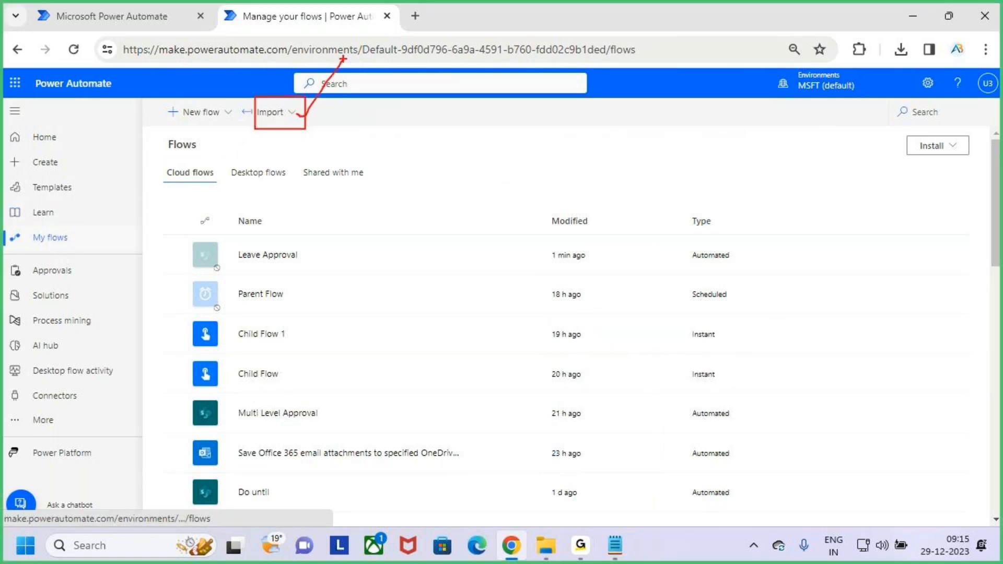
key(Escape)
click(287, 112)
click(327, 166)
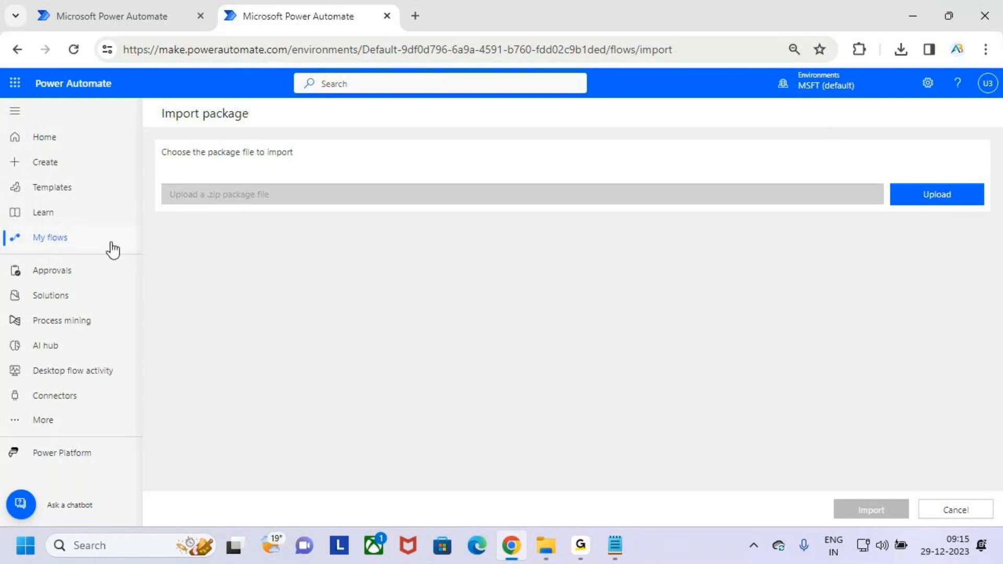
click(93, 241)
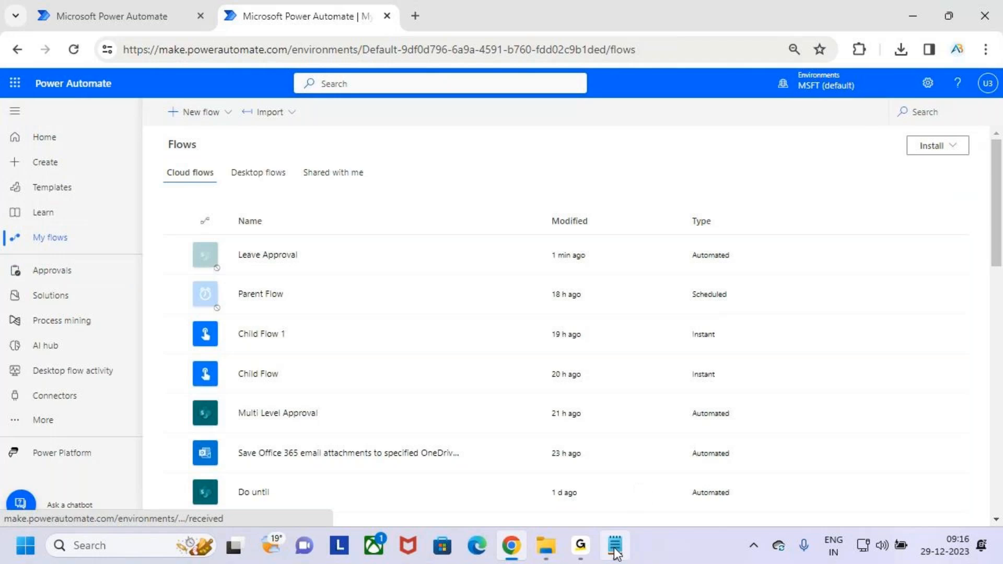
click(615, 546)
Step: Highlight the 'Export and Import the Flows' and 'How to Create a Flow in Power Automate Mobile' topics in Notepad
drag(57, 92, 328, 95)
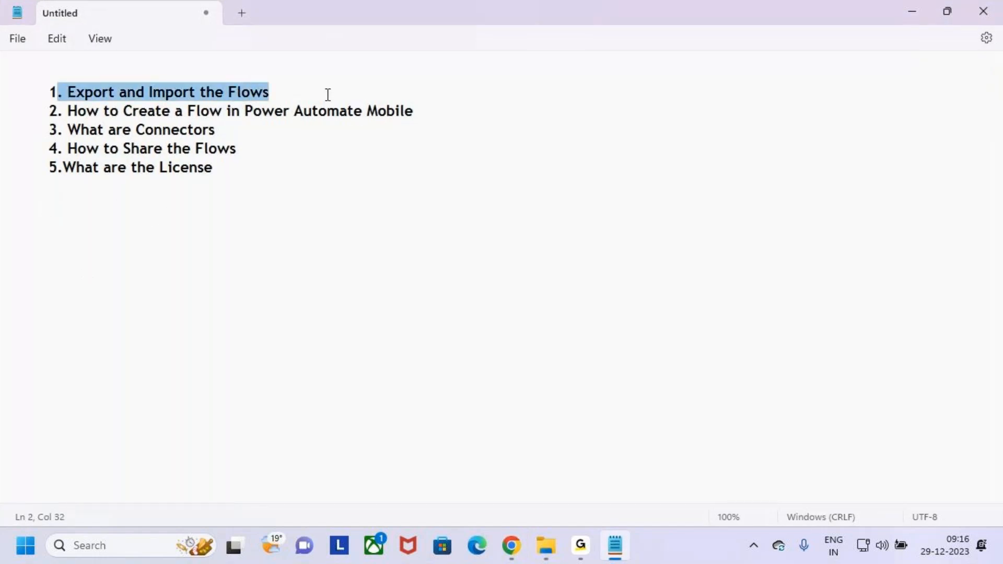
click(332, 90)
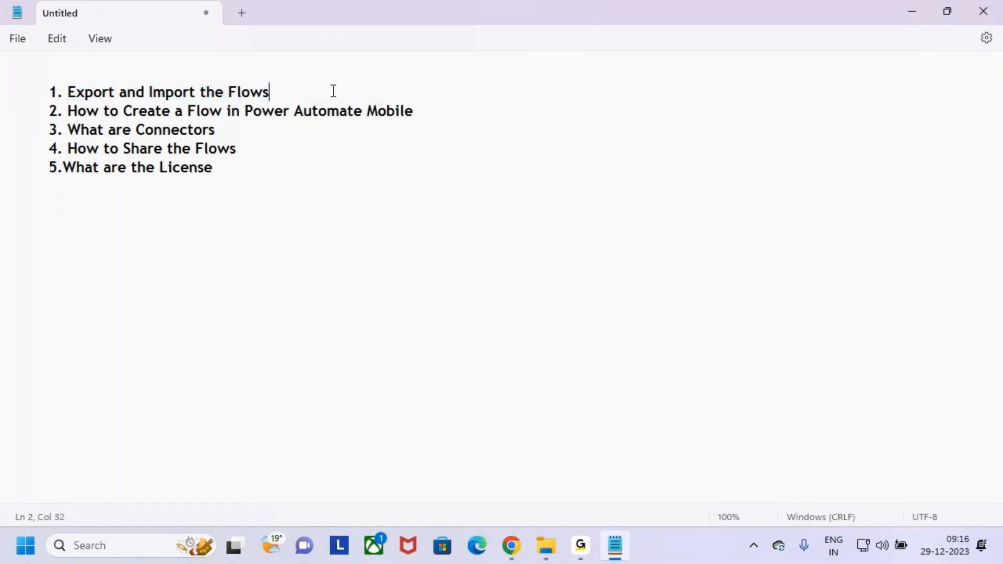
click(85, 149)
drag(44, 112, 452, 117)
click(454, 117)
Step: Bring the Power Automate flows page in Chrome back to the front
click(590, 556)
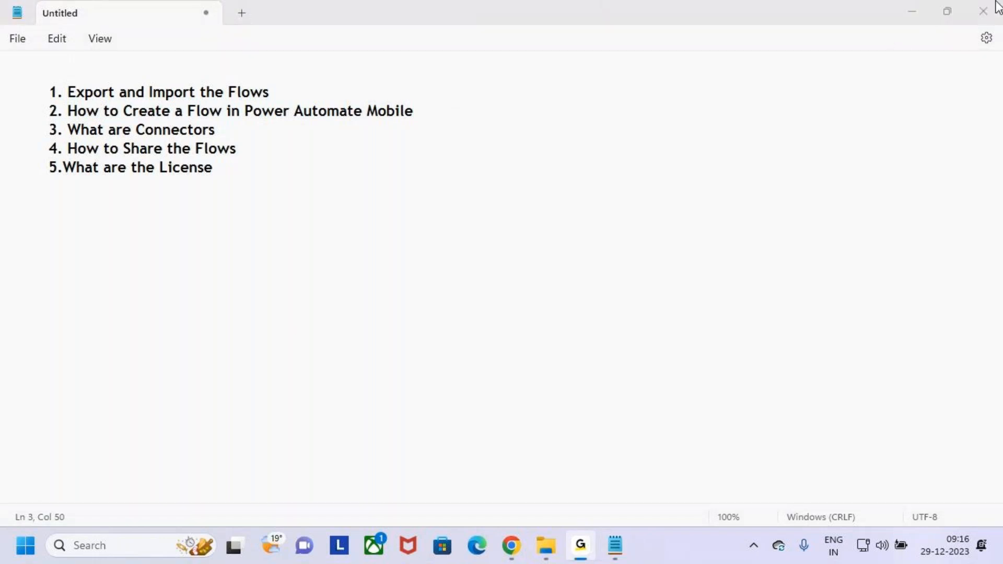
click(917, 7)
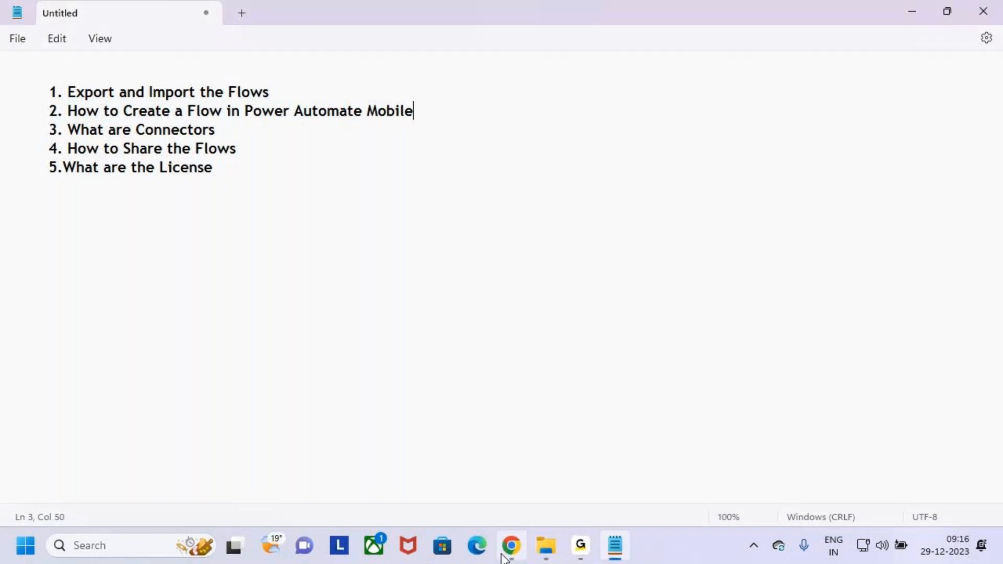
click(504, 552)
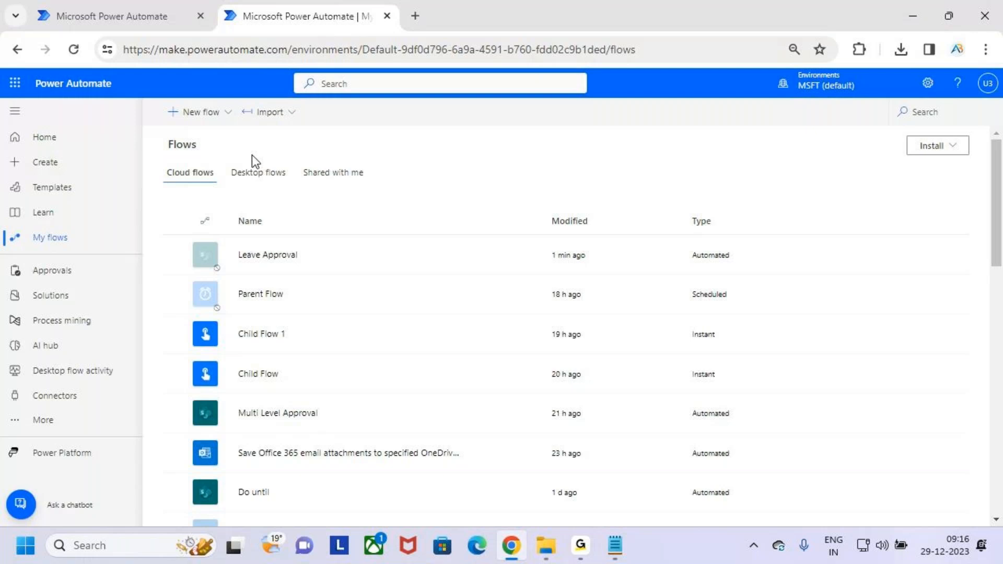
Step: Mark the make.powerautomate.com web address with an on-screen annotation, then clear it
key(ctrl+2)
mouse_move(154, 42)
mouse_down()
mouse_move(297, 66)
mouse_move(294, 57)
mouse_move(326, 31)
mouse_up()
key(Escape)
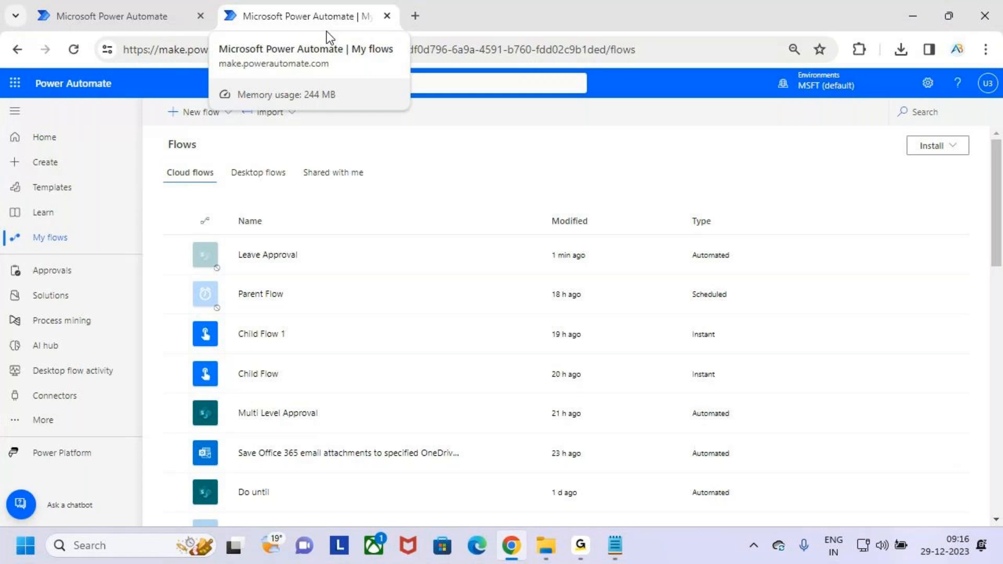
Step: Minimize Chrome and highlight the 'How to Create a Flow in Power Automate Mobile' topic in Notepad
click(917, 18)
click(73, 110)
drag(73, 110, 441, 105)
click(461, 123)
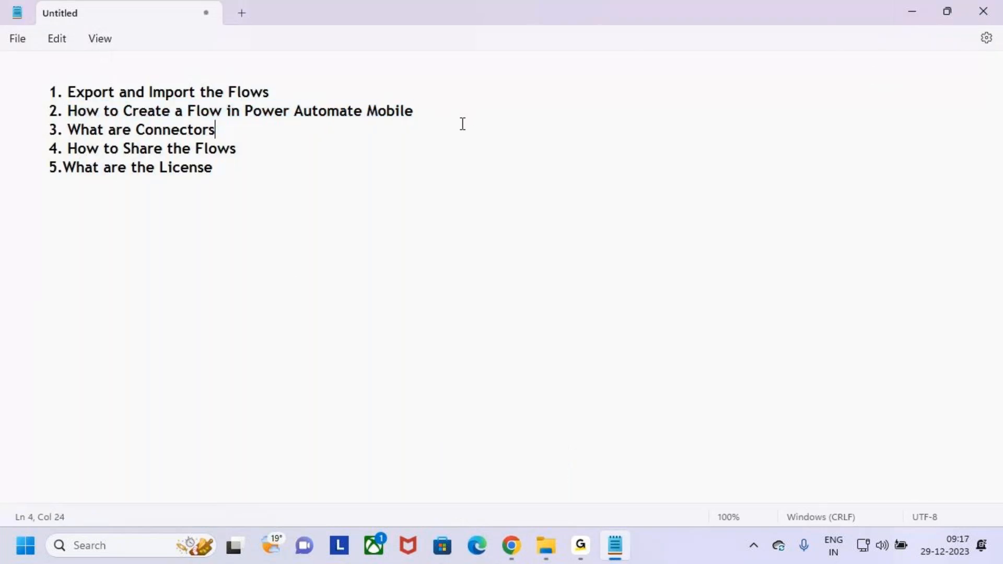
Step: Minimize Notepad, check Downloads for the Approvvals zip package, then minimize it to show the desktop
click(153, 545)
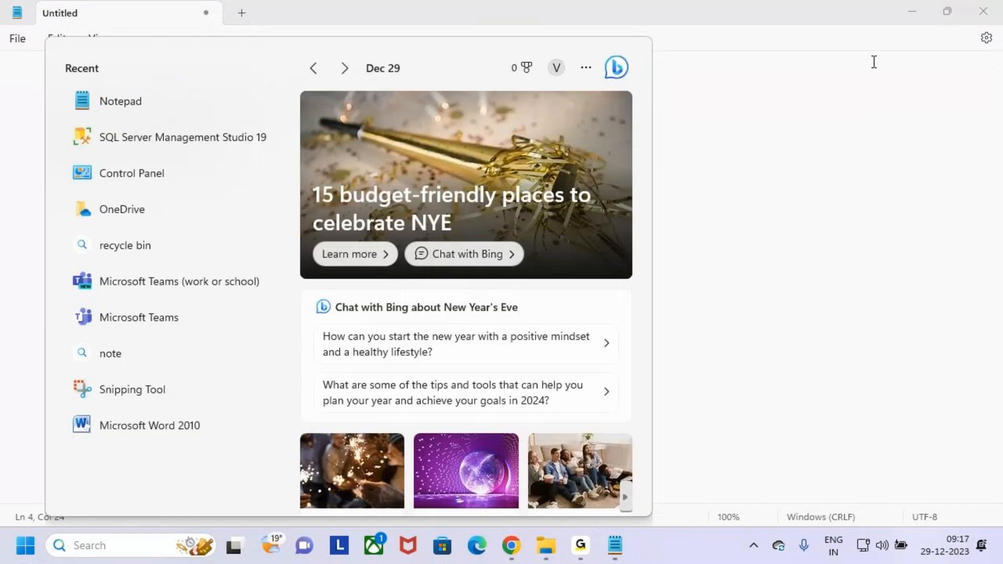
click(918, 11)
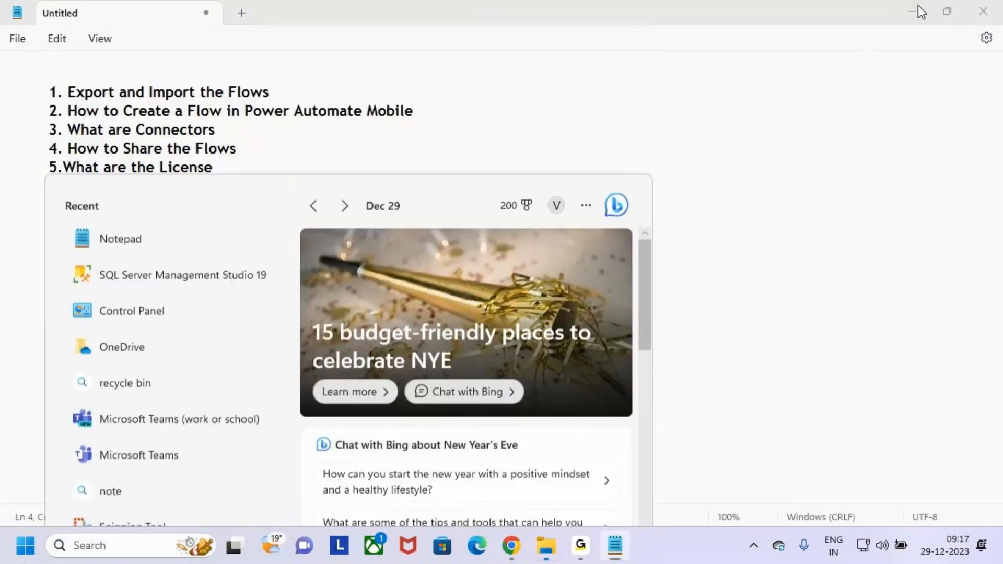
click(918, 6)
click(910, 12)
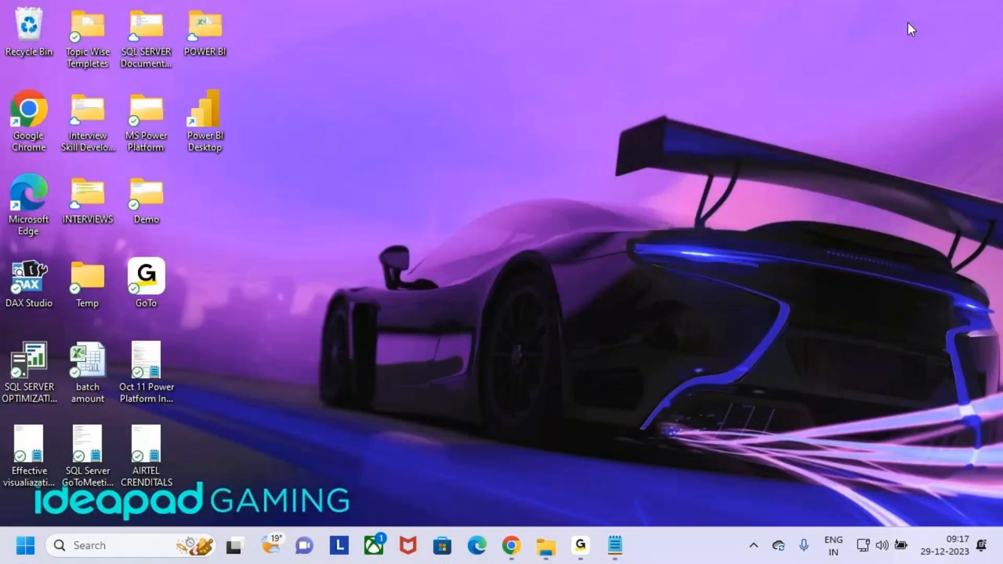
click(546, 545)
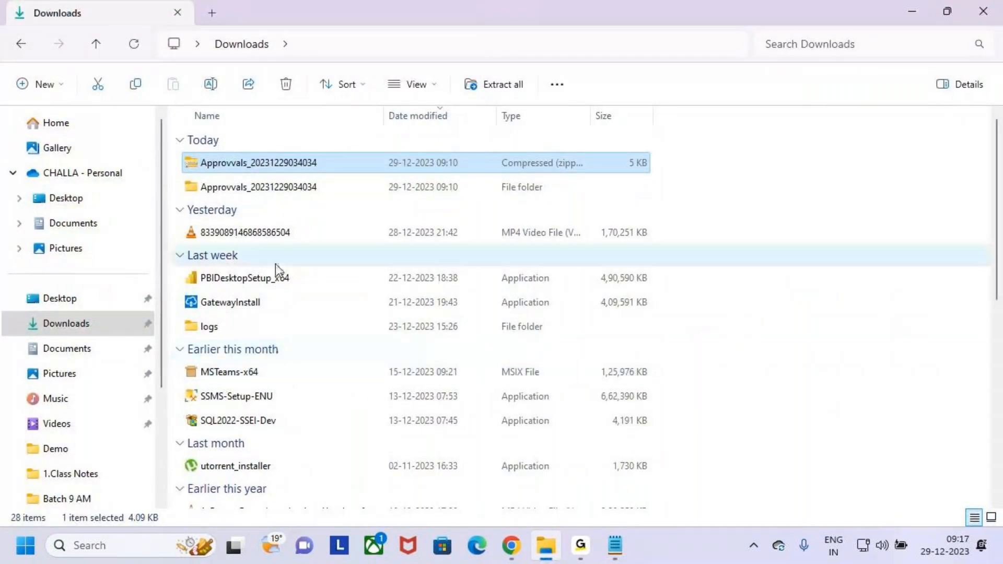
scroll(278, 273, down, 5)
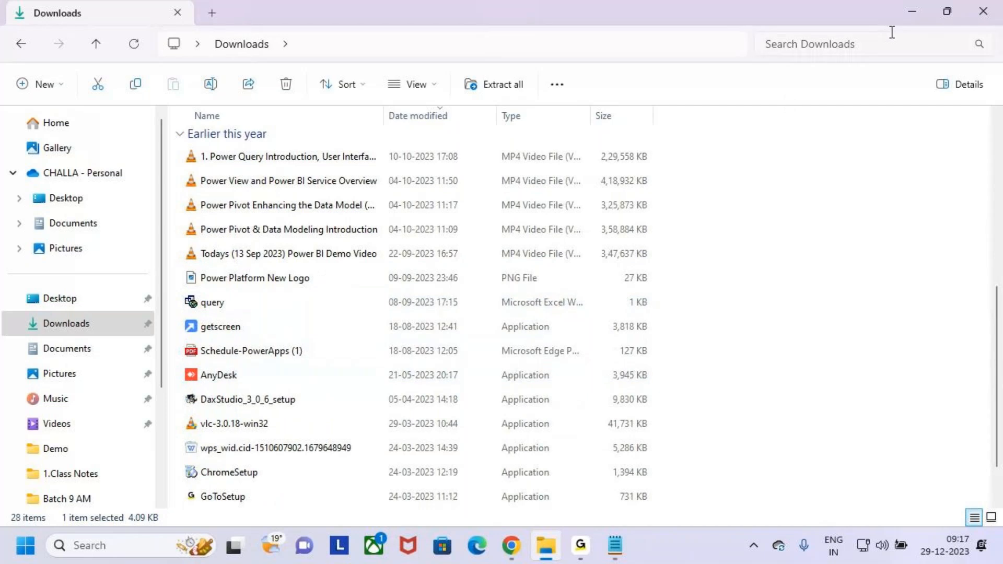
click(912, 16)
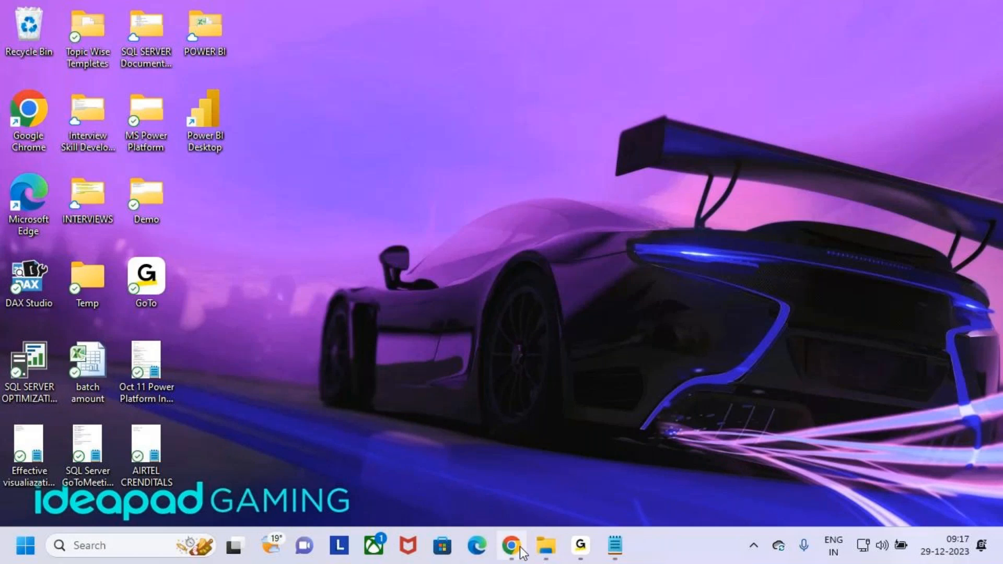
Step: Search the Start menu for 'any' and launch AnyDesk.exe
click(148, 553)
text(an)
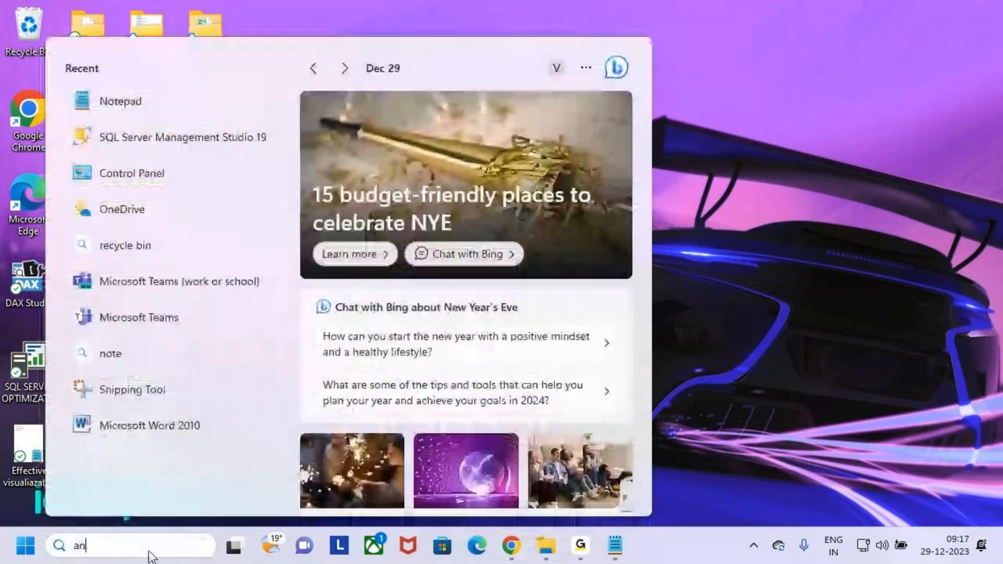
text(y)
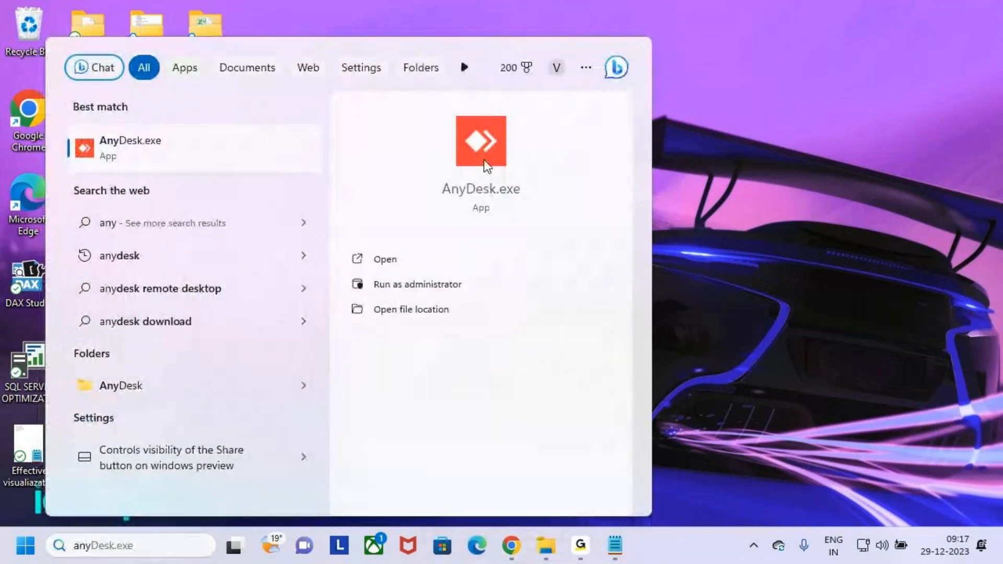
click(484, 160)
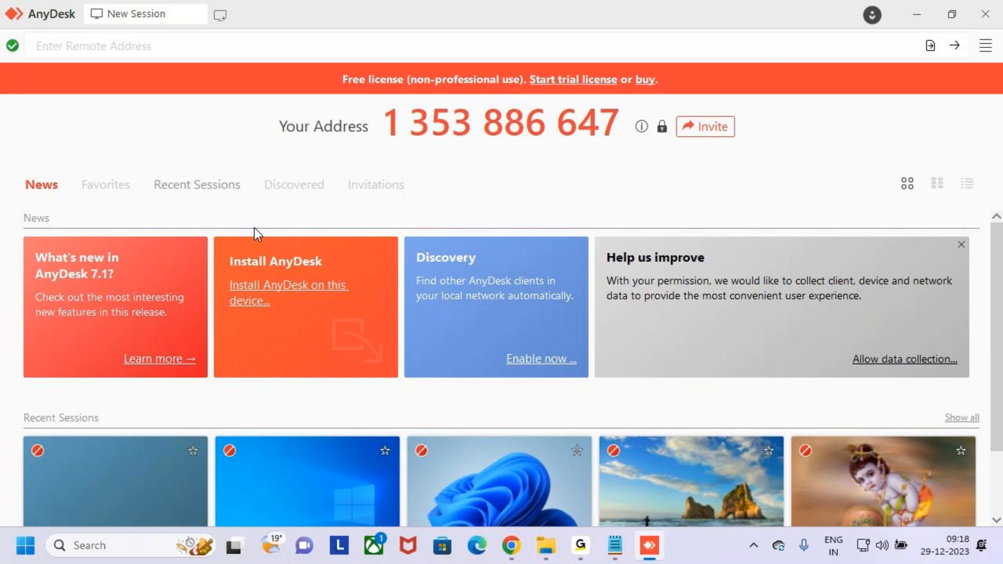
Step: Enter the phone's AnyDesk address in the Remote Address field and connect
click(226, 45)
click(180, 140)
click(165, 50)
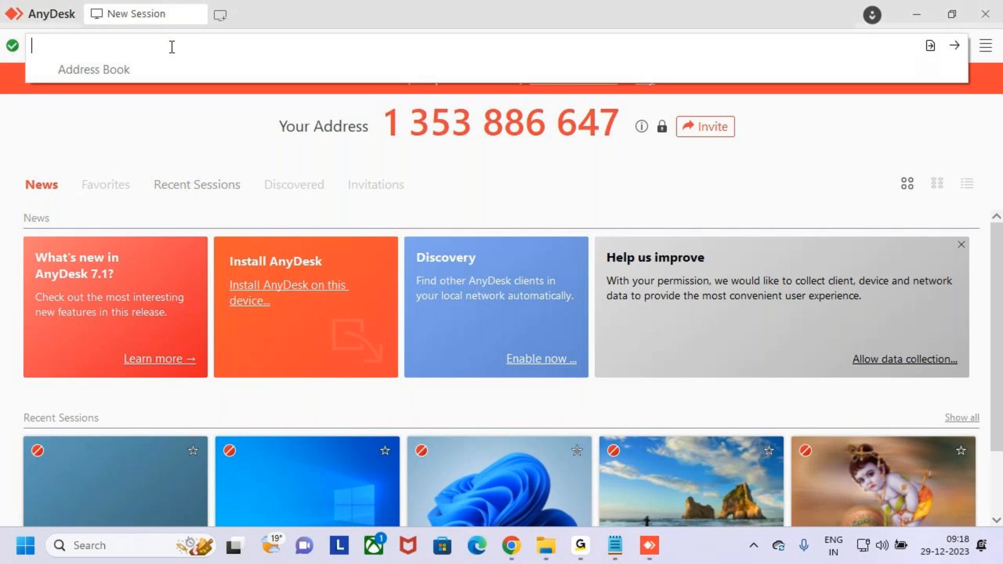
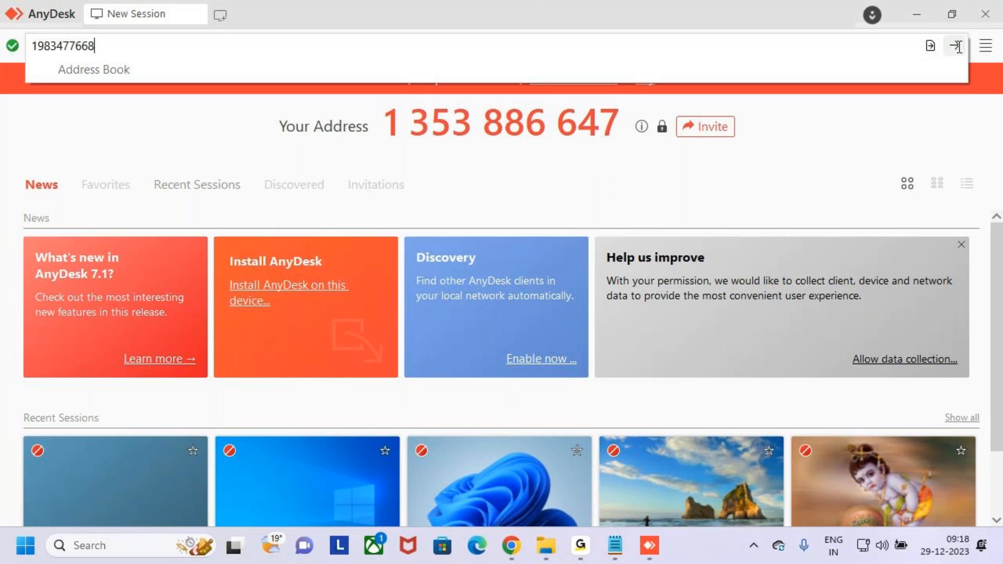
key(Return)
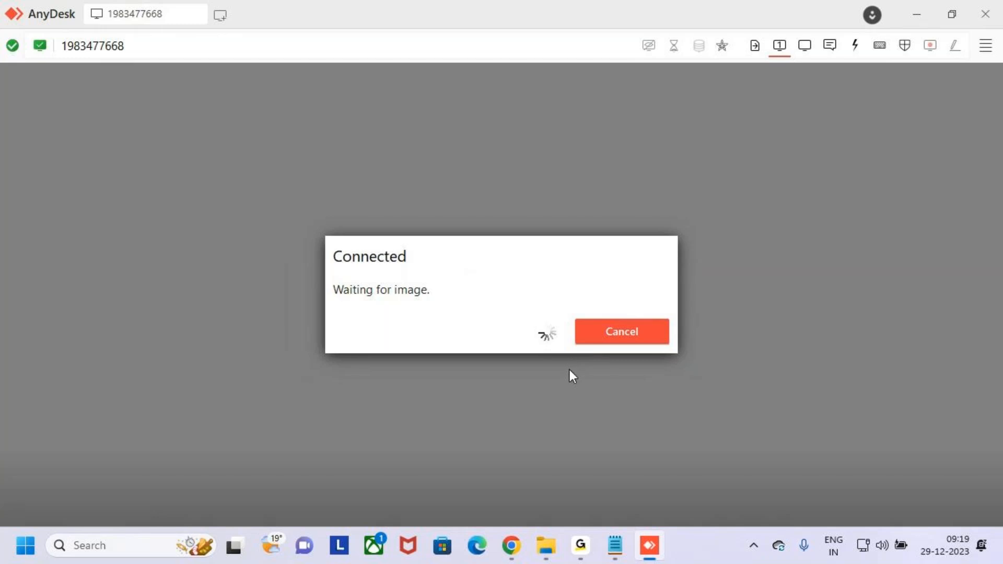
Step: Cancel the stalled session, reselect the phone's address, retry, then dismiss the Client Offline message
click(618, 334)
click(223, 46)
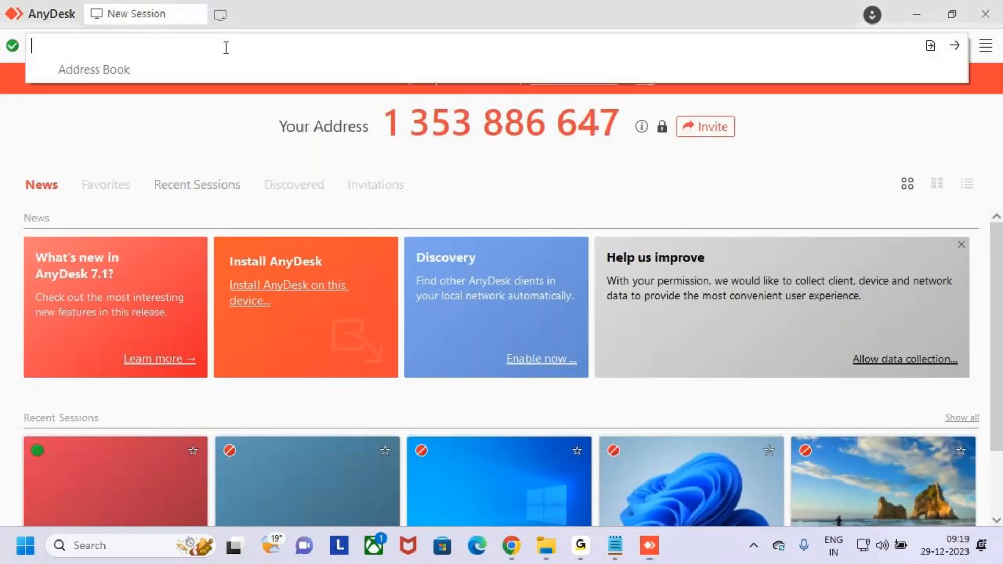
text(19)
click(255, 66)
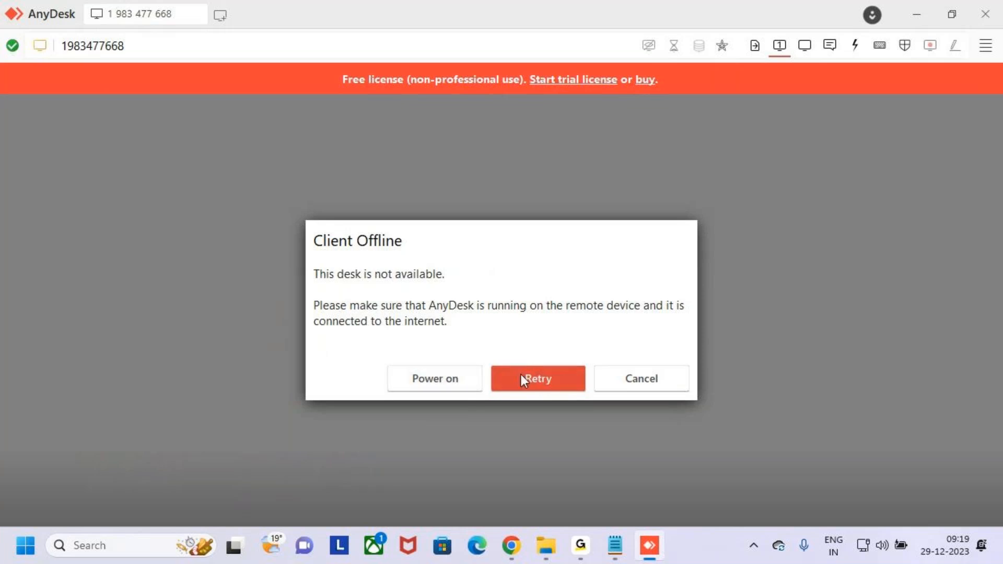
click(547, 378)
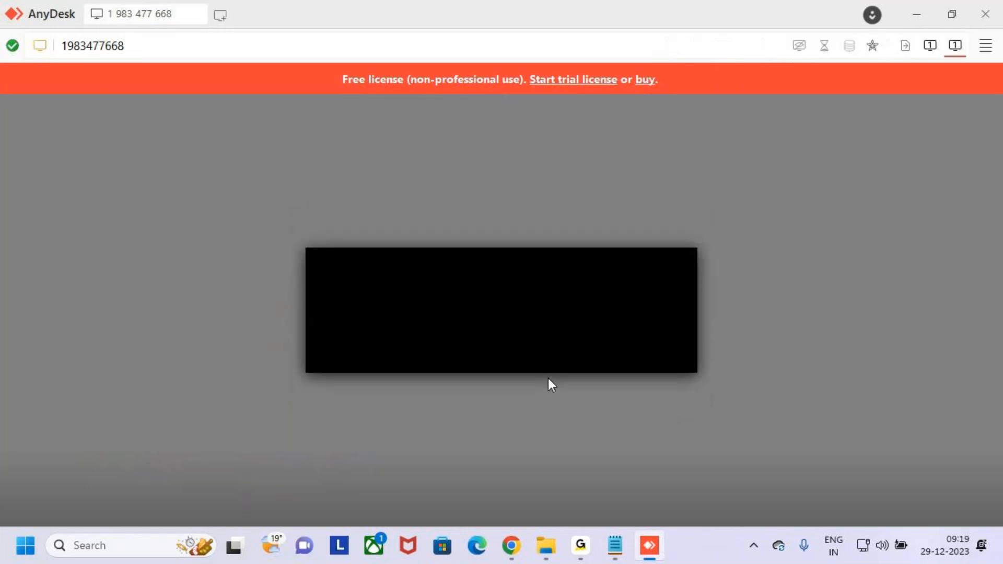
click(544, 385)
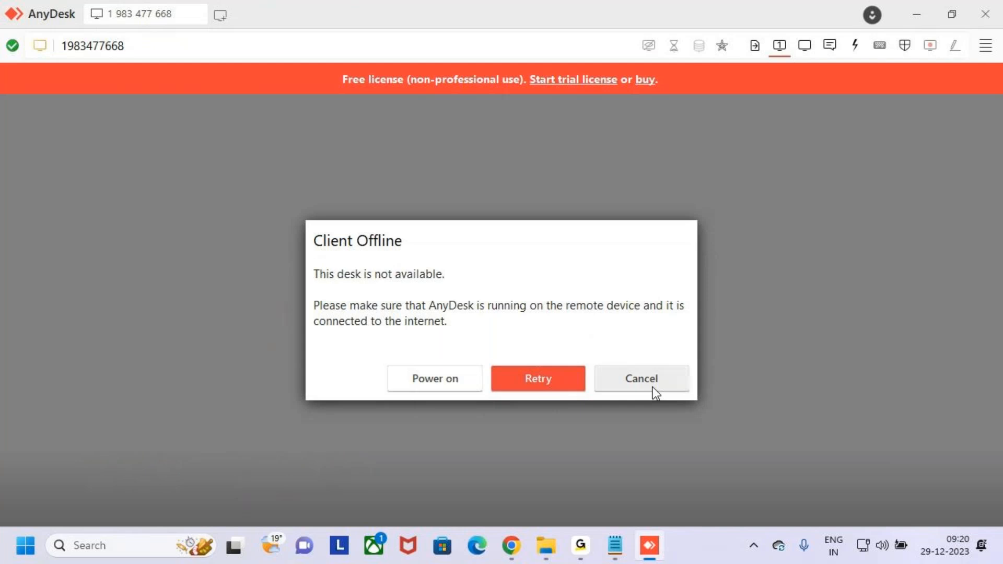
click(652, 390)
Step: Type '1' in a New Session address field to list recent remote addresses
click(203, 47)
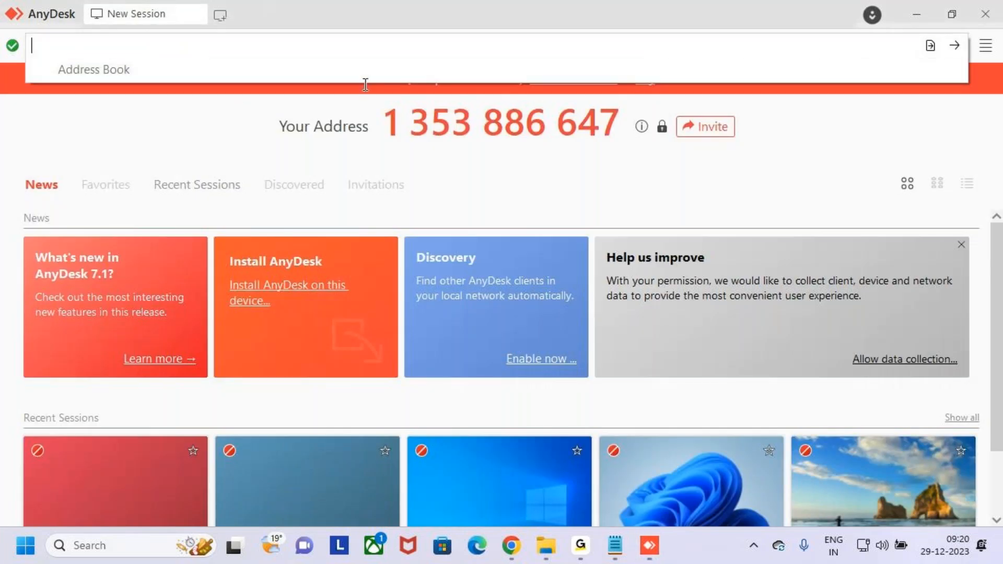
click(960, 45)
click(526, 45)
text(1)
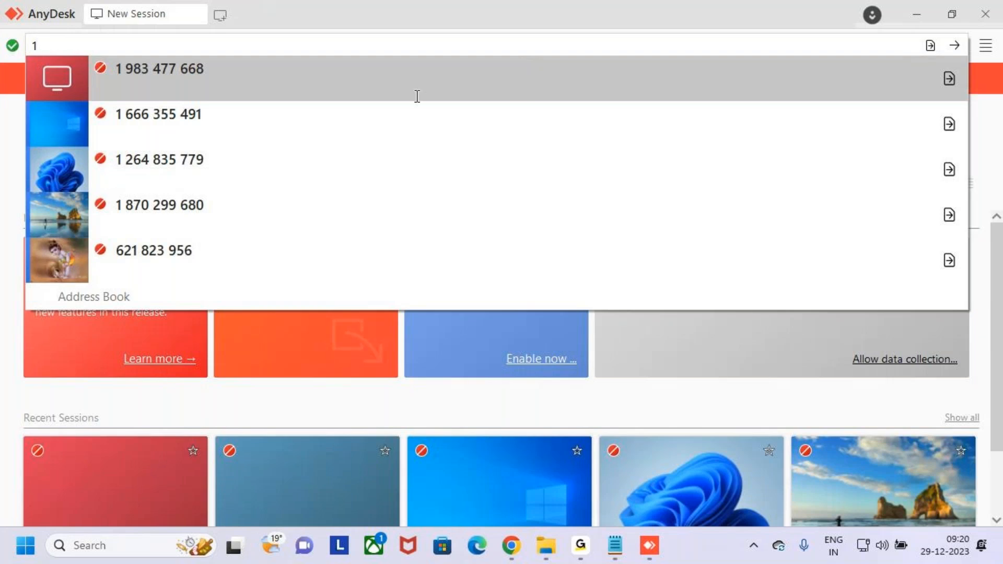
Step: Connect to the phone's recent address from the suggestion list
click(417, 96)
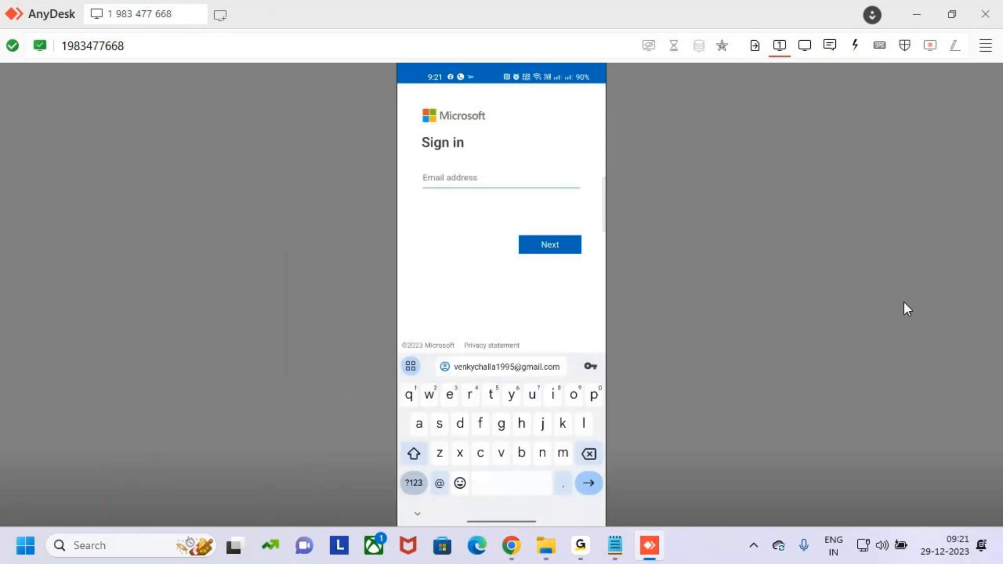
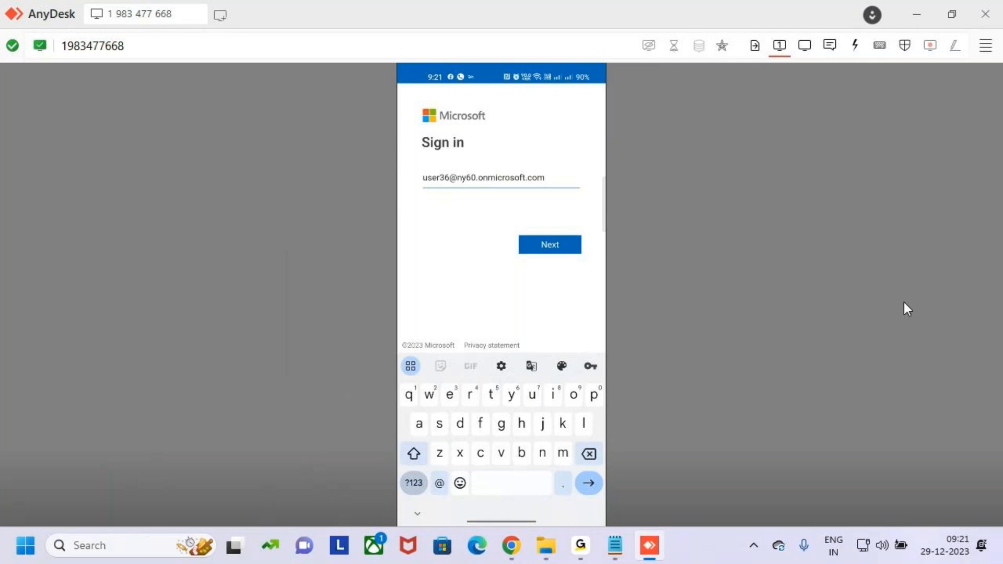
Step: Enter the work account e-mail on the Microsoft sign-in page and continue
key(Return)
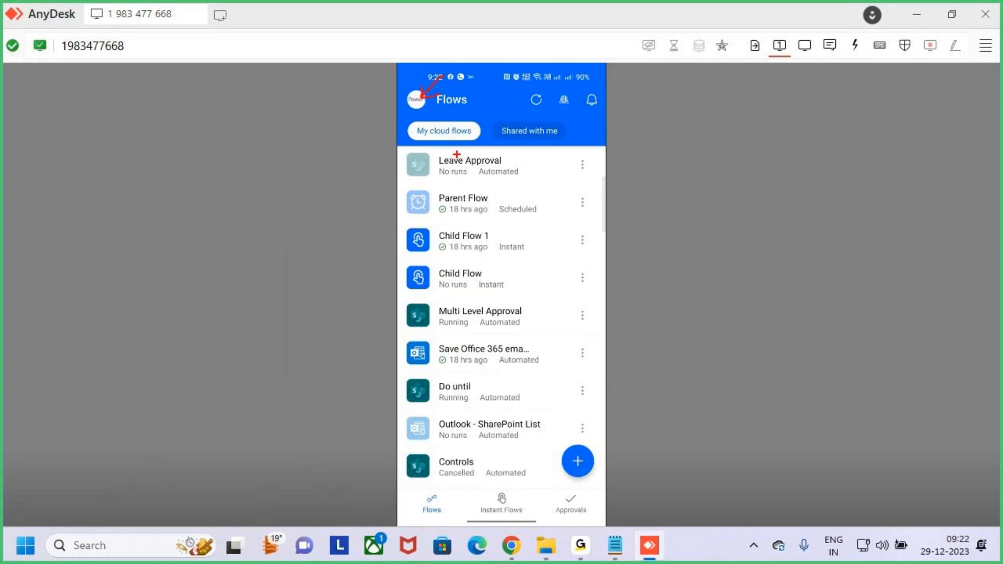
Step: Draw red strokes under the Parent Flow and Child Flow 1 entries
drag(457, 210, 483, 201)
drag(464, 242, 500, 224)
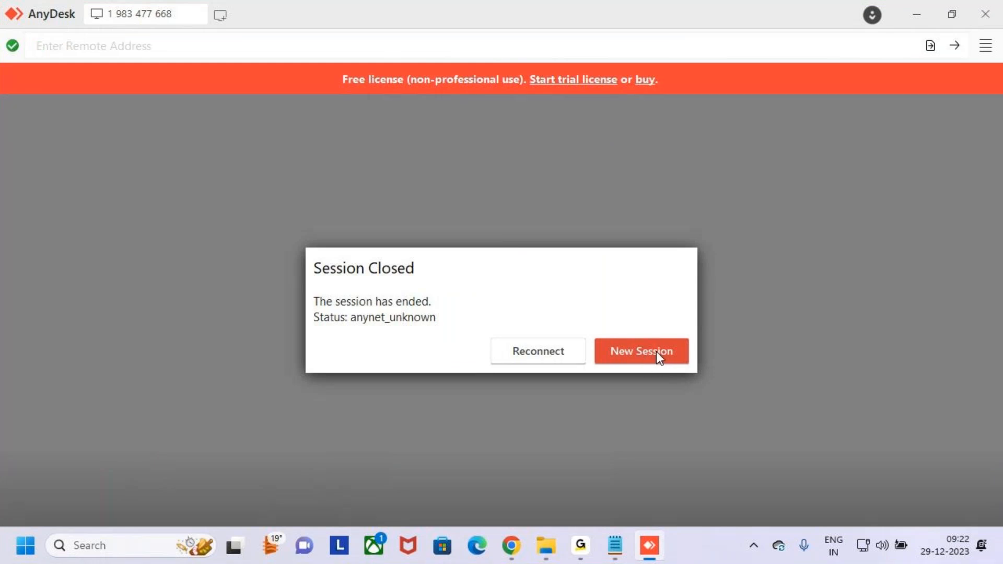
Step: Retry the phone connection, switch between apps while it waits, then cancel the hanging attempt
click(552, 356)
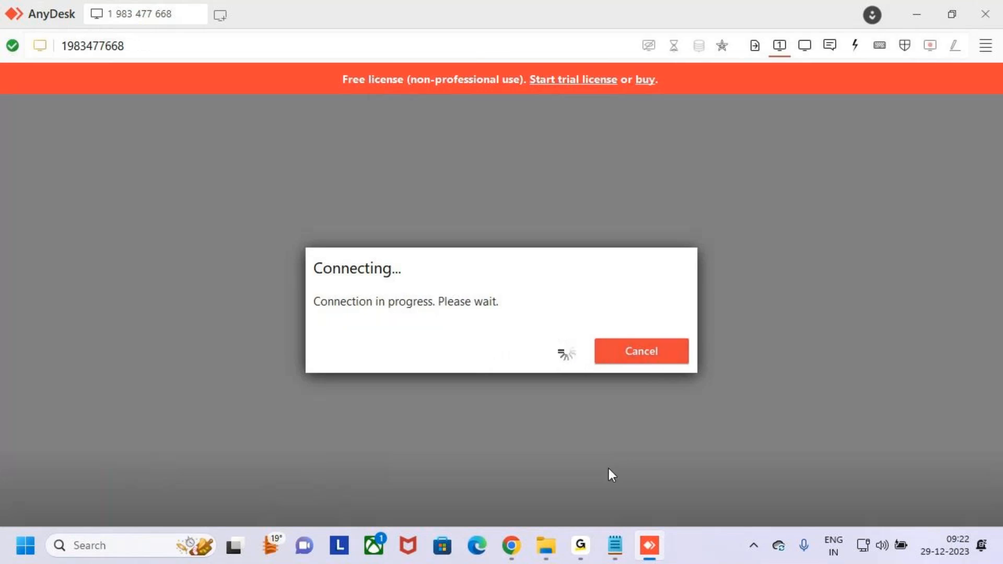
click(581, 547)
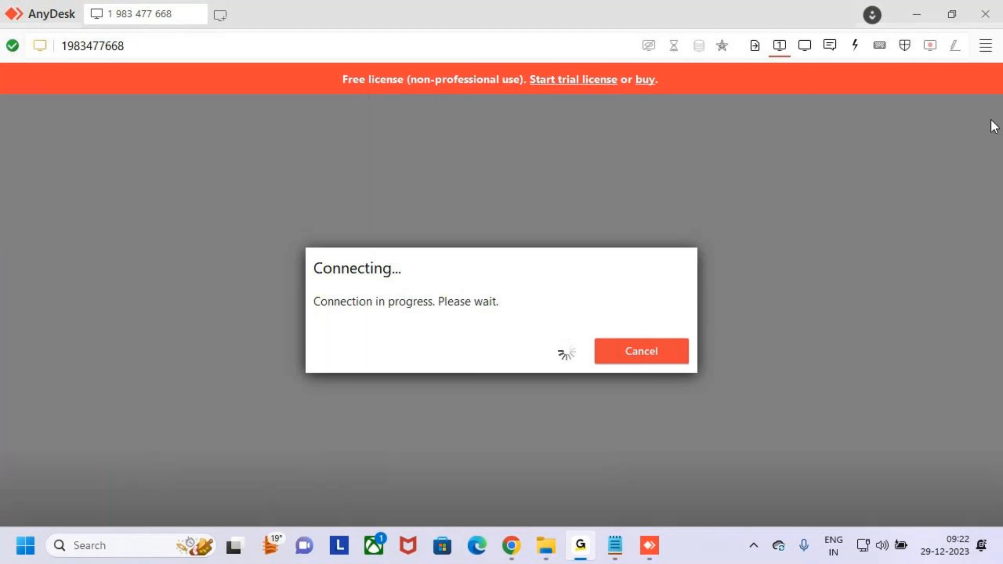
click(912, 11)
click(580, 547)
click(914, 8)
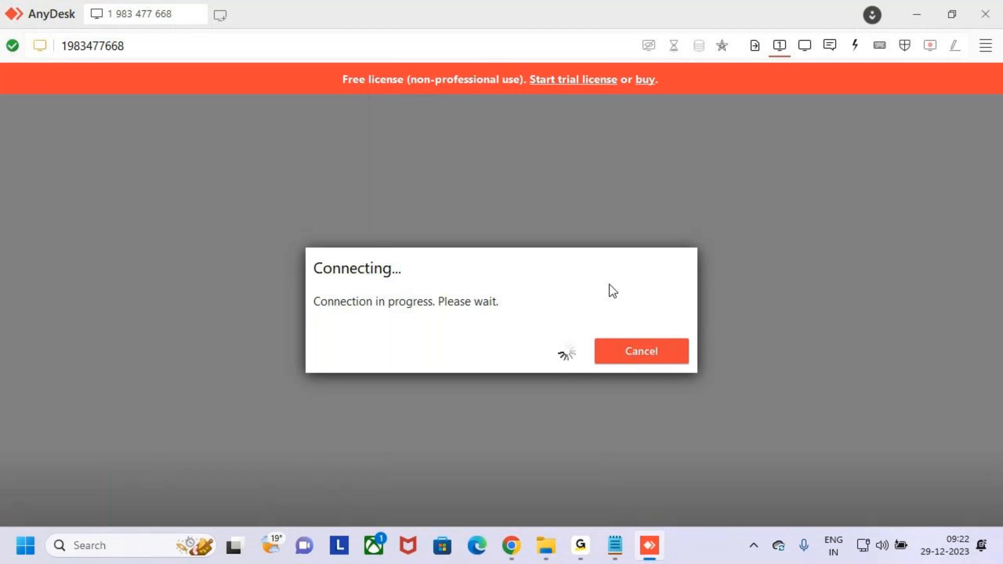
click(637, 351)
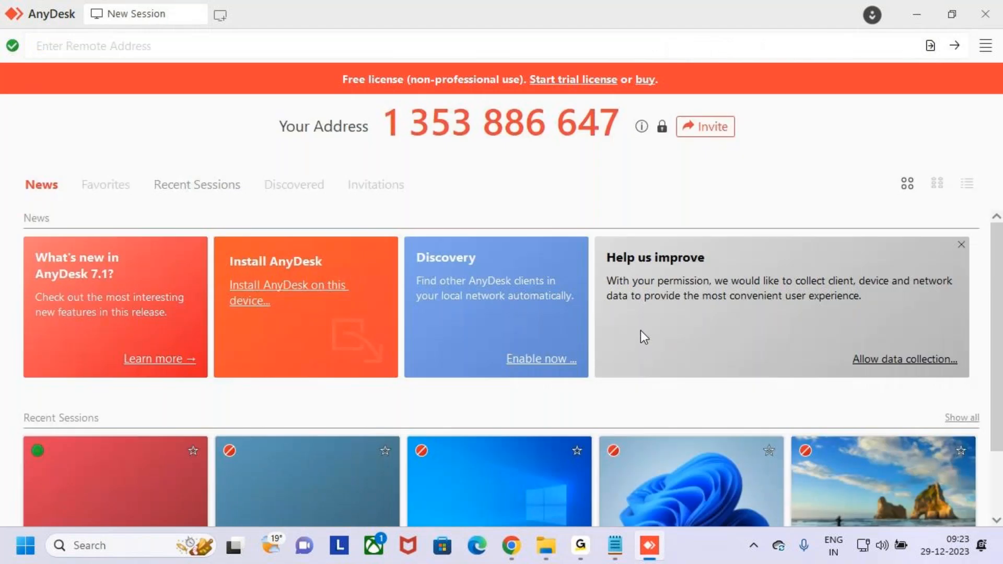
Step: Connect to the phone using its address from the recent list
click(395, 44)
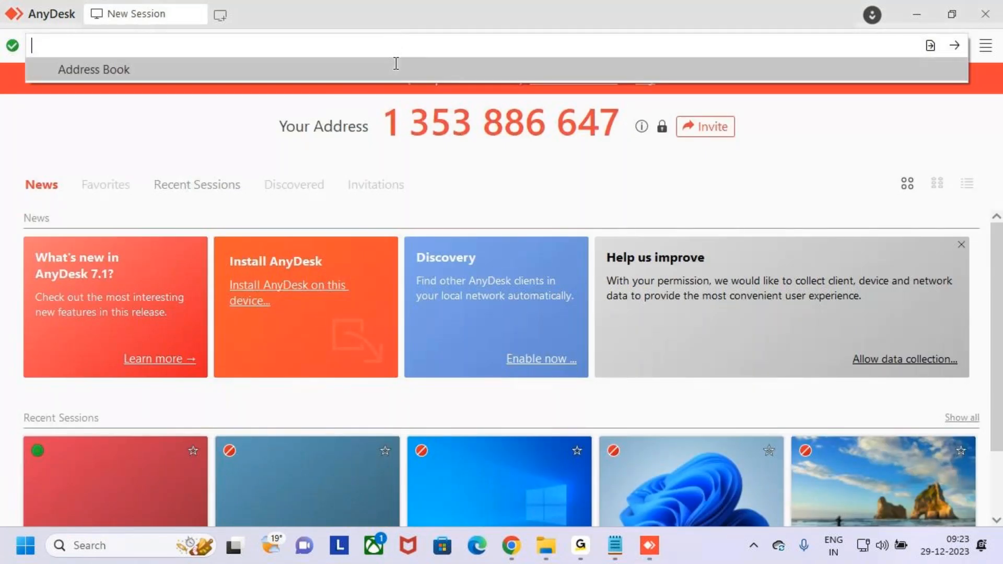
text(1)
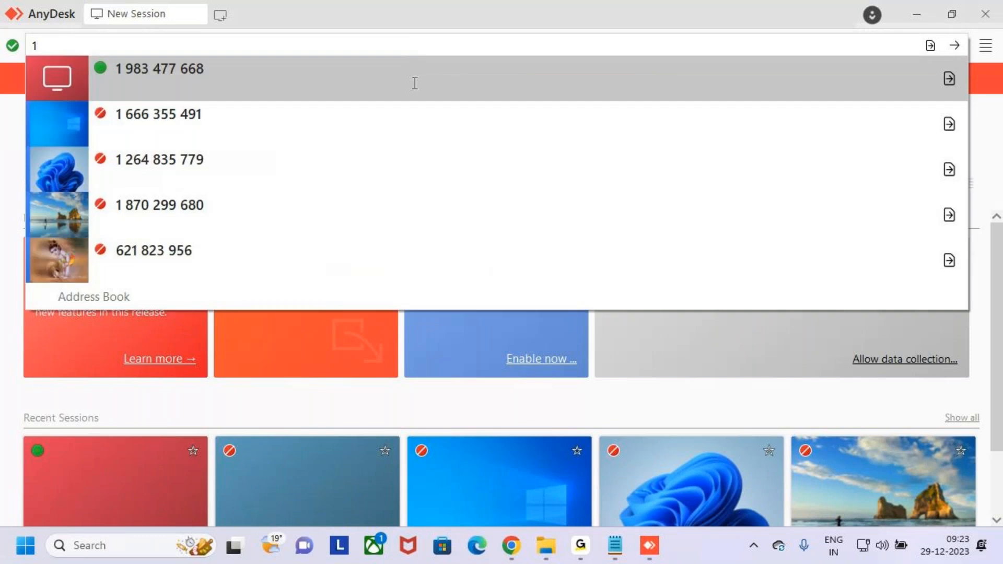
click(413, 81)
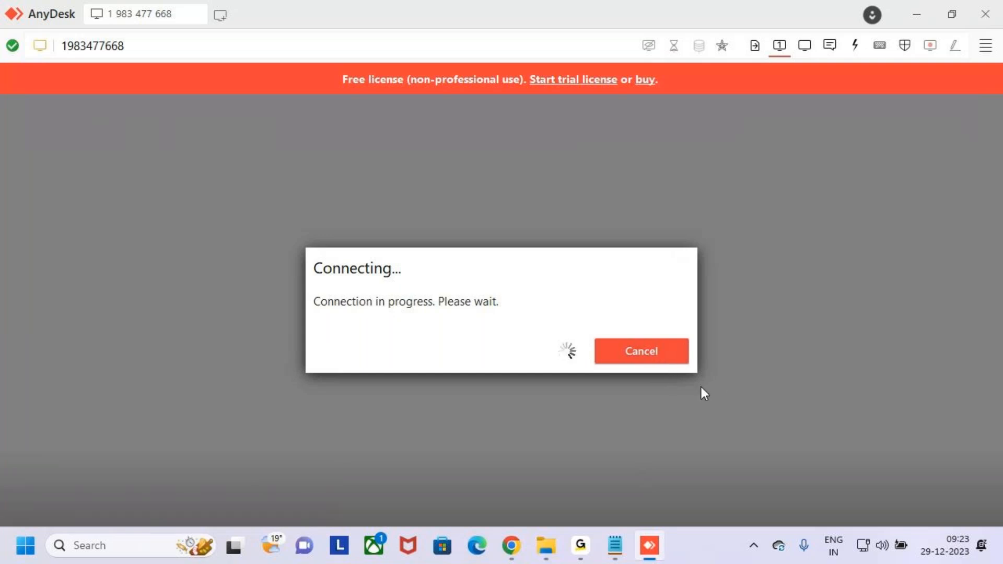
Step: Cancel the stalled attempt and reconnect to the phone from the recent addresses
click(653, 346)
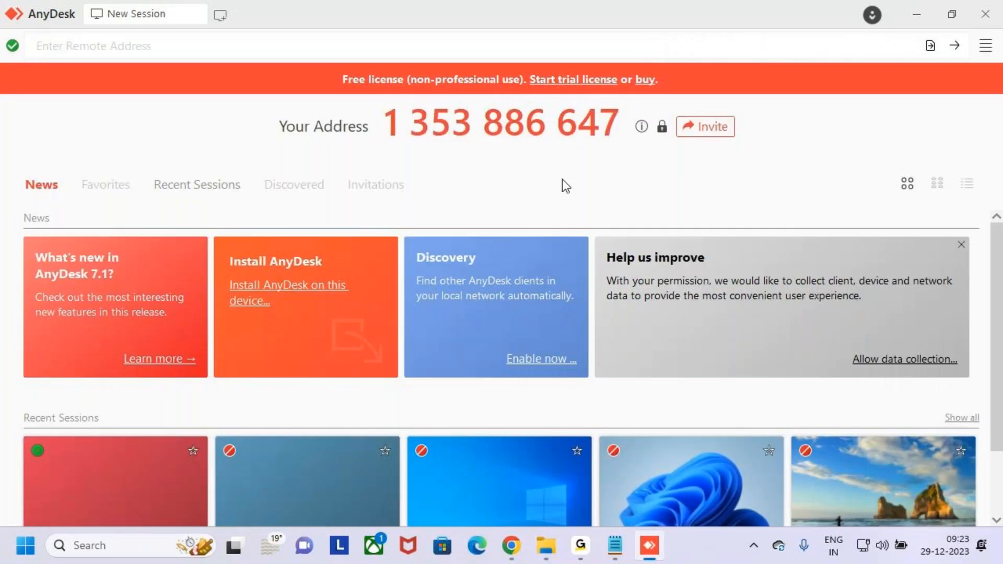
click(486, 46)
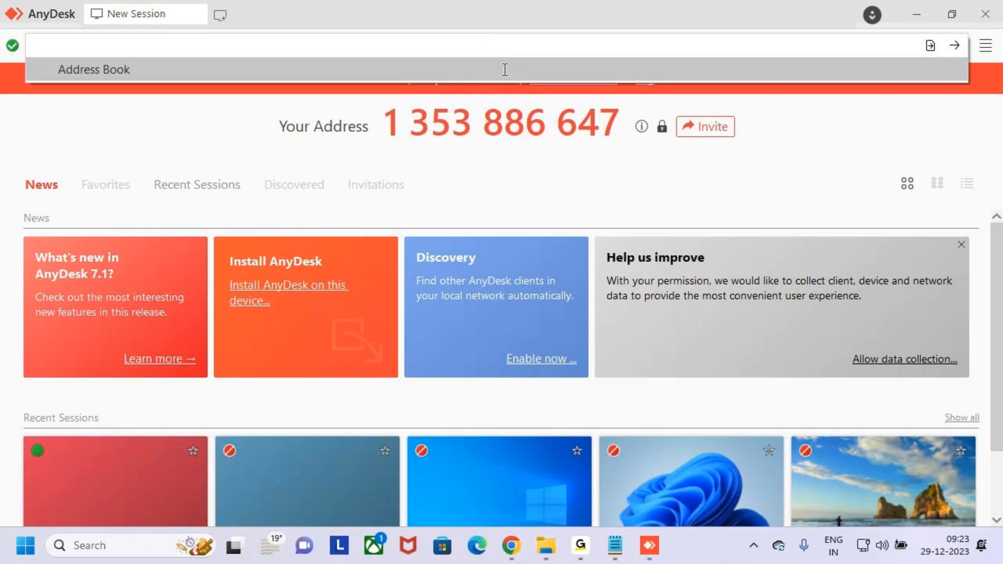
click(504, 74)
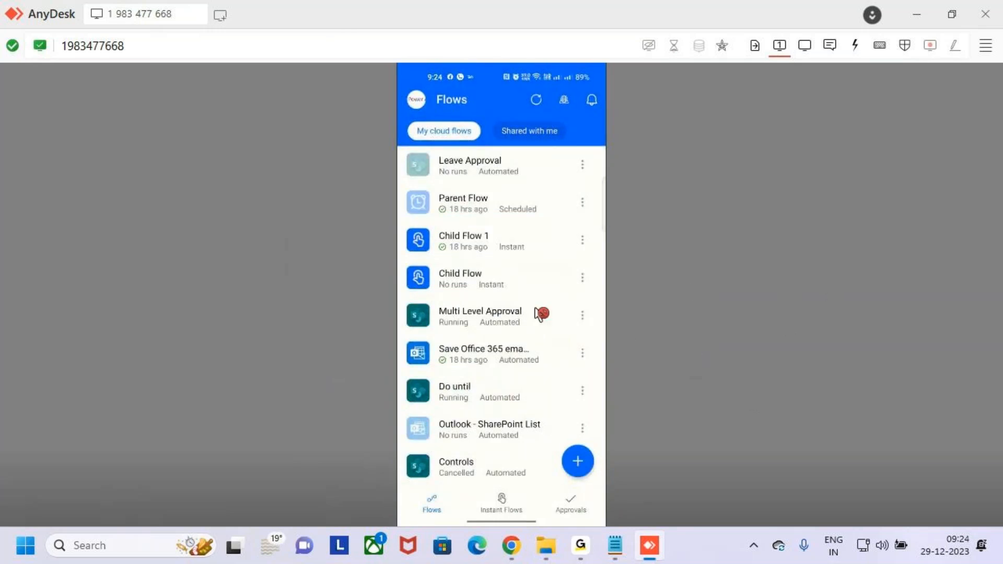
Step: Scroll through My cloud flows to review Leave Approval, Multi Level Approval and Do until
scroll(541, 314, down, 1)
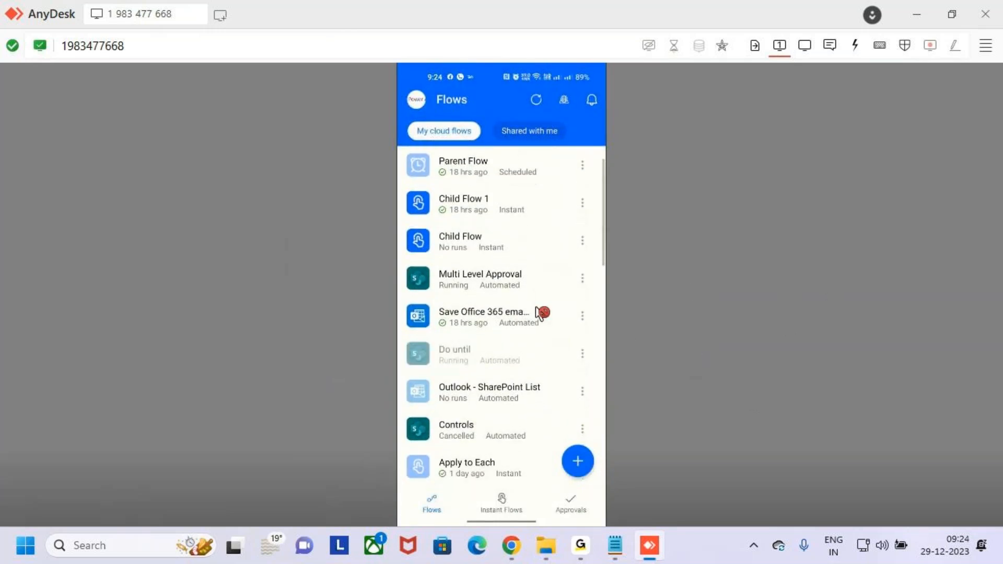
scroll(541, 314, down, 2)
scroll(541, 313, up, 2)
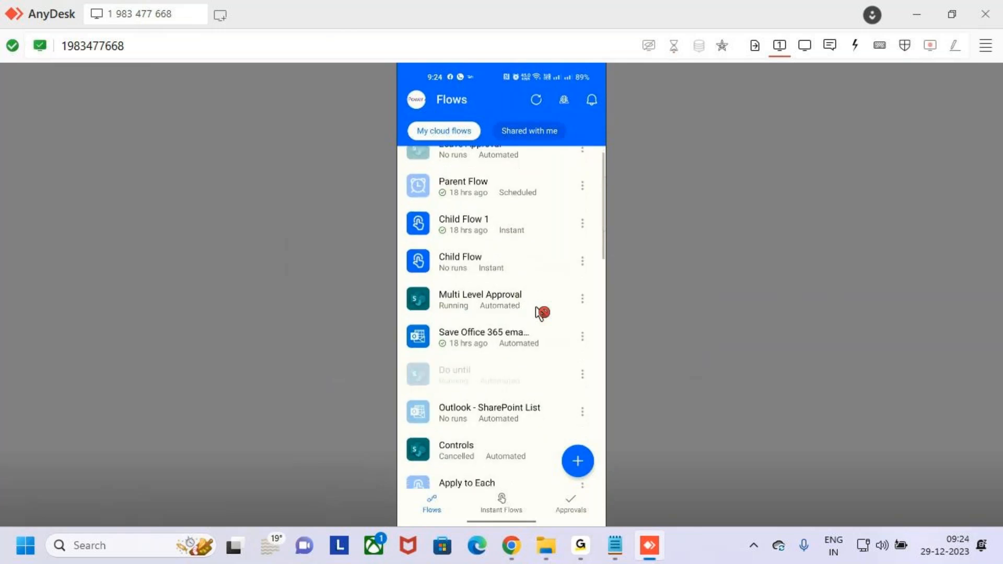
scroll(541, 312, up, 1)
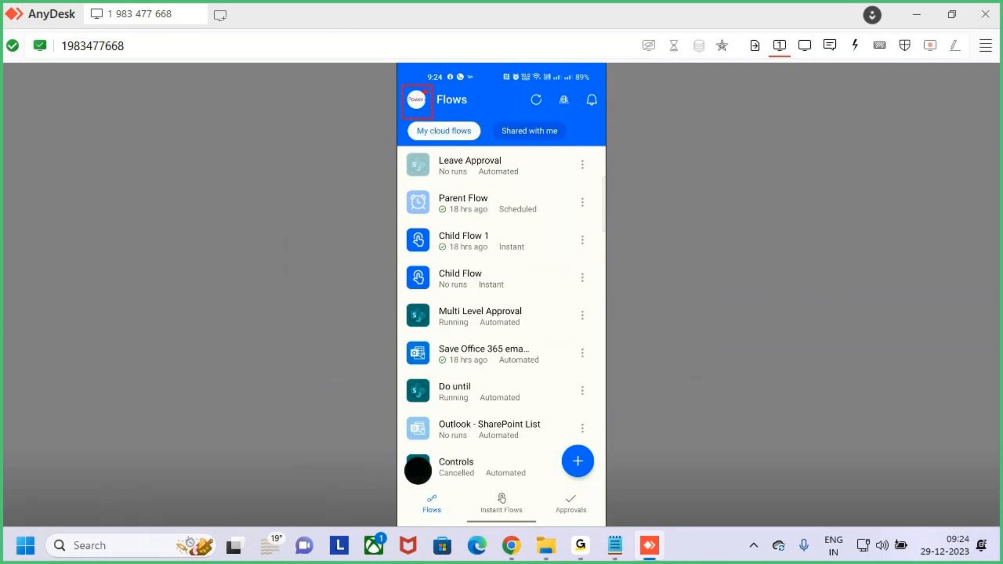
Step: Refresh the cloud flows list and verify MSFT (default) is the selected environment
click(426, 97)
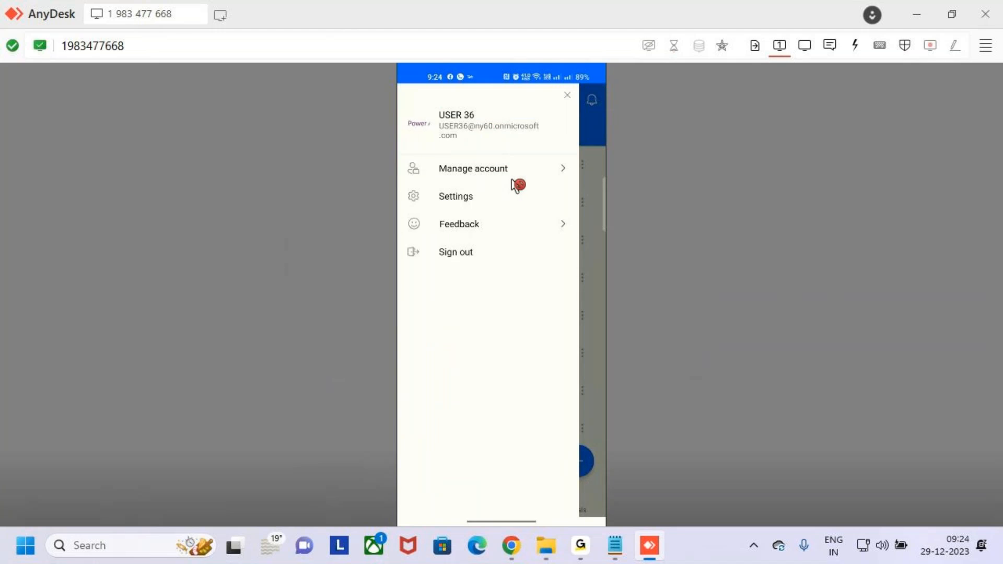
click(569, 96)
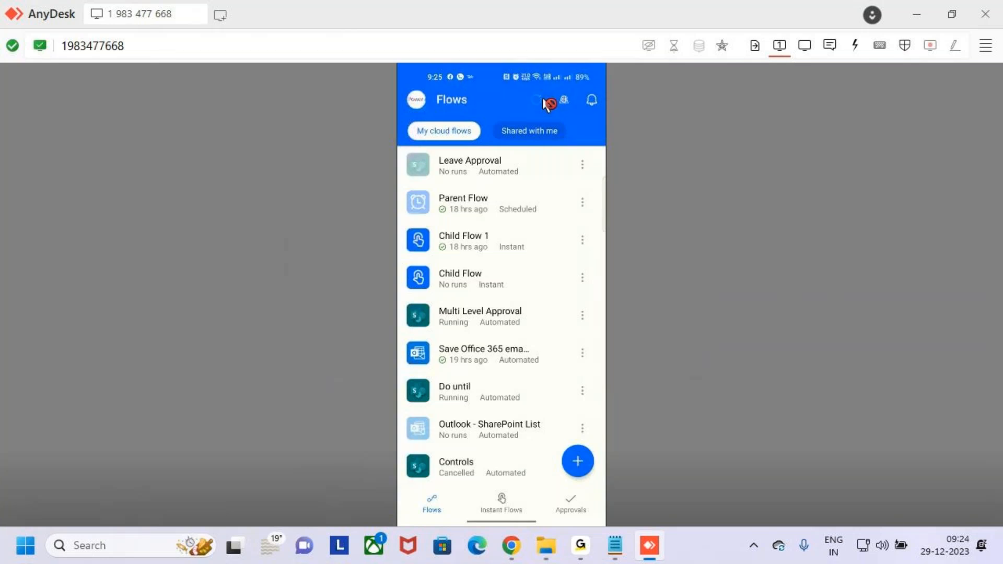
click(543, 100)
click(571, 106)
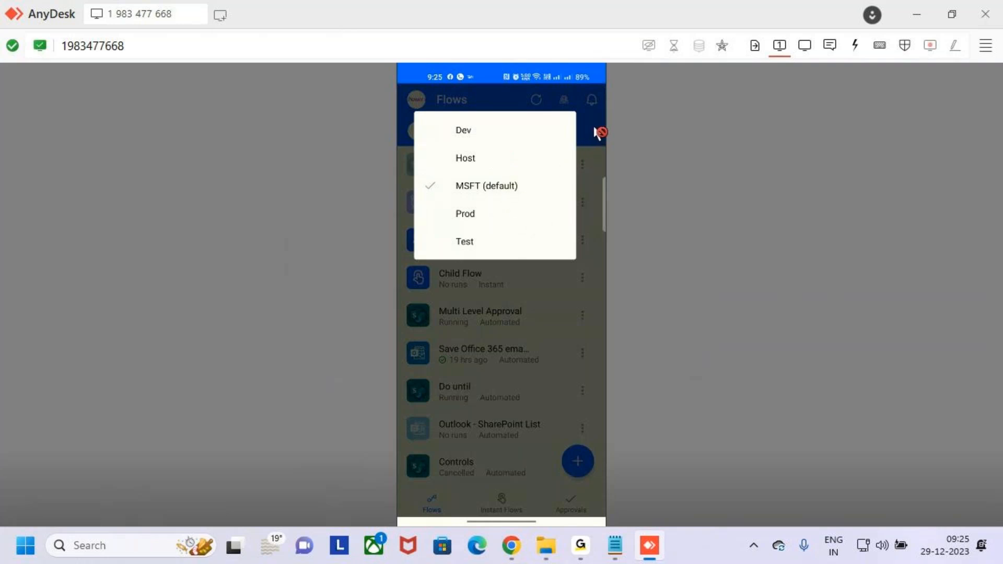
click(599, 132)
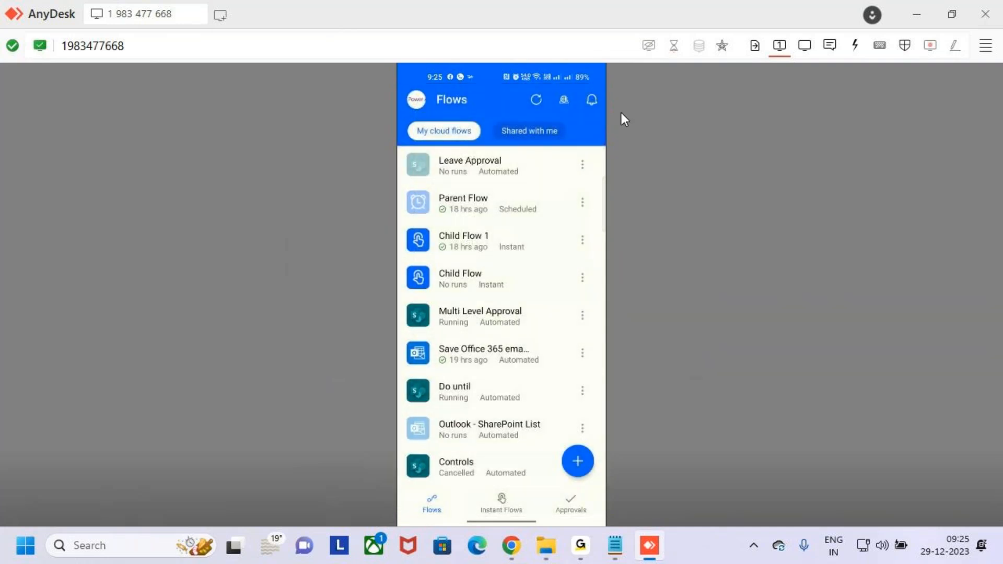
Step: Annotate the phone screen with an arrow and boxes around the cloud flows list
drag(598, 97, 631, 44)
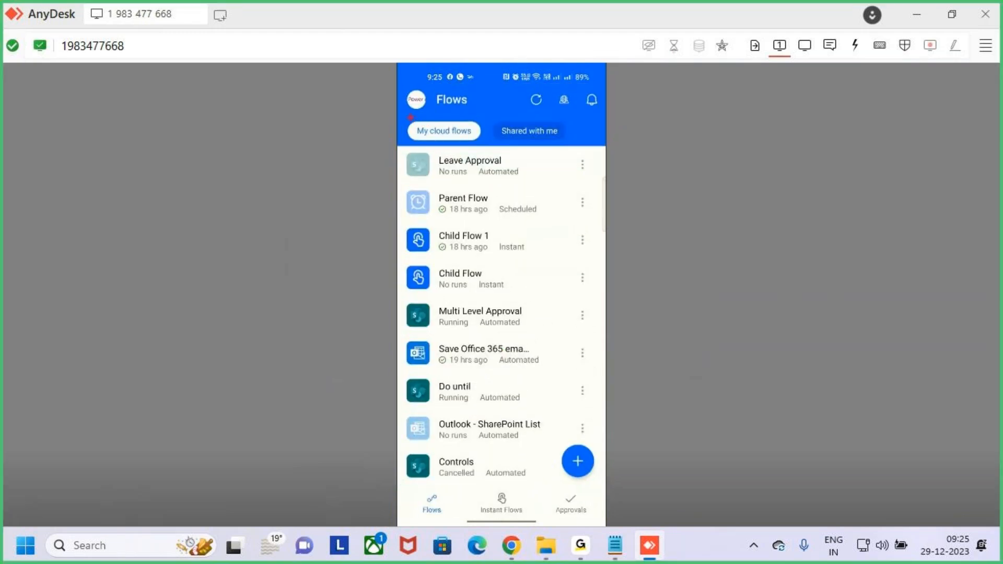
drag(438, 132, 481, 146)
drag(434, 174, 554, 397)
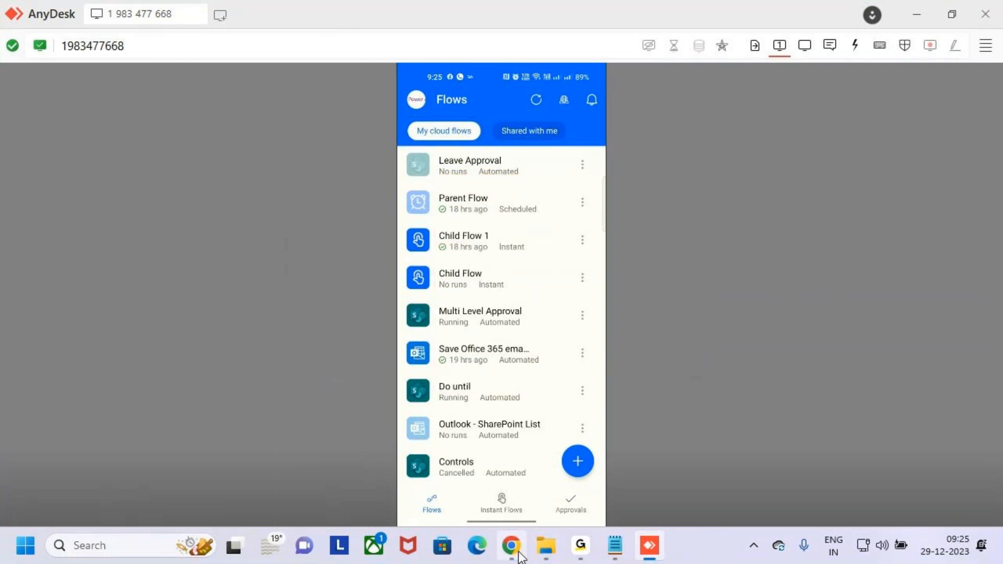
Step: Compare against the Power Automate flows web page, then return to the phone session
click(512, 545)
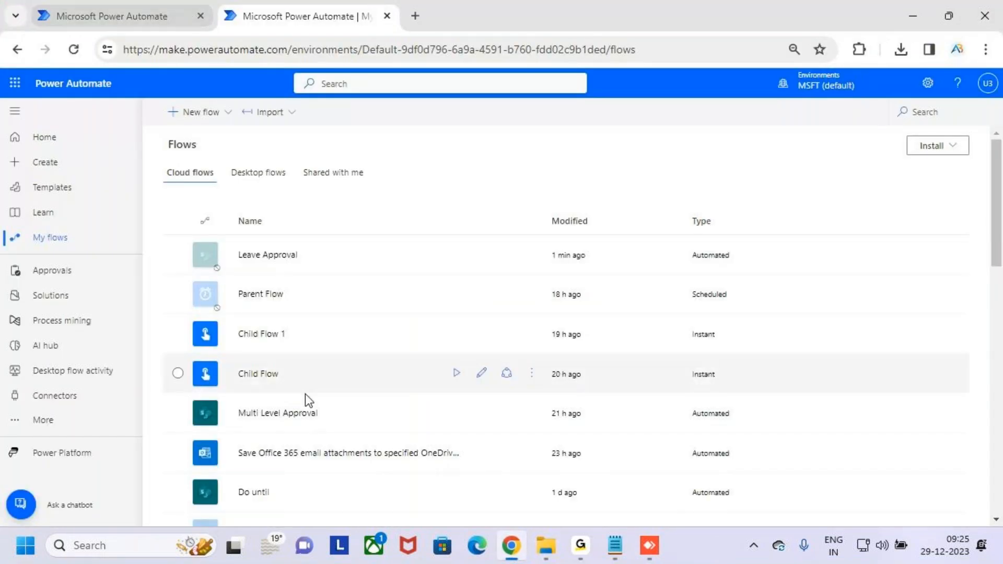
scroll(337, 408, down, 5)
scroll(337, 409, down, 3)
scroll(337, 409, up, 10)
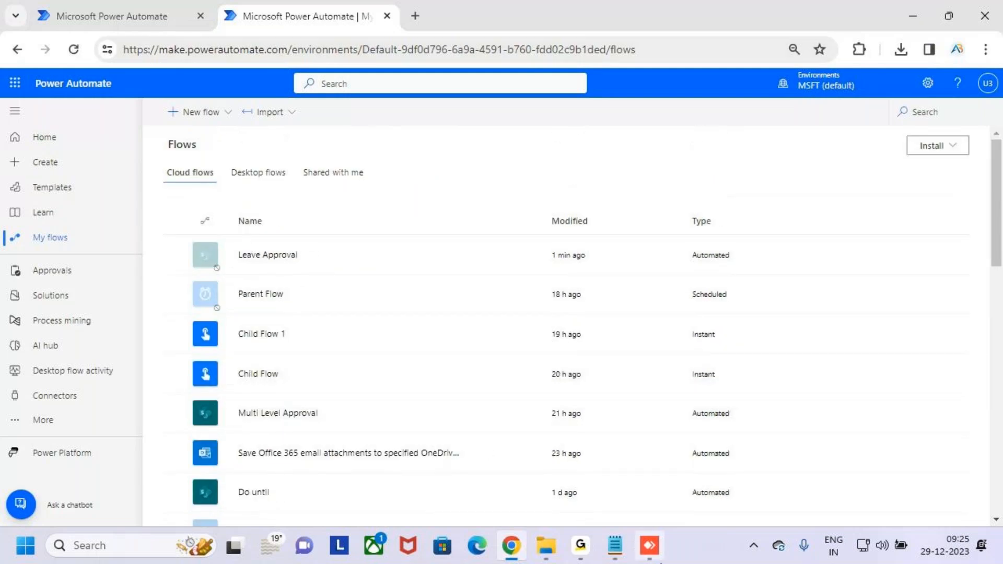
click(650, 559)
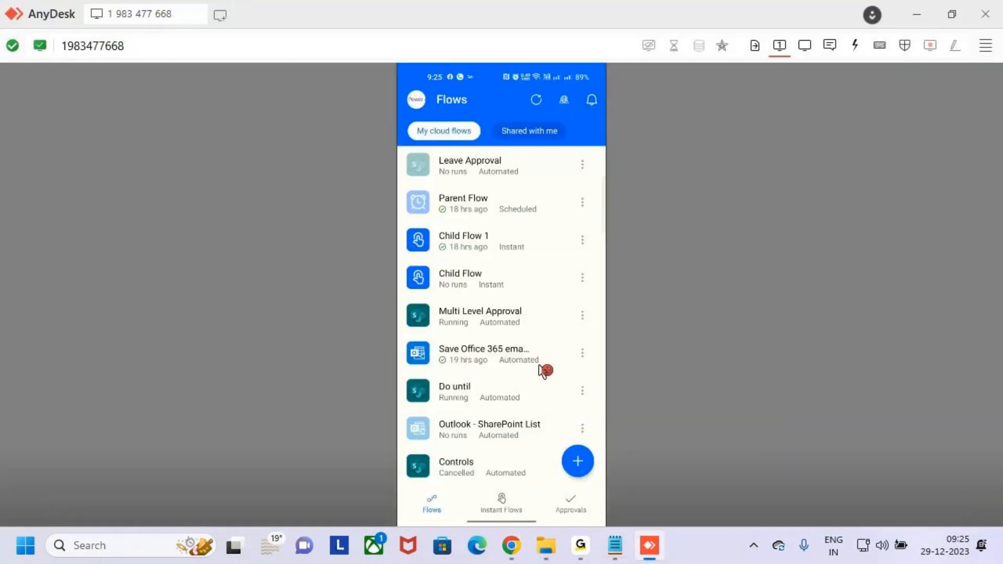
scroll(554, 361, down, 2)
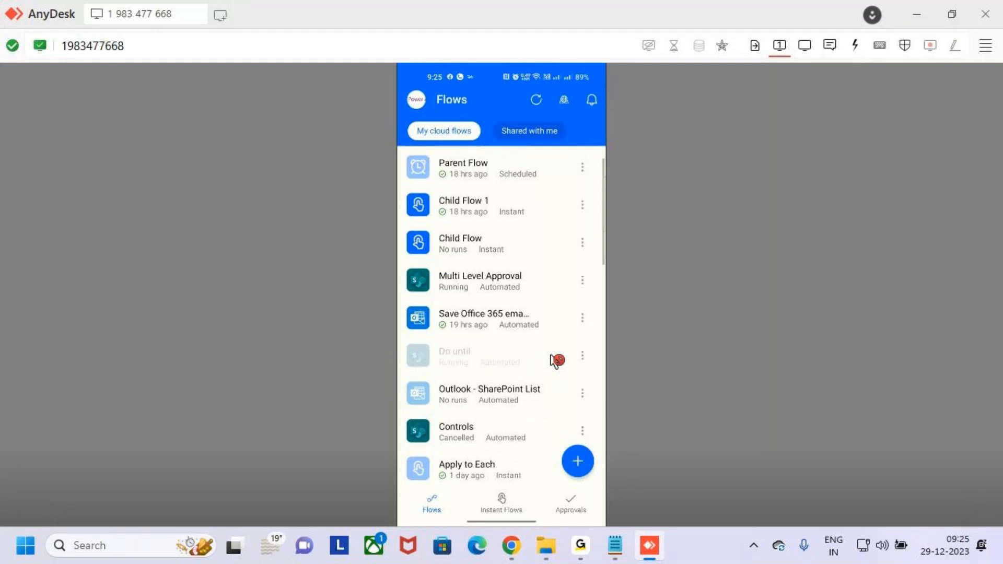
scroll(557, 360, down, 5)
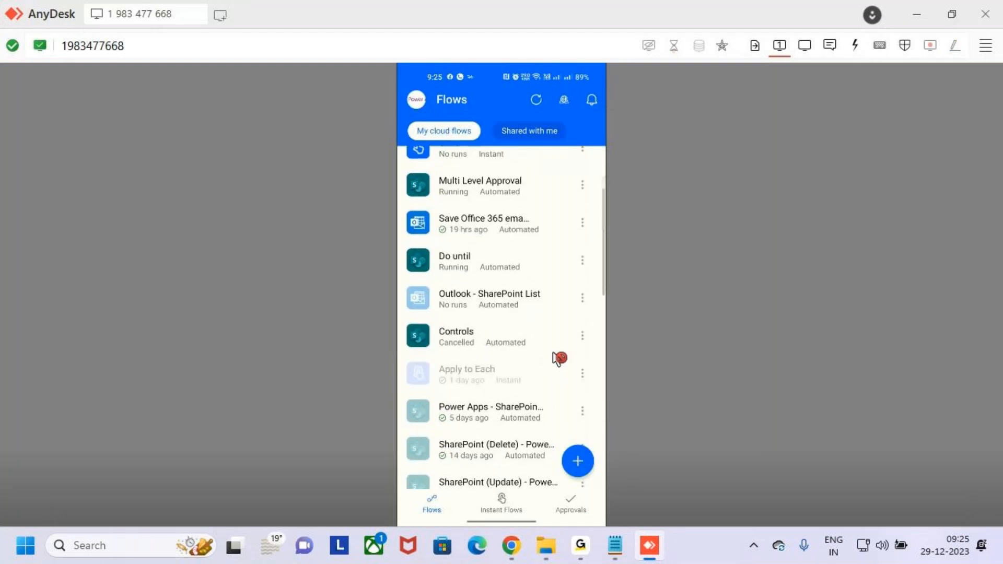
scroll(556, 359, down, 10)
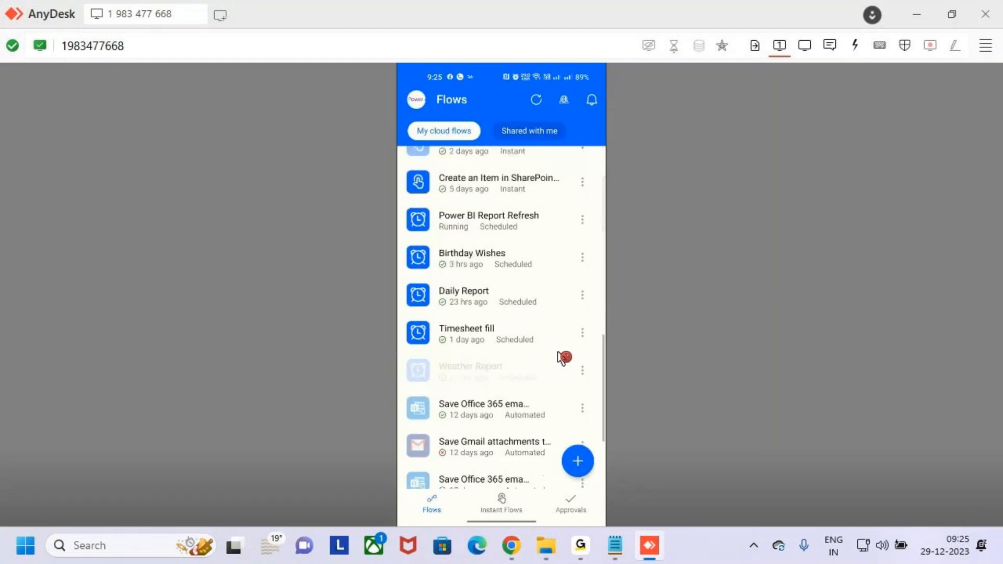
scroll(563, 358, down, 4)
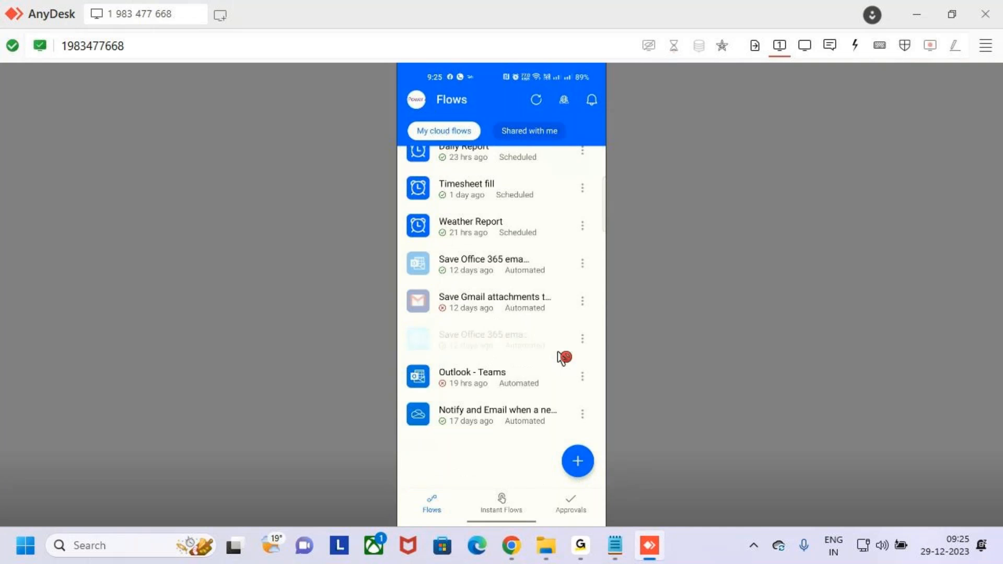
scroll(562, 358, up, 12)
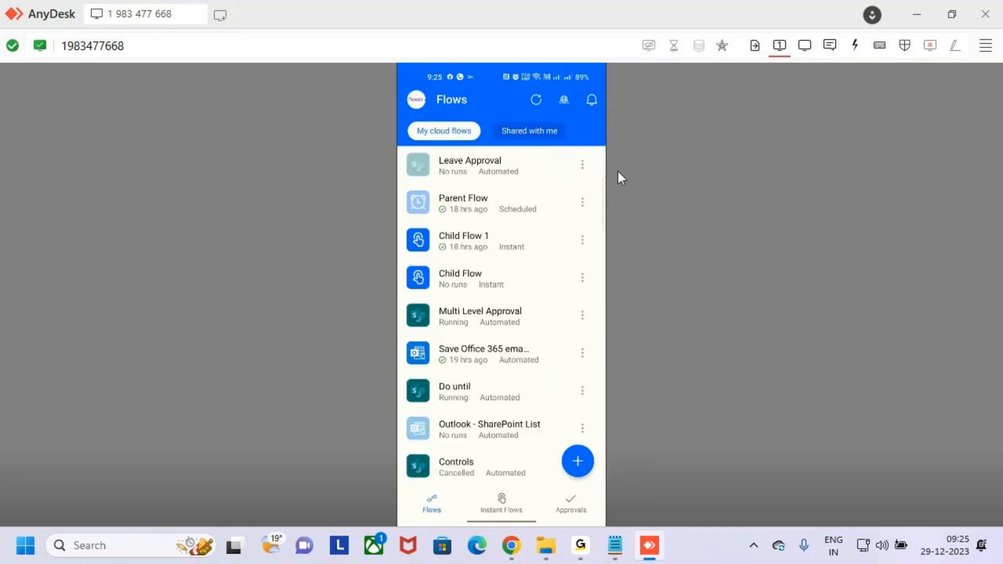
key(ctrl+2)
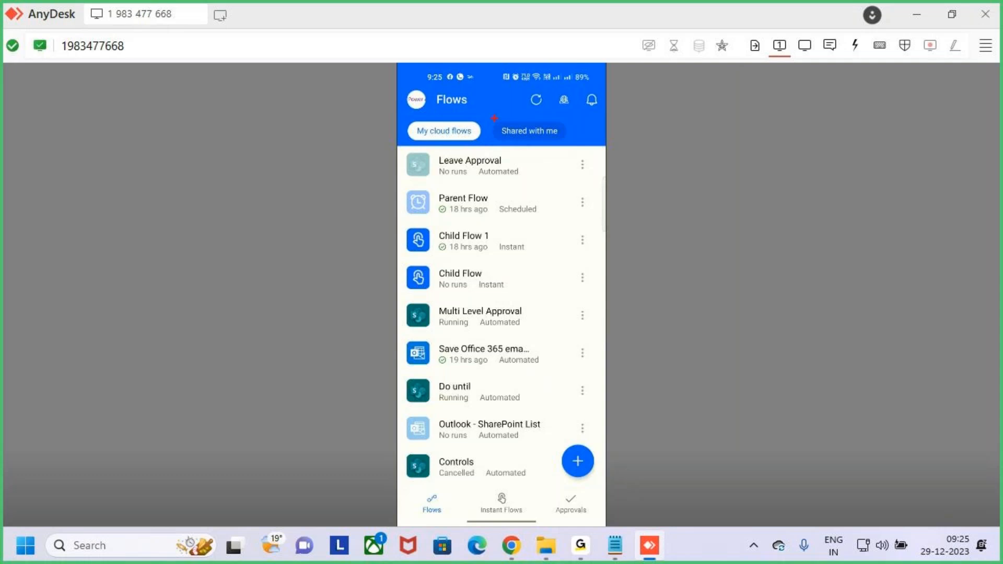
drag(527, 135, 561, 146)
key(Escape)
key(alt+Tab)
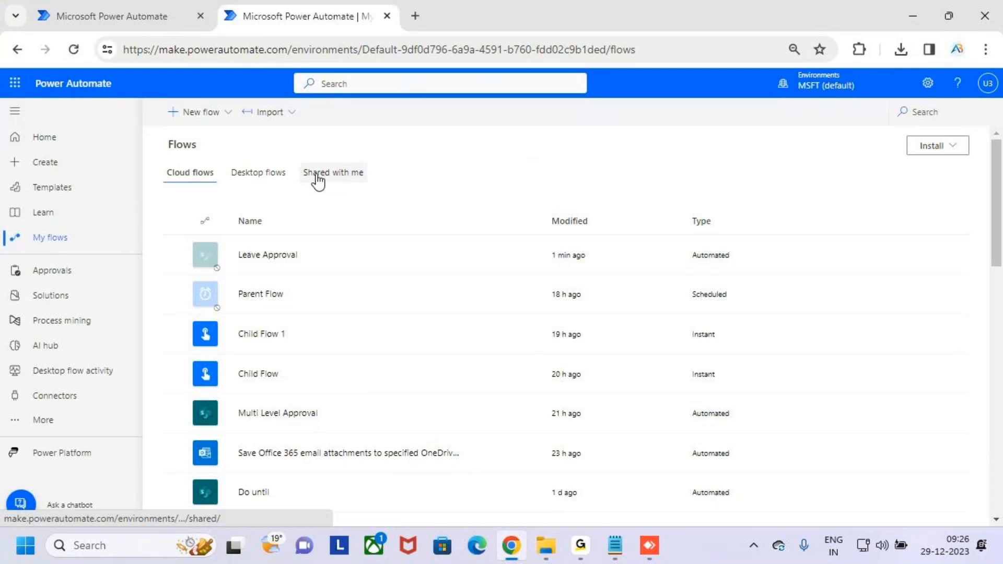
click(649, 546)
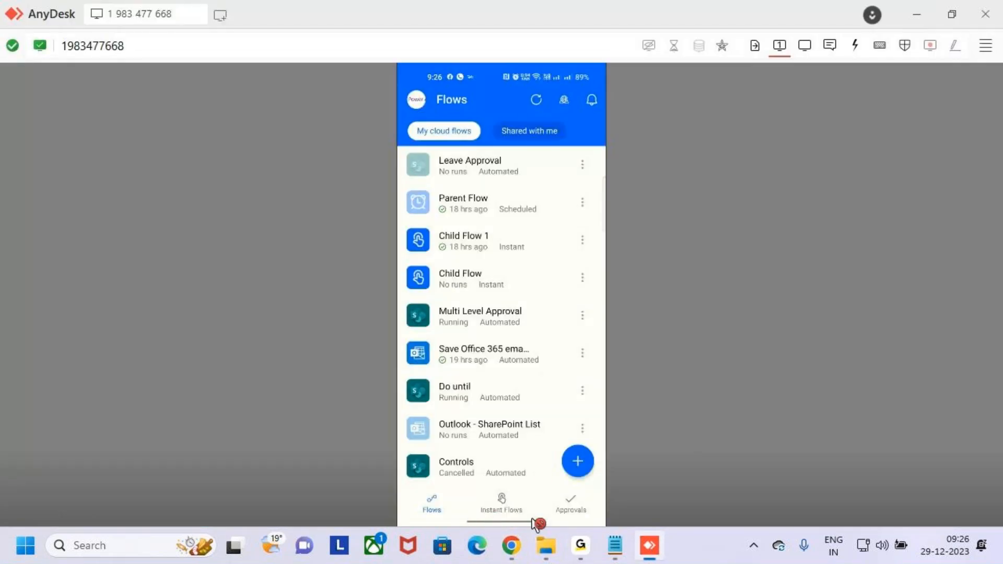
key(ctrl+2)
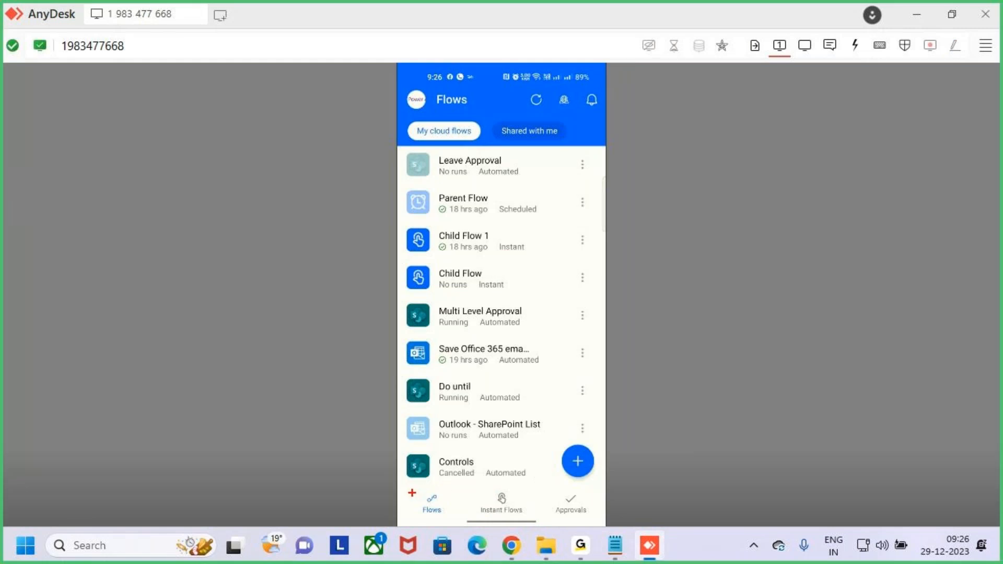
drag(410, 491, 453, 521)
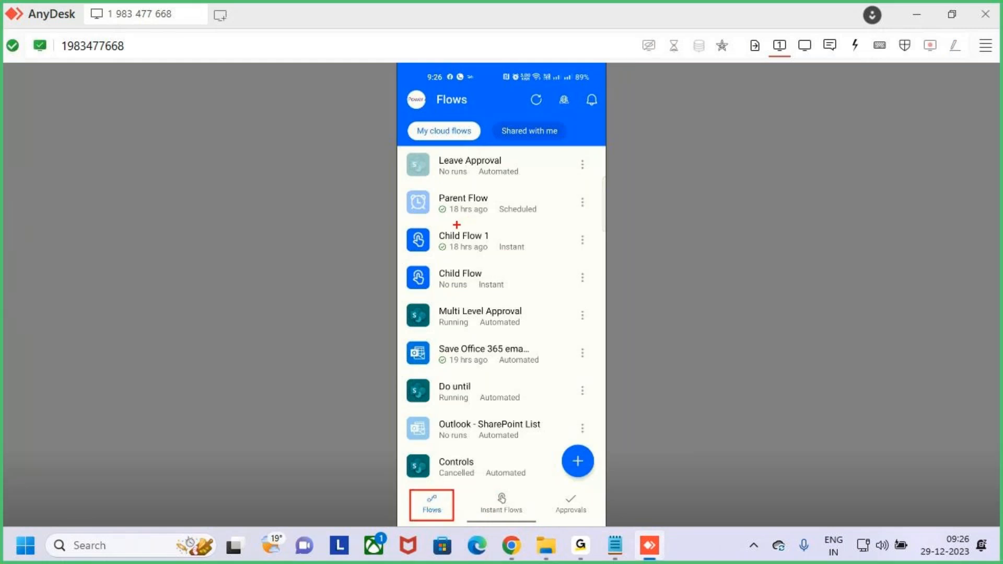
drag(427, 170, 534, 416)
key(Escape)
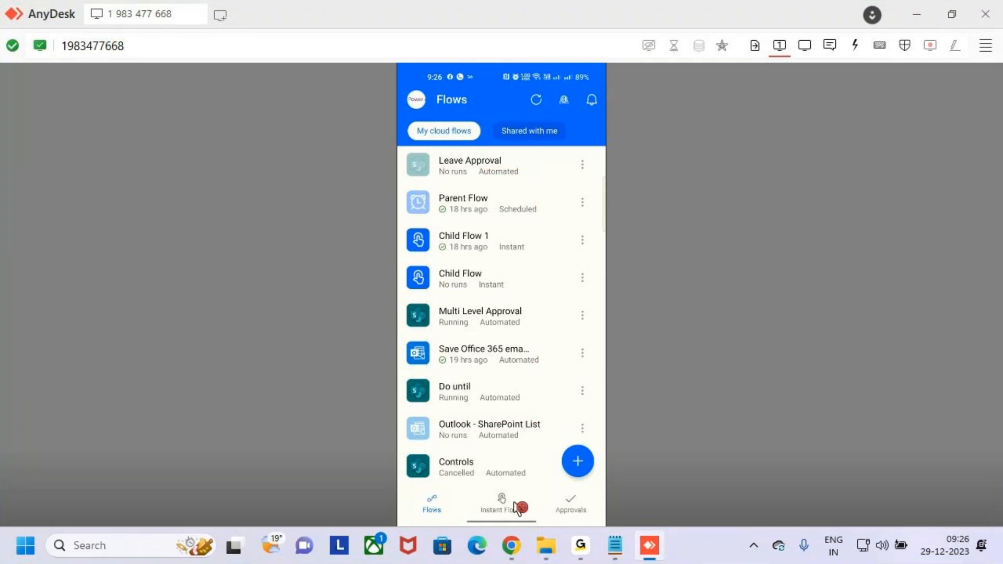
drag(476, 485, 530, 536)
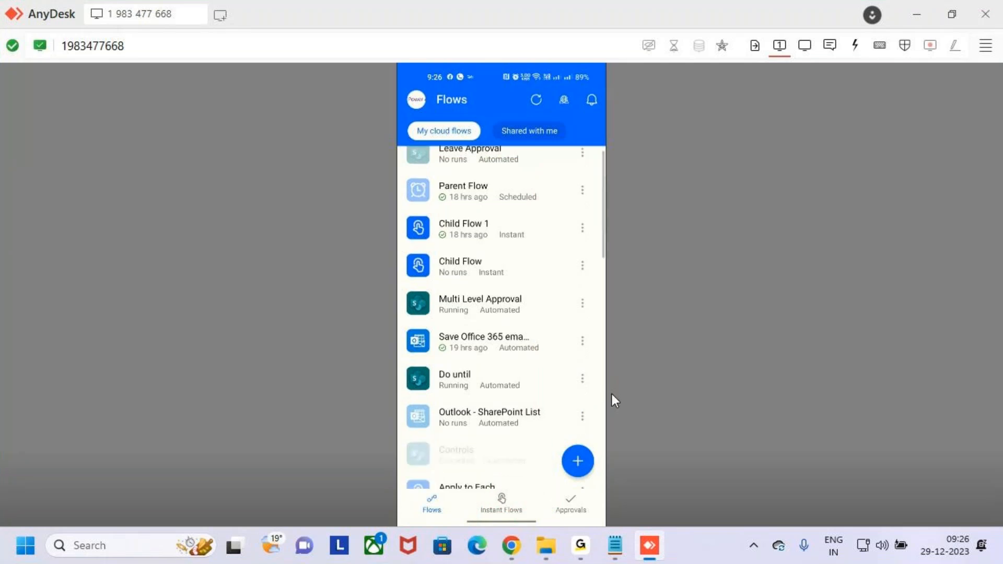
click(432, 504)
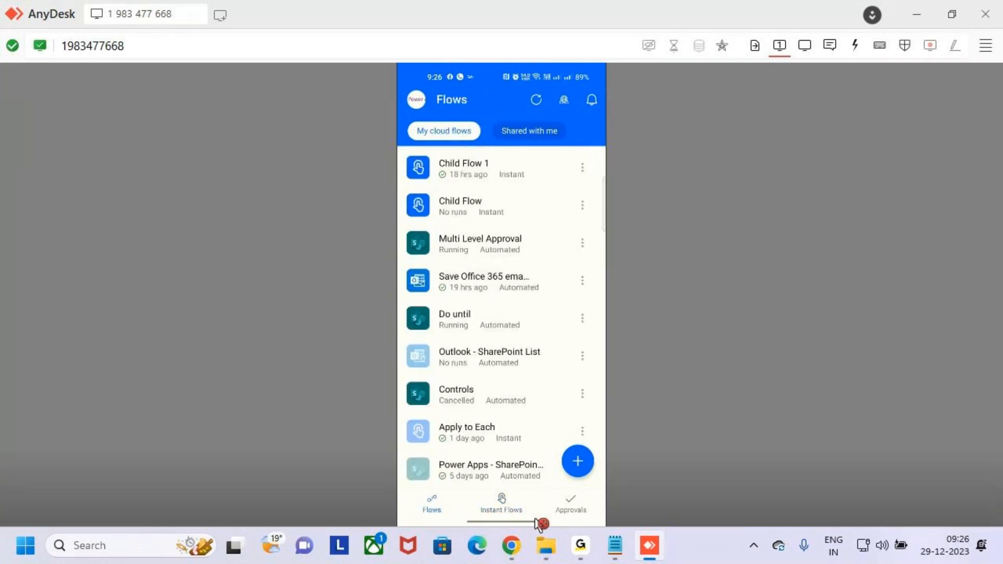
drag(548, 491, 601, 518)
Step: Show the Approvals page, glancing at a Casual Leave request's actions menu without choosing one
click(594, 504)
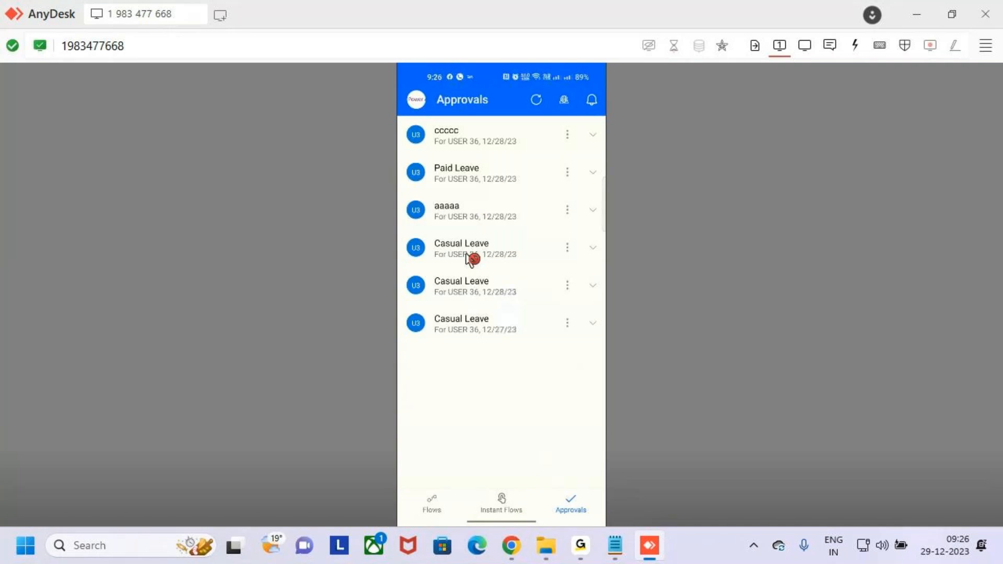
click(467, 254)
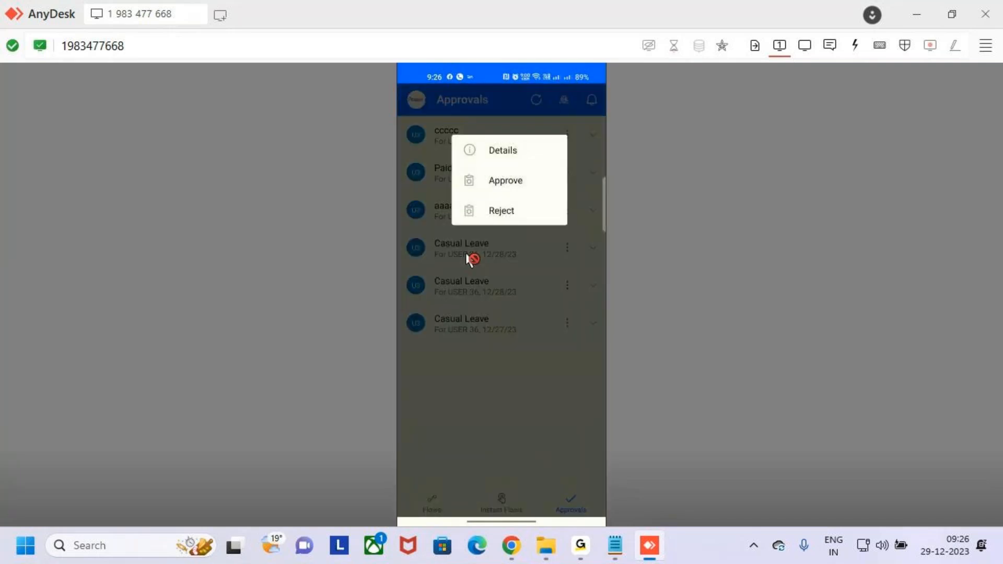
click(470, 258)
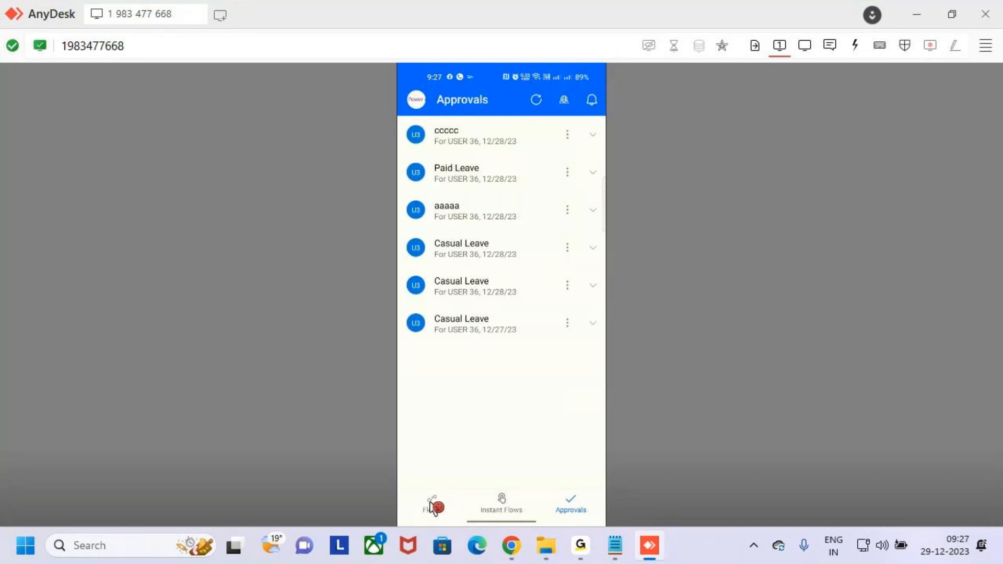
Step: Cycle through the Flows, Instant Flows and Approvals tabs, ending back on Flows
click(427, 506)
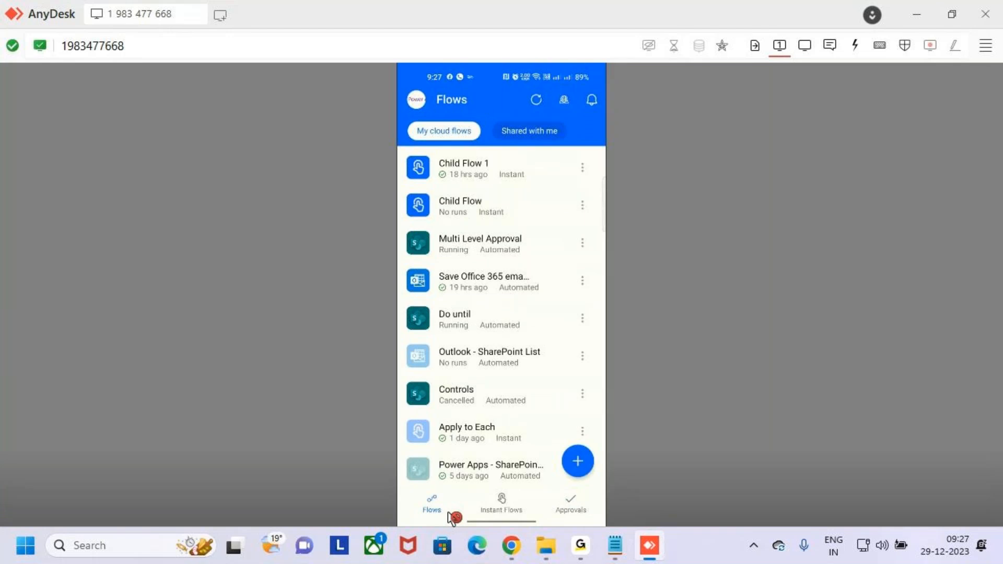
click(505, 503)
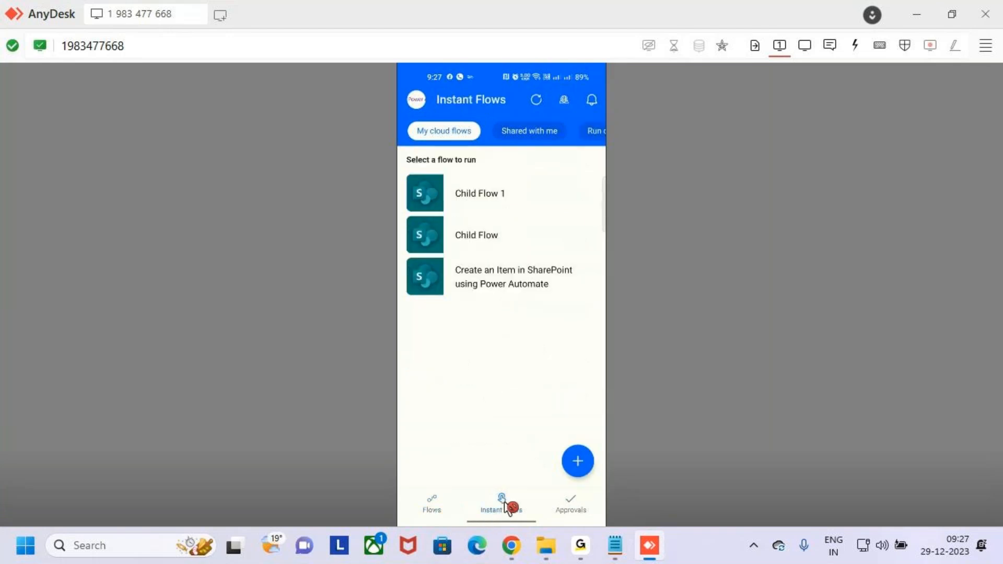
click(539, 505)
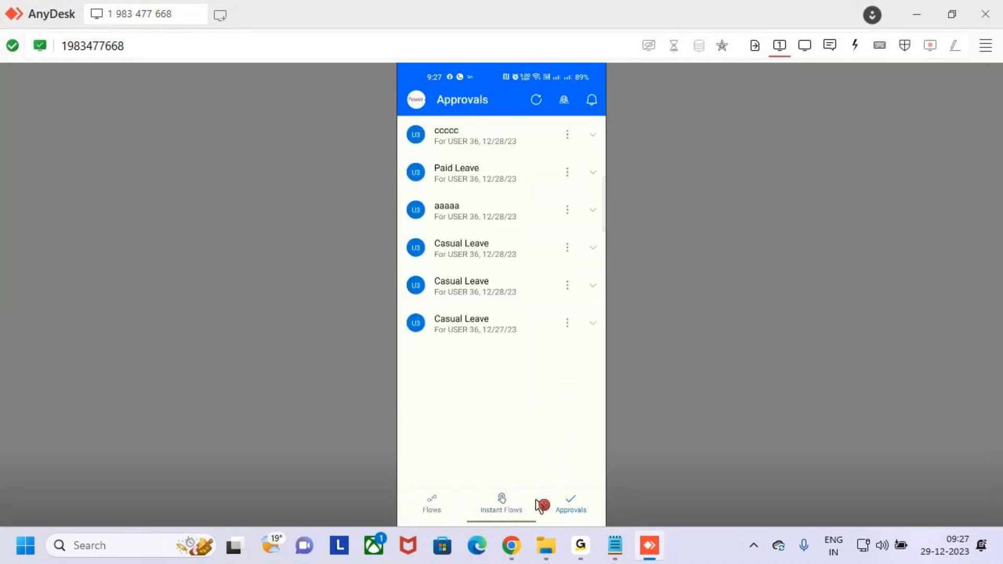
click(461, 506)
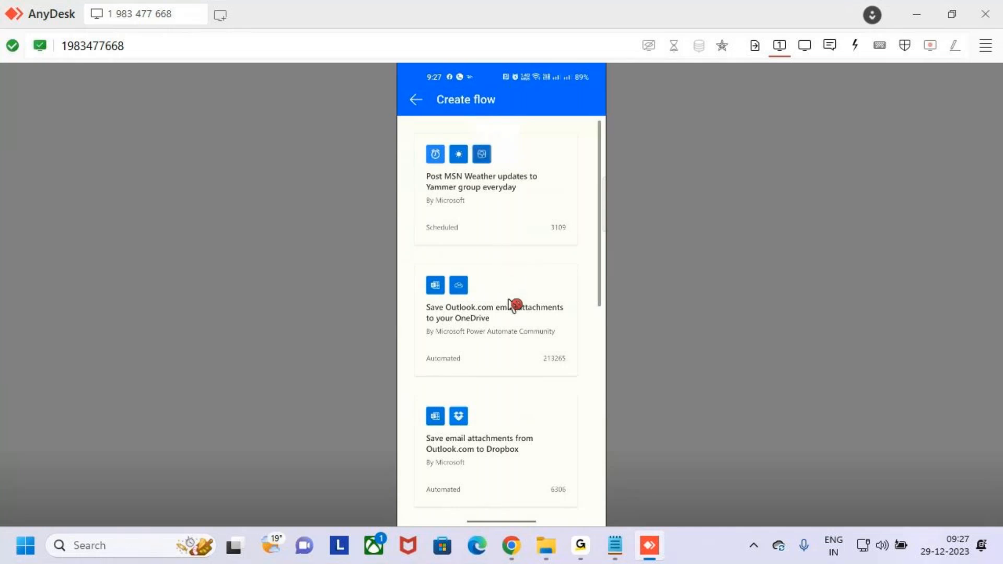
scroll(525, 292, down, 4)
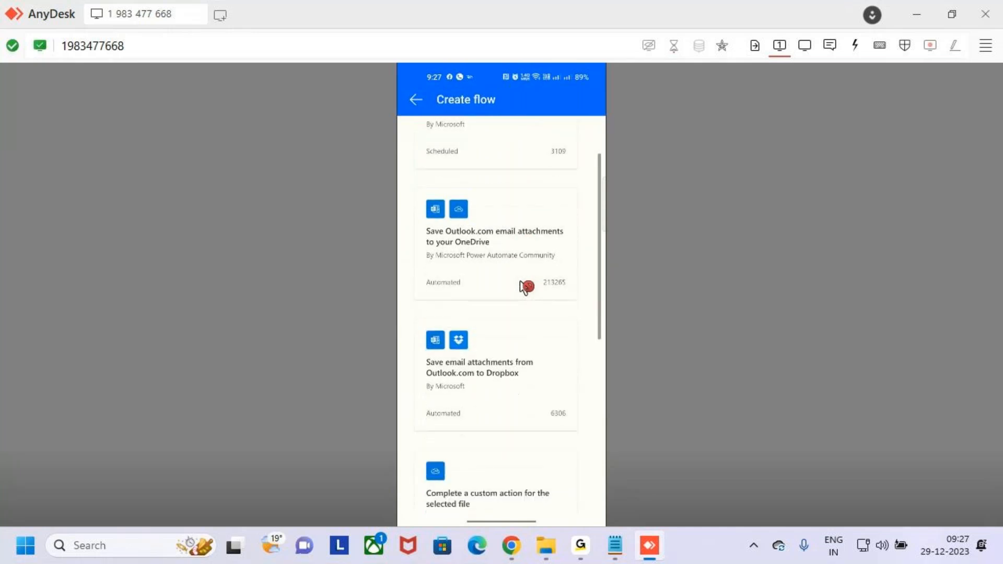
scroll(525, 286, down, 5)
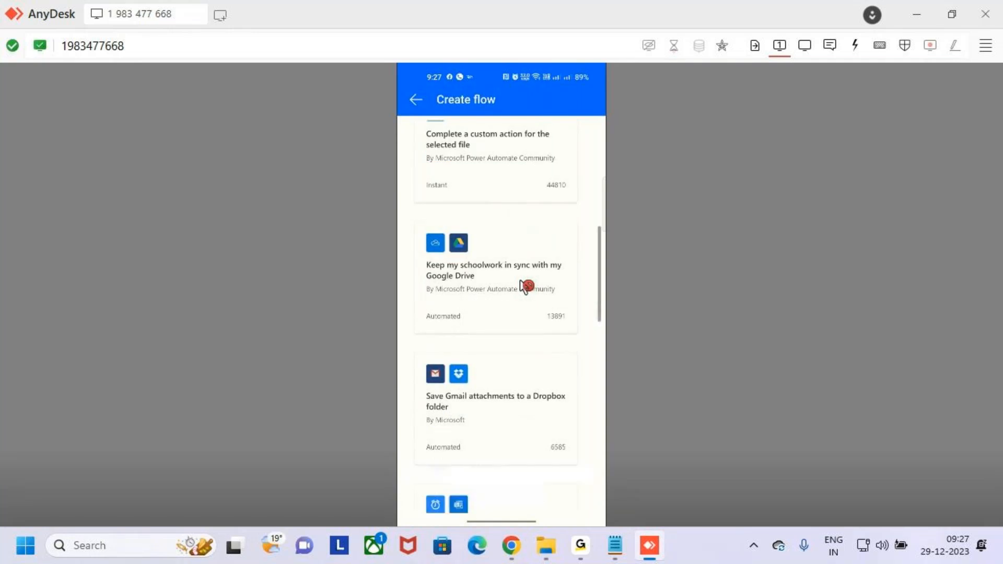
scroll(526, 286, down, 10)
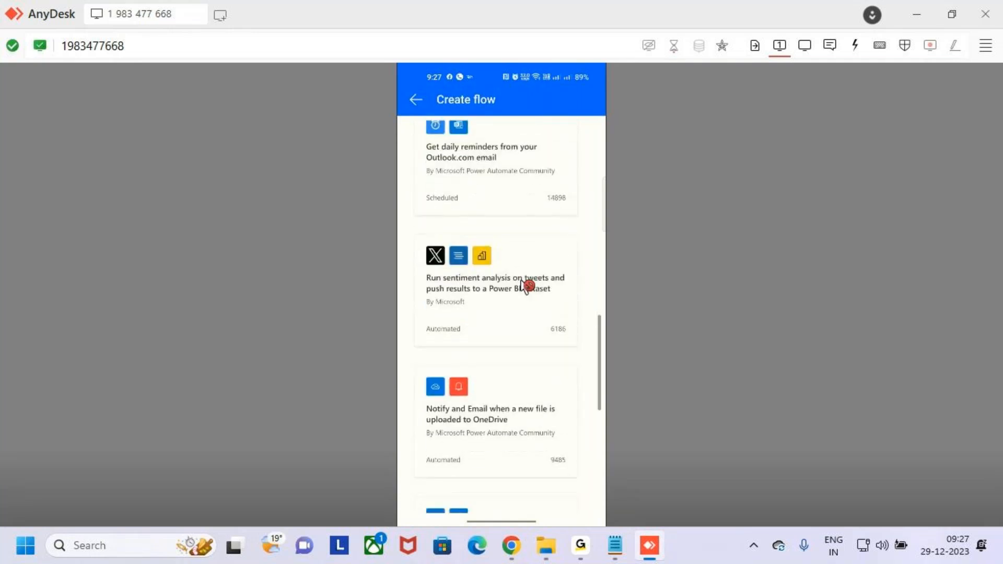
scroll(525, 292, up, 10)
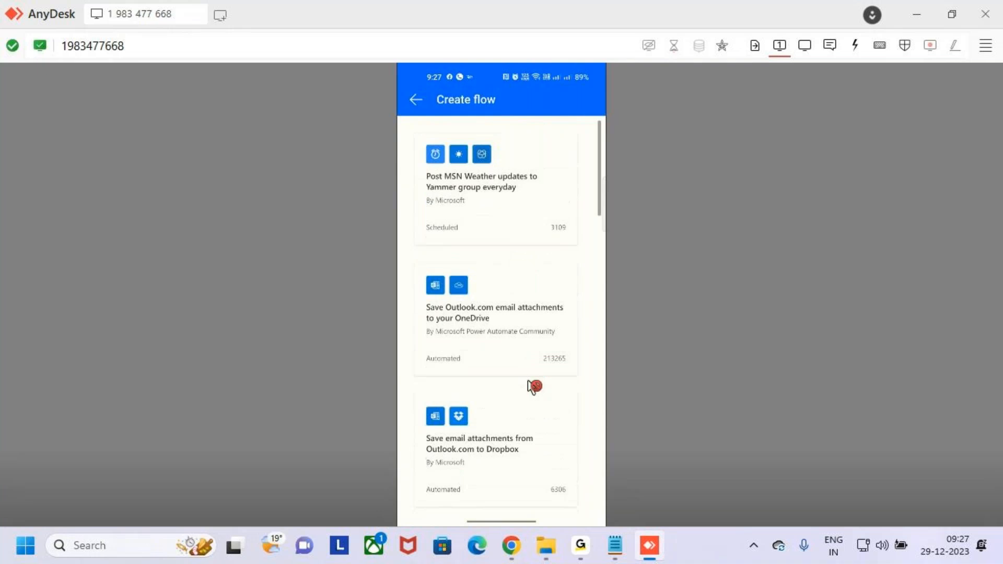
key(ctrl+2)
drag(422, 382, 574, 456)
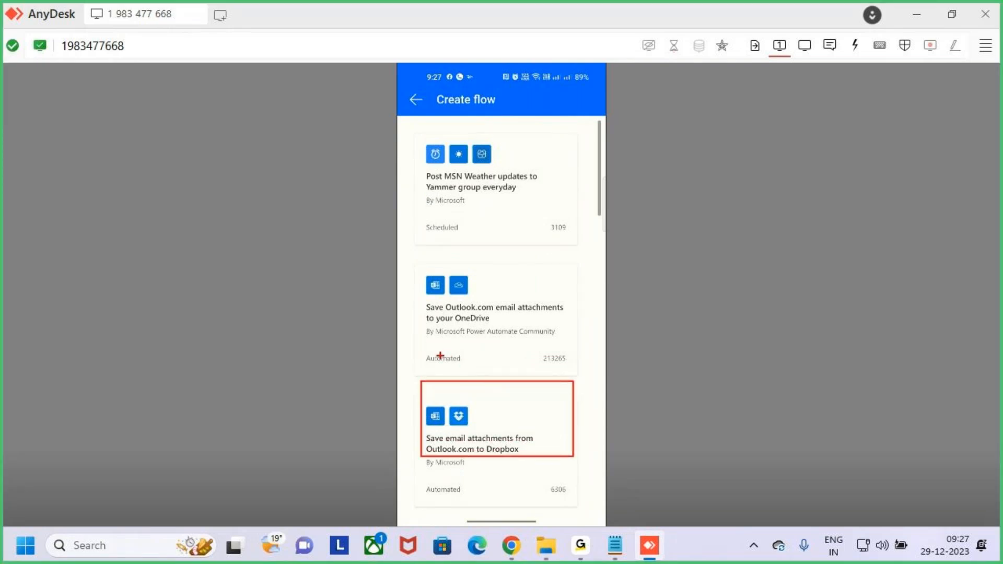
mouse_move(433, 348)
mouse_down()
mouse_move(438, 372)
mouse_move(459, 371)
mouse_up()
mouse_move(467, 356)
mouse_down()
mouse_move(469, 376)
mouse_move(473, 356)
mouse_move(520, 377)
mouse_up()
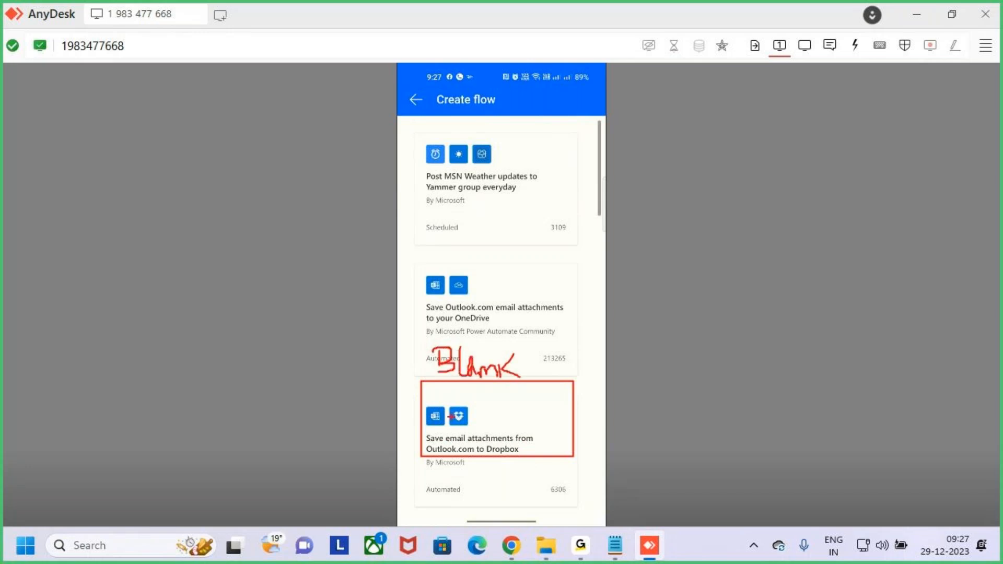
drag(515, 340, 506, 392)
drag(534, 368, 516, 382)
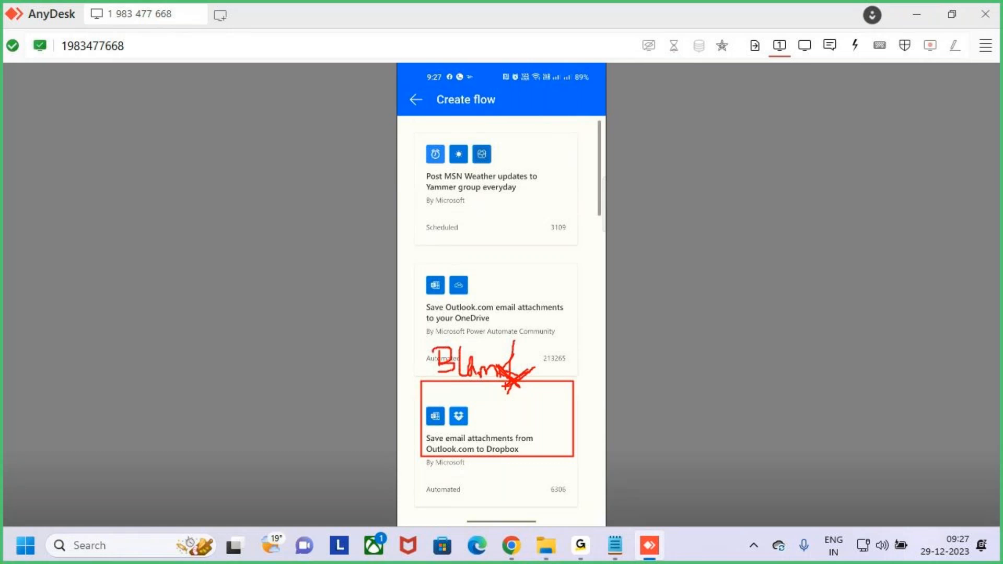
right_click(460, 175)
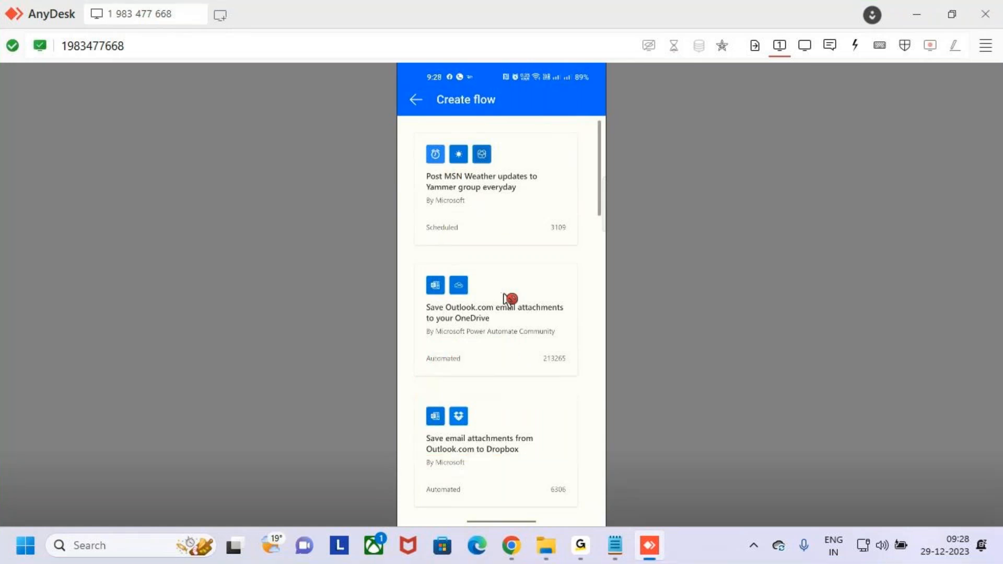
drag(468, 372, 584, 425)
drag(408, 278, 575, 349)
drag(528, 311, 572, 284)
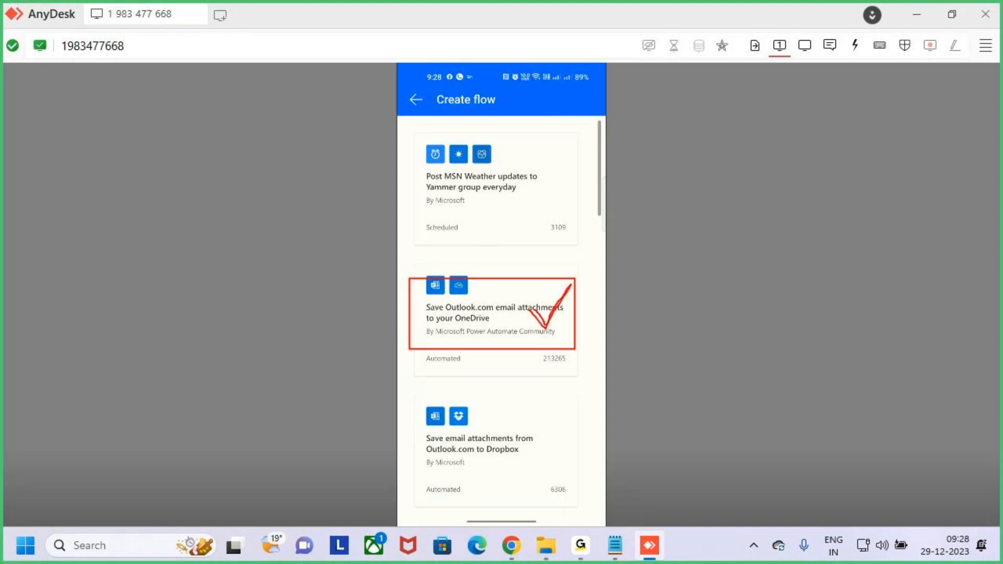
Step: View the Outlook.com-attachments-to-OneDrive template and annotate that the flow cannot be created yet
click(538, 340)
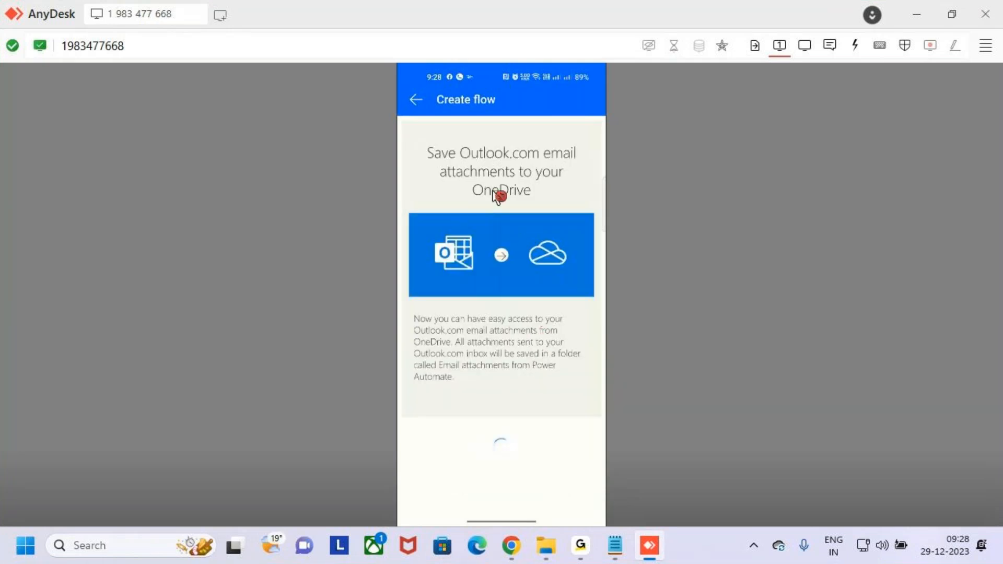
scroll(530, 413, down, 1)
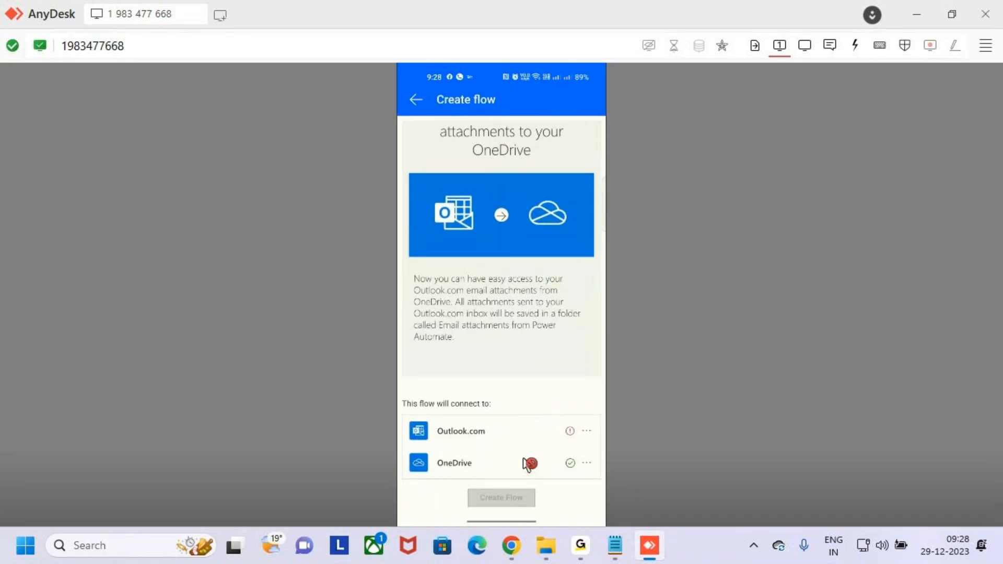
drag(464, 482, 545, 524)
mouse_move(516, 463)
mouse_down()
mouse_move(514, 506)
mouse_move(527, 479)
mouse_up()
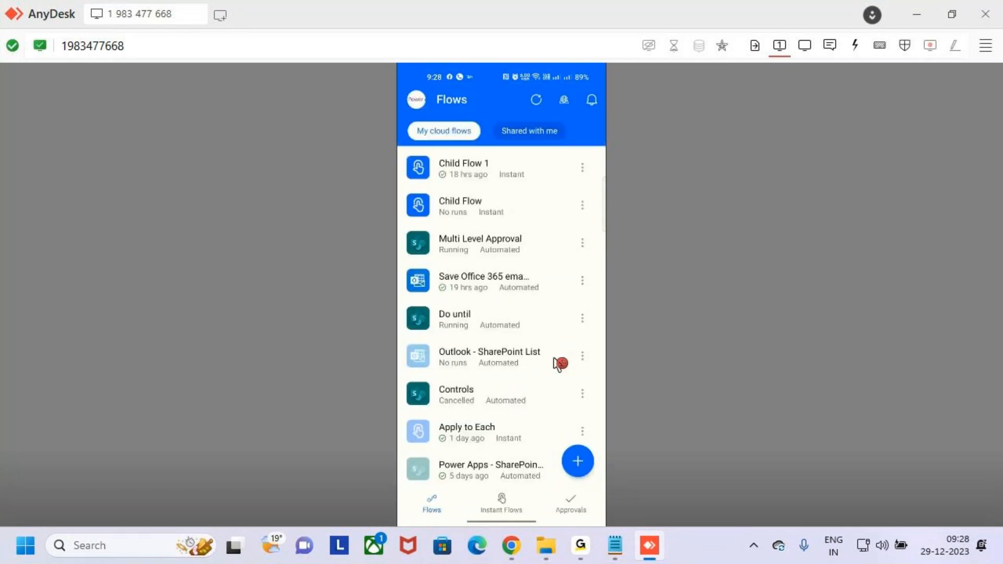
scroll(429, 213, down, 2)
scroll(488, 176, up, 4)
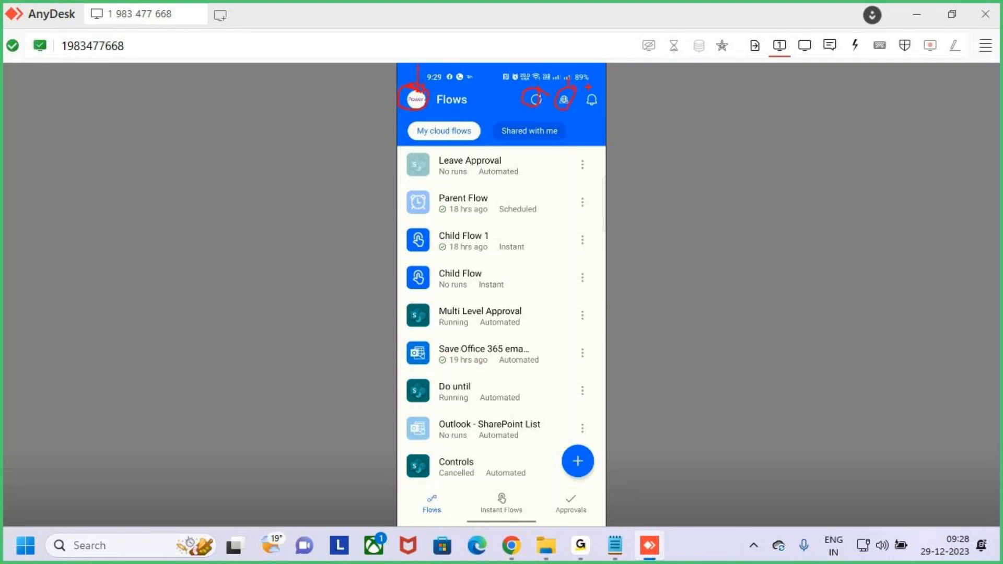
mouse_move(413, 121)
mouse_down()
mouse_move(445, 138)
mouse_move(553, 144)
mouse_up()
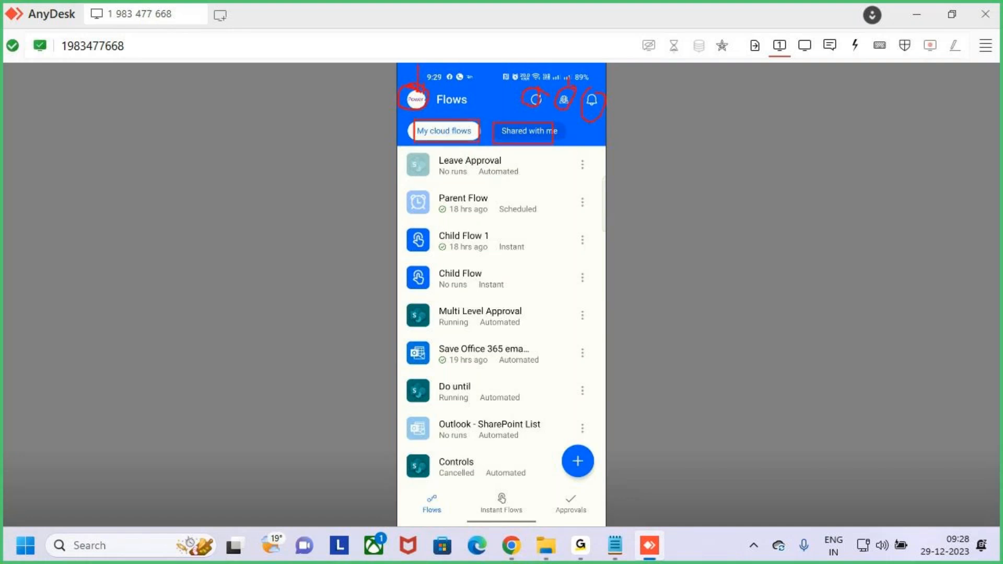
key(Escape)
click(542, 148)
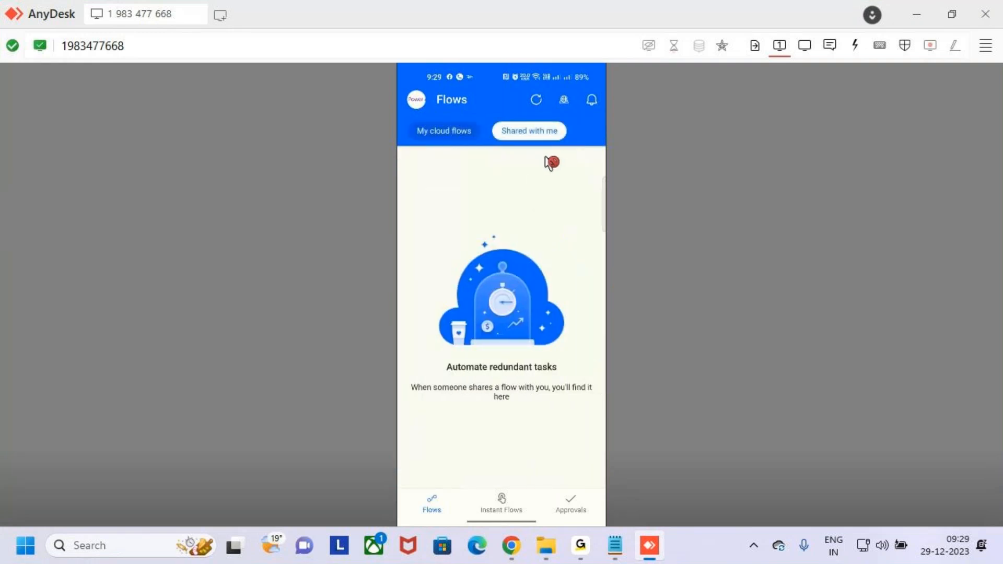
click(459, 137)
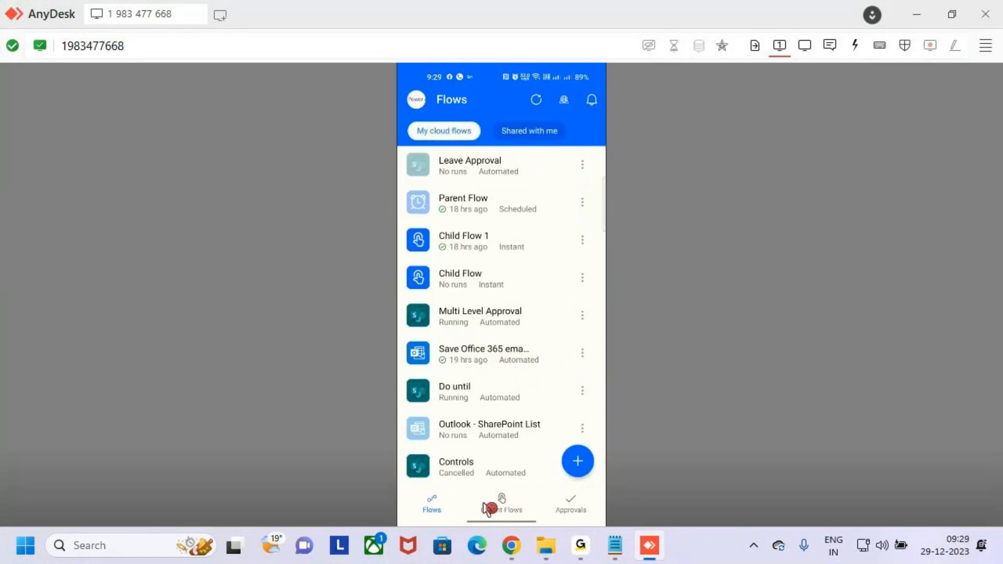
drag(471, 492, 527, 523)
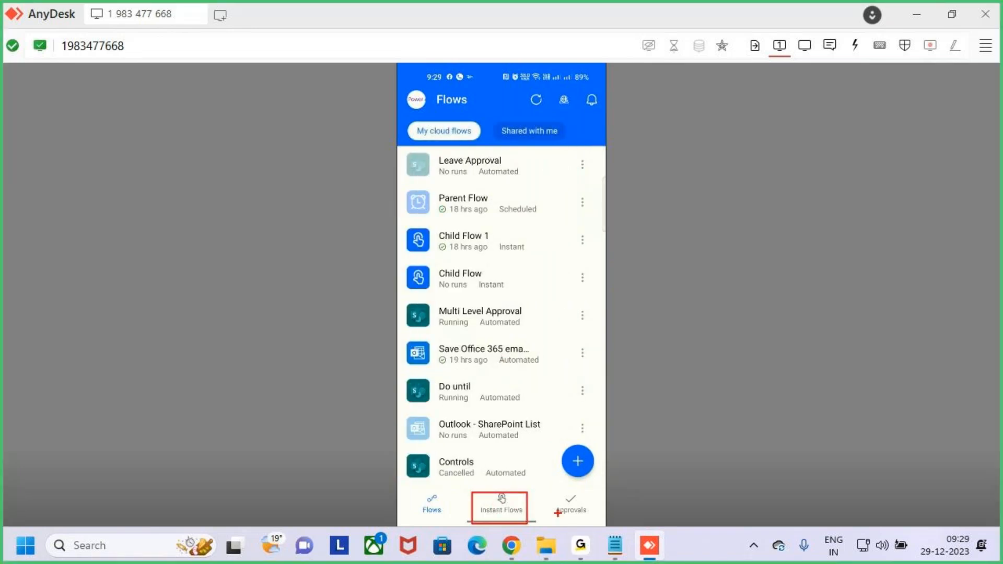
drag(557, 492, 602, 521)
mouse_move(562, 446)
mouse_down()
mouse_move(561, 470)
mouse_move(561, 445)
mouse_move(691, 343)
mouse_up()
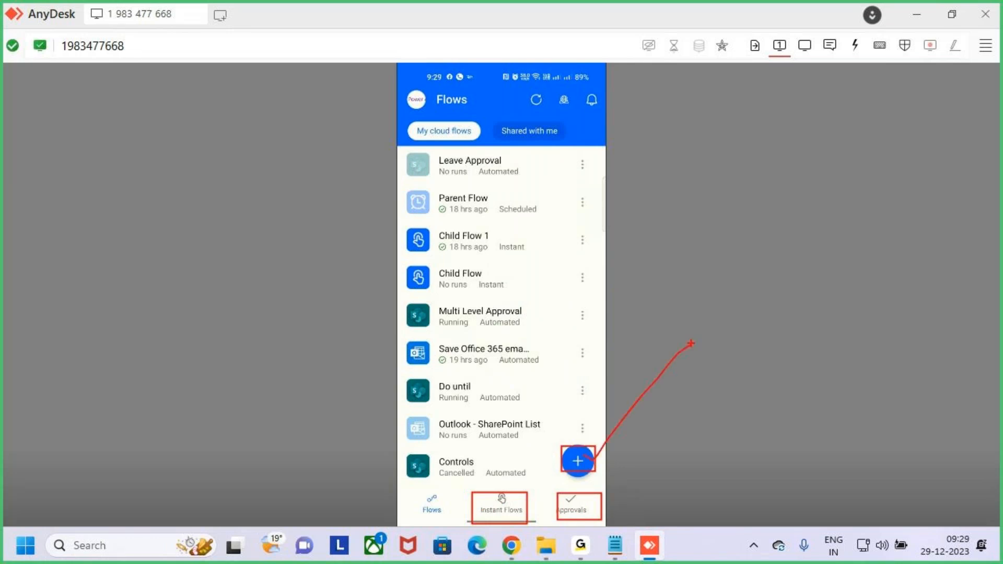
key(Escape)
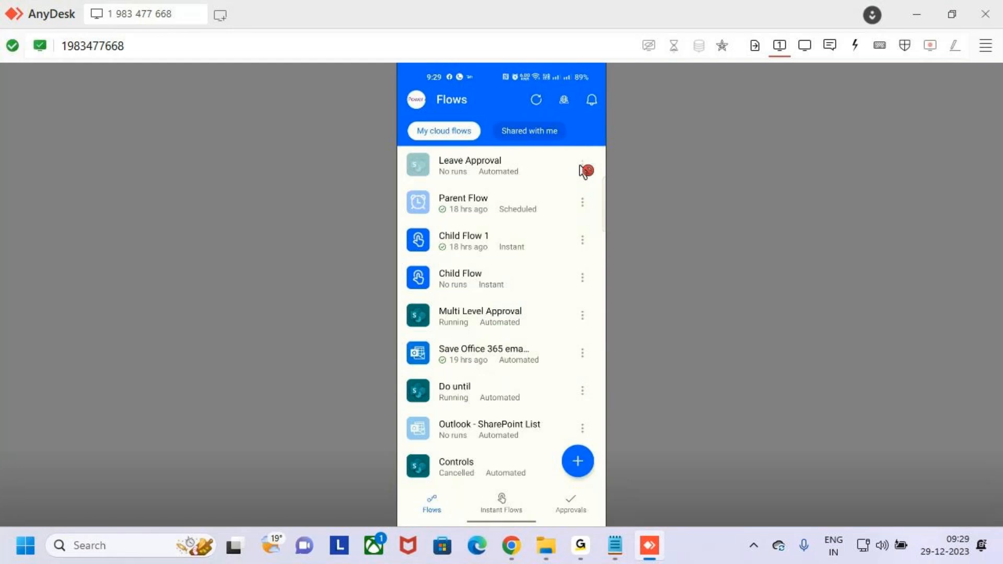
Step: Edit Leave Approval, briefly expanding and collapsing its Update item step
click(582, 165)
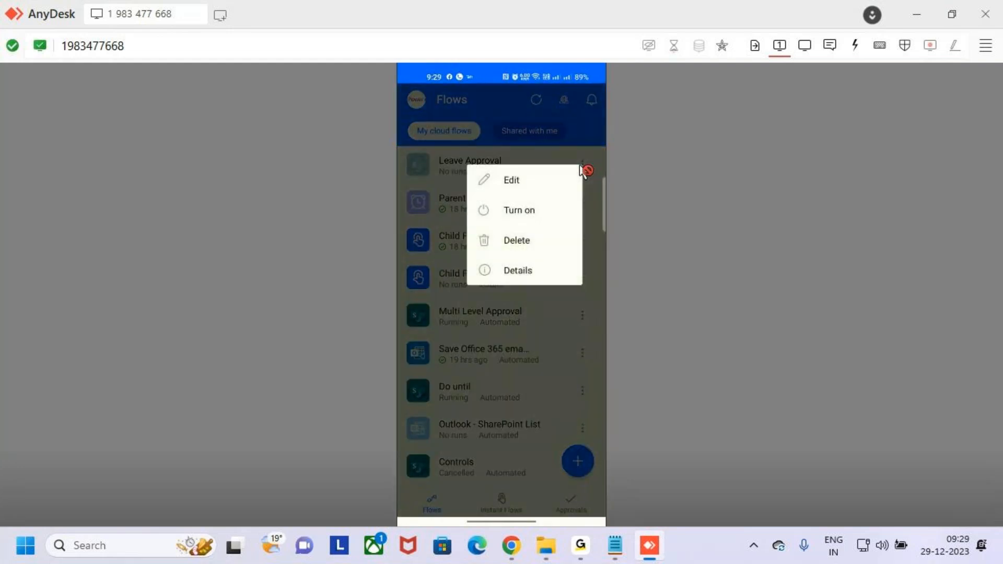
click(584, 170)
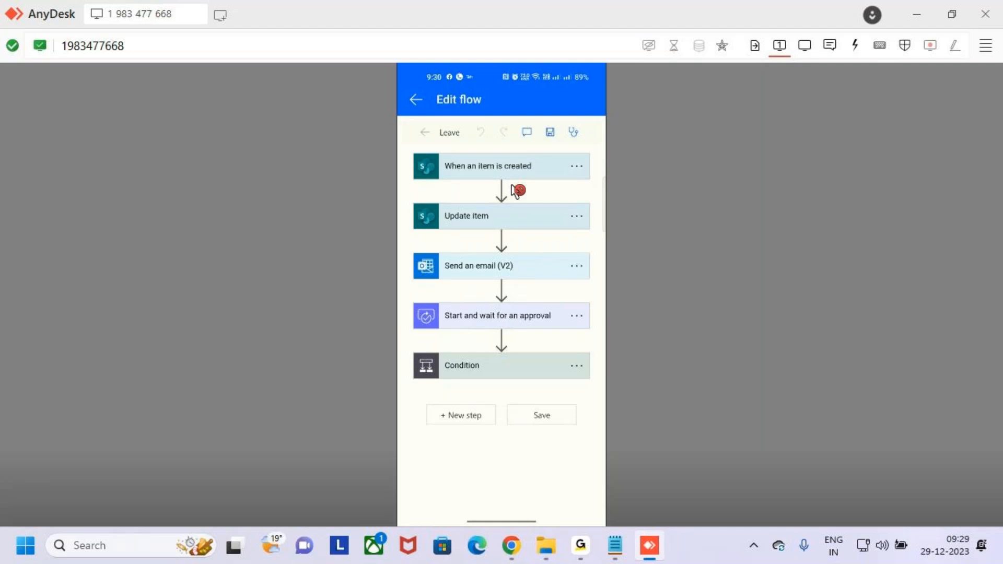
click(517, 194)
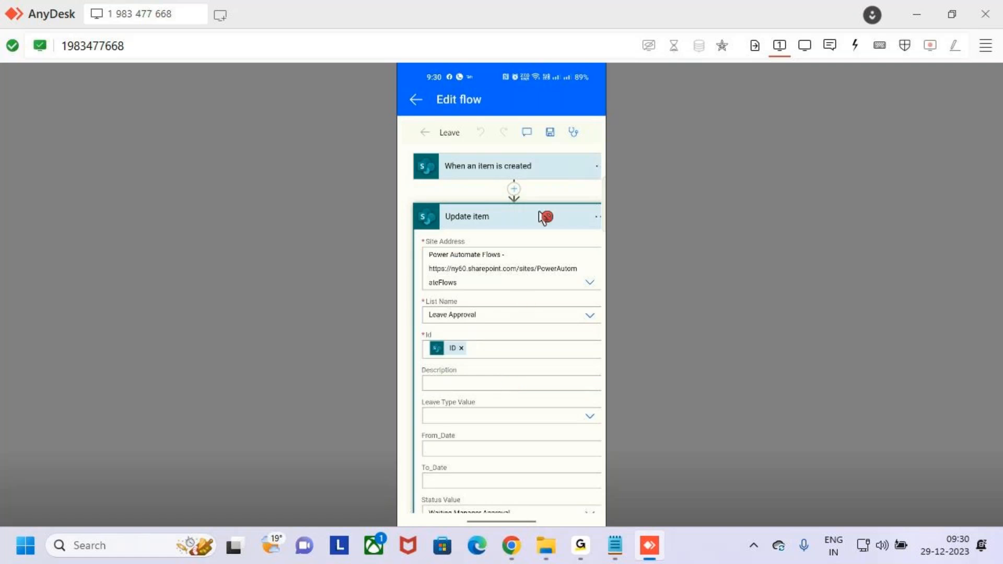
scroll(542, 218, right, 1)
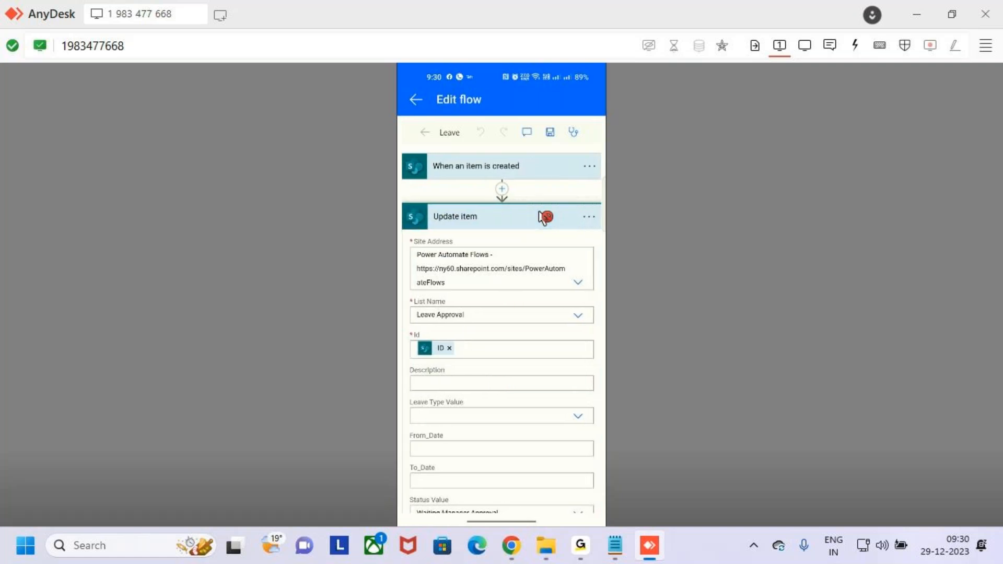
click(544, 217)
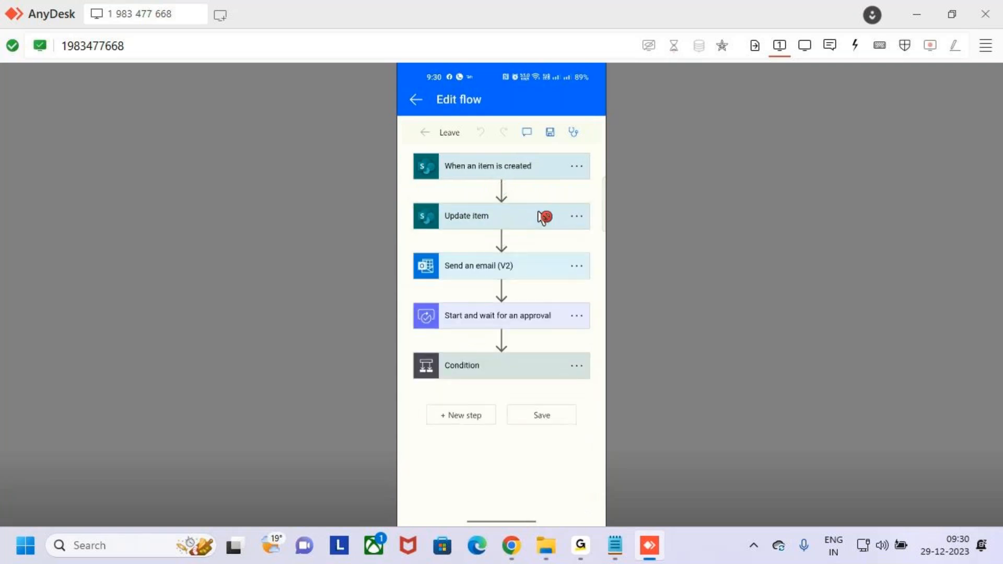
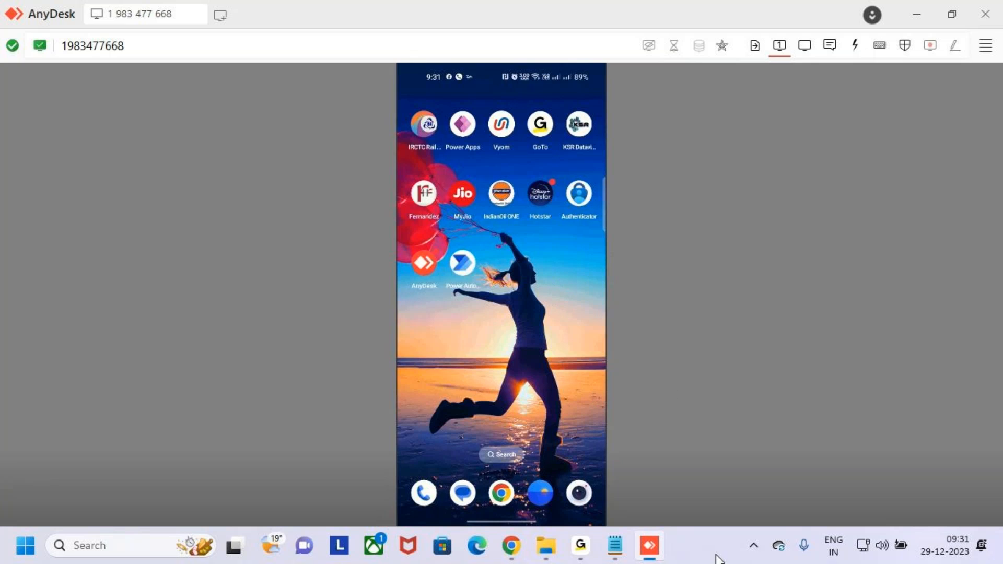
Step: Close the AnyDesk remote phone session and return to the Untitled Notepad topic list
click(651, 546)
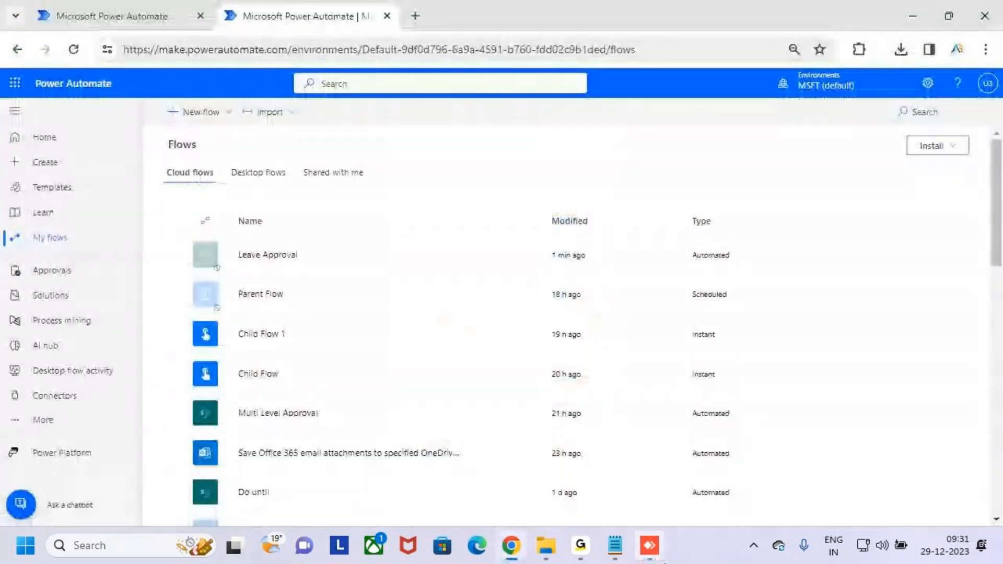
click(649, 546)
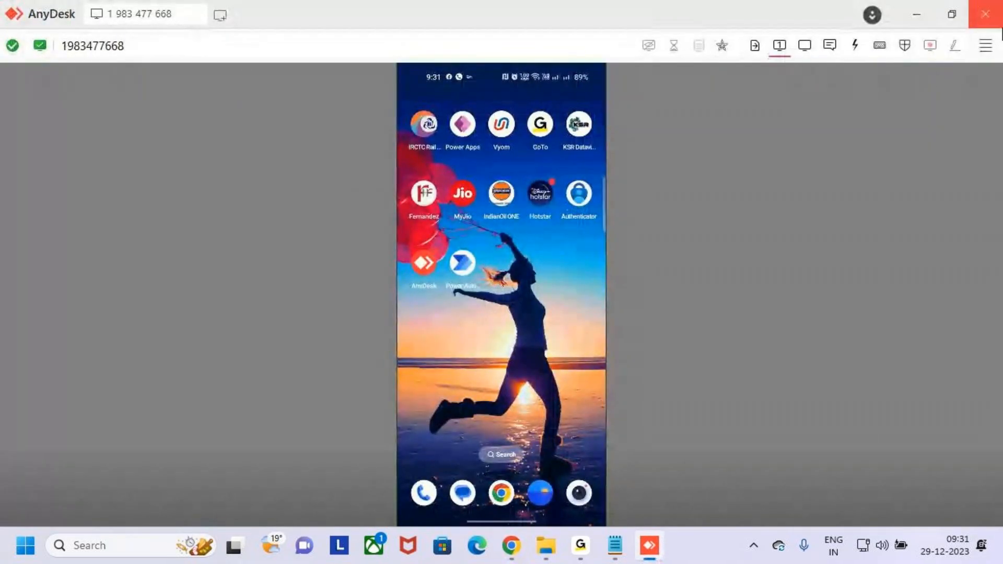
click(988, 16)
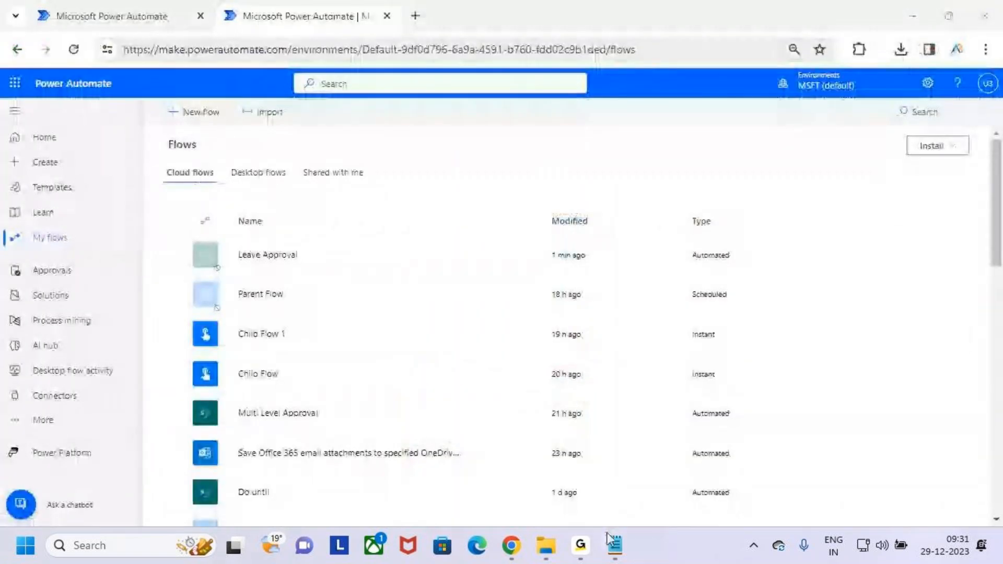
scroll(396, 334, down, 3)
scroll(412, 331, up, 3)
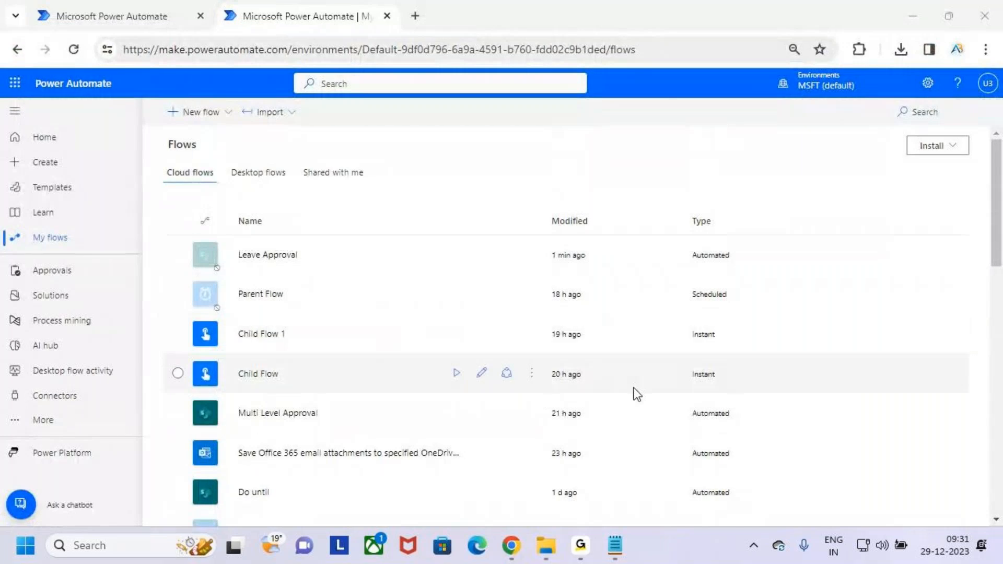
click(615, 546)
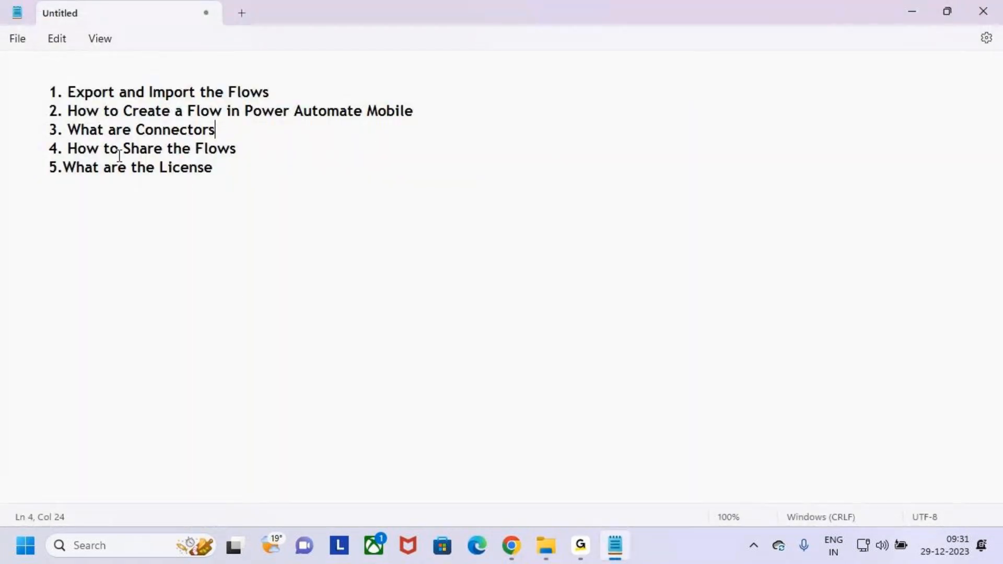
Step: Select the whole '3. What are Connectors' topic line for copying
drag(44, 129, 221, 136)
click(217, 130)
click(206, 133)
click(223, 132)
click(203, 131)
click(197, 133)
click(214, 129)
key(Down)
key(End)
click(196, 131)
click(185, 111)
click(217, 130)
click(205, 148)
click(224, 132)
drag(240, 127, 31, 130)
key(ctrl+c)
Step: Fix the ending of the word License in the topic list
click(220, 168)
key(BackSpace)
key(BackSpace)
text(se)
Step: Paste the Connectors heading below the list with a dashed underline, then open File Explorer
key(Return)
key(Return)
key(Return)
key(Tab)
key(ctrl+v)
key(Return)
key(Tab)
text(---------------------------)
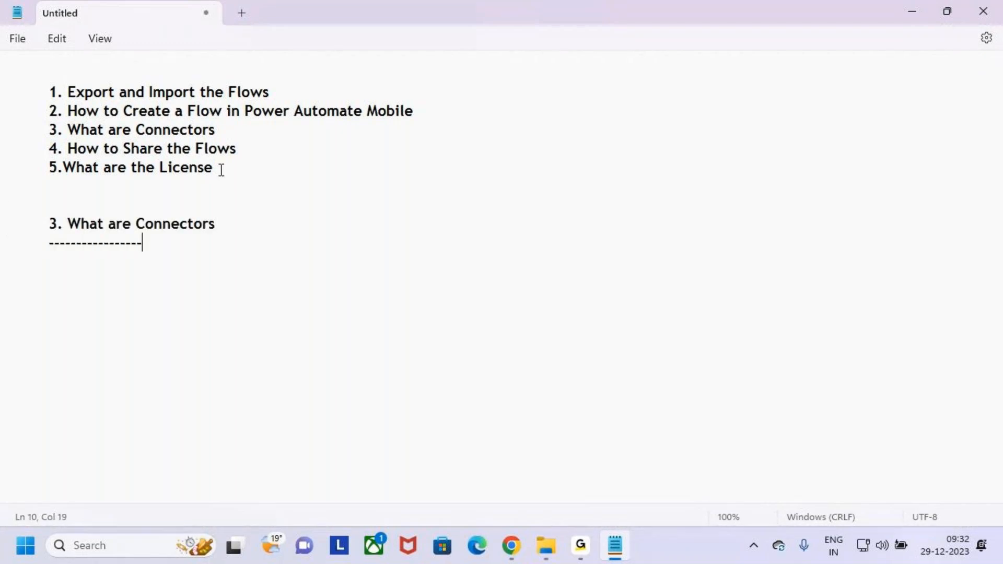
key(BackSpace)
key(BackSpace)
key(BackSpace)
key(BackSpace)
key(BackSpace)
key(BackSpace)
key(BackSpace)
key(BackSpace)
text(---------------)
key(alt+Tab)
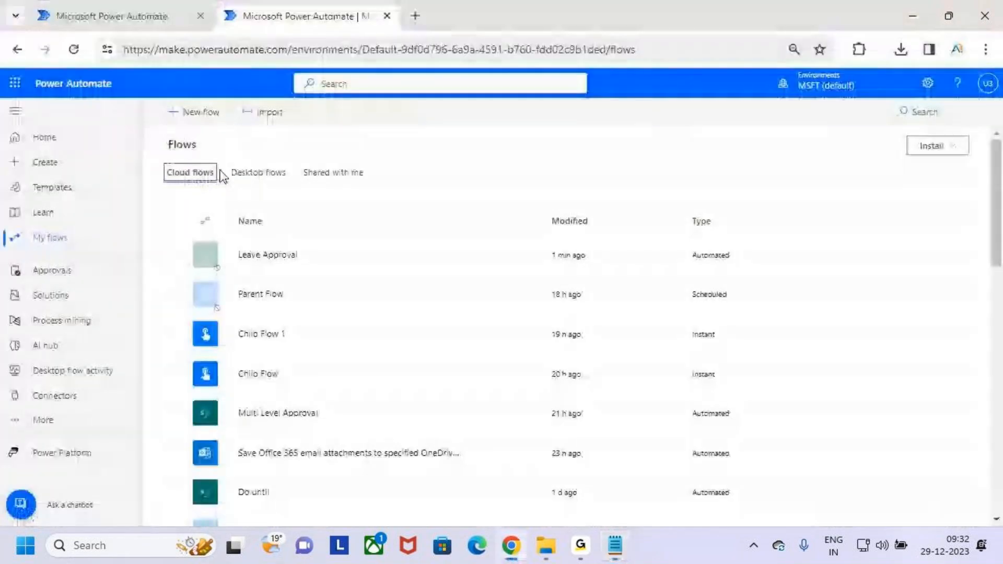
key(super+e)
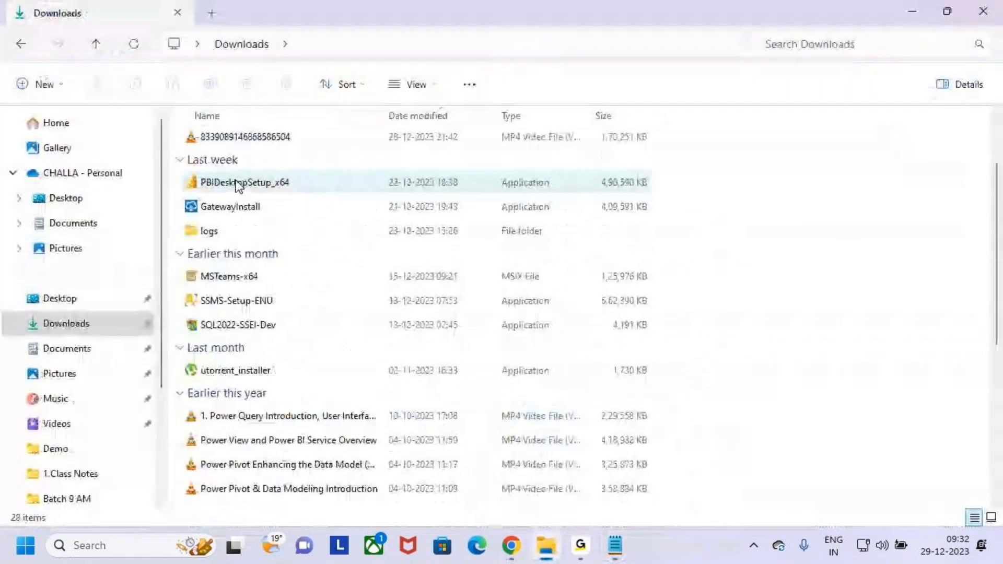
Step: Open '11.Export and Import' from Desktop > MS Power Platform > Power Automate > 4.Class Notes > 1.Class Notes
click(79, 205)
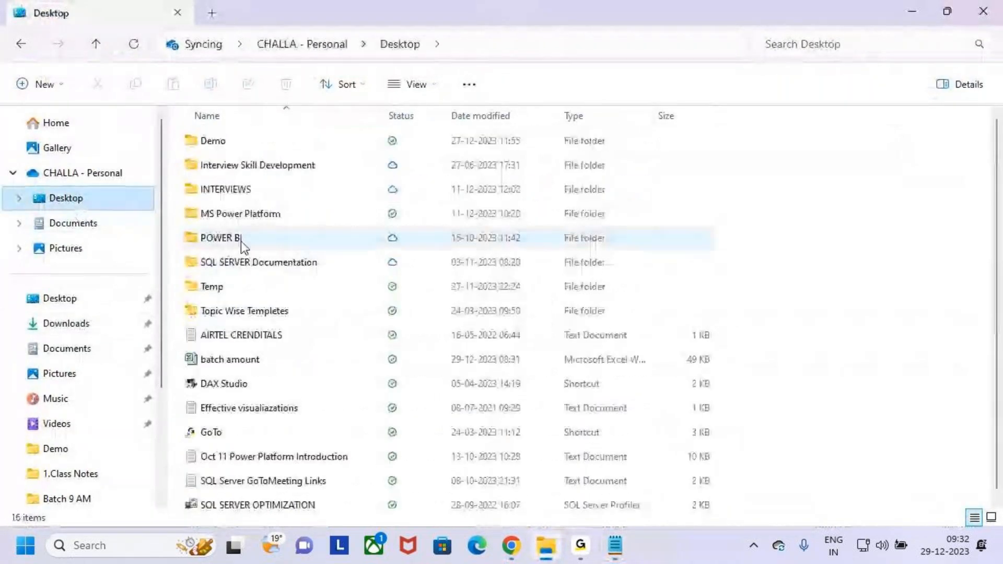
click(205, 214)
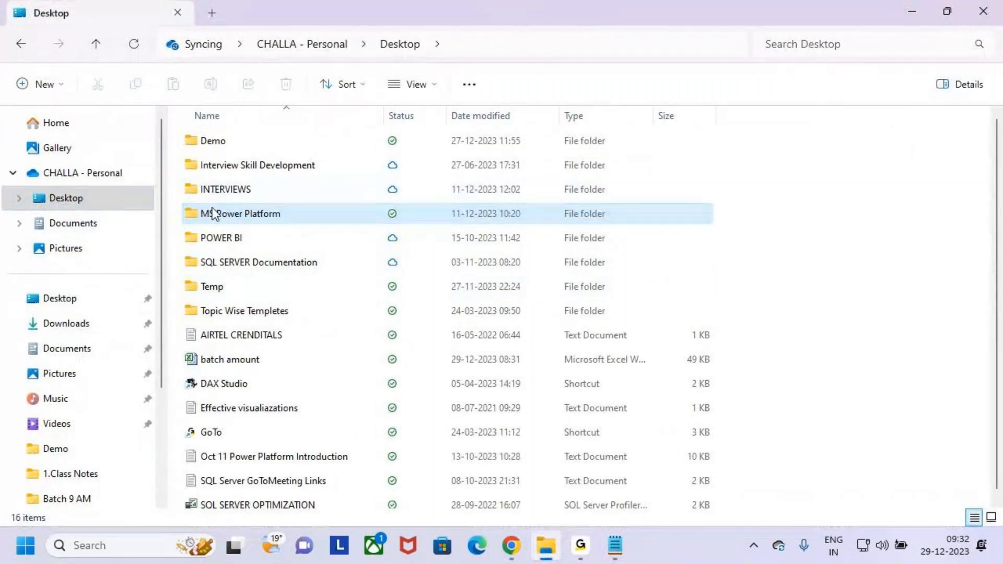
double_click(193, 213)
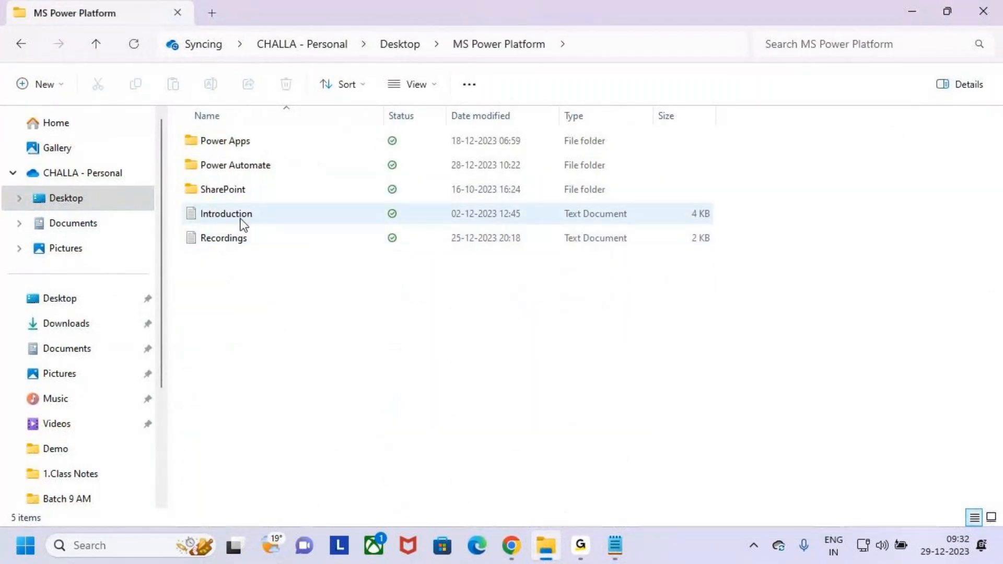
double_click(206, 163)
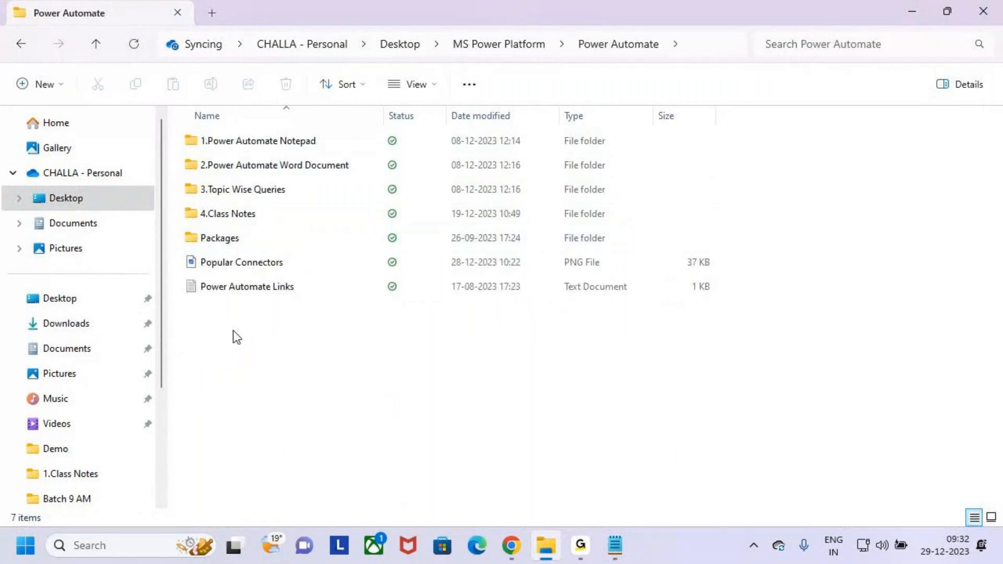
double_click(199, 214)
double_click(198, 148)
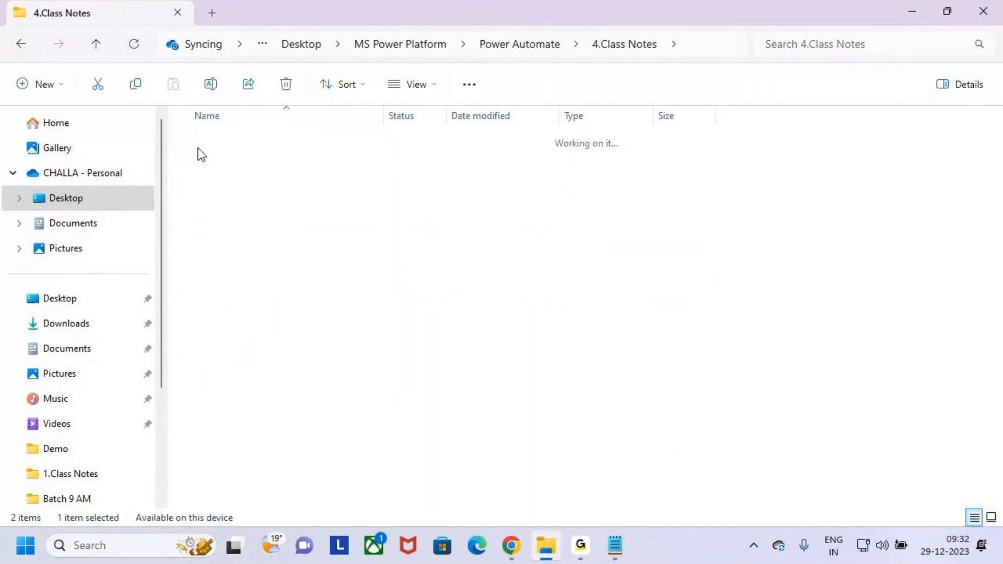
double_click(214, 383)
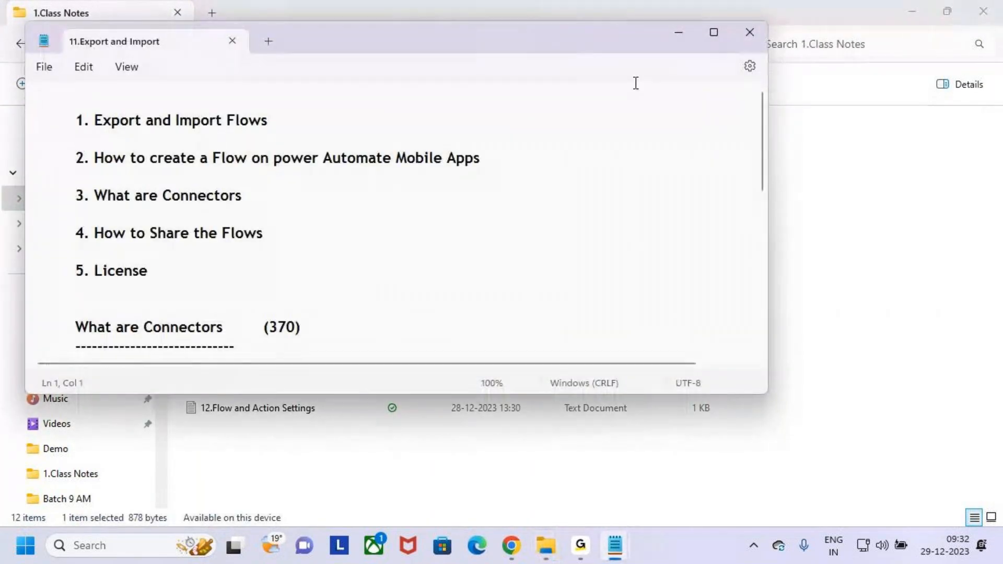
Step: Maximize the notes, copy the connectors explanation ending at Logic Apps, and return to the flows page
click(709, 33)
scroll(128, 400, down, 2)
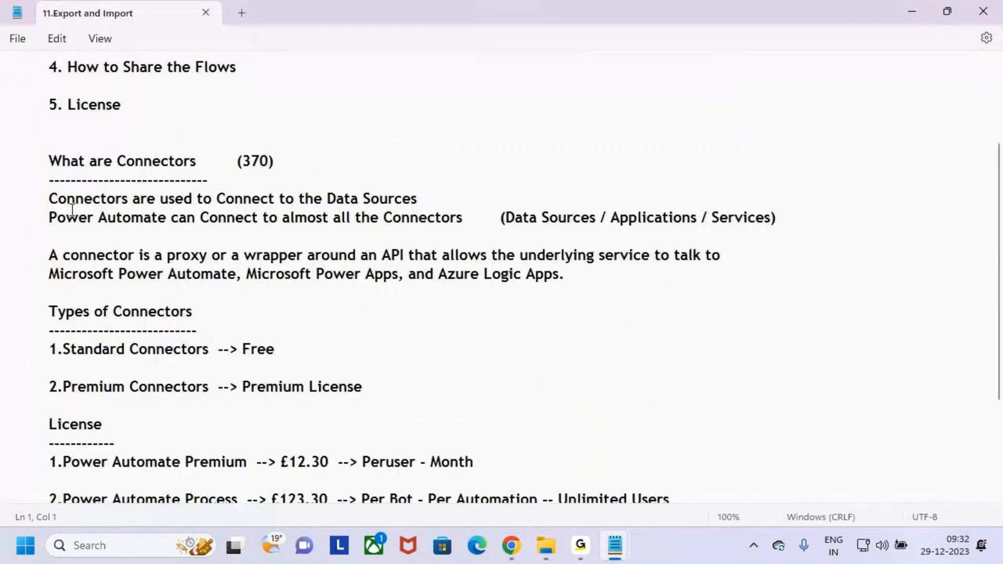
drag(50, 162, 565, 279)
key(alt+Tab)
key(alt+Tab)
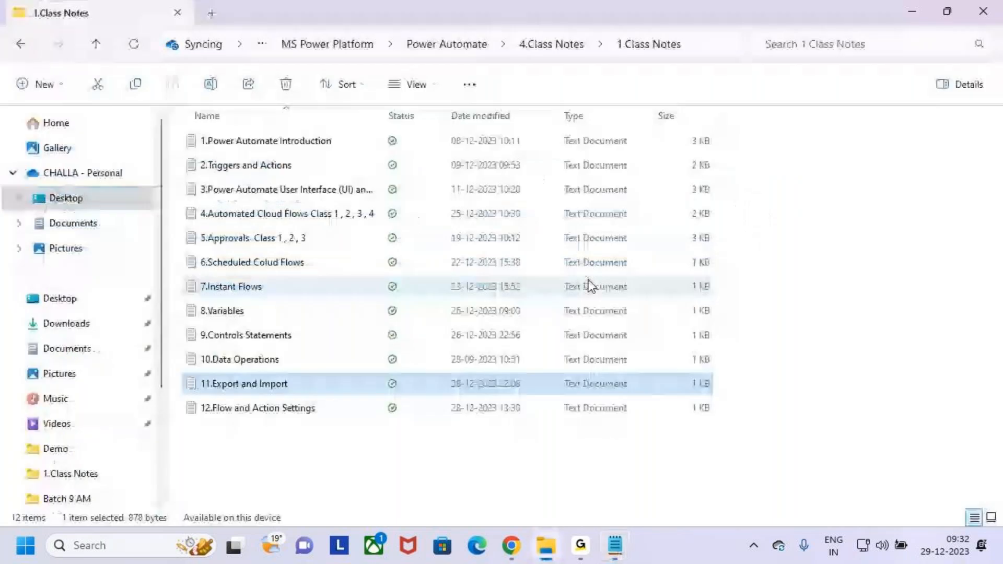
key(alt+Tab)
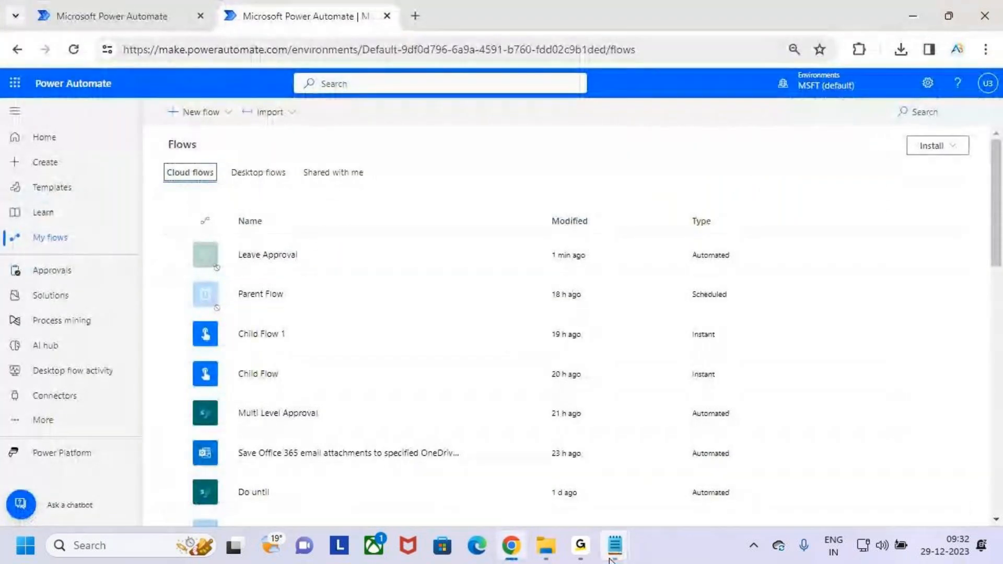
Step: Paste the connectors notes under the underline and delete the duplicate heading and dashes
mouse_move(615, 545)
click(555, 477)
click(18, 264)
text(What are Connectors	(370) 	----------------------------- 	Connectors are used to Connect to the Data Sources 	Power Automate can Connect to almost all the Connectors	(Data Sources / Applications / Services)  	A connector is a proxy or a wrapper around an API that allows the underlying service to talk to 	Microsoft Power Automate, Microsoft Power Apps, and Azure Logic Apps.)
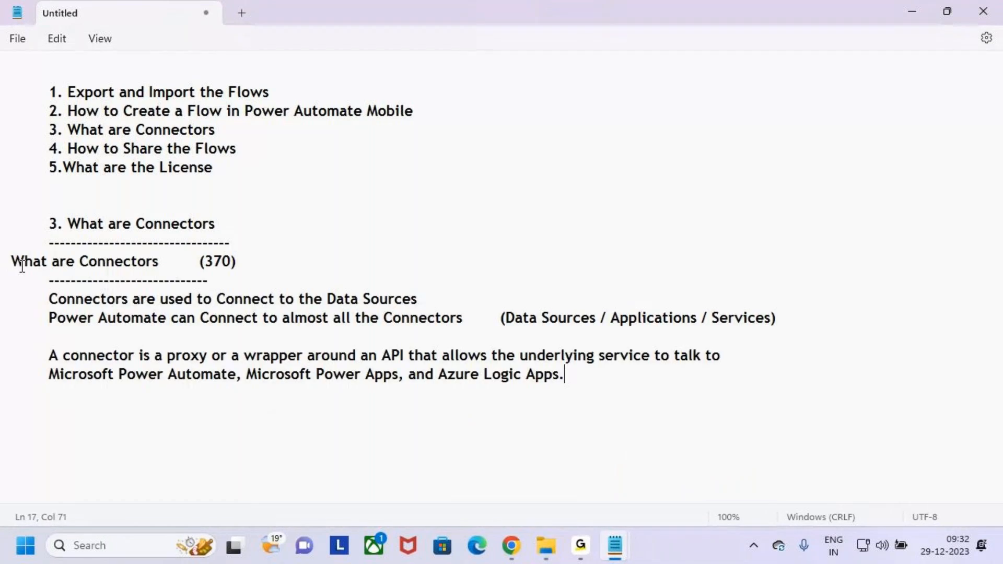
click(21, 260)
key(Home)
key(Tab)
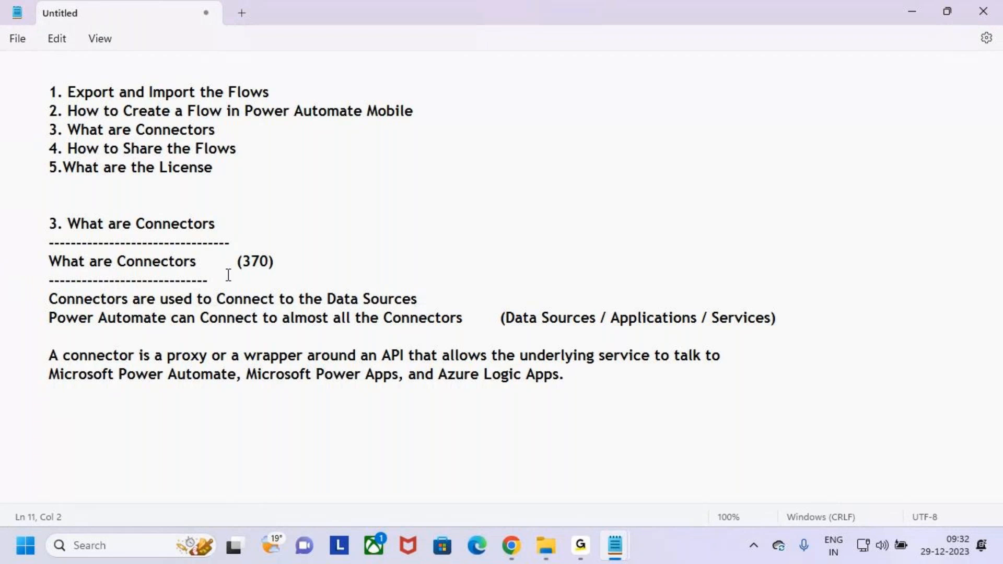
drag(221, 280, 2, 265)
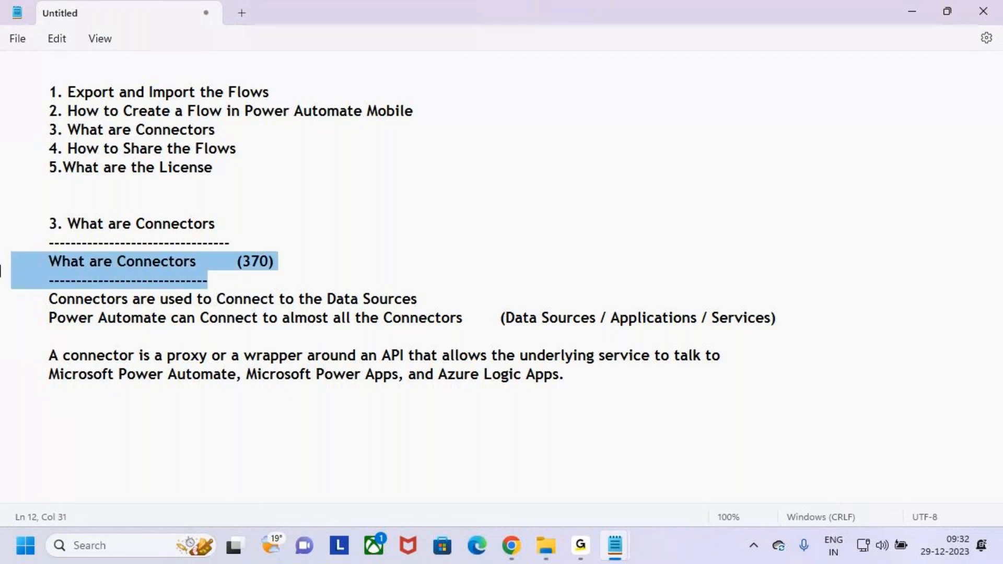
key(Delete)
key(BackSpace)
Step: Add (370) after the Connectors heading and highlight the data-sources sentence
key(Up)
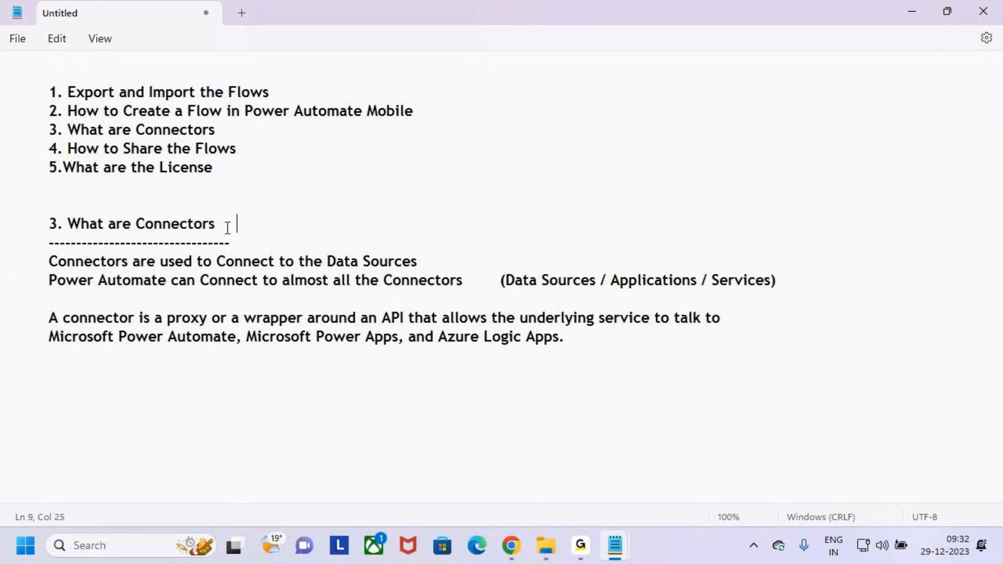
text(())
key(Left)
text(370)
click(116, 225)
drag(116, 225, 194, 225)
drag(195, 262, 427, 264)
click(433, 265)
Step: Annotate the data-sources sentence with a box, arrow and notes Share, Outlook, API, Teams, then clear
key(ctrl+2)
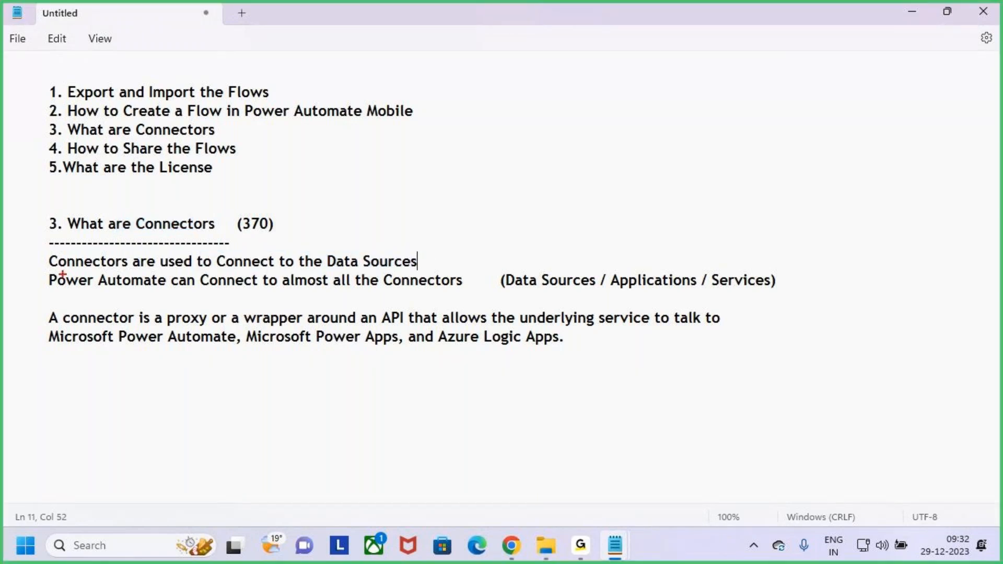
drag(42, 254, 457, 274)
drag(358, 221, 362, 272)
mouse_move(514, 199)
mouse_down()
mouse_move(491, 204)
mouse_move(465, 272)
mouse_up()
mouse_move(513, 191)
mouse_down()
mouse_move(549, 260)
mouse_move(600, 230)
mouse_move(615, 256)
mouse_up()
mouse_move(697, 171)
mouse_down()
mouse_move(679, 219)
mouse_move(700, 172)
mouse_up()
mouse_move(720, 168)
mouse_down()
mouse_move(720, 175)
mouse_move(797, 121)
mouse_move(794, 207)
mouse_move(883, 178)
mouse_move(921, 137)
mouse_move(925, 175)
mouse_up()
drag(736, 347, 838, 343)
mouse_move(831, 303)
mouse_down()
mouse_move(842, 326)
mouse_move(877, 312)
mouse_up()
mouse_move(559, 396)
mouse_down()
mouse_move(618, 425)
mouse_move(782, 404)
mouse_up()
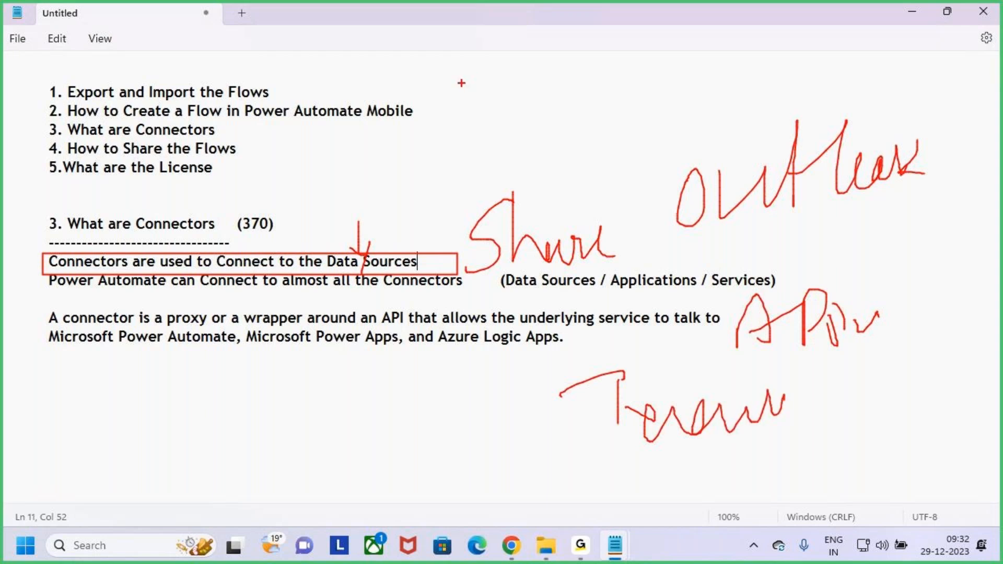
mouse_move(468, 64)
mouse_down()
mouse_move(467, 124)
mouse_move(465, 83)
mouse_move(499, 83)
mouse_up()
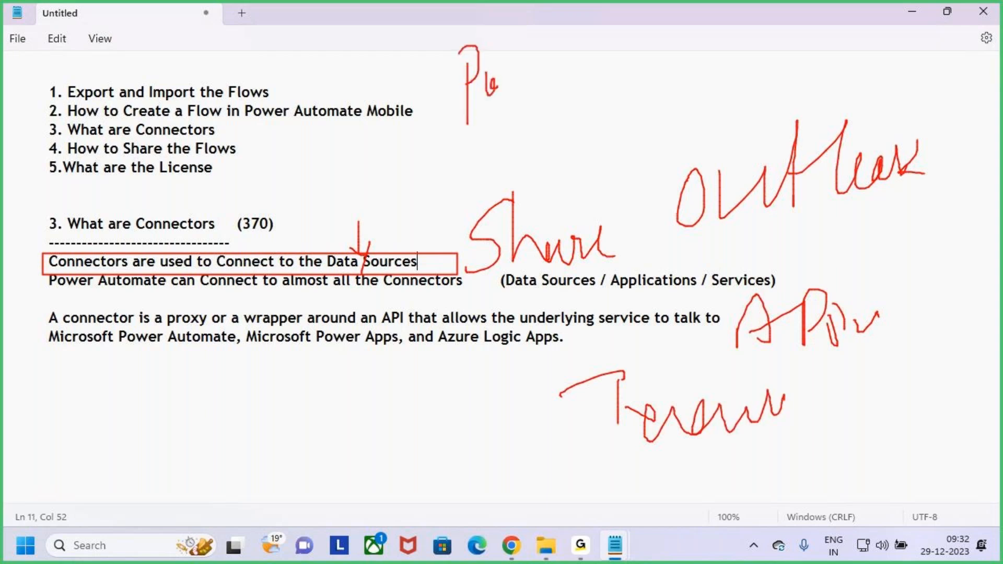
key(Escape)
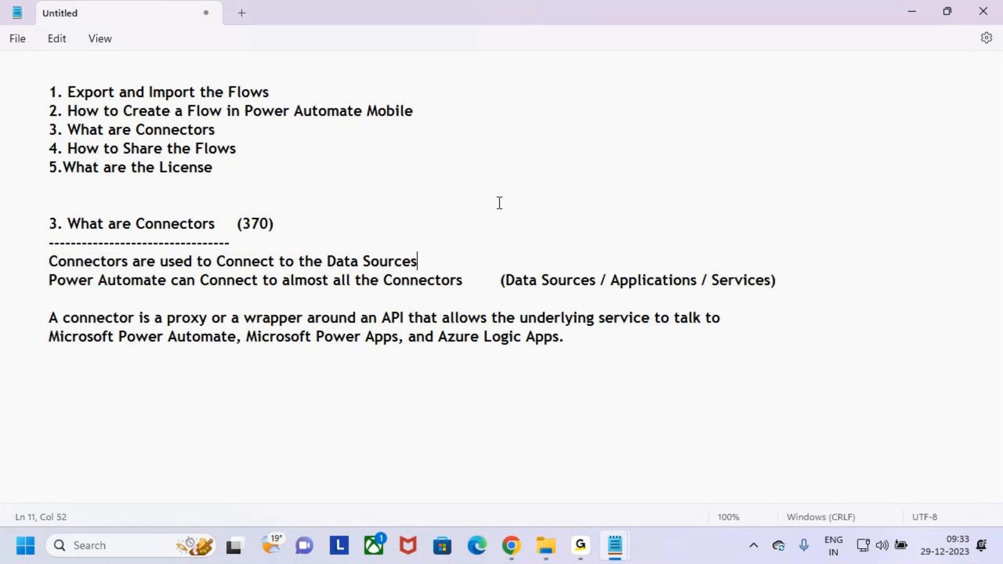
Step: Open the Leave Approval flow details and mark its title and Connections section
click(511, 557)
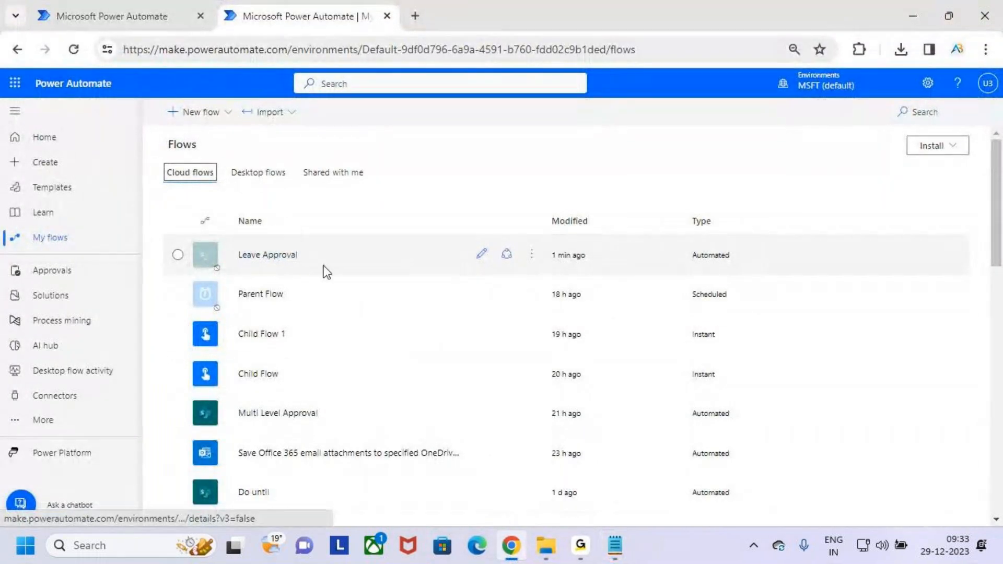
click(268, 262)
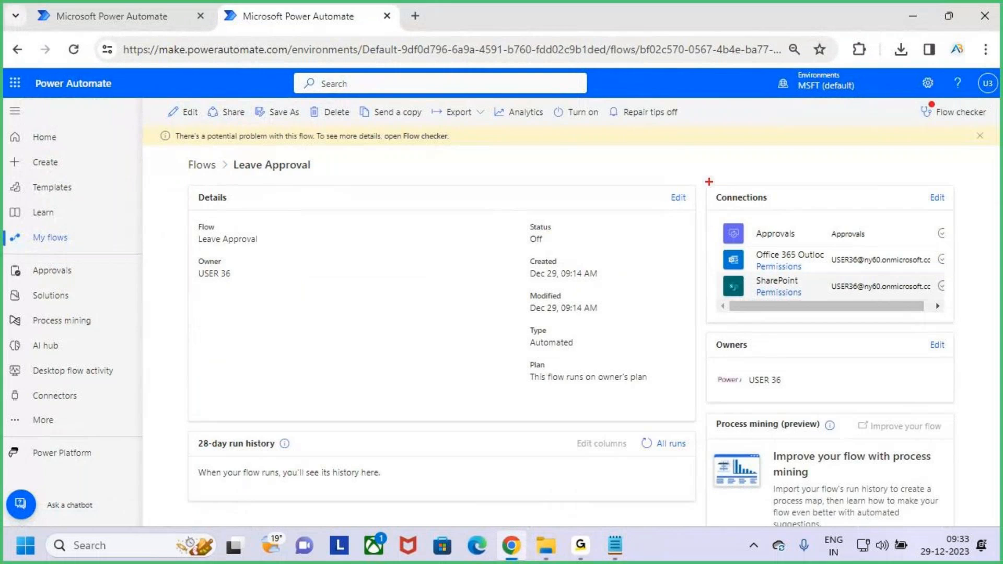
mouse_move(804, 152)
mouse_down()
mouse_move(816, 195)
mouse_move(828, 201)
mouse_up()
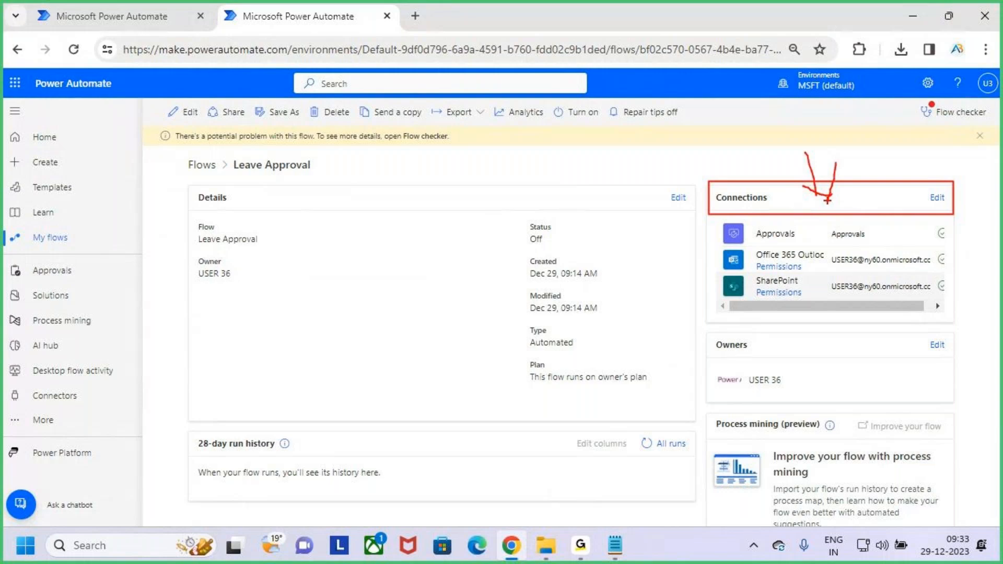
drag(219, 153, 329, 172)
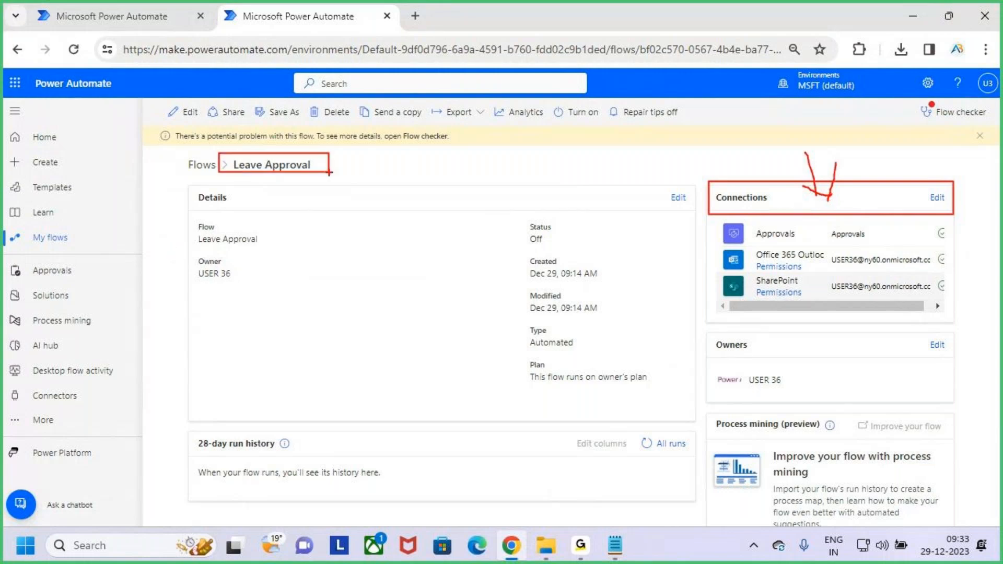
key(Escape)
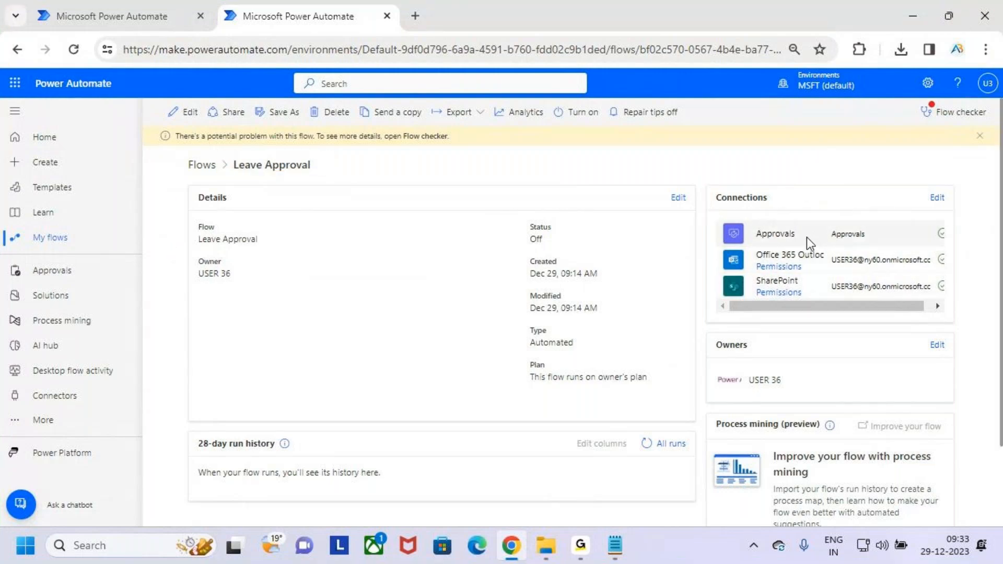
Step: Mark the Office 365 Outlook connection and the full connections list, then minimize the browser
key(ctrl+2)
mouse_move(721, 248)
mouse_down()
mouse_move(744, 277)
mouse_move(747, 302)
mouse_up()
key(Escape)
scroll(782, 311, right, 1)
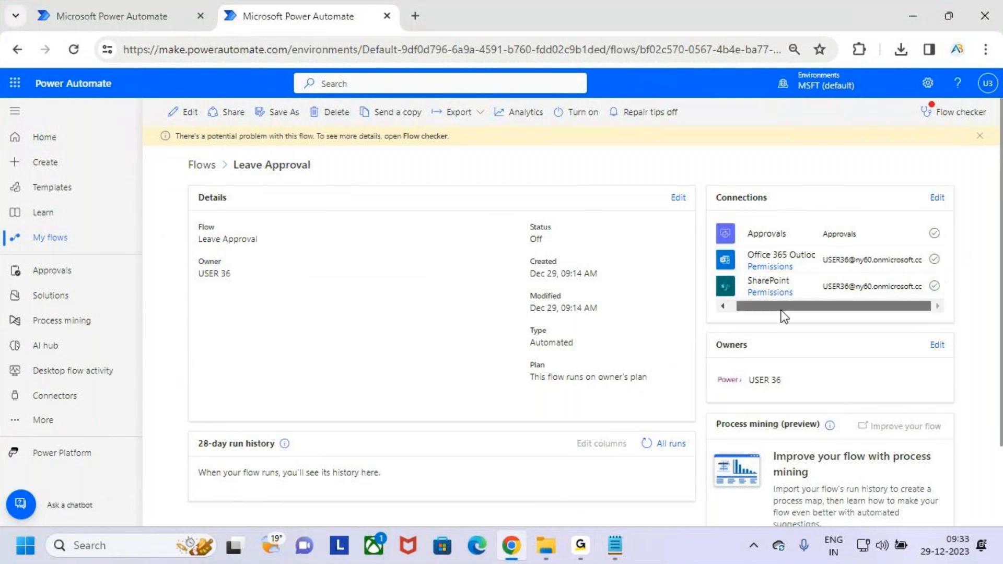
drag(835, 313, 713, 314)
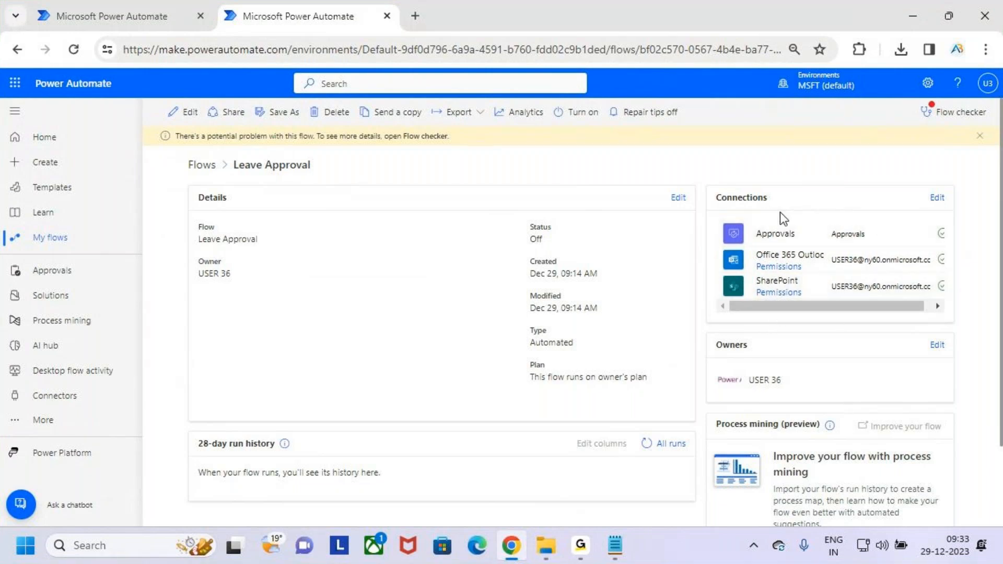
key(ctrl+2)
drag(717, 215, 949, 325)
drag(893, 284, 999, 157)
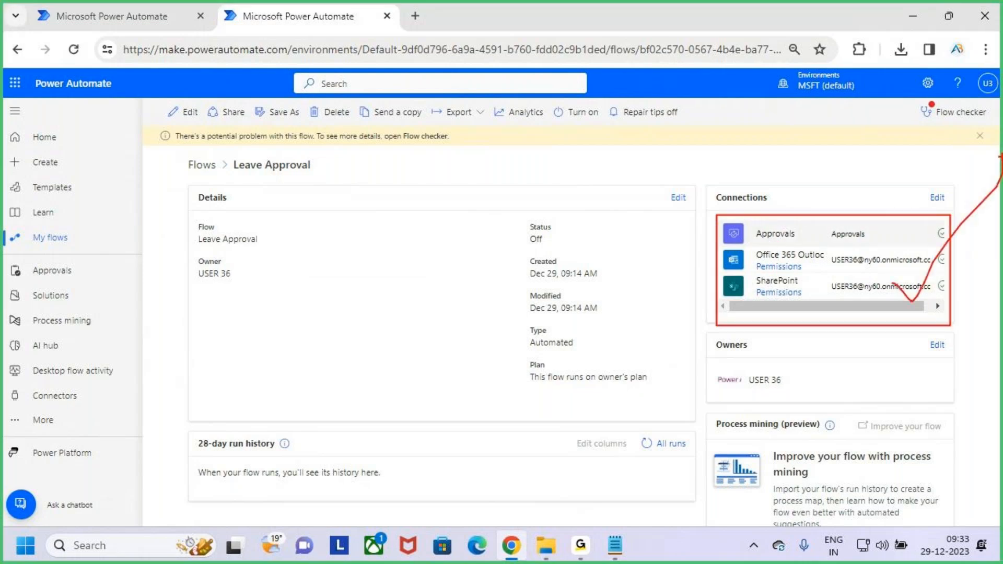
key(Escape)
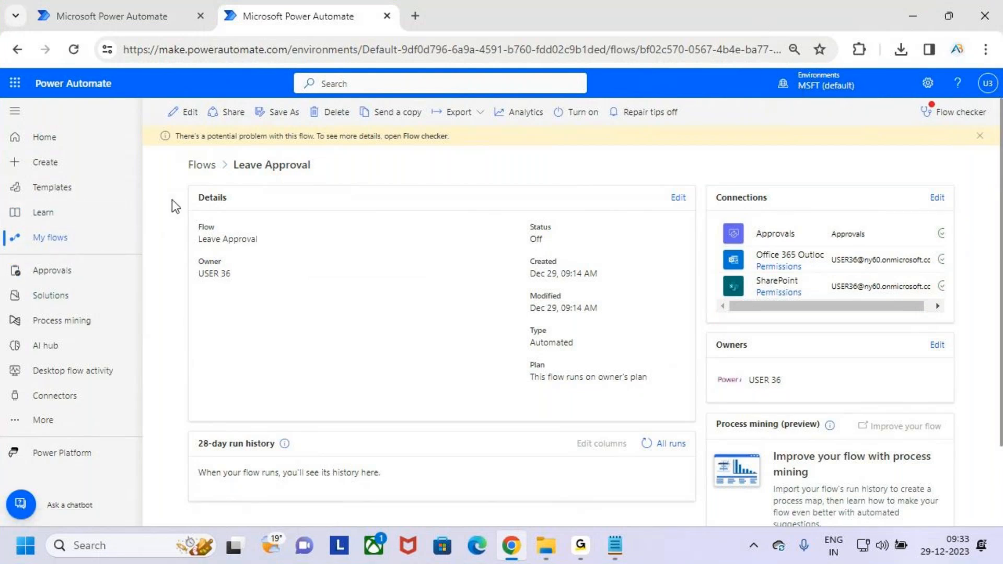
click(911, 15)
drag(49, 260, 479, 262)
click(479, 263)
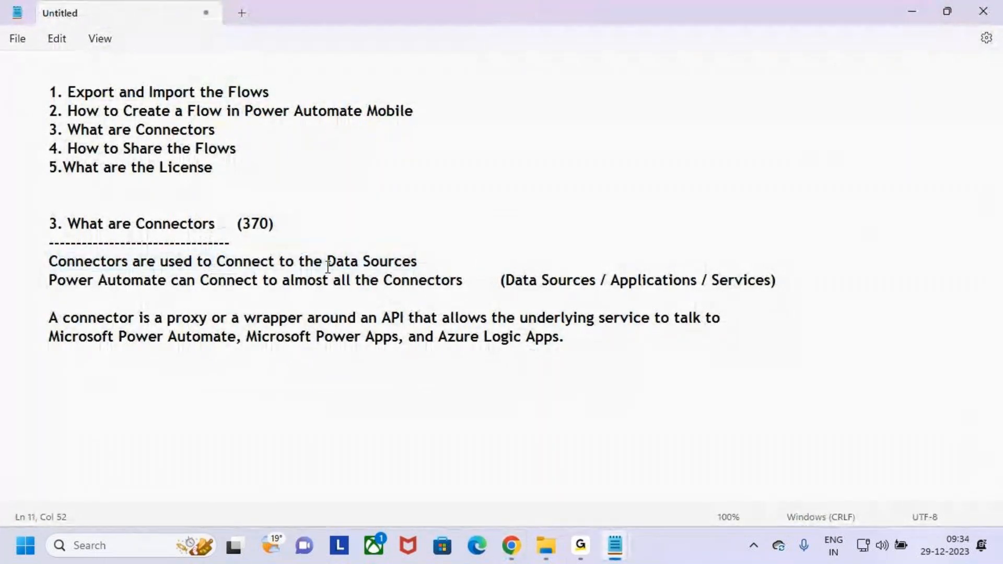
drag(327, 262, 462, 264)
drag(144, 223, 283, 223)
click(327, 209)
key(ctrl+2)
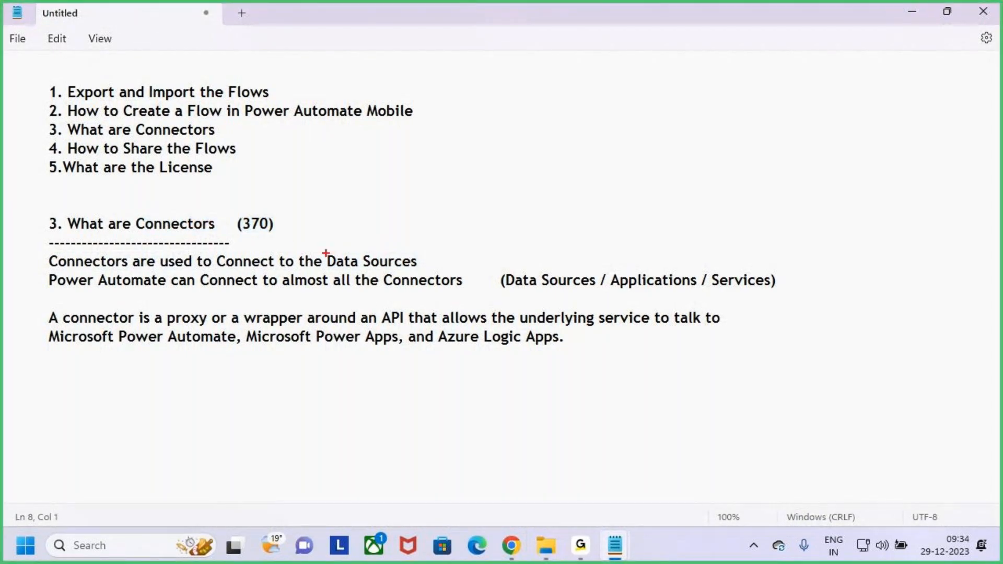
drag(322, 251, 455, 273)
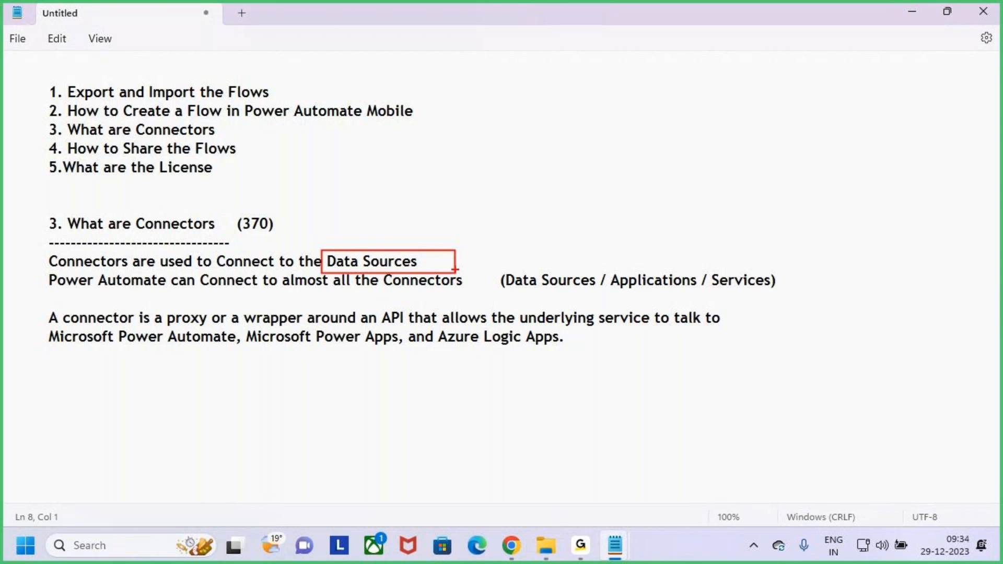
key(Escape)
key(ctrl+2)
drag(325, 251, 429, 271)
drag(128, 213, 227, 238)
mouse_move(185, 182)
mouse_down()
mouse_move(185, 216)
mouse_move(201, 201)
mouse_up()
key(Escape)
drag(50, 282, 474, 277)
key(ctrl+2)
mouse_move(321, 246)
mouse_down()
mouse_move(389, 270)
mouse_move(428, 271)
mouse_up()
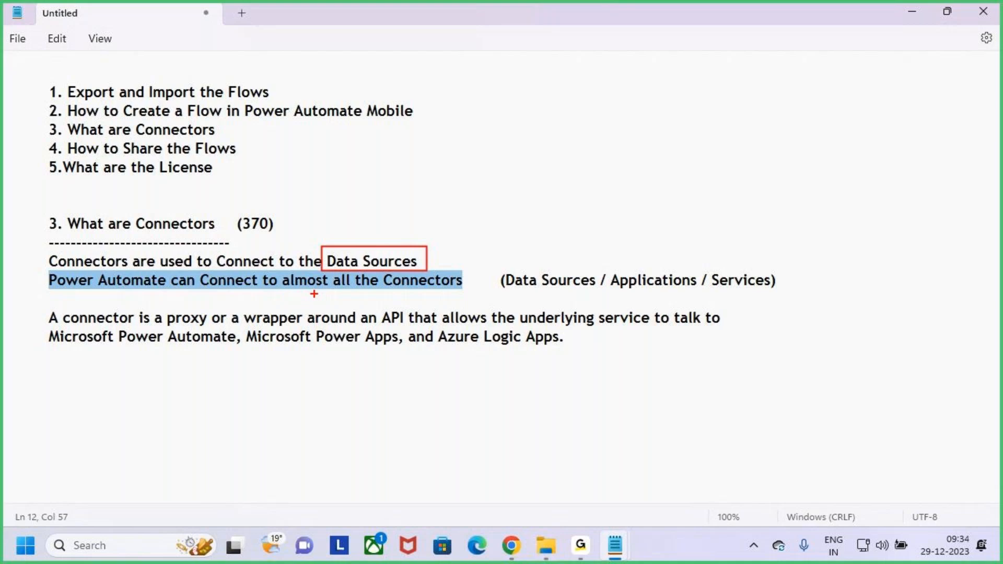
drag(290, 289, 460, 289)
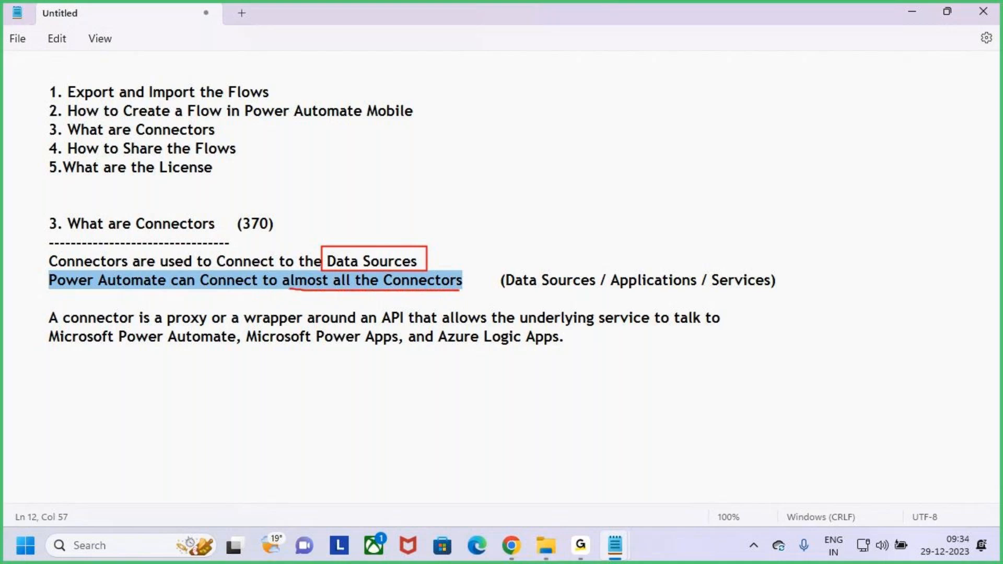
mouse_move(265, 204)
mouse_down()
mouse_move(237, 203)
mouse_move(274, 243)
mouse_up()
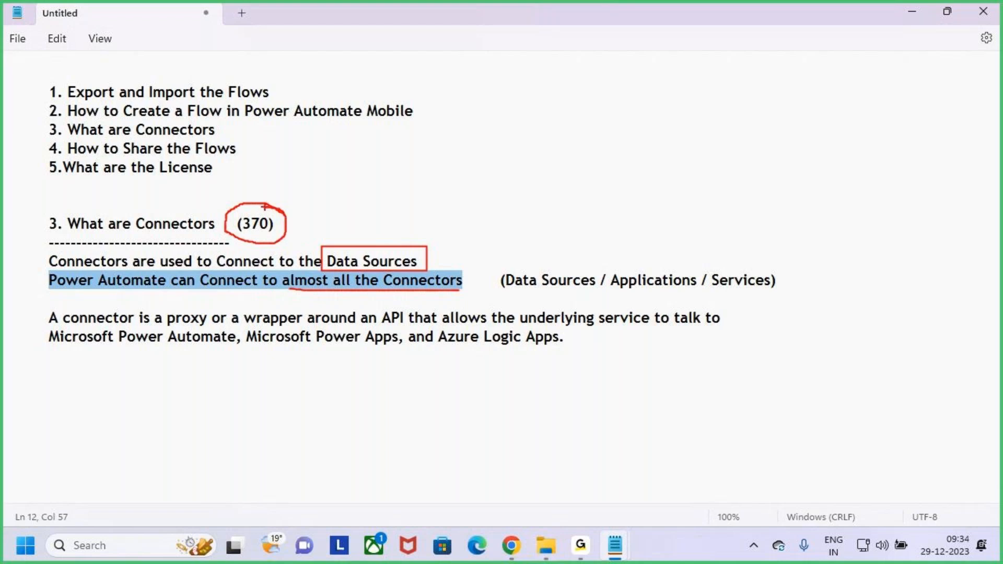
mouse_move(267, 173)
mouse_down()
mouse_move(268, 206)
mouse_move(282, 192)
mouse_up()
key(Escape)
click(389, 298)
drag(384, 280, 819, 282)
click(834, 279)
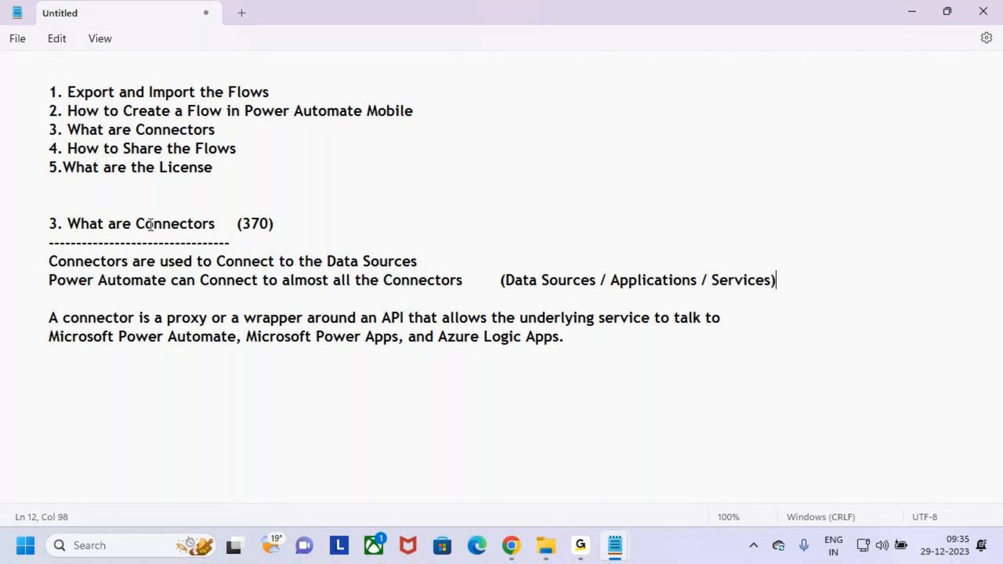
Step: Box and tick the paragraph defining a connector in the notes
drag(133, 223, 244, 231)
click(265, 240)
drag(143, 280, 10, 261)
click(127, 336)
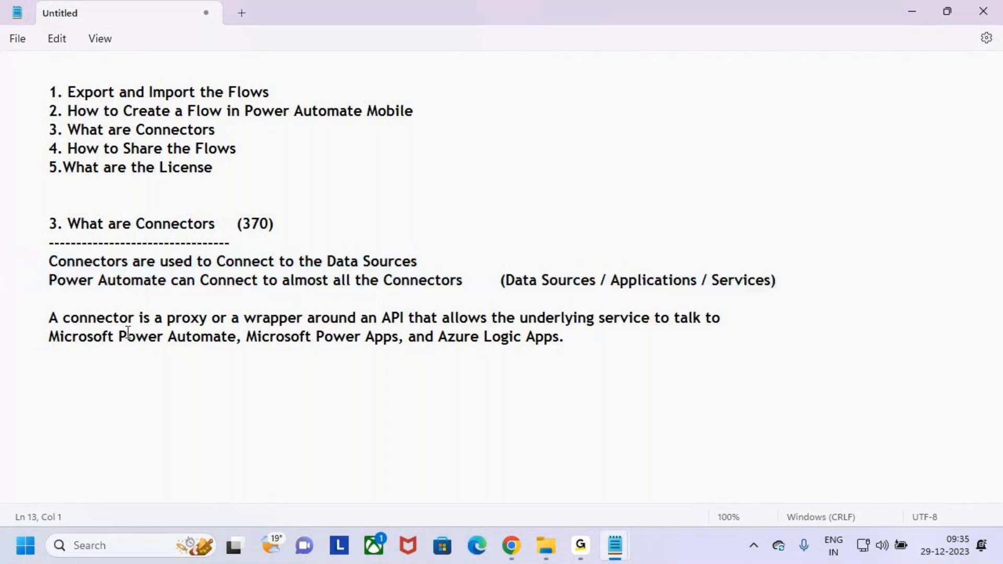
key(ctrl+2)
mouse_move(29, 307)
mouse_down()
mouse_move(150, 329)
mouse_move(794, 340)
mouse_move(782, 360)
mouse_up()
drag(766, 324, 824, 277)
key(Escape)
Step: Change 'A connector' to 'A Connector' in the definition sentence
click(70, 320)
key(BackSpace)
text(C)
Step: Mark up 'proxy or a wrapper', the API phrase, and Power Automate, Power Apps, Azure Logic Apps
drag(168, 319, 308, 325)
key(ctrl+2)
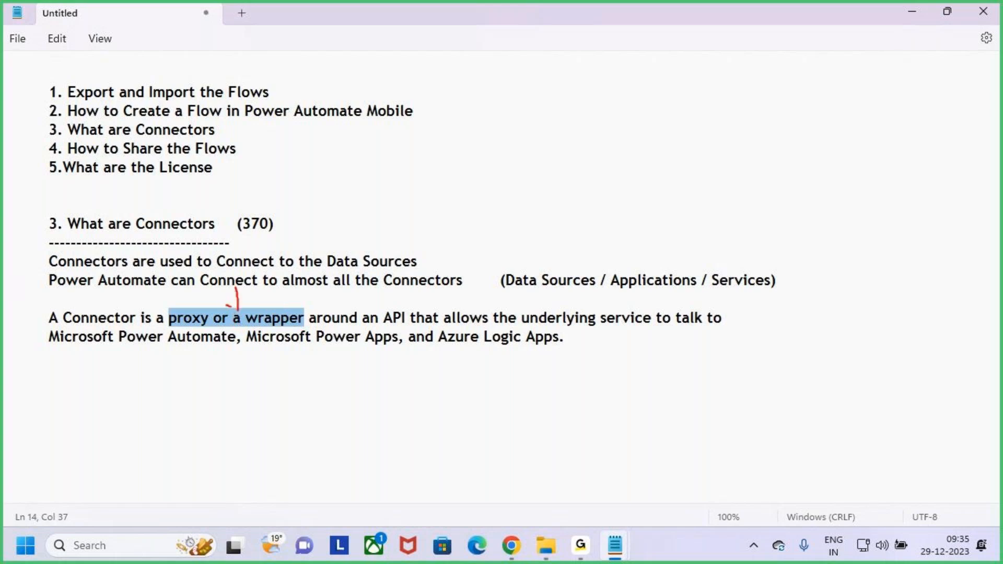
drag(236, 311, 245, 302)
mouse_move(375, 305)
mouse_down()
mouse_move(437, 329)
mouse_move(742, 328)
mouse_up()
drag(669, 284, 667, 302)
drag(92, 353, 209, 355)
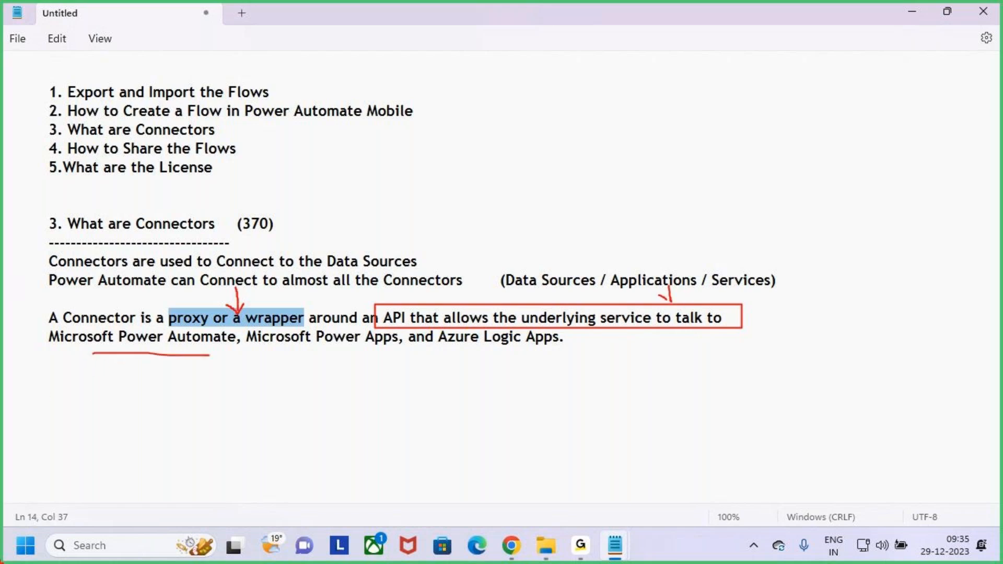
drag(652, 296, 674, 305)
drag(681, 288, 676, 306)
drag(125, 235, 201, 236)
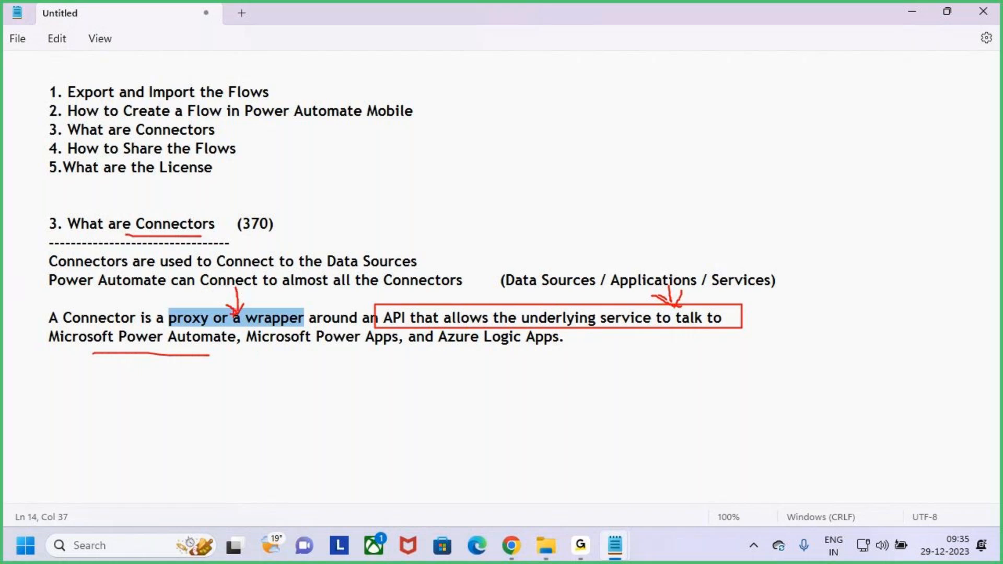
drag(229, 291, 232, 282)
drag(110, 353, 155, 354)
drag(254, 362, 576, 356)
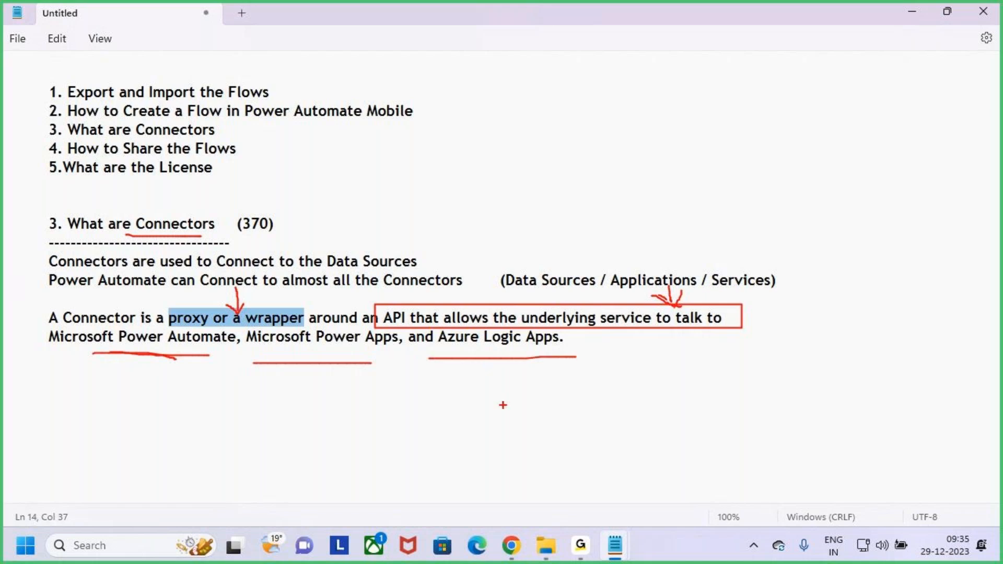
Step: Erase the markup, box the definition paragraph, and highlight the heading, Data Sources line and (370)
key(e)
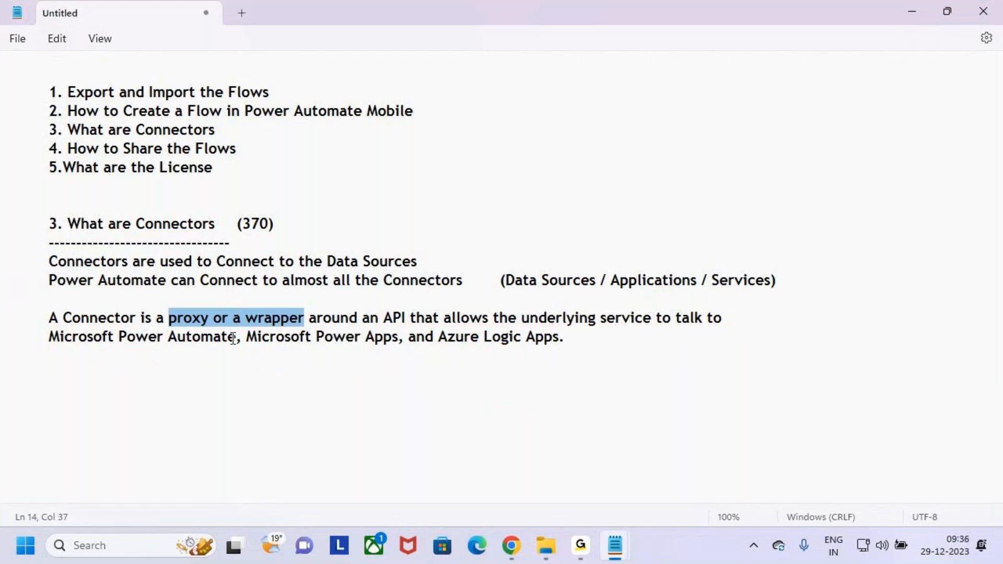
mouse_move(35, 305)
mouse_down()
mouse_move(751, 360)
mouse_move(797, 241)
mouse_up()
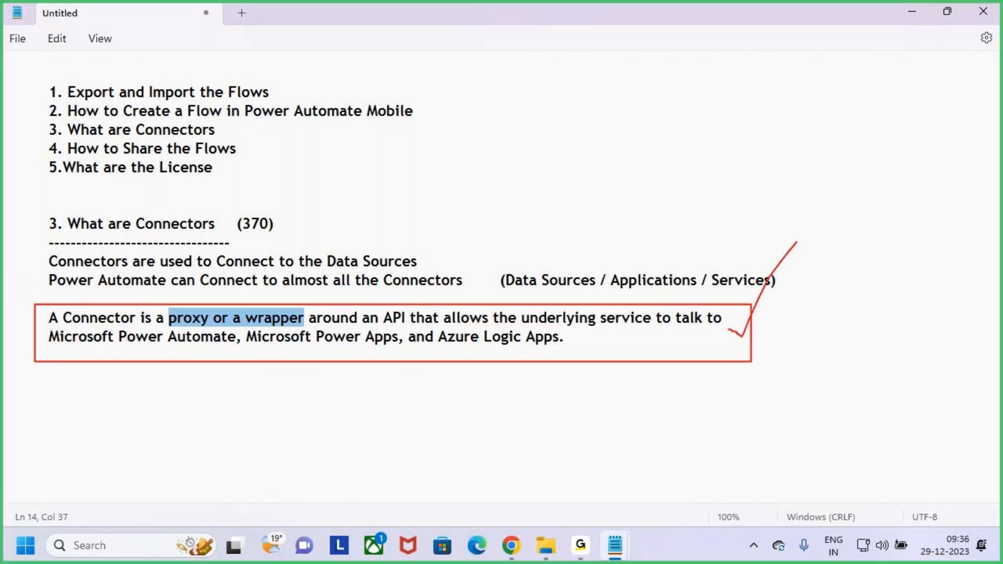
key(Escape)
drag(63, 223, 219, 223)
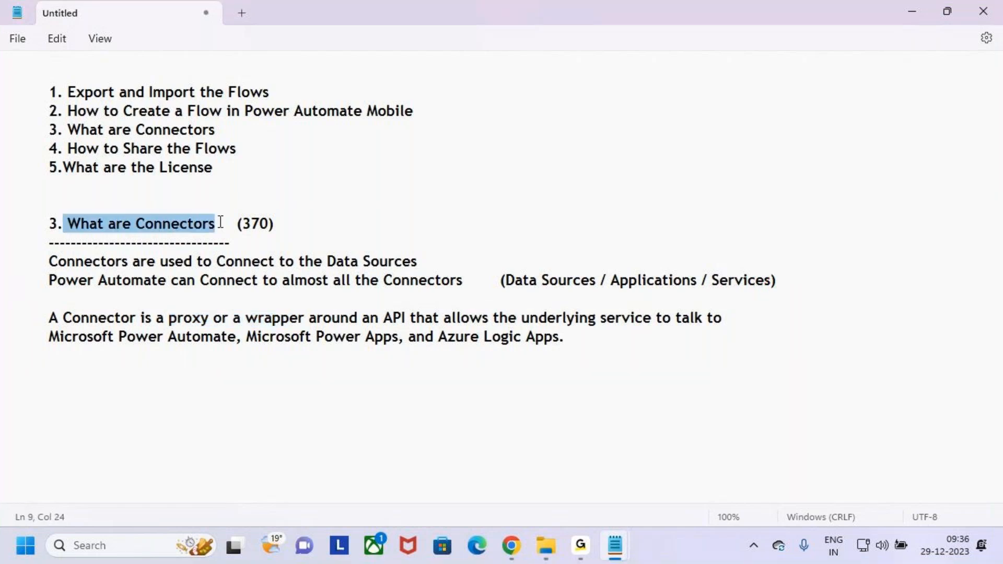
drag(166, 266, 471, 264)
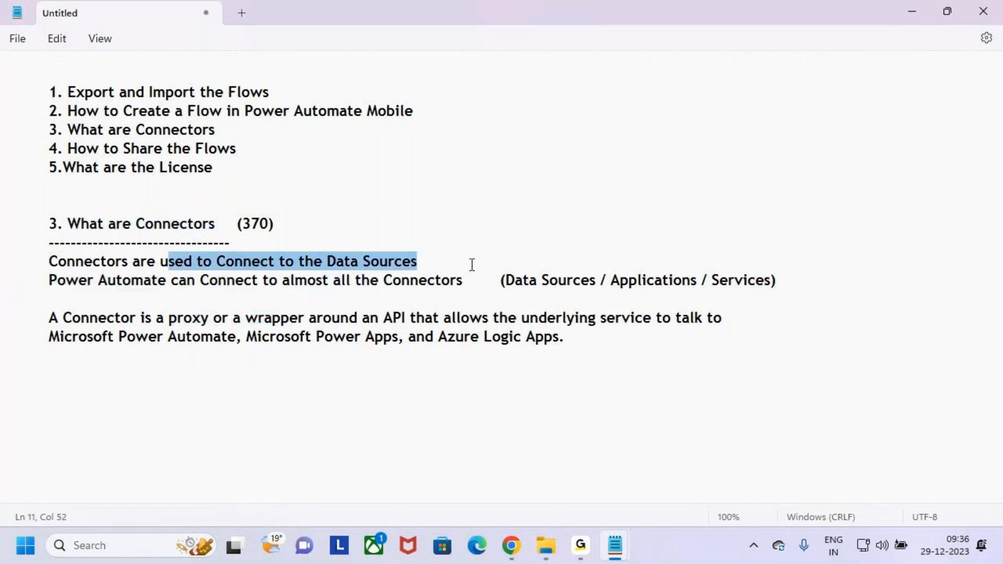
click(470, 266)
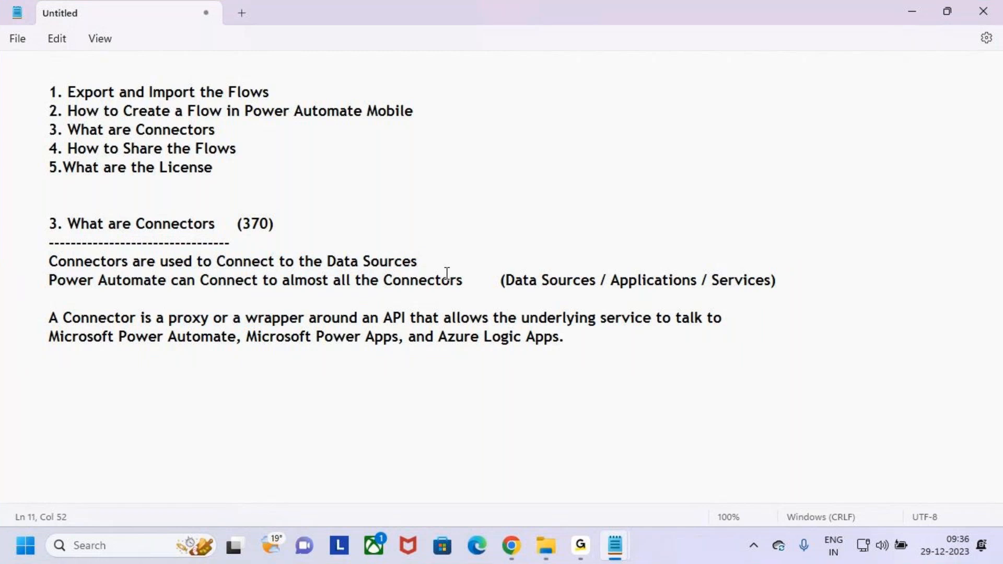
drag(137, 224, 251, 226)
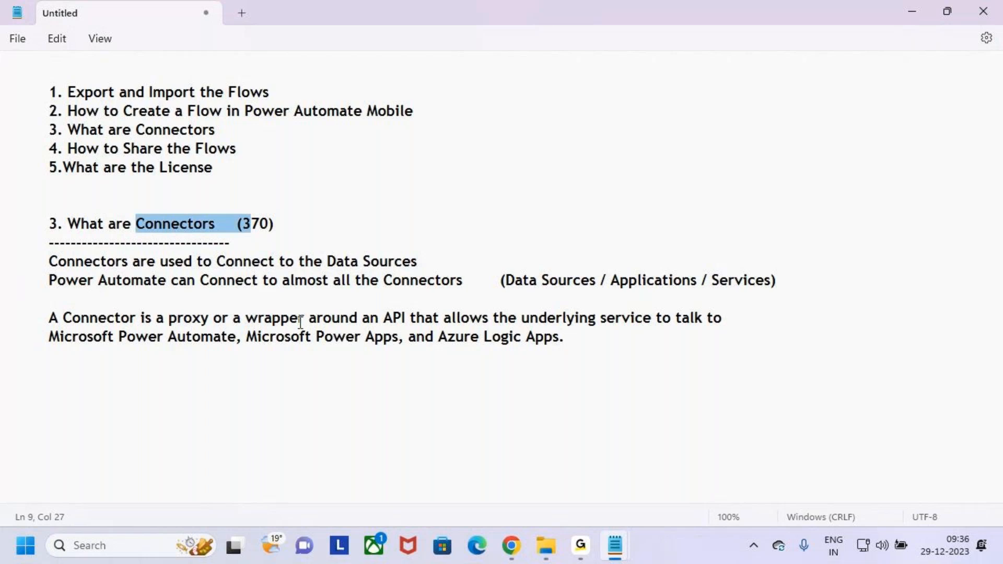
drag(47, 282, 505, 286)
drag(233, 224, 289, 225)
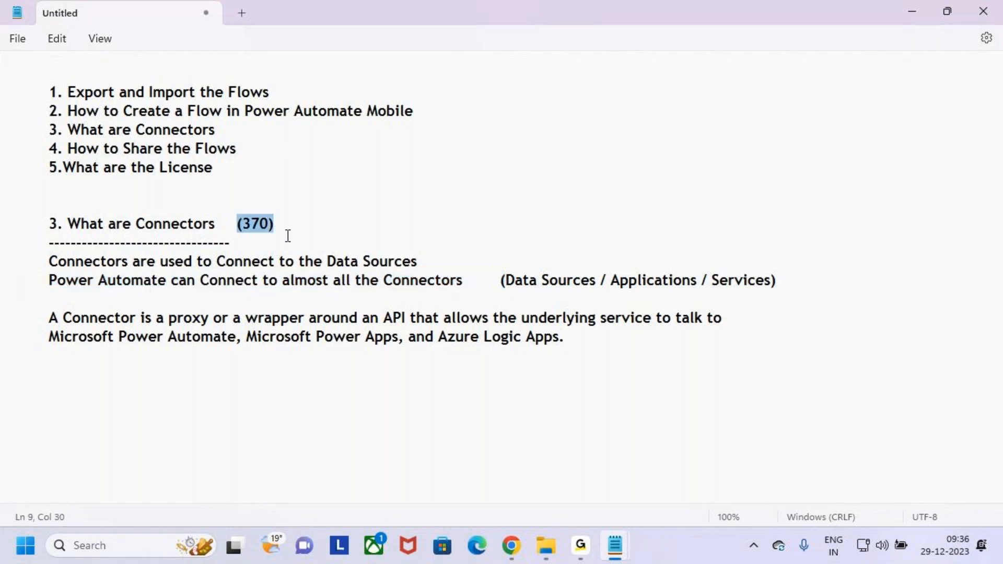
click(457, 267)
Step: Return to the Leave Approval flow page in the browser with drawing mode on
click(40, 224)
click(237, 275)
click(141, 224)
click(251, 233)
click(251, 235)
click(515, 548)
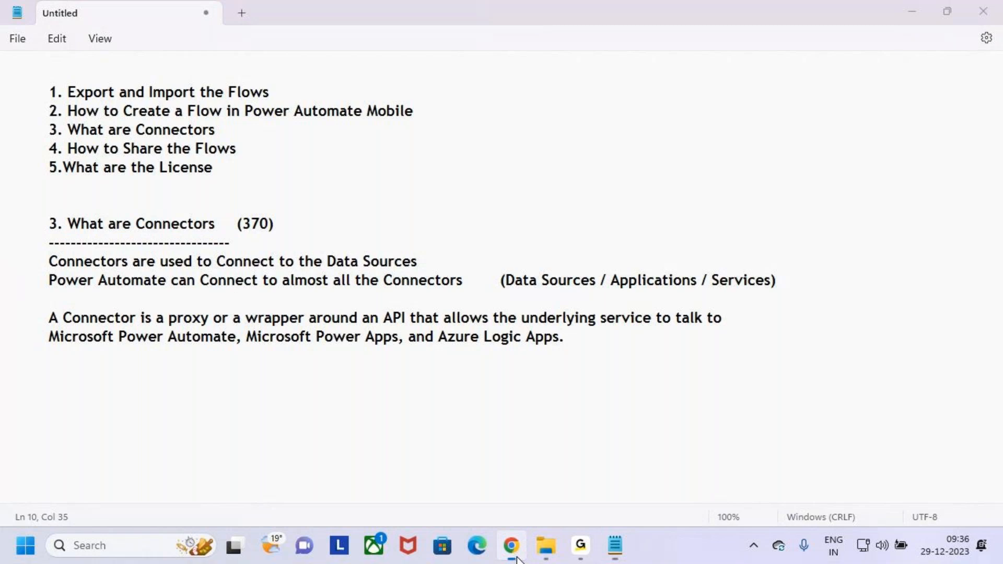
key(ctrl+2)
Step: Box the Leave Approval flow name and its Connections card, with an arrow
drag(222, 142, 315, 184)
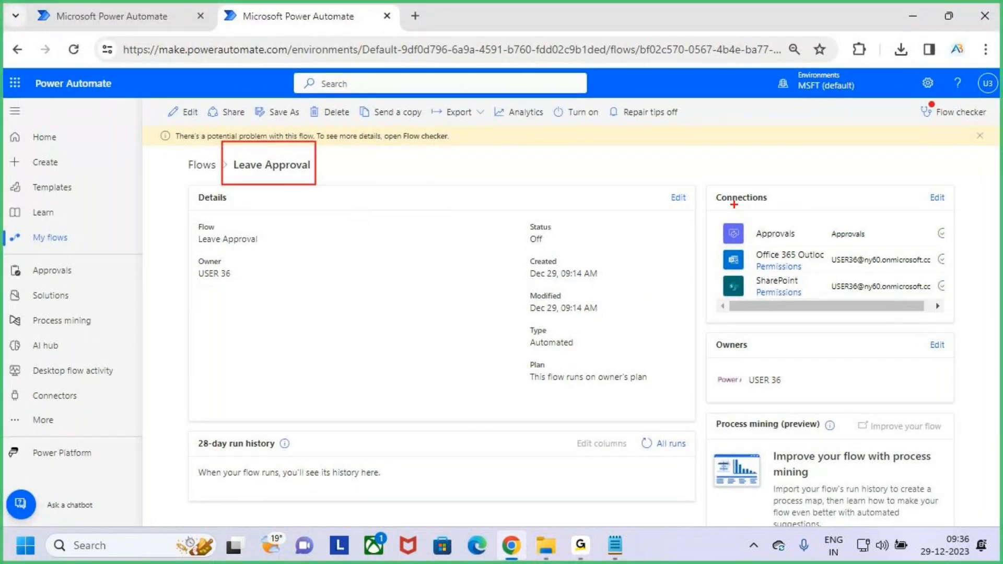
drag(703, 182, 951, 315)
drag(840, 129, 840, 177)
drag(821, 171, 862, 162)
key(Escape)
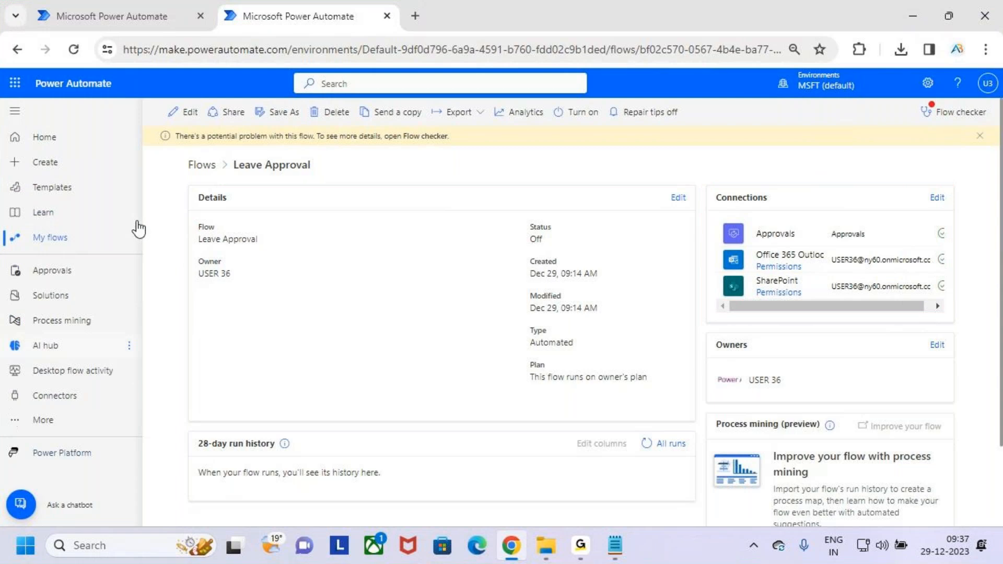
Step: Box the left navigation pane and open the Connectors page
key(ctrl+2)
mouse_move(3, 99)
mouse_down()
mouse_move(101, 467)
mouse_move(140, 470)
mouse_up()
key(Escape)
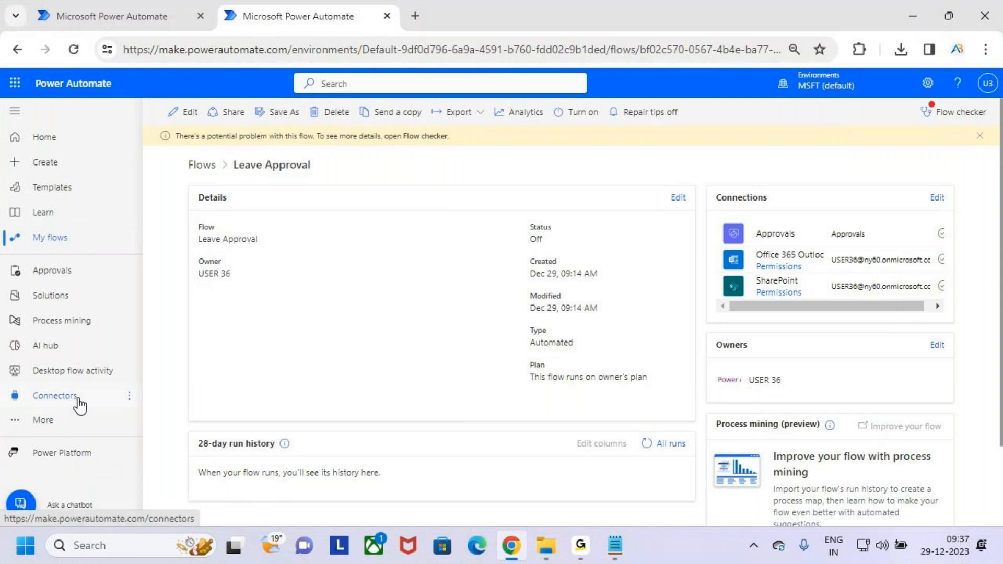
click(85, 402)
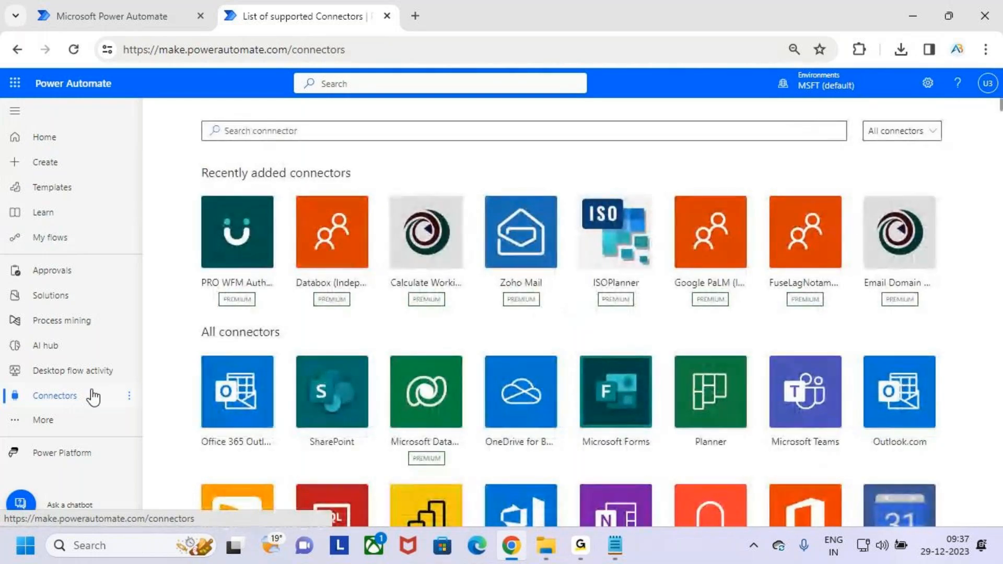
key(ctrl+2)
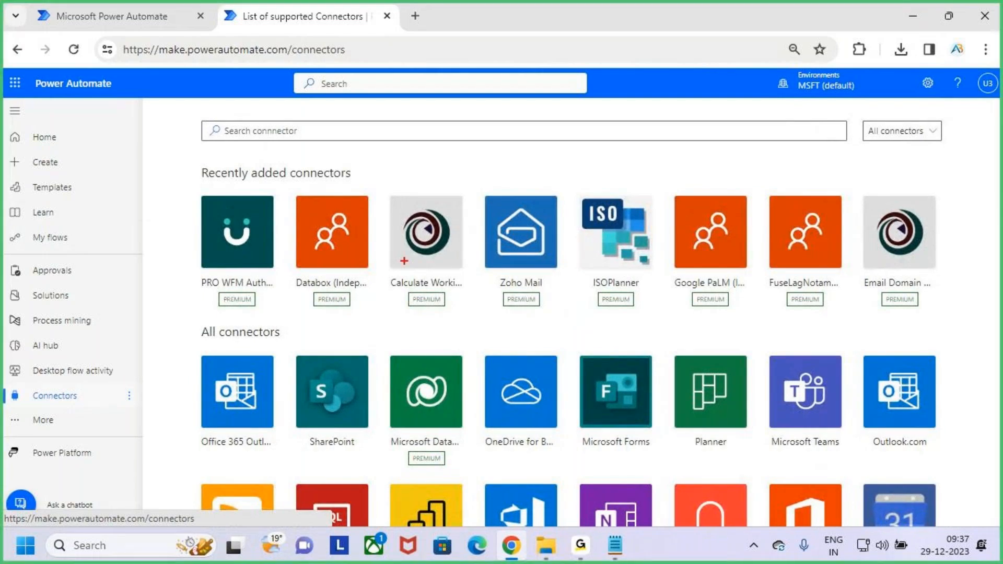
drag(198, 161, 366, 184)
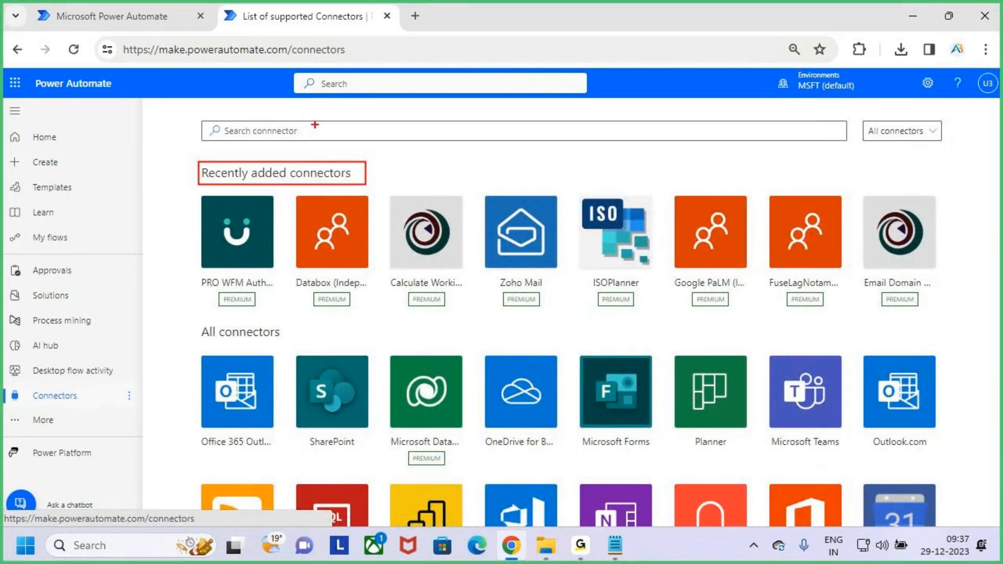
mouse_move(314, 120)
mouse_down()
mouse_move(315, 163)
mouse_move(326, 148)
mouse_up()
mouse_move(191, 190)
mouse_down()
mouse_move(972, 312)
mouse_move(967, 319)
mouse_up()
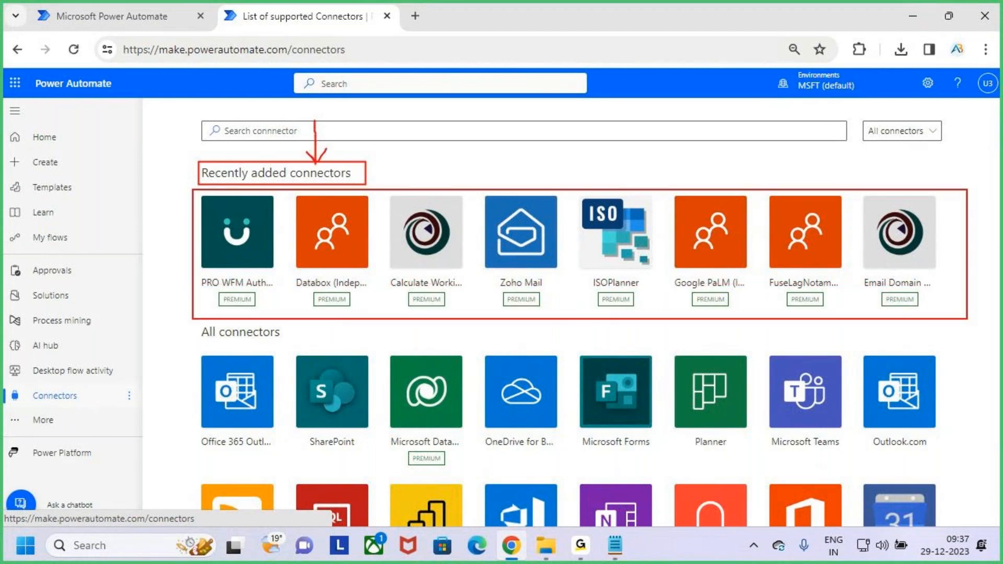
key(Escape)
key(ctrl+2)
drag(195, 323, 281, 349)
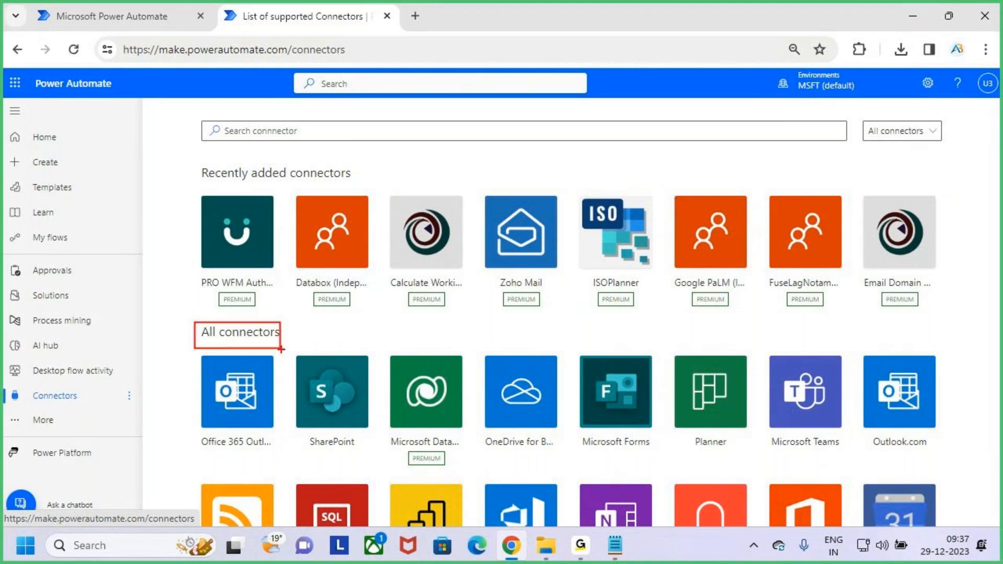
key(Escape)
scroll(749, 394, down, 10)
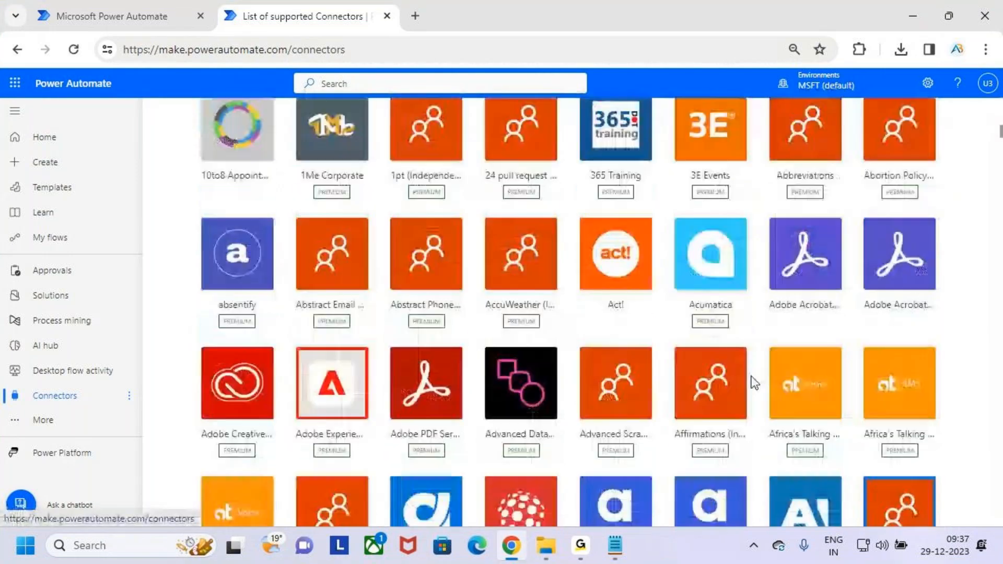
scroll(755, 383, down, 20)
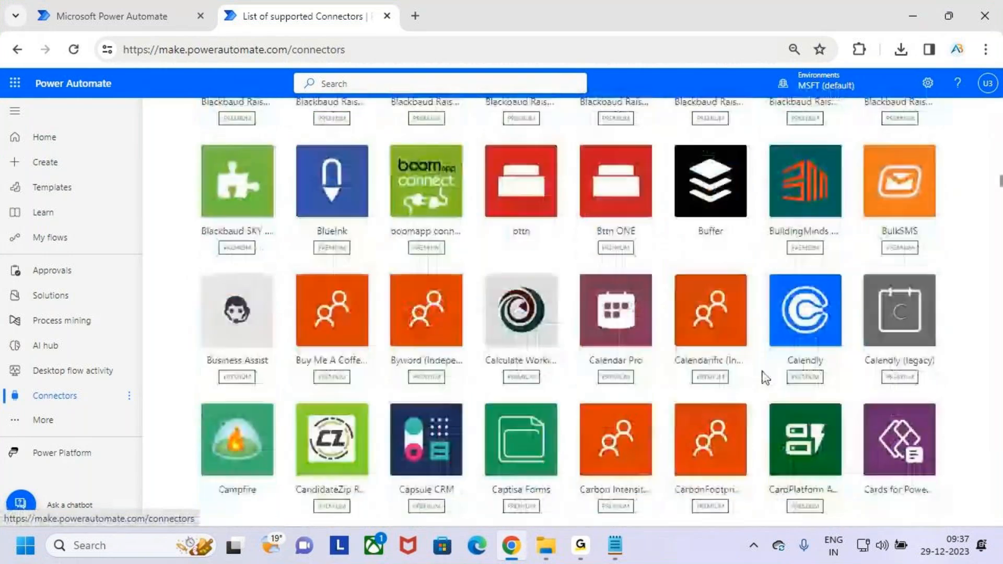
scroll(765, 377, down, 20)
scroll(763, 371, down, 20)
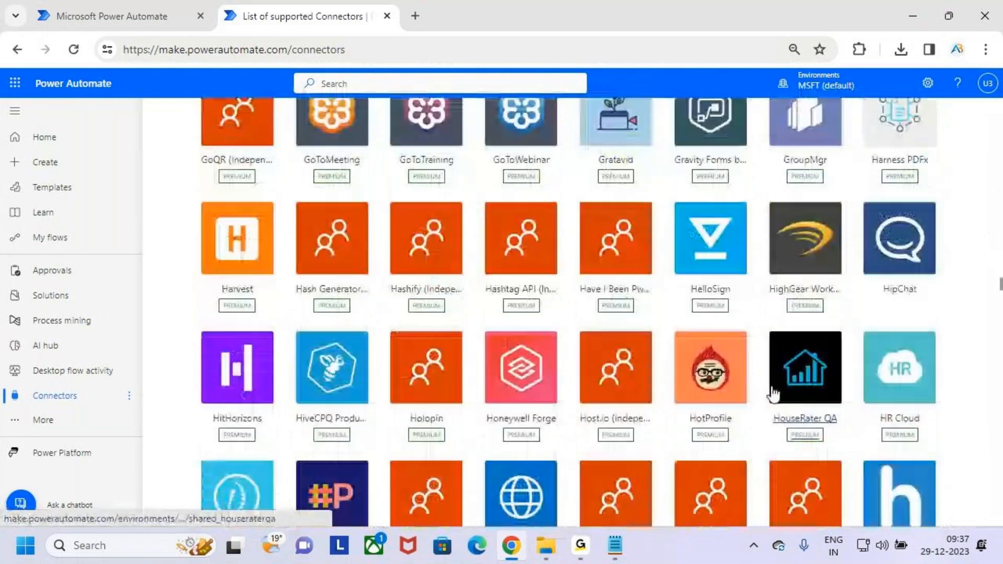
scroll(765, 397, down, 20)
scroll(757, 401, up, 10)
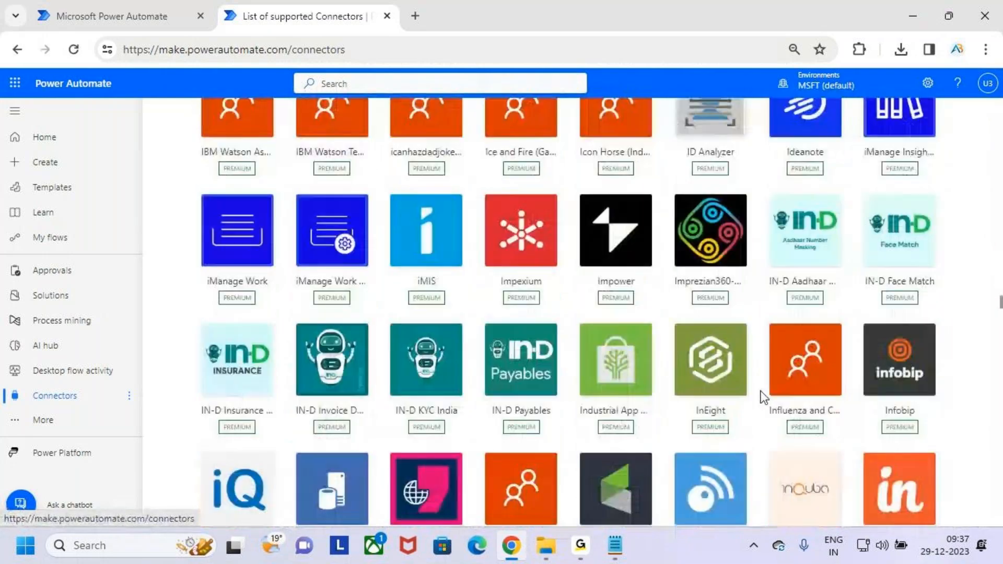
scroll(762, 400, up, 20)
scroll(754, 383, up, 20)
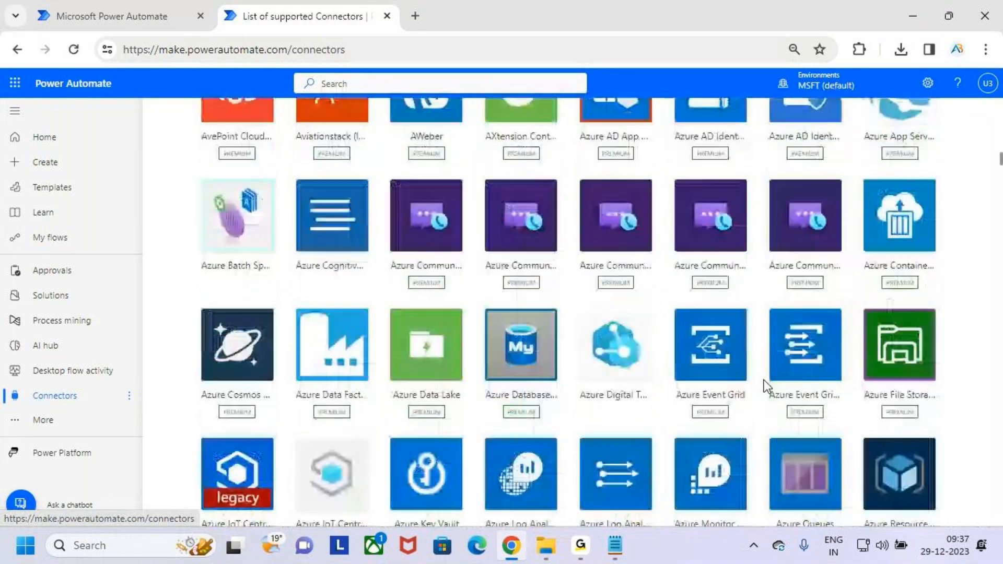
scroll(763, 381, up, 20)
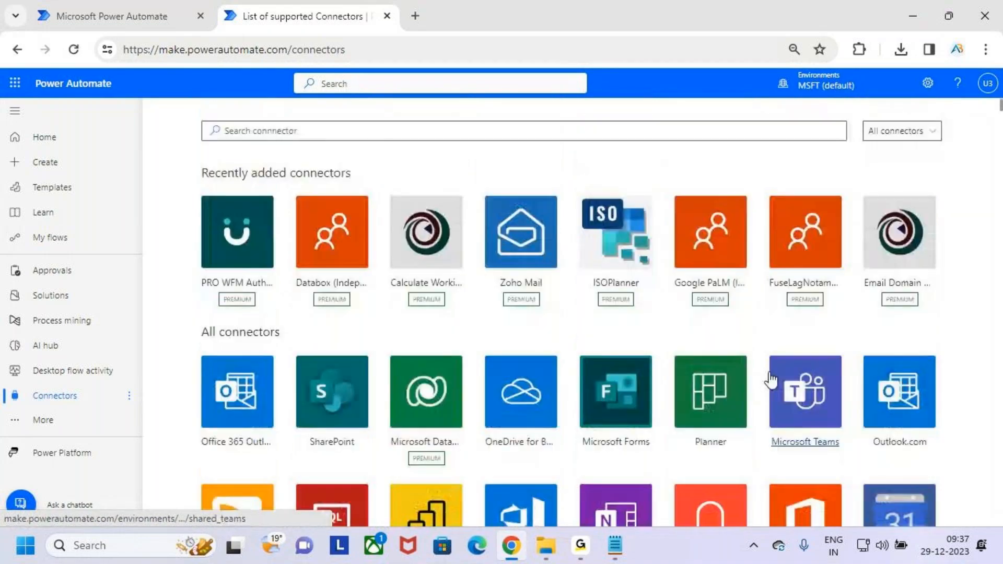
click(356, 132)
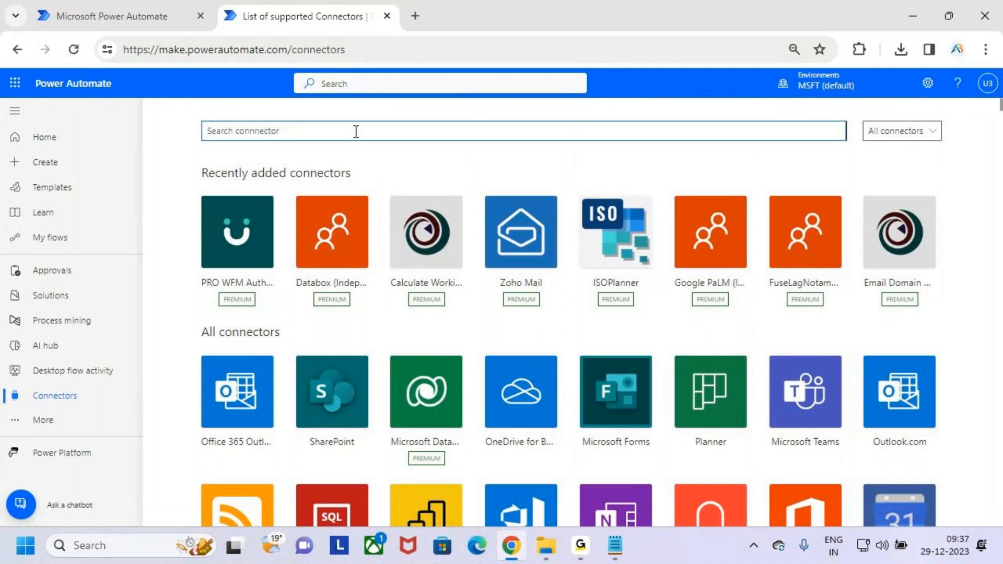
text(share)
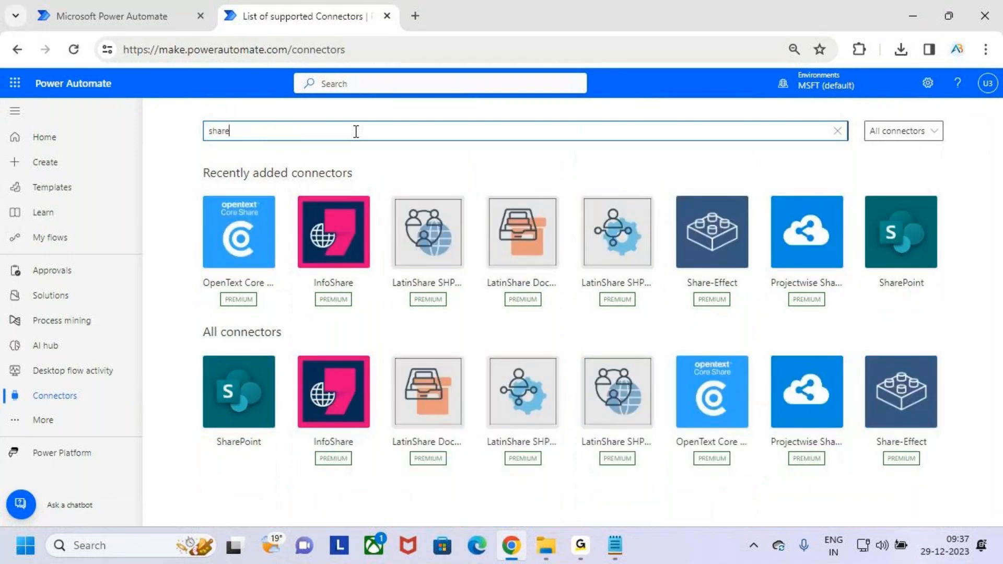
text(Point)
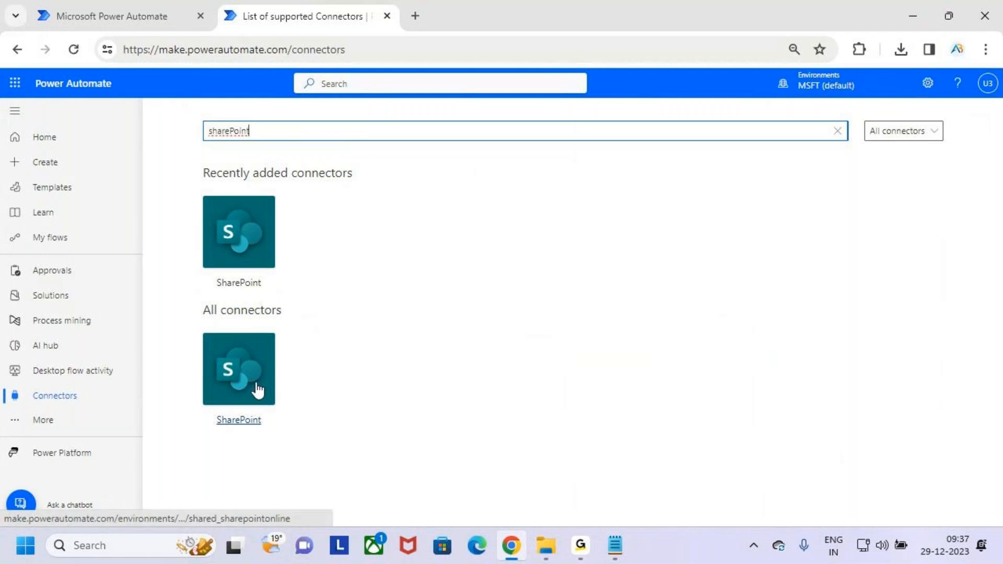
drag(251, 130, 180, 131)
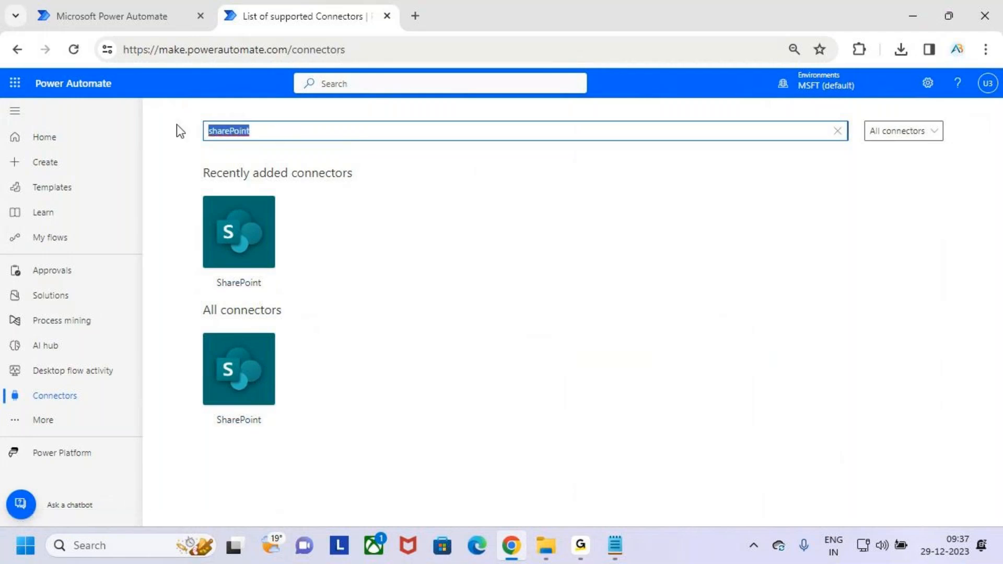
text(sql)
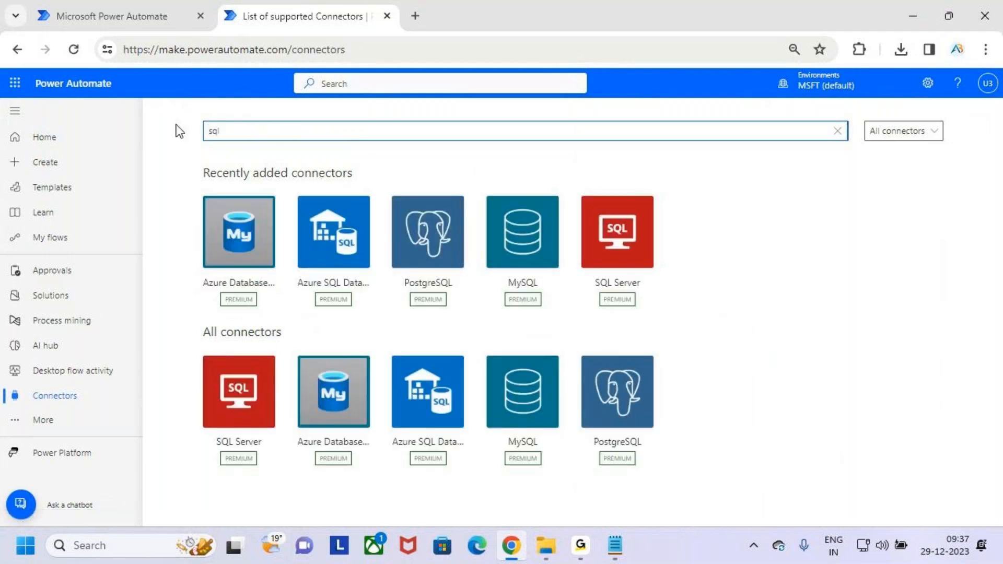
key(Print)
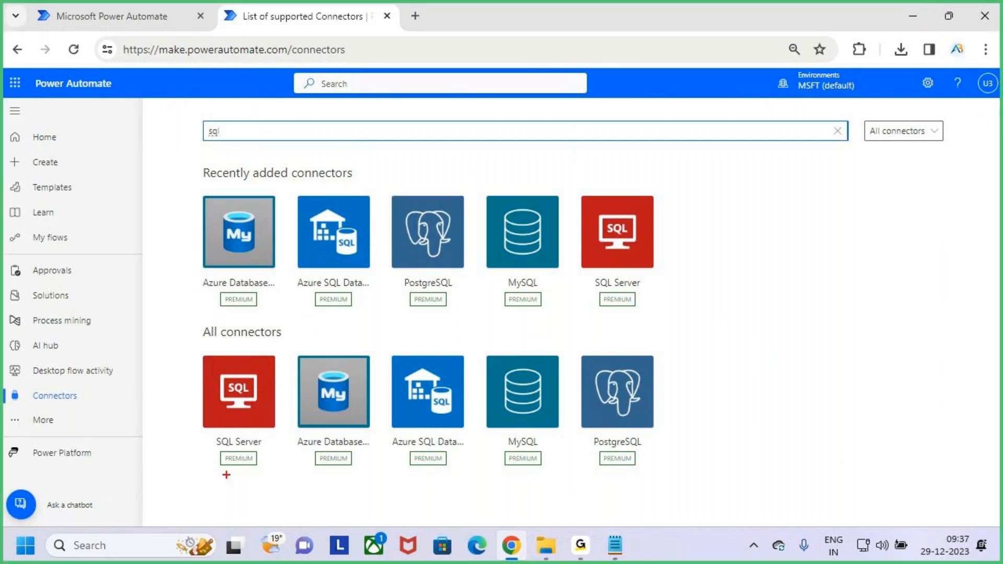
drag(201, 359, 274, 458)
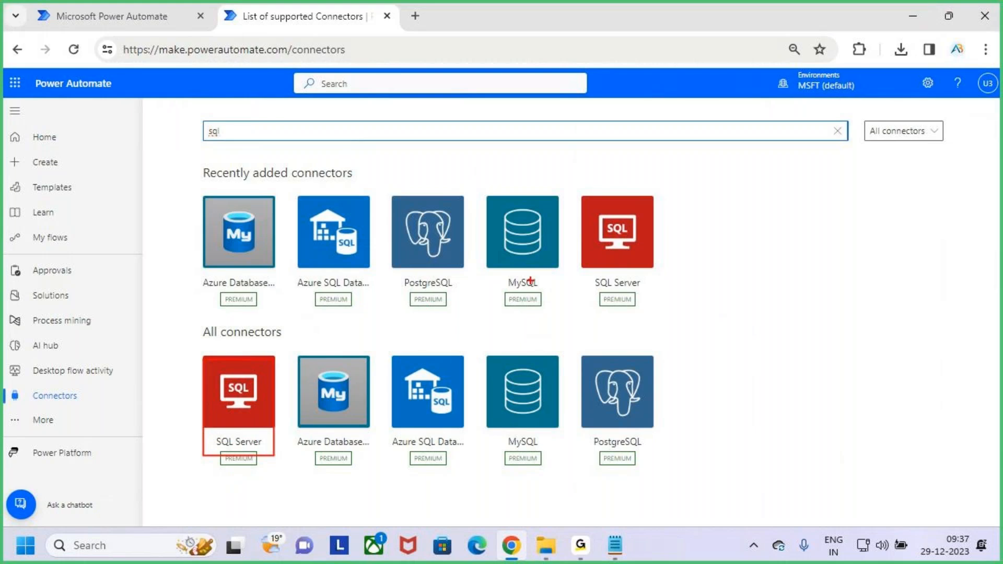
drag(498, 206, 554, 290)
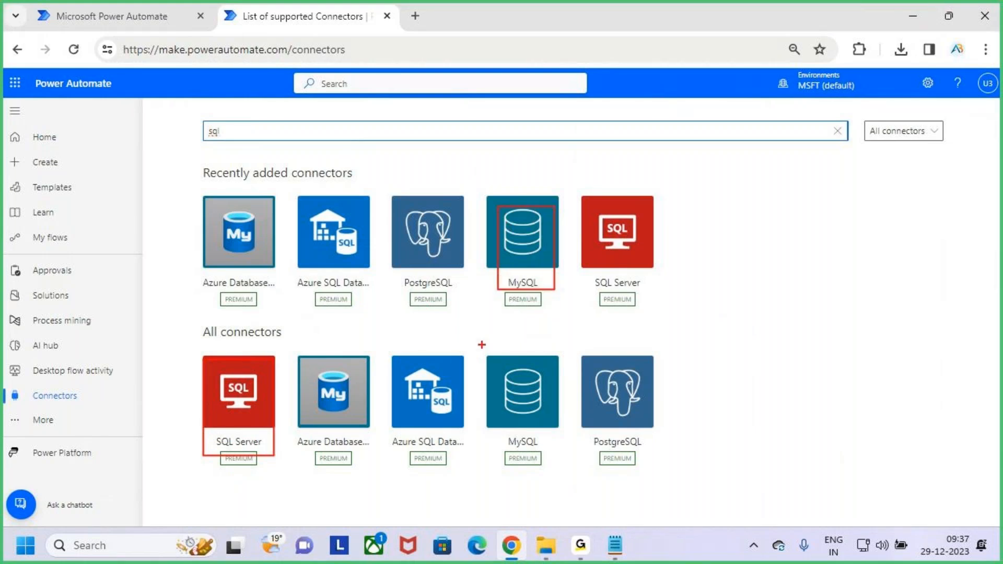
drag(586, 359, 665, 472)
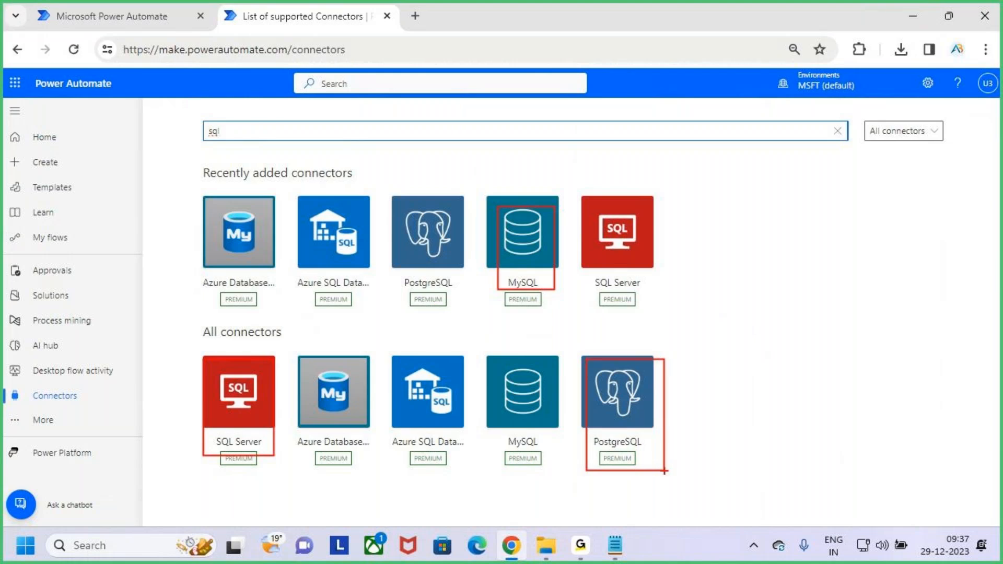
drag(388, 351, 480, 457)
drag(288, 345, 370, 469)
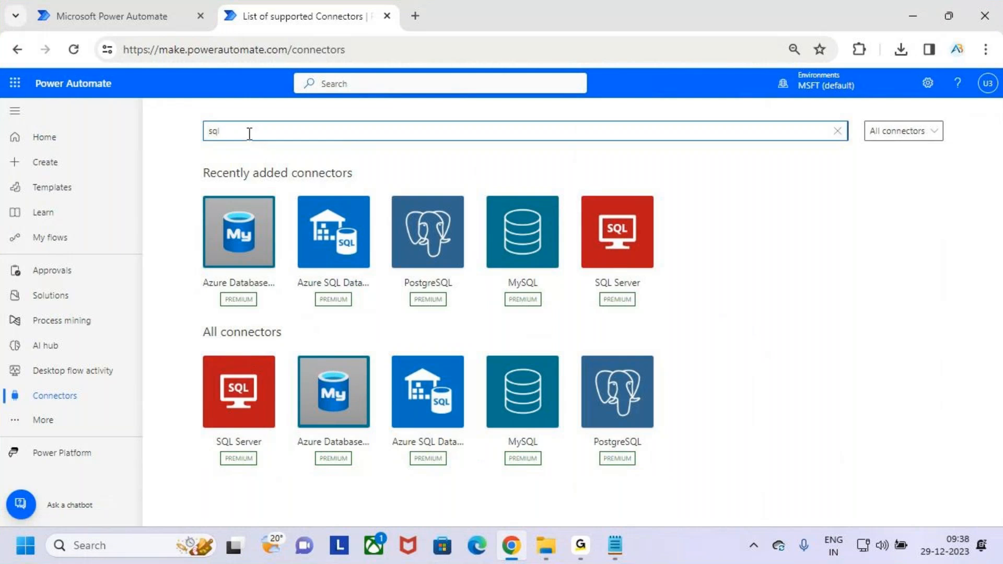
key(BackSpace)
key(BackSpace)
key(BackSpace)
text(excel)
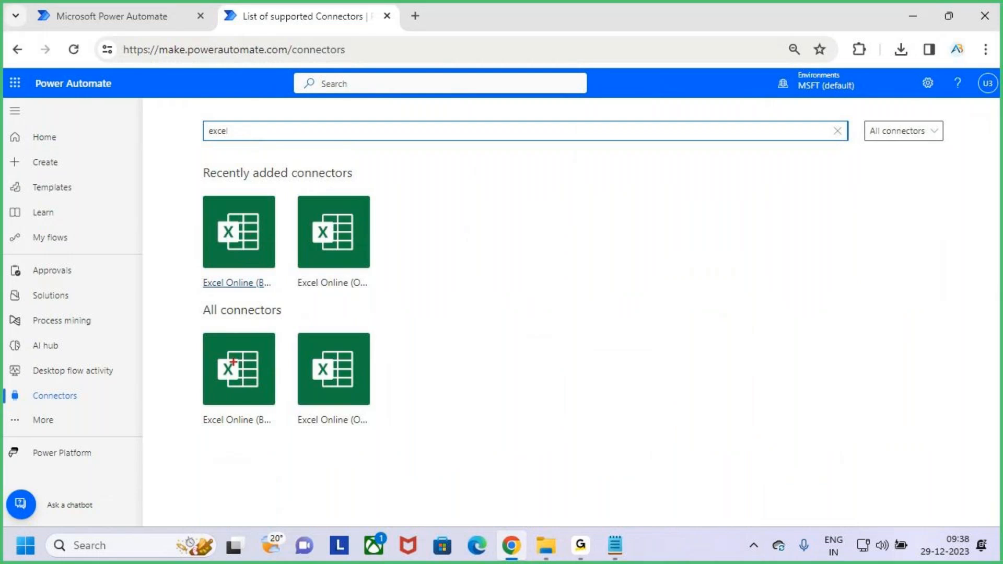
drag(195, 337, 276, 433)
drag(286, 334, 401, 437)
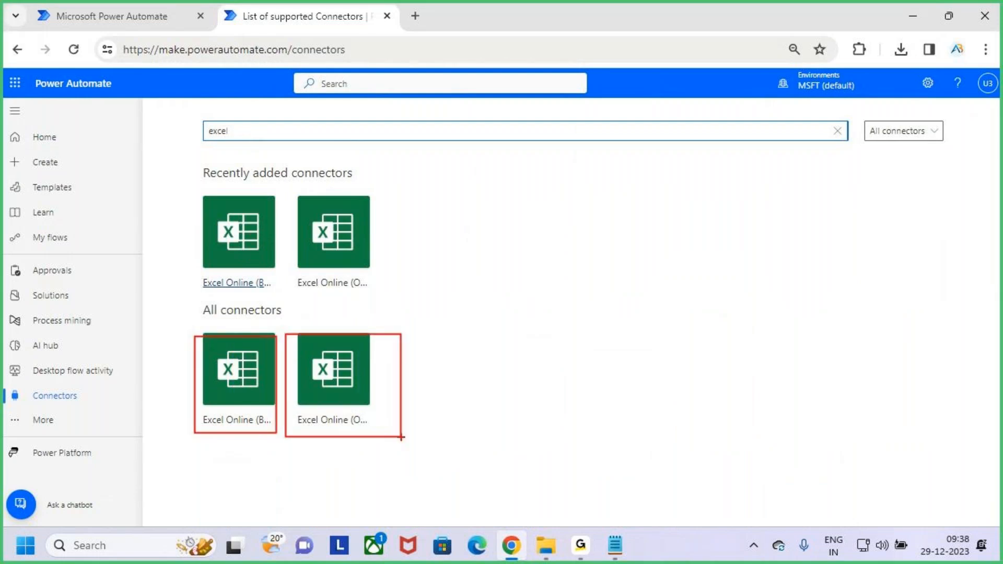
key(Escape)
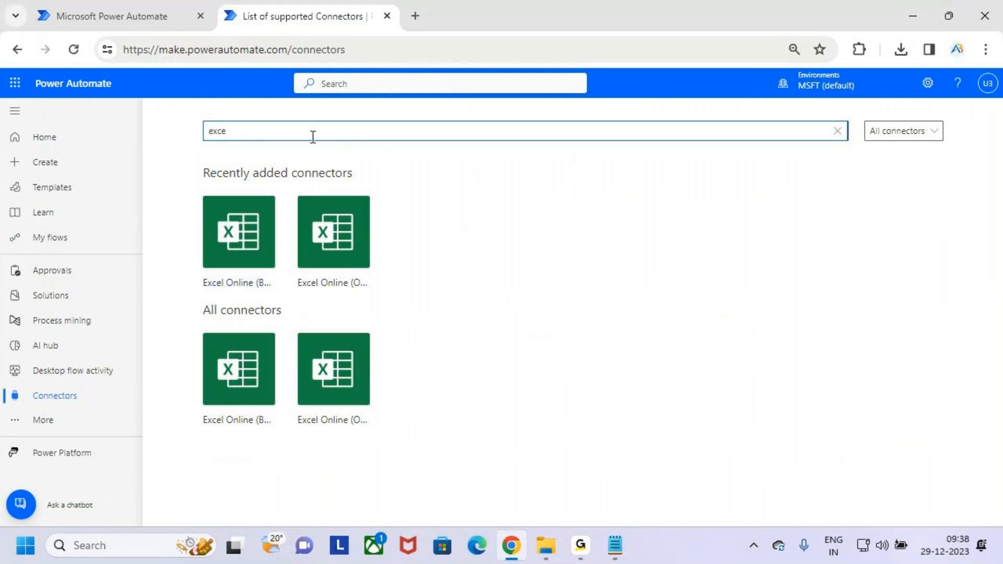
key(BackSpace)
key(BackSpace)
key(BackSpace)
key(BackSpace)
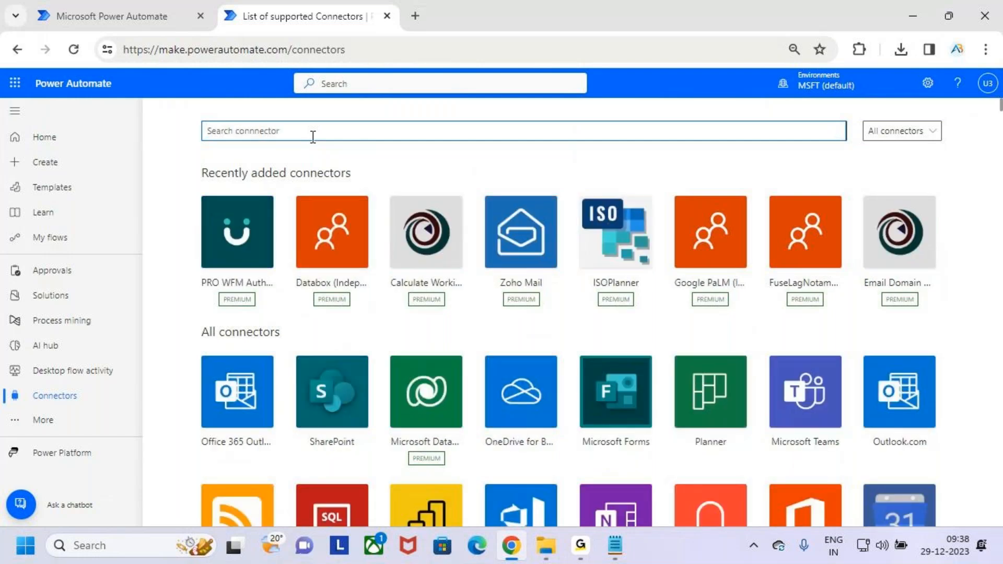
text(out)
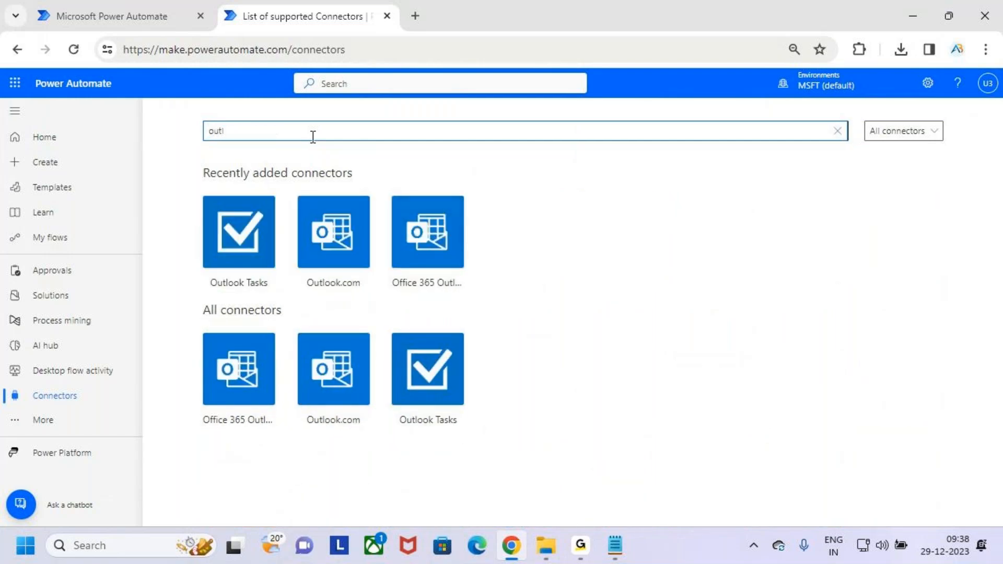
drag(398, 197, 503, 295)
drag(464, 249, 600, 119)
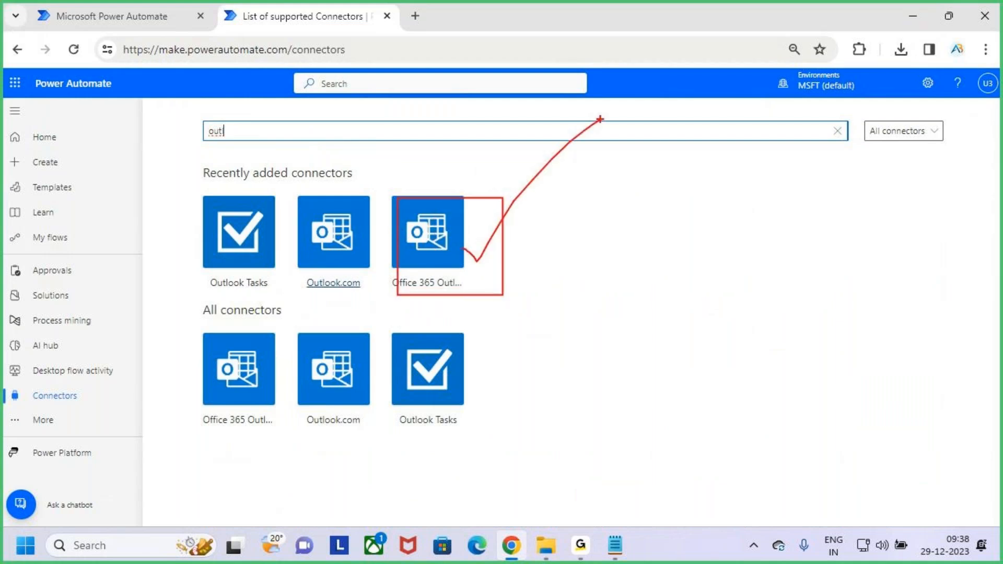
key(Escape)
key(BackSpace)
key(BackSpace)
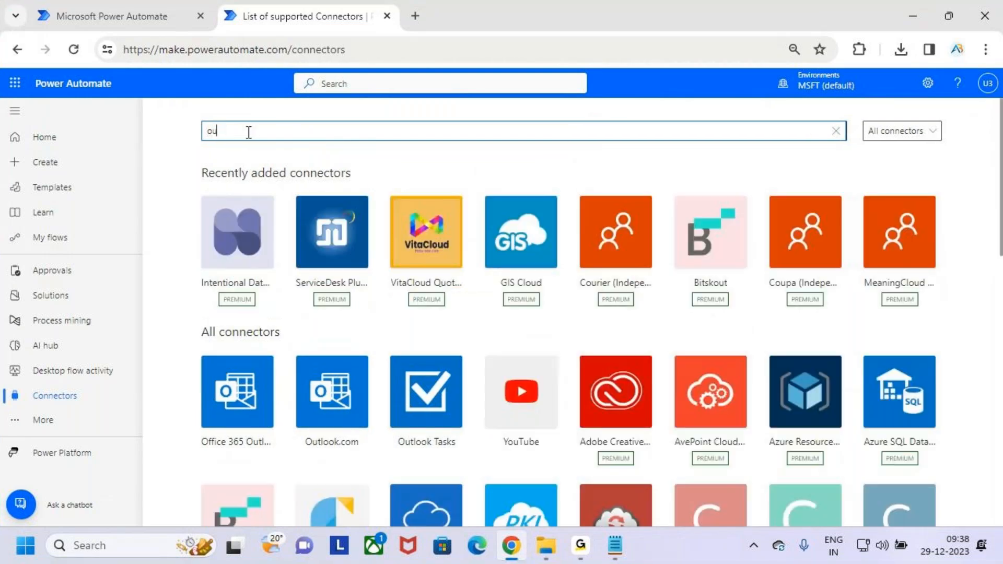
key(BackSpace)
key(BackSpace)
text(teams)
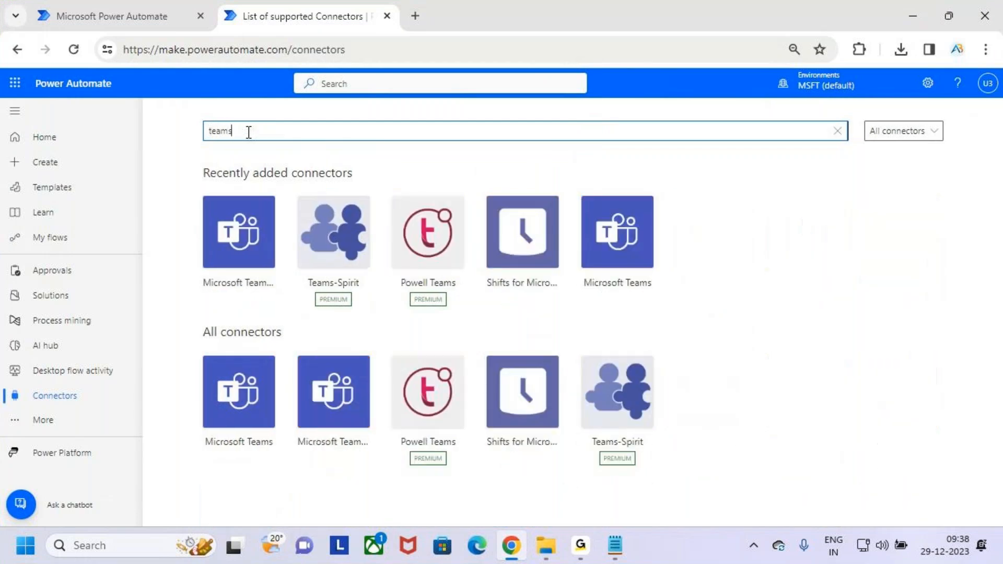
key(ctrl+2)
mouse_move(200, 189)
mouse_down()
mouse_move(277, 282)
mouse_move(322, 180)
mouse_up()
key(Escape)
drag(299, 132, 191, 135)
key(BackSpace)
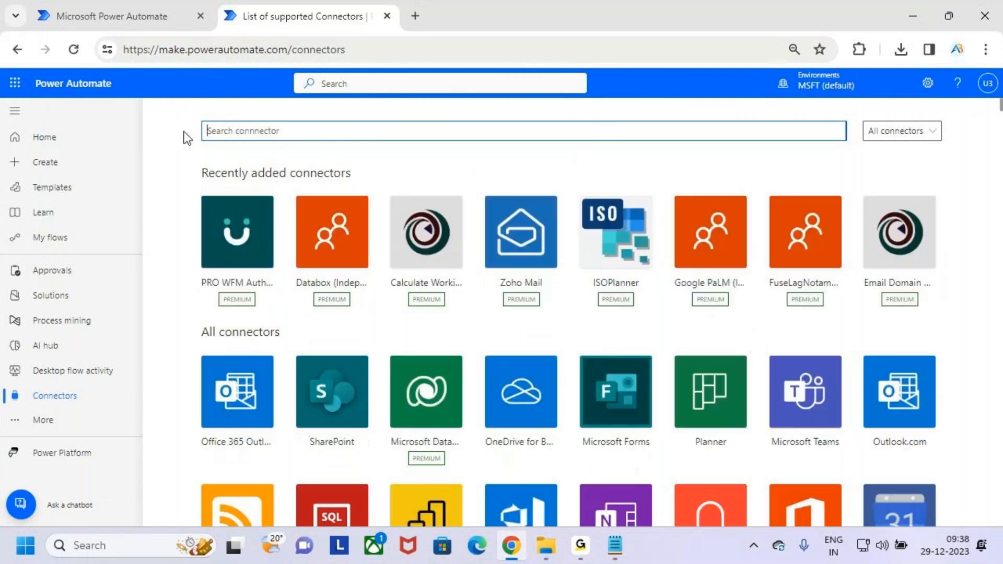
Step: Bring Notepad forward and highlight the (370) connector count on the What are Connectors line
click(911, 15)
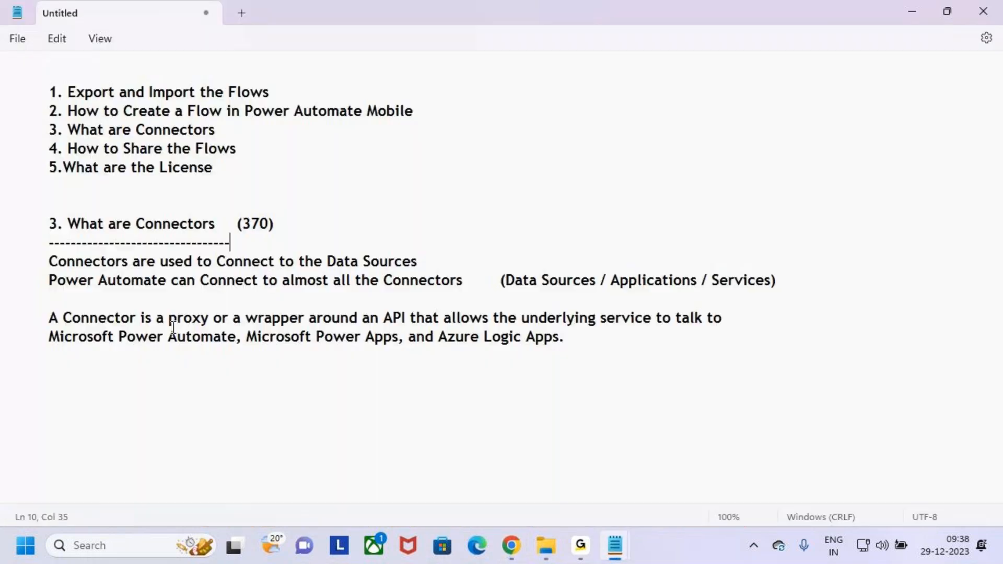
double_click(267, 225)
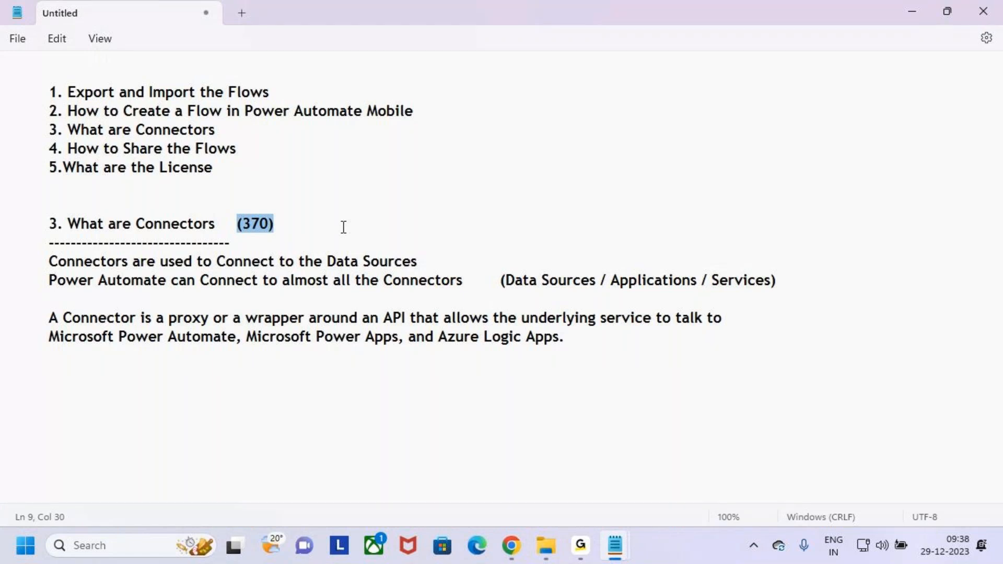
drag(131, 230, 194, 230)
Step: Return to the Connectors page and annotate where Connectors sits in the left navigation
click(525, 556)
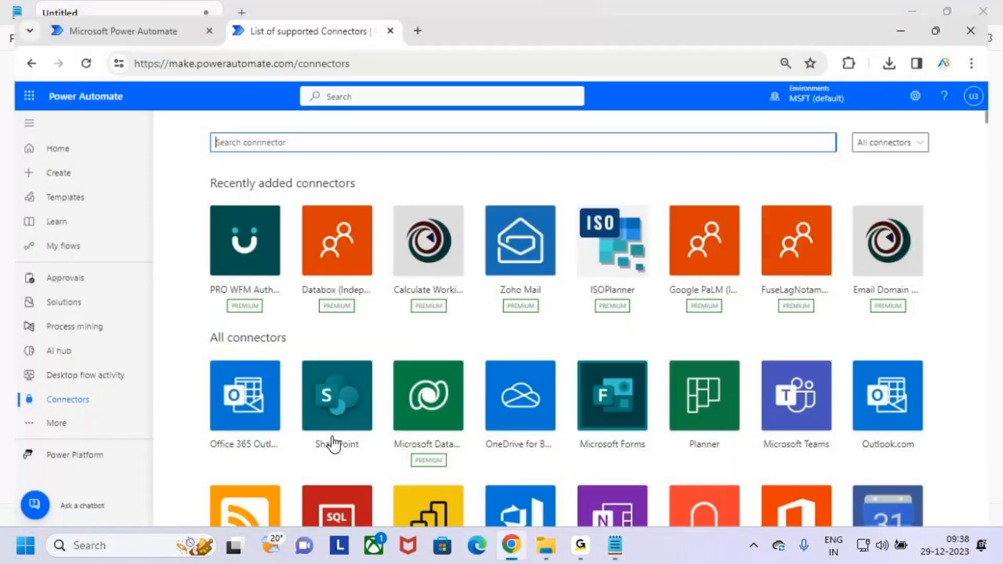
mouse_move(25, 383)
mouse_down()
mouse_move(93, 412)
mouse_move(99, 398)
mouse_up()
drag(122, 358, 95, 400)
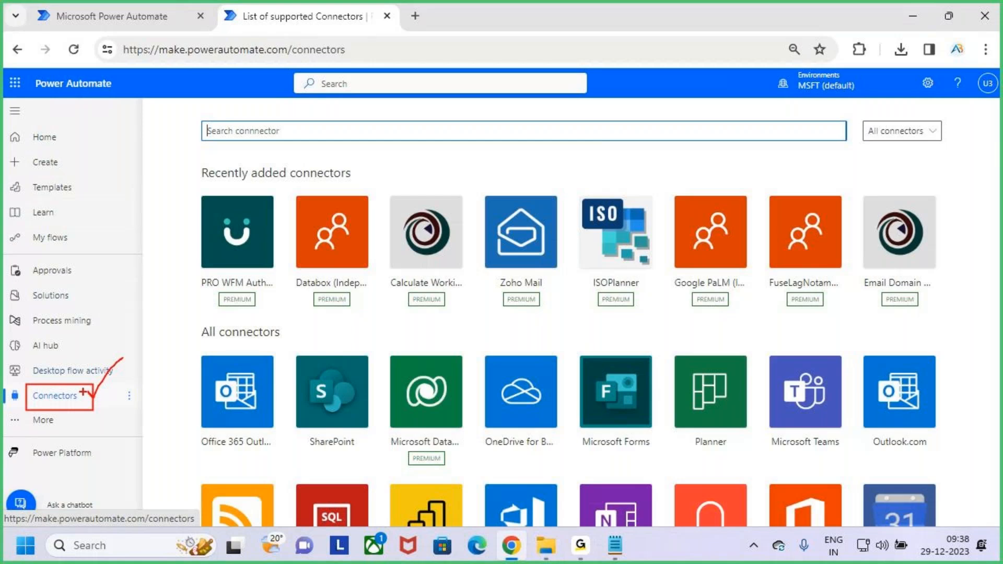
mouse_move(118, 361)
mouse_down()
mouse_move(94, 398)
mouse_move(119, 359)
mouse_up()
key(Escape)
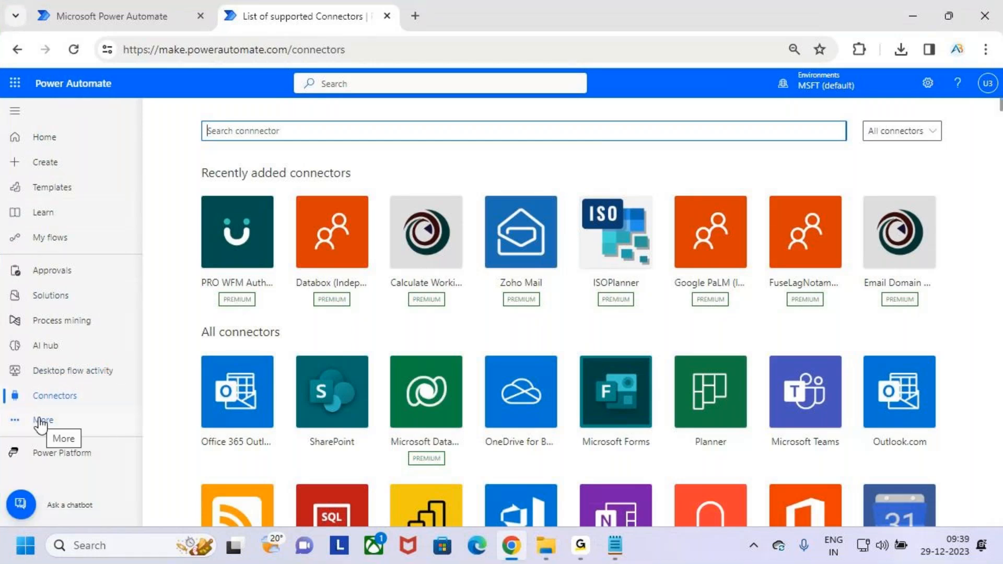
Step: Open More in the navigation and mark the option to browse every available tool
click(41, 421)
key(ctrl+2)
drag(259, 484, 346, 519)
key(Escape)
Step: Open Discover all and look over the listed tools, boxing the tool area
click(293, 501)
scroll(517, 373, down, 3)
scroll(525, 359, down, 5)
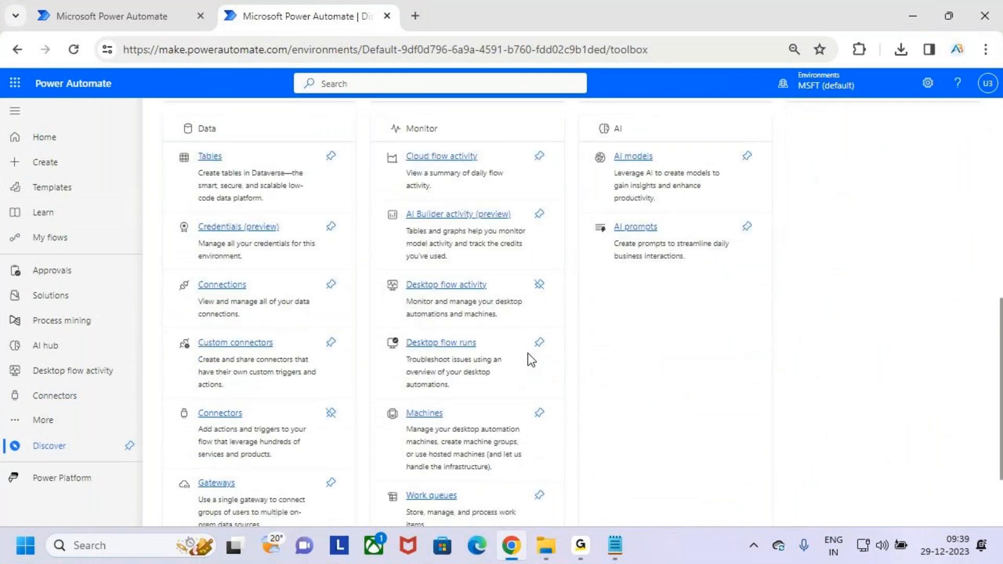
scroll(527, 353, up, 1)
key(ctrl+2)
drag(192, 220, 321, 495)
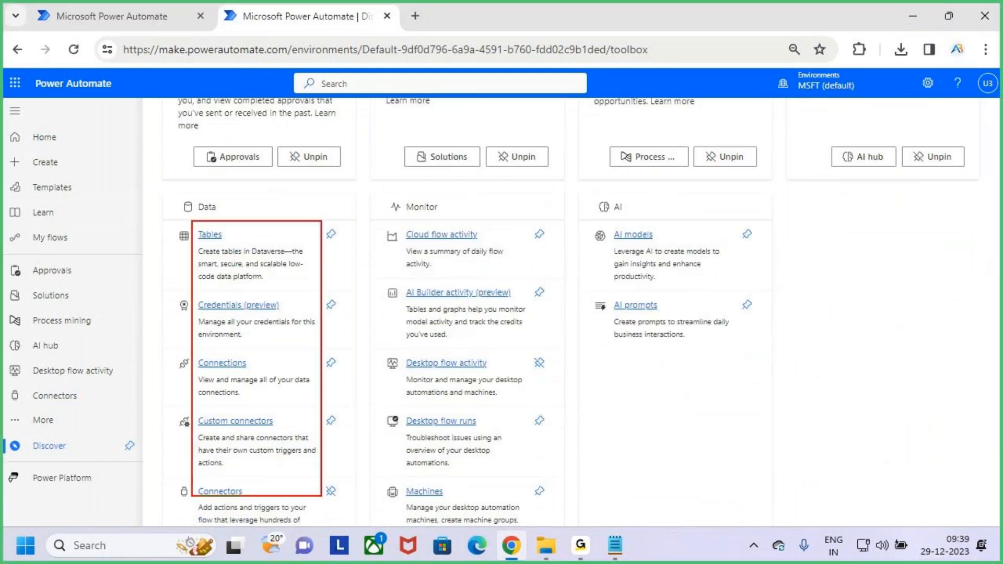
key(Escape)
Step: Annotate the Connectors tool as already pinned and point to it in the navigation
scroll(366, 428, down, 3)
key(ctrl+2)
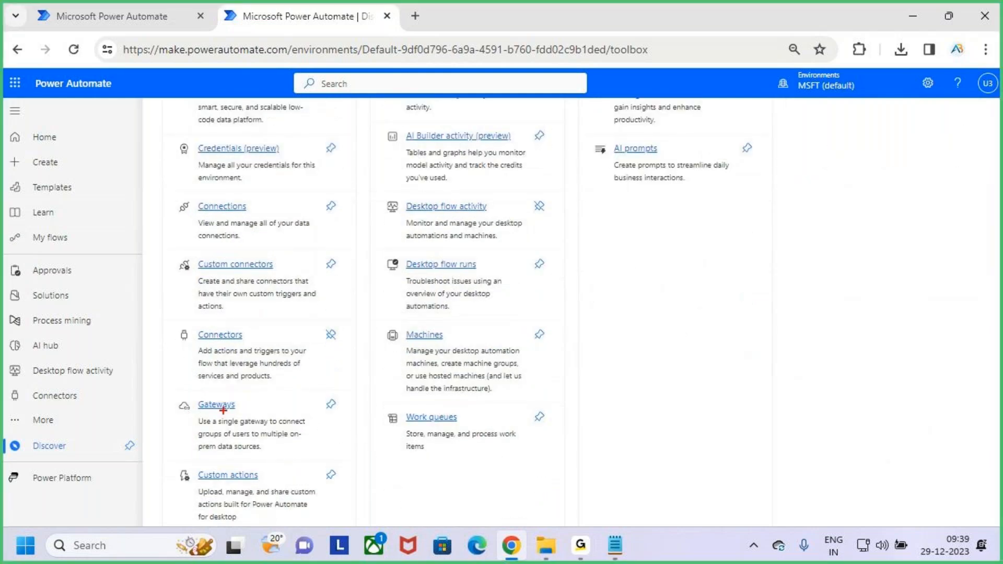
drag(175, 322, 369, 401)
drag(330, 334, 358, 301)
mouse_move(321, 337)
mouse_down()
mouse_move(333, 341)
mouse_move(358, 301)
mouse_up()
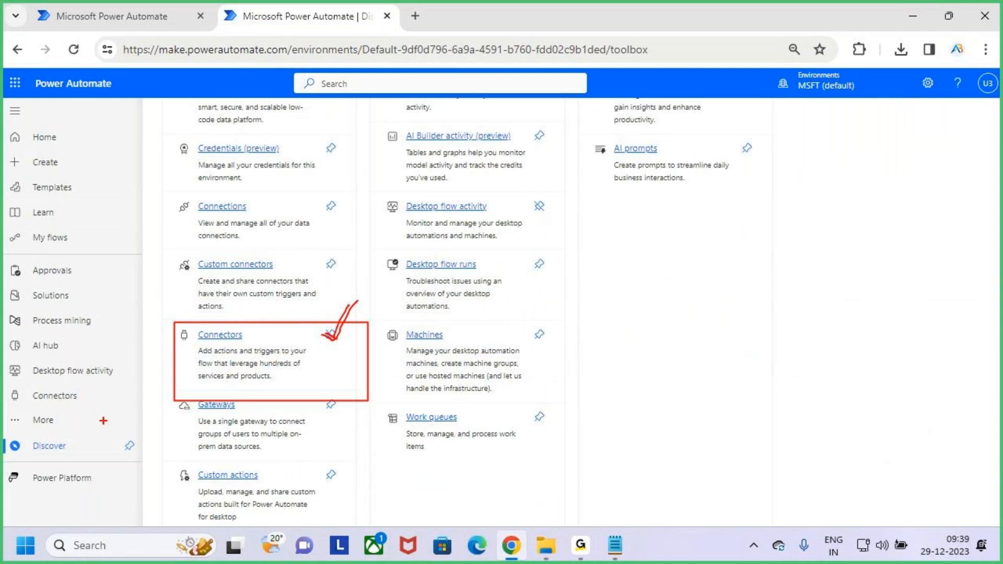
drag(19, 386, 91, 411)
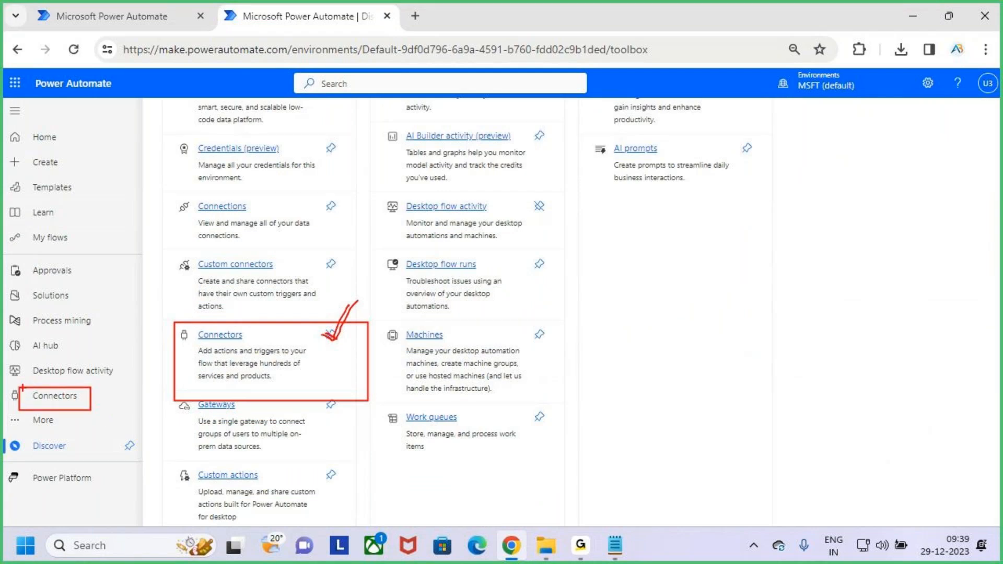
mouse_move(17, 388)
mouse_down()
mouse_move(89, 409)
mouse_move(58, 425)
mouse_move(80, 456)
mouse_up()
drag(206, 347, 253, 341)
drag(328, 340, 363, 295)
key(Escape)
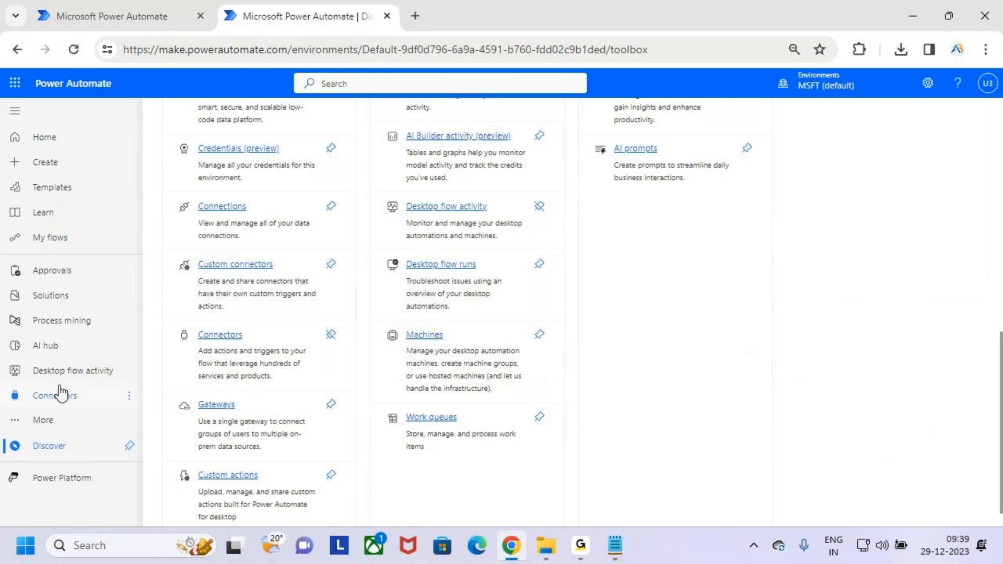
Step: Unpin Connectors, show it leaving the navigation, re-pin it, and open the connectors list
click(330, 334)
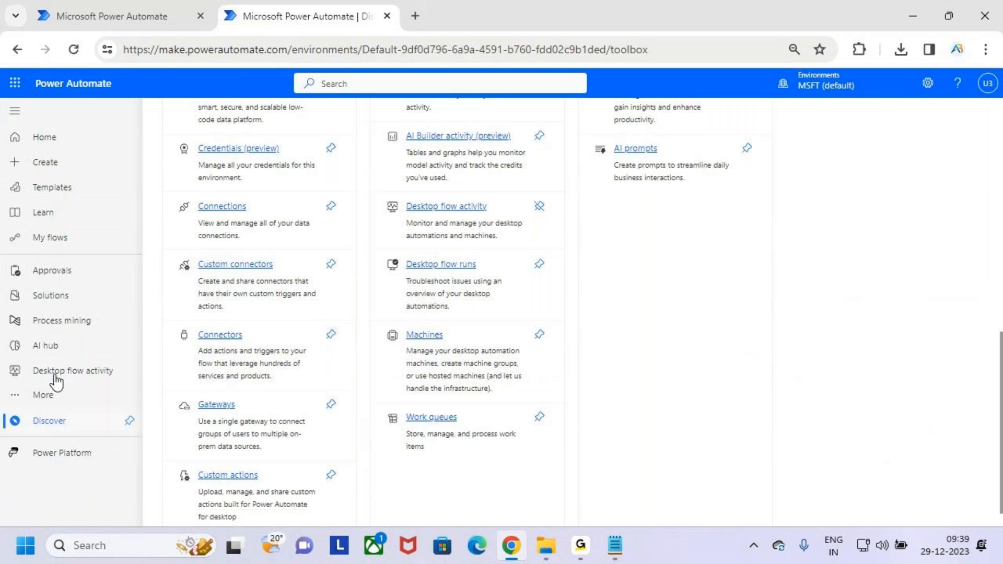
mouse_move(15, 351)
mouse_down()
mouse_move(64, 393)
mouse_move(105, 405)
mouse_up()
key(Escape)
click(331, 335)
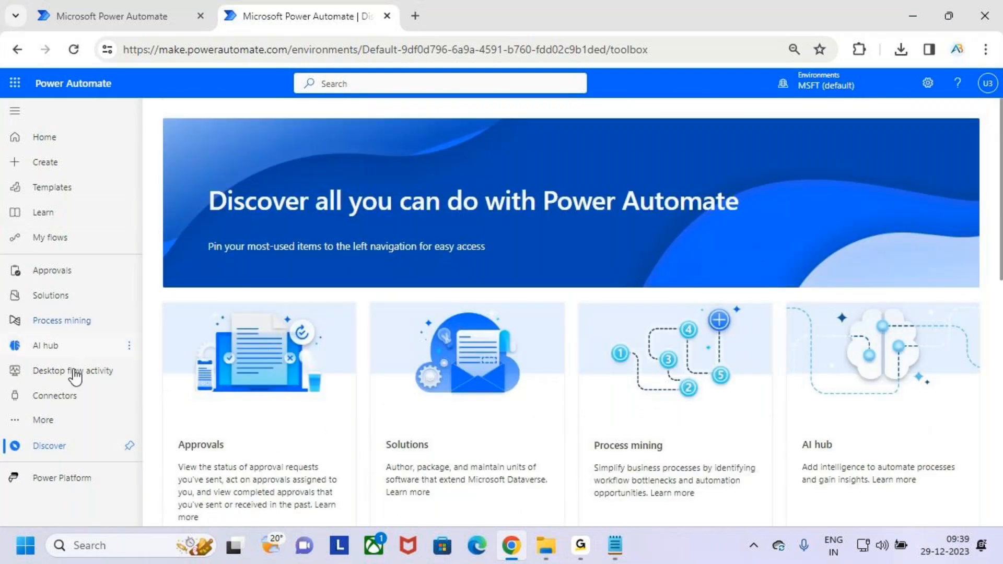
click(75, 400)
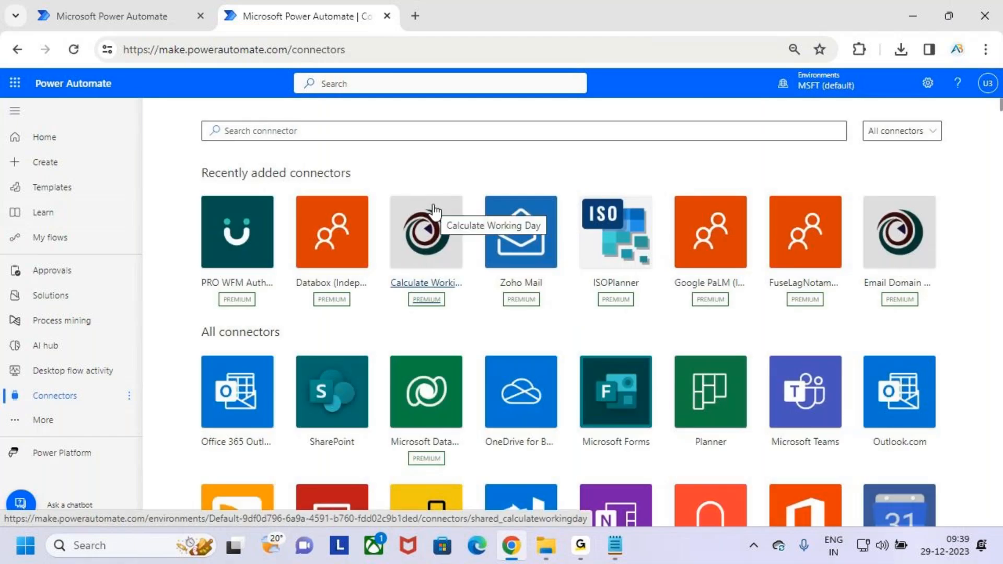
Step: In Notepad, fix the period after Apps and start an indented line below the definition
click(914, 18)
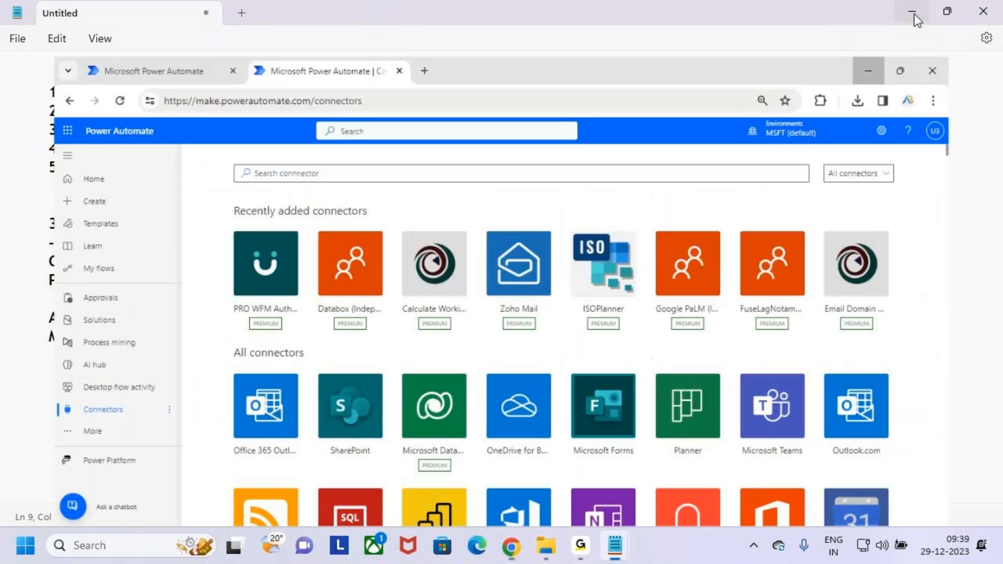
click(582, 354)
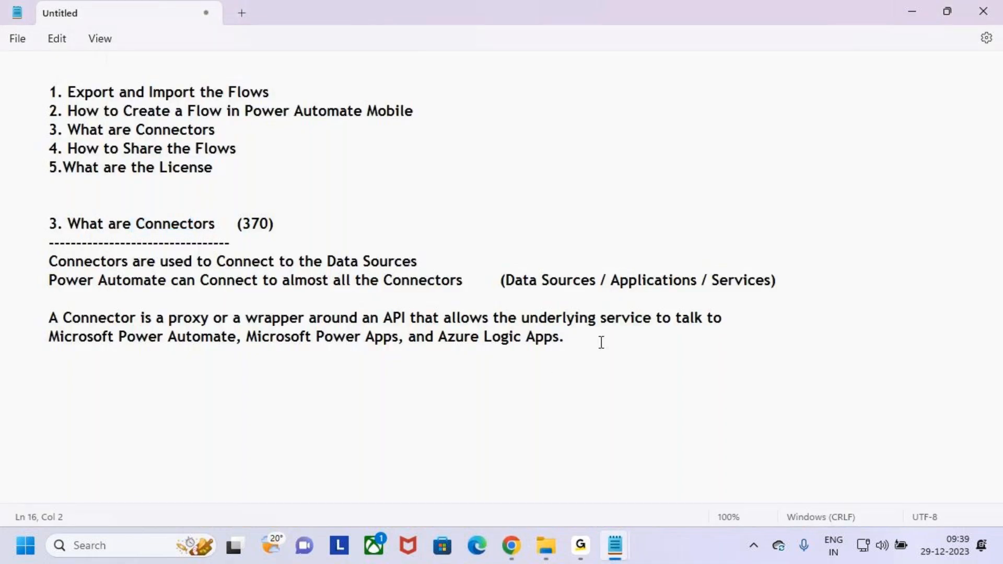
key(BackSpace)
text(.)
key(BackSpace)
text(.)
key(BackSpace)
text(.)
key(BackSpace)
text(.)
key(Return)
key(Tab)
Step: Paste the Types of Connectors section from 11.Export and Import into the untitled notes
key(alt+Tab)
key(alt+Tab)
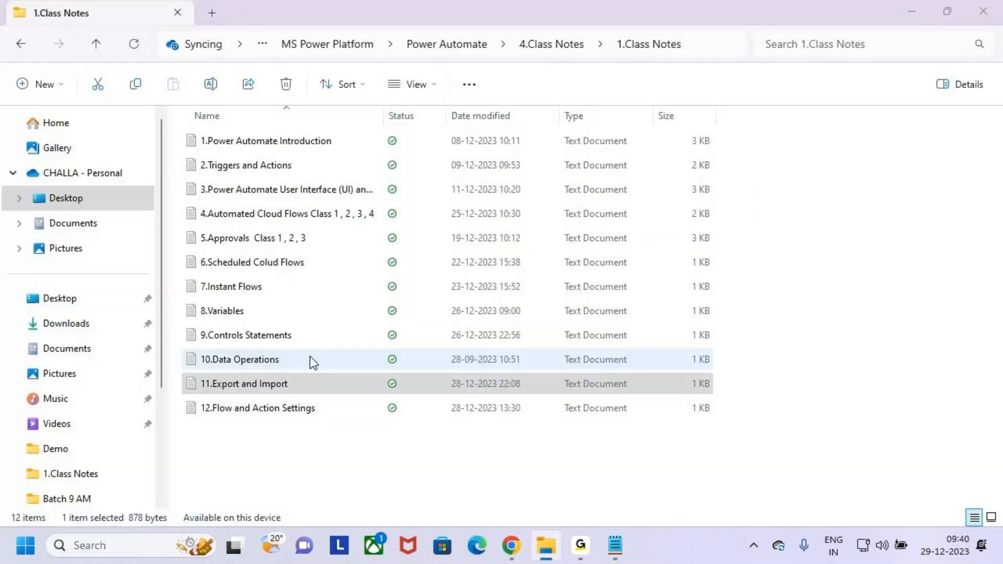
key(alt+Tab)
key(alt+Tab)
key(alt+Tab)
scroll(205, 419, down, 2)
drag(82, 249, 62, 238)
drag(44, 200, 340, 274)
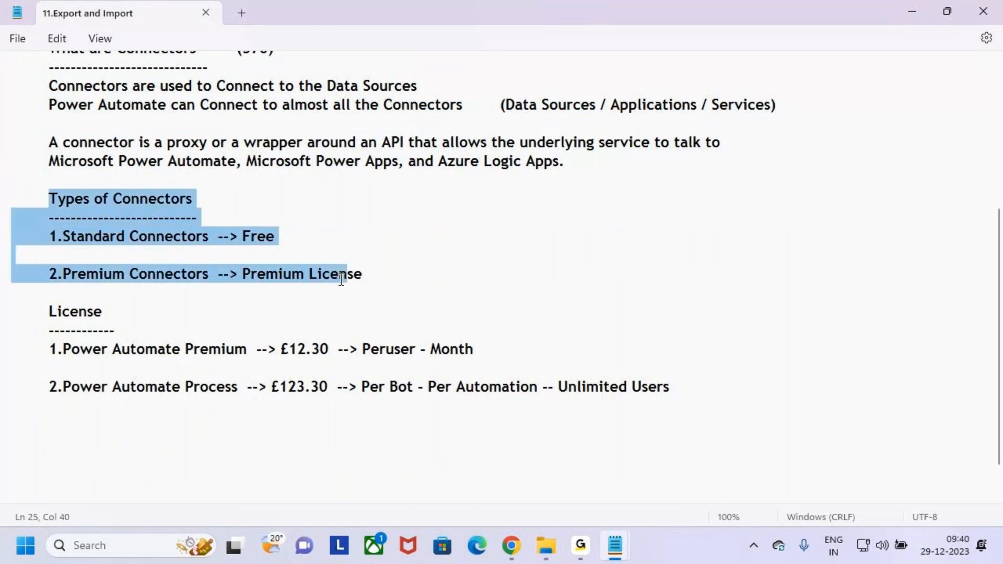
click(340, 307)
drag(124, 293, 2, 204)
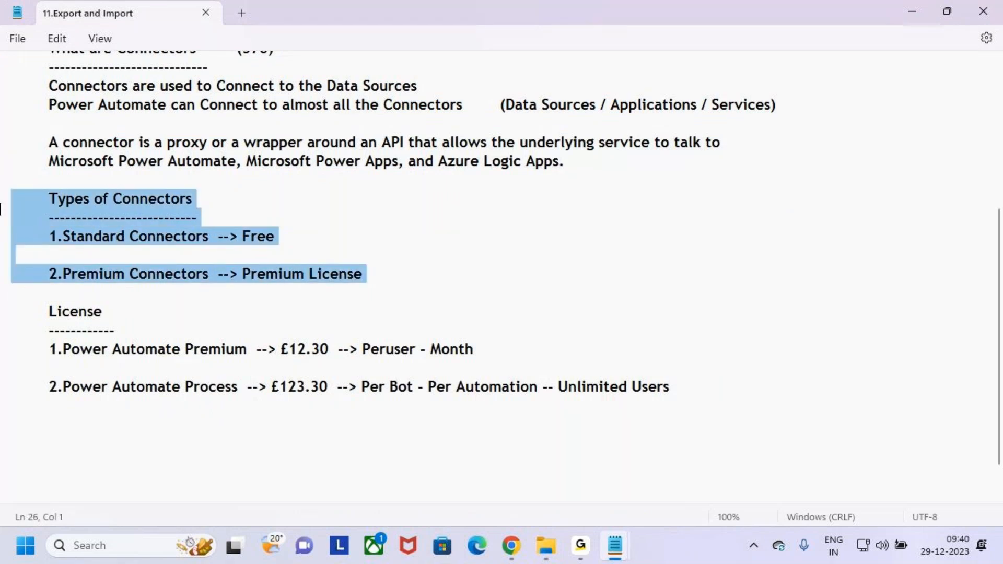
key(alt+Tab)
key(alt+Tab)
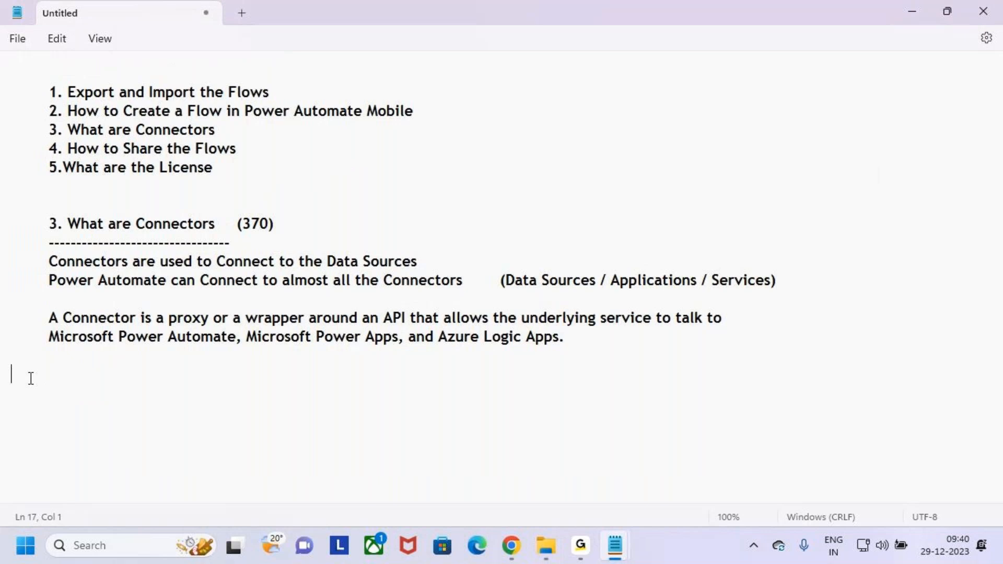
text(Types of Connectors ---------------------------- 1.Standard Connectors  --> Free  2.Premium Connectors  --> Premium License)
Step: Highlight the Types of Connectors heading and the Standard and Premium Connectors labels
drag(48, 375, 207, 378)
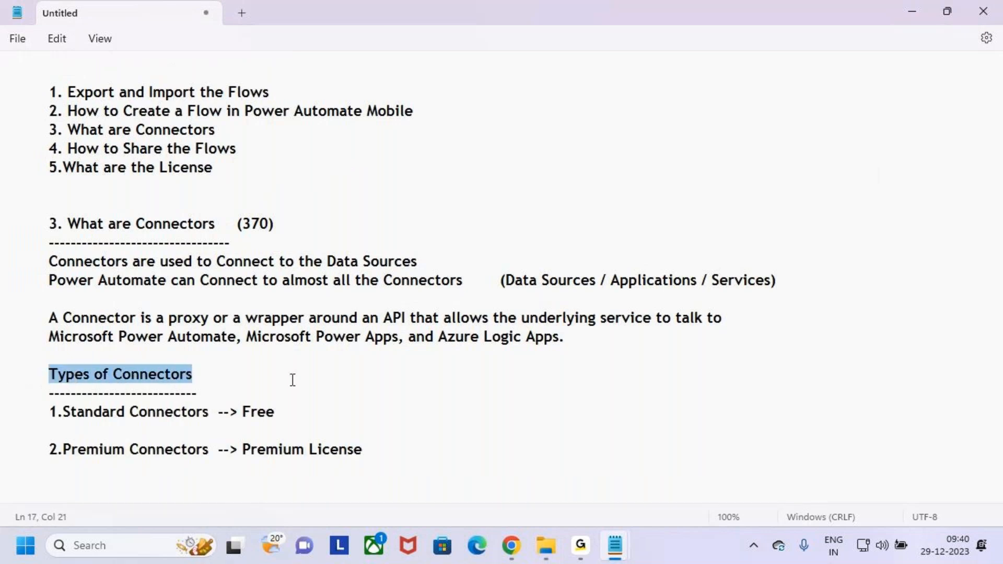
drag(50, 412, 213, 413)
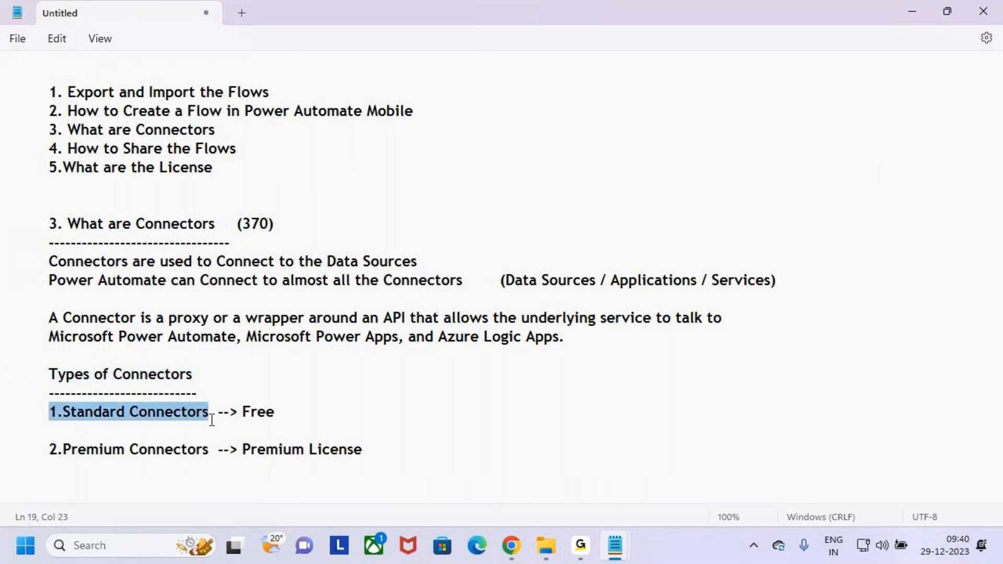
drag(48, 443, 209, 451)
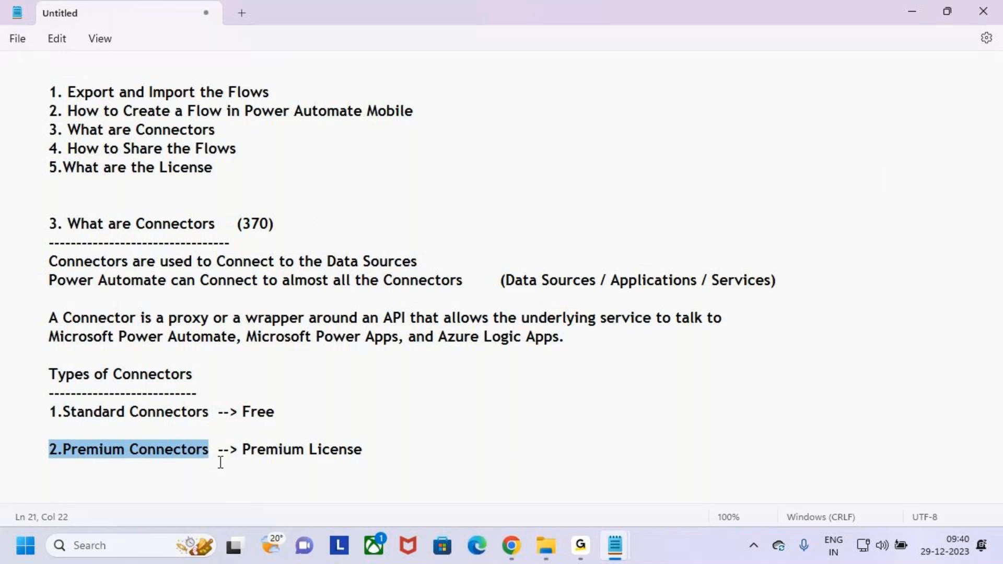
click(220, 462)
key(ctrl+2)
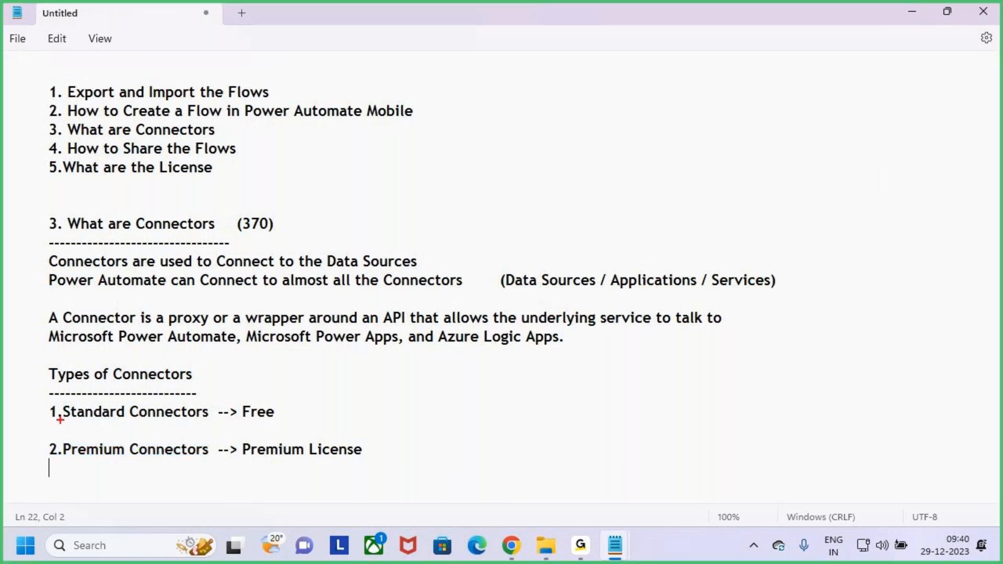
Step: Annotate Standard Connectors as Free and Premium Connectors as needing a Premium License
drag(36, 395, 218, 431)
mouse_move(127, 338)
mouse_down()
mouse_move(150, 401)
mouse_move(180, 367)
mouse_up()
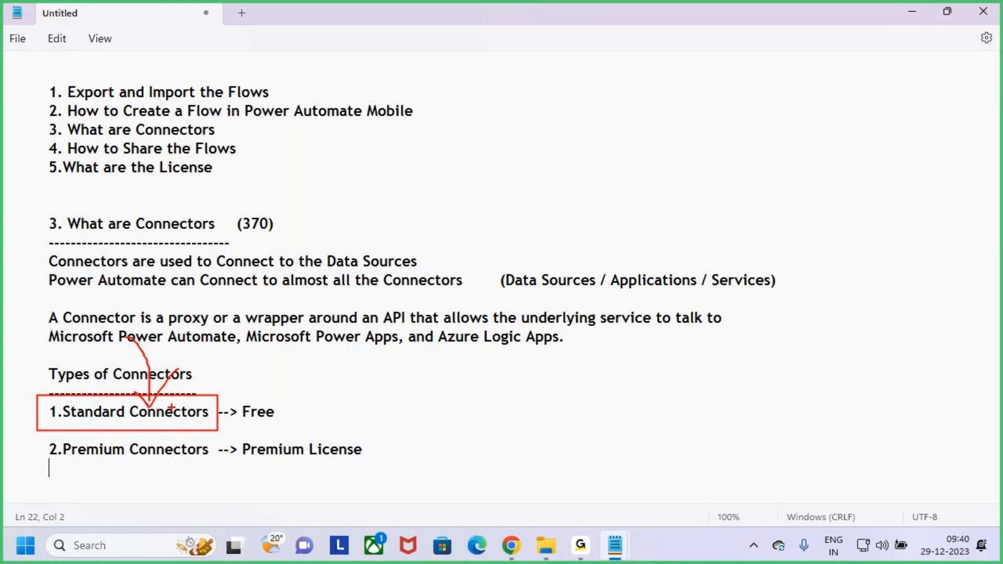
drag(238, 400, 281, 425)
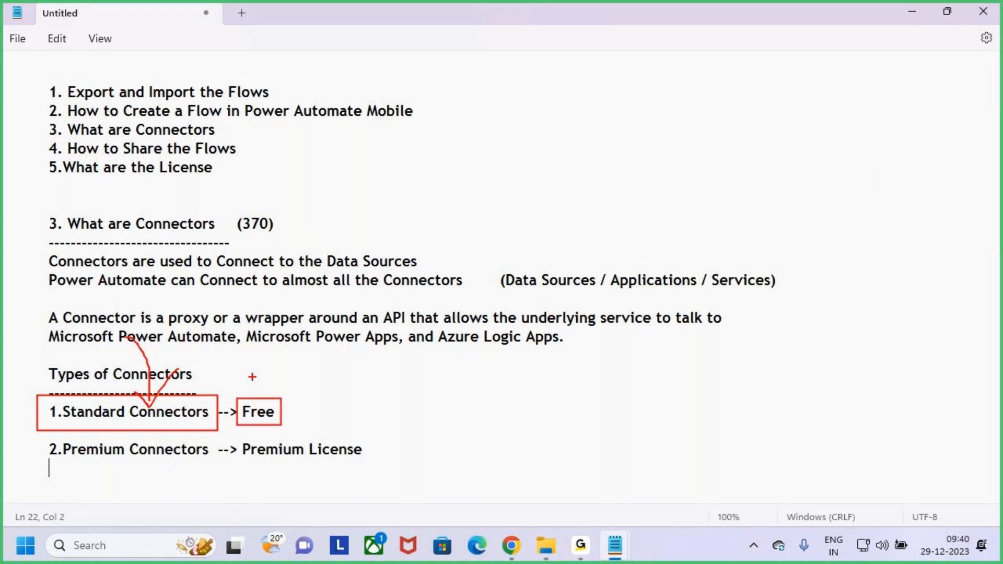
drag(250, 369, 248, 401)
drag(38, 441, 211, 469)
drag(111, 453, 152, 407)
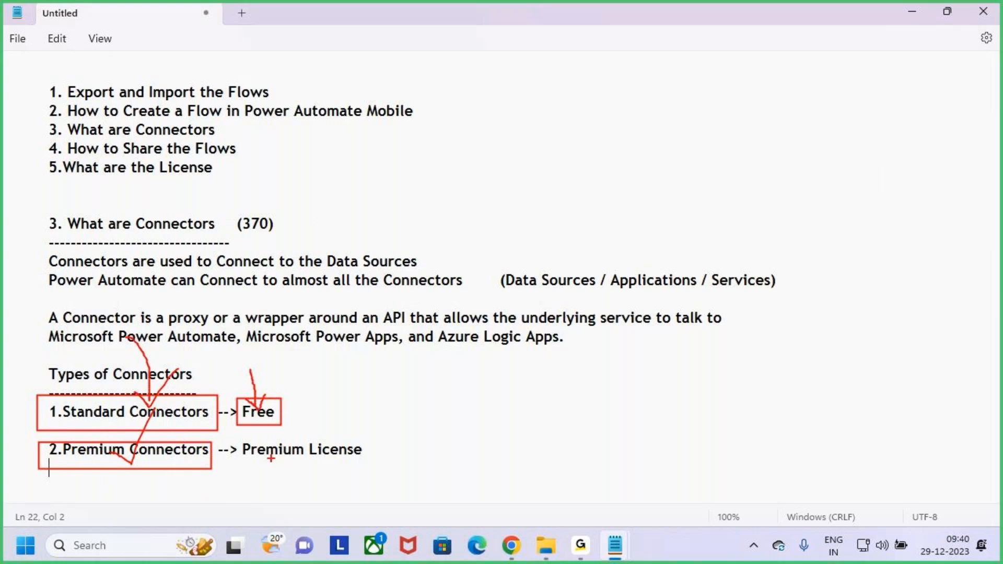
drag(240, 437, 238, 438)
mouse_move(313, 412)
mouse_down()
mouse_move(316, 436)
mouse_move(330, 409)
mouse_up()
drag(325, 412, 334, 411)
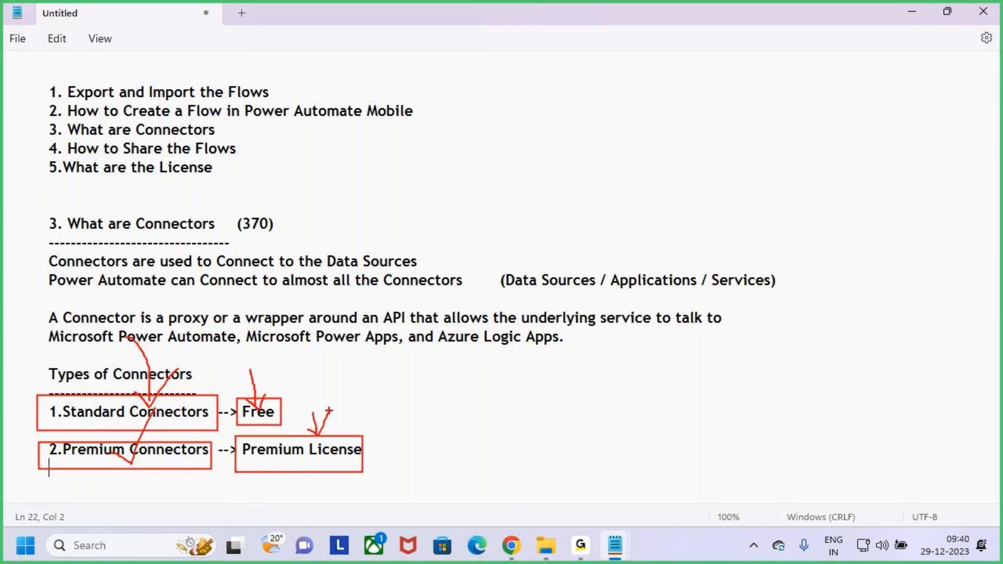
key(Escape)
Step: Select the Standard and Premium Connectors lines, then bring back the Power Automate window
drag(49, 411, 218, 415)
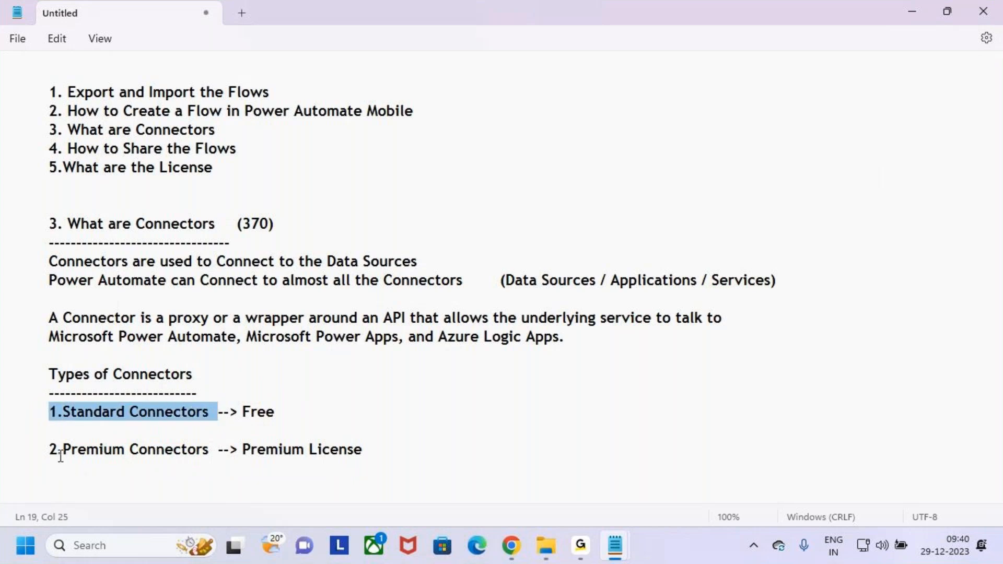
triple_click(60, 456)
click(422, 463)
click(512, 546)
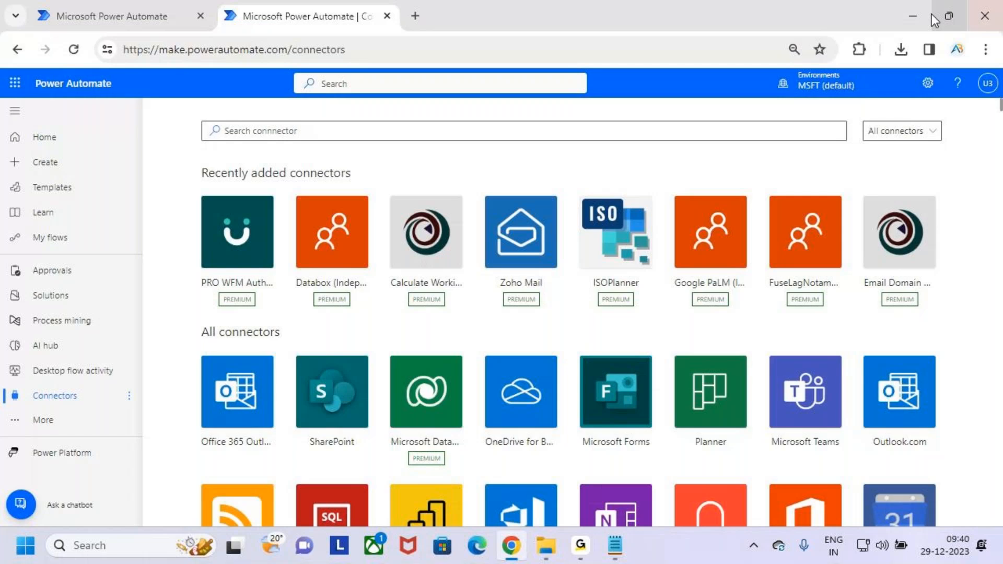
Step: Outline the connector type filter and open its All, Standard and Premium choices
mouse_move(615, 548)
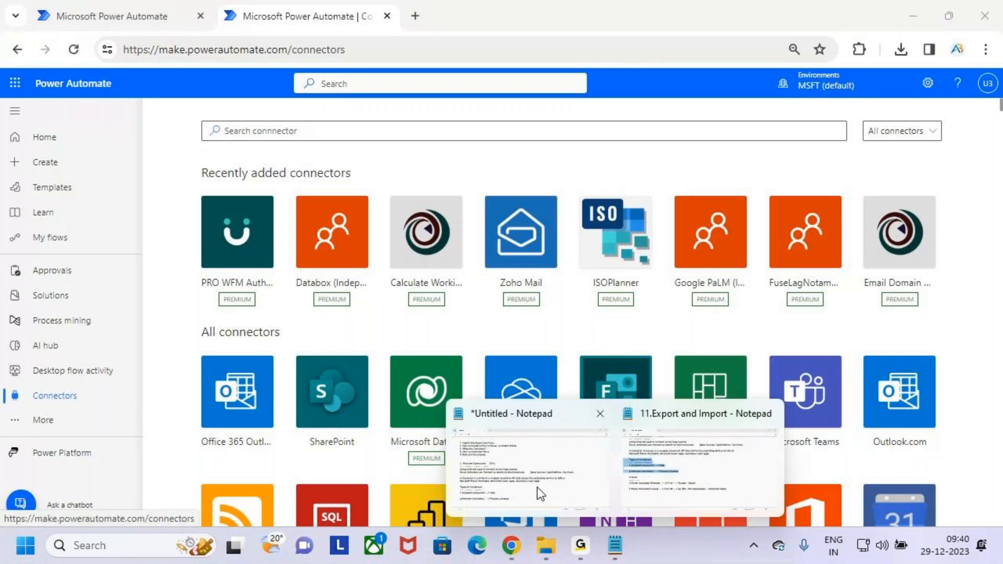
click(537, 487)
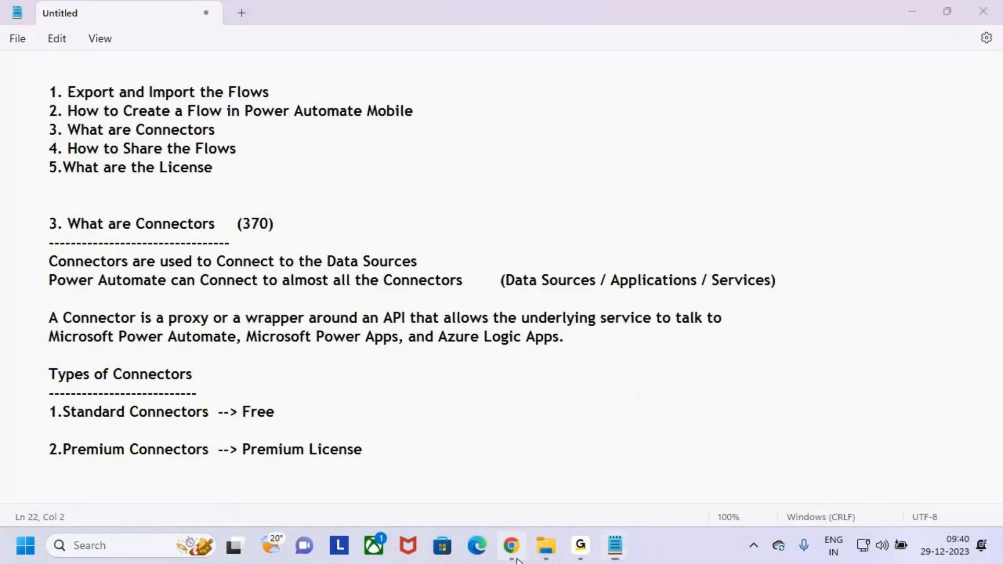
click(512, 545)
key(ctrl+2)
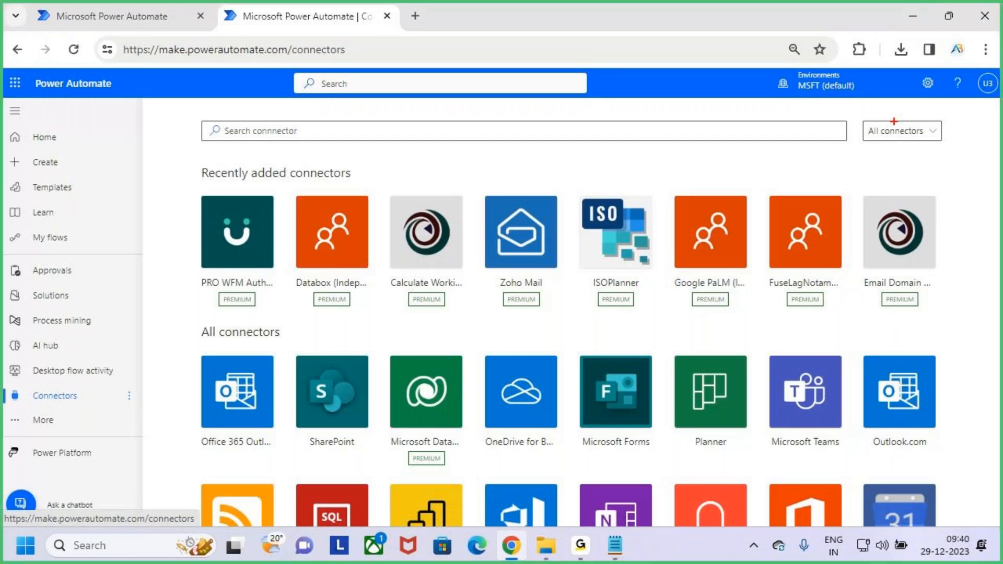
drag(861, 115, 950, 142)
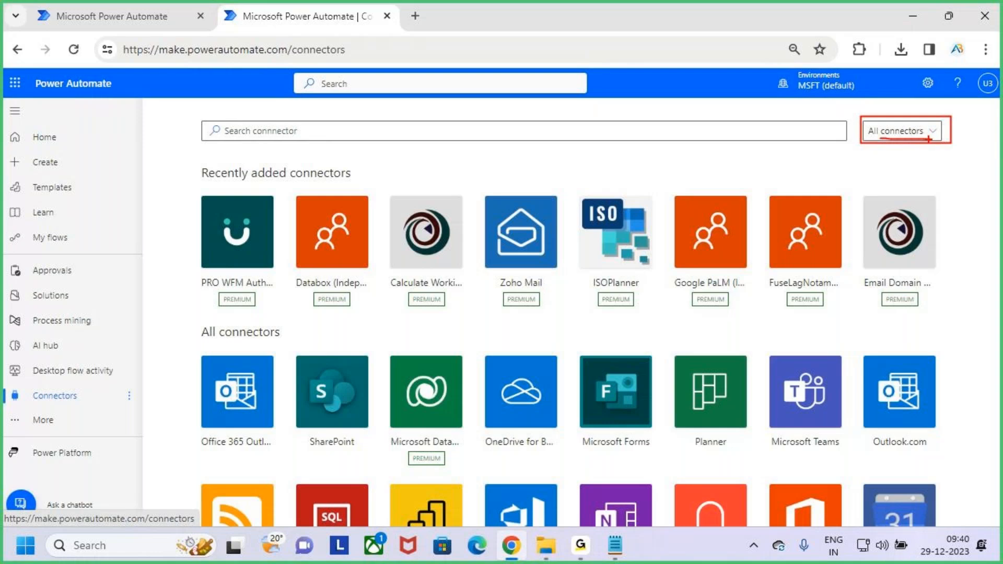
key(Escape)
click(933, 136)
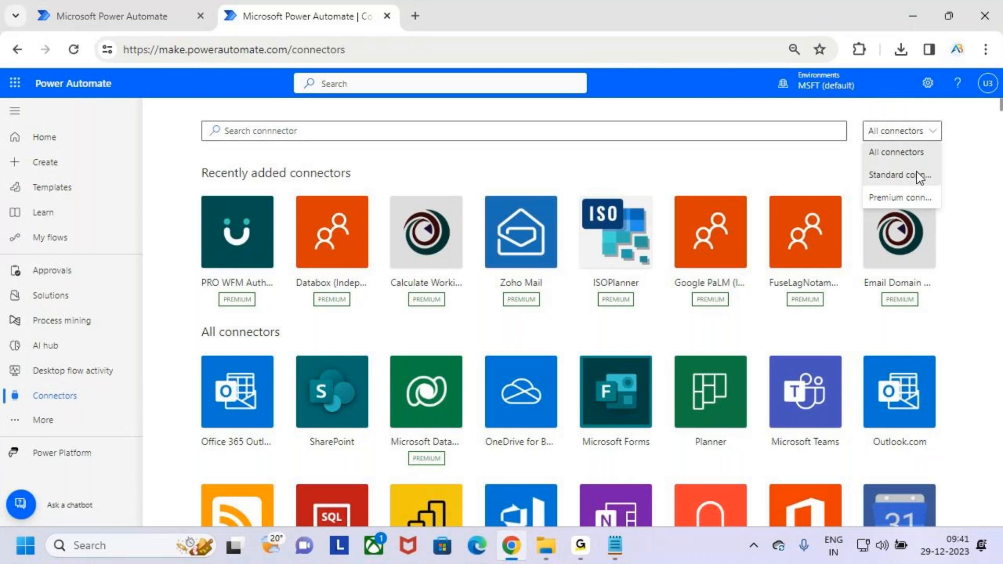
Step: Filter to Standard connectors and scroll through the free ones, from Office 365 Outlook to WordPress
click(919, 176)
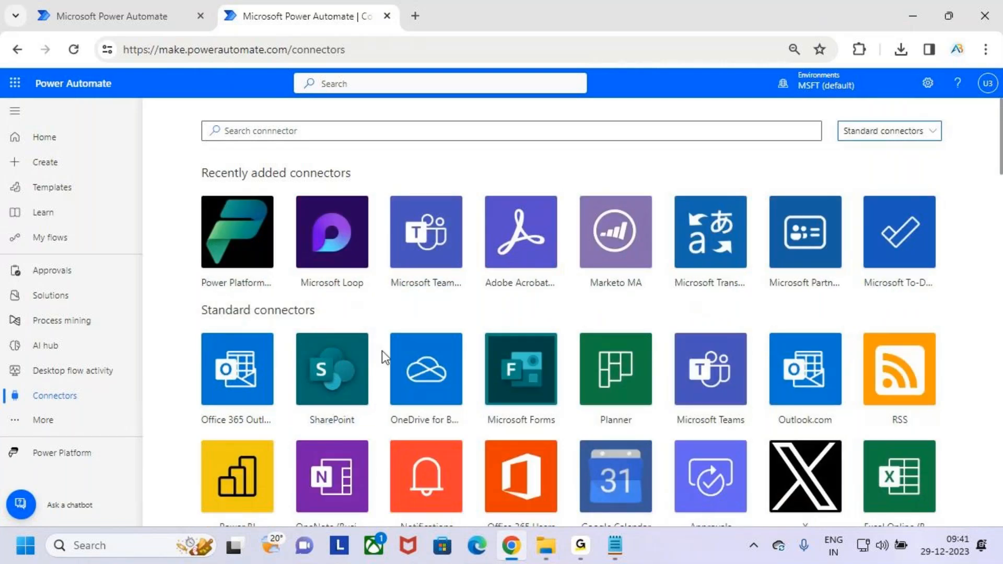
scroll(385, 355, down, 1)
scroll(385, 355, up, 1)
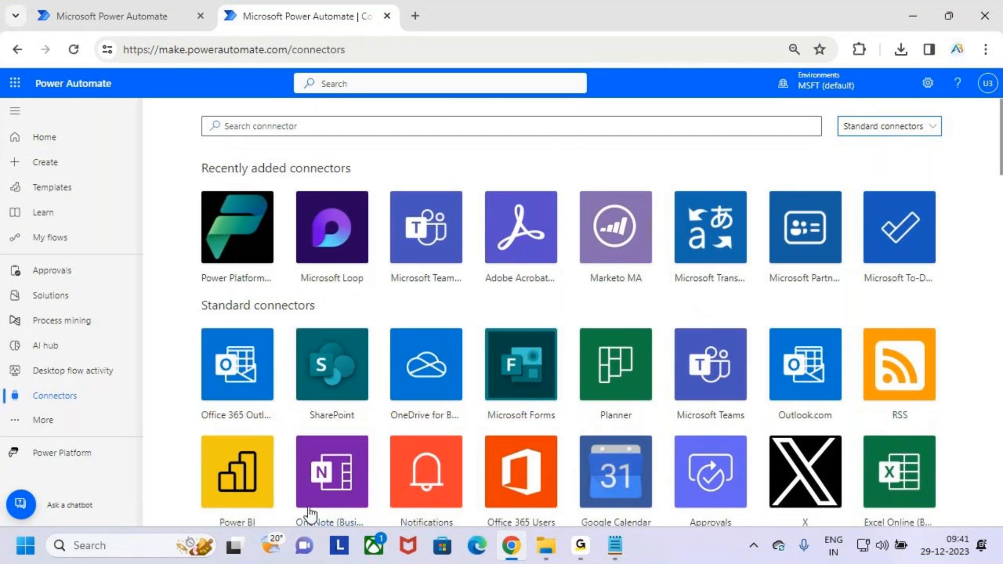
scroll(306, 521, down, 1)
scroll(703, 389, down, 3)
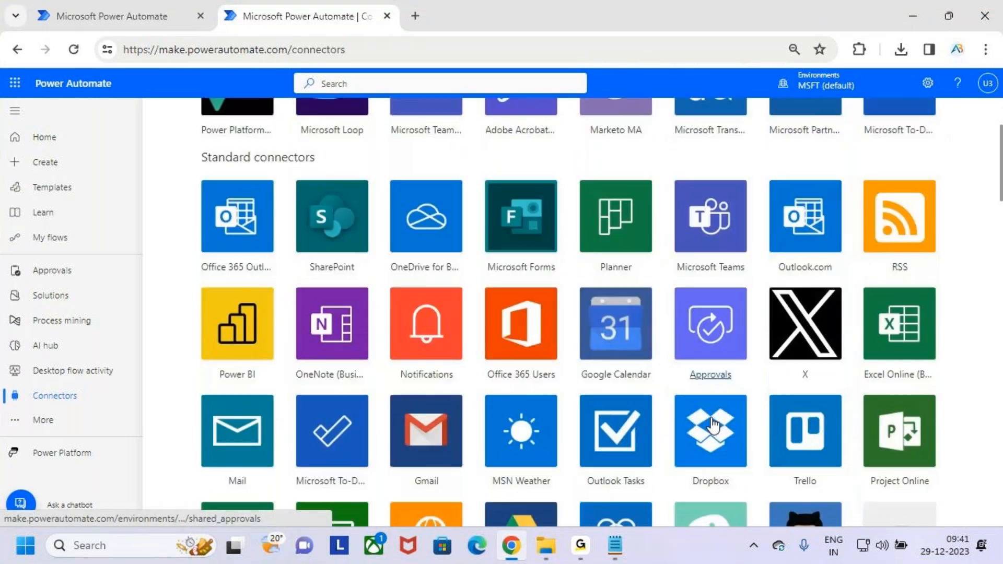
scroll(705, 389, down, 3)
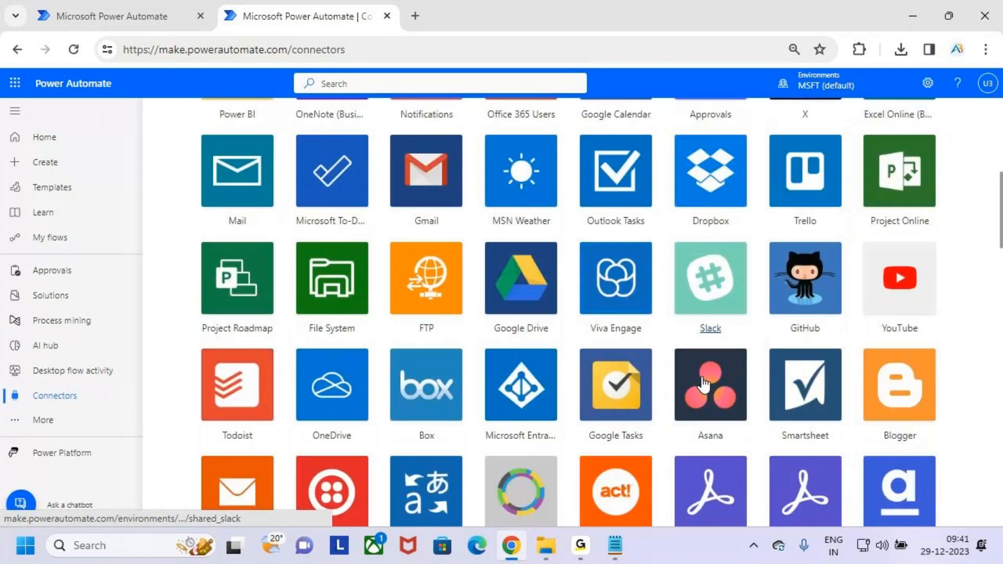
scroll(703, 384, down, 20)
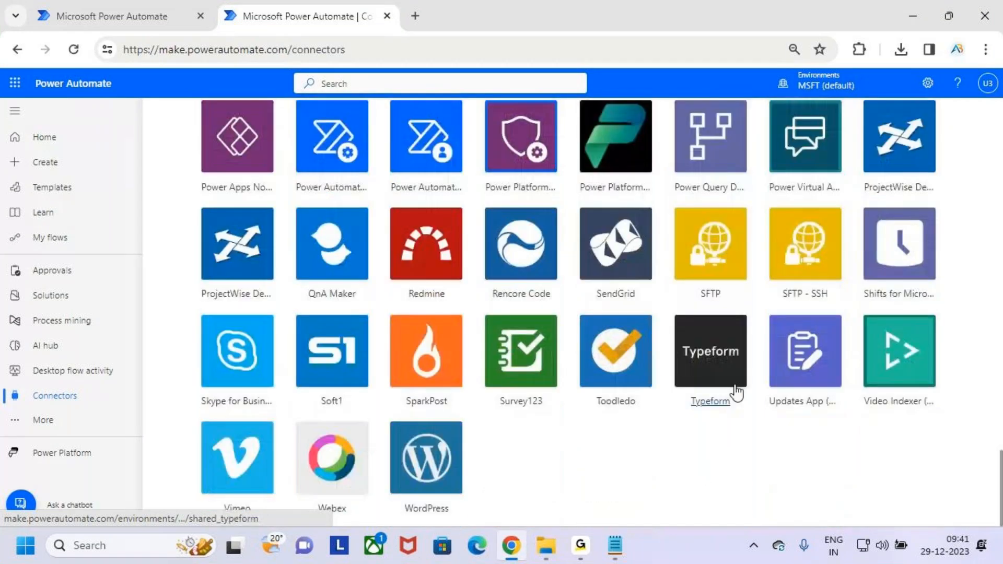
scroll(731, 387, up, 20)
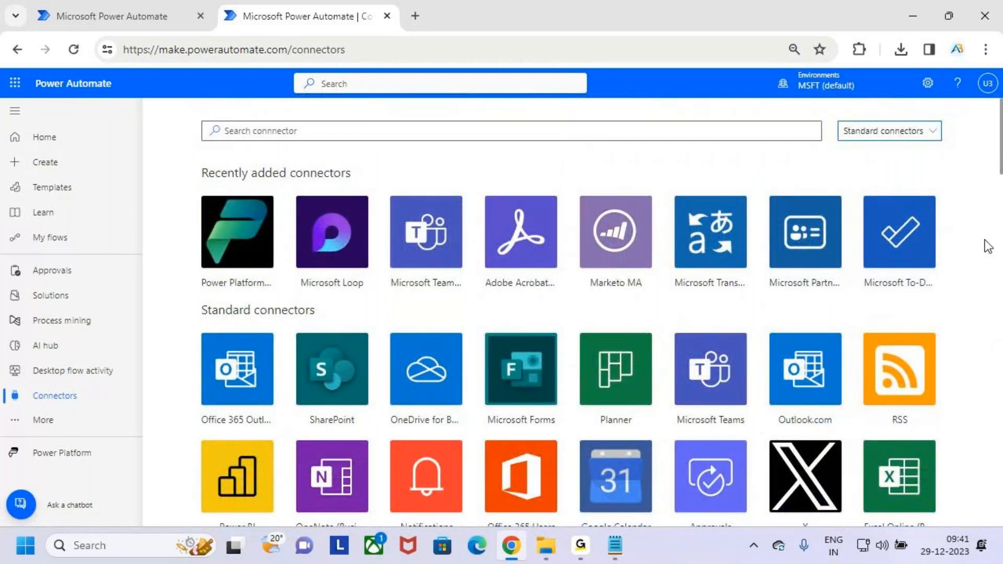
Step: Filter the connectors list to Premium connectors, then bring the Untitled notes back
click(918, 137)
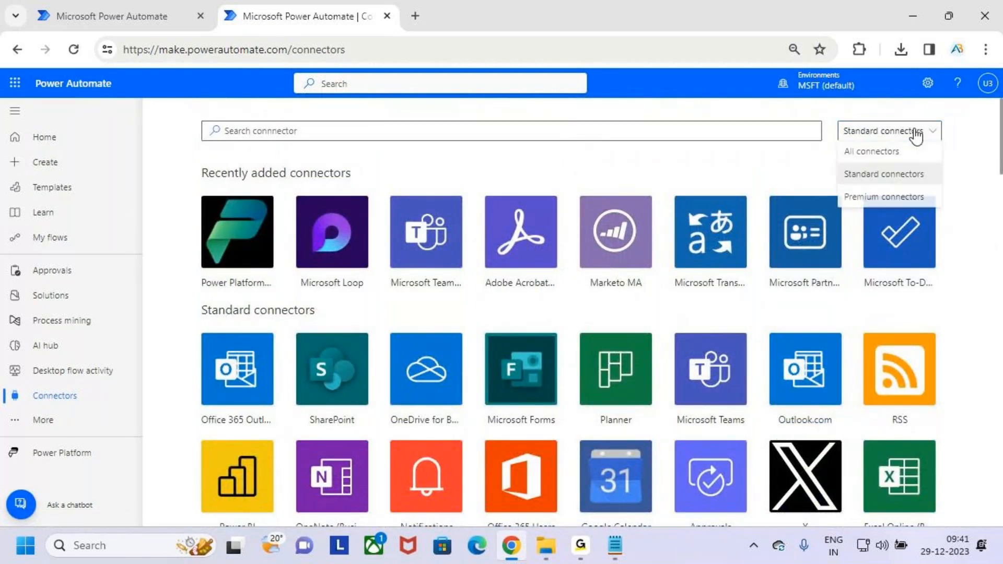
click(915, 199)
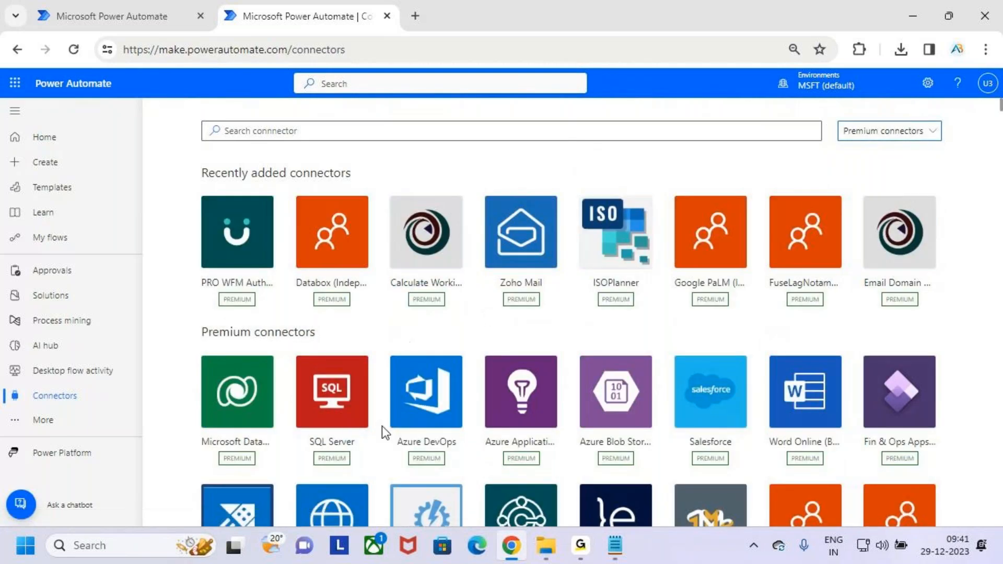
mouse_move(289, 352)
mouse_down()
mouse_move(376, 473)
mouse_move(410, 381)
mouse_up()
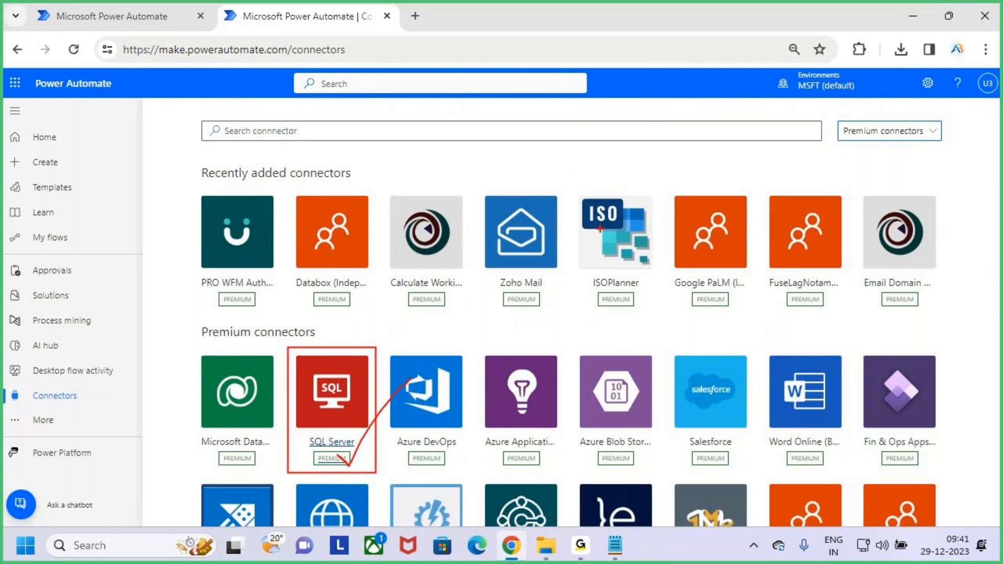
key(Escape)
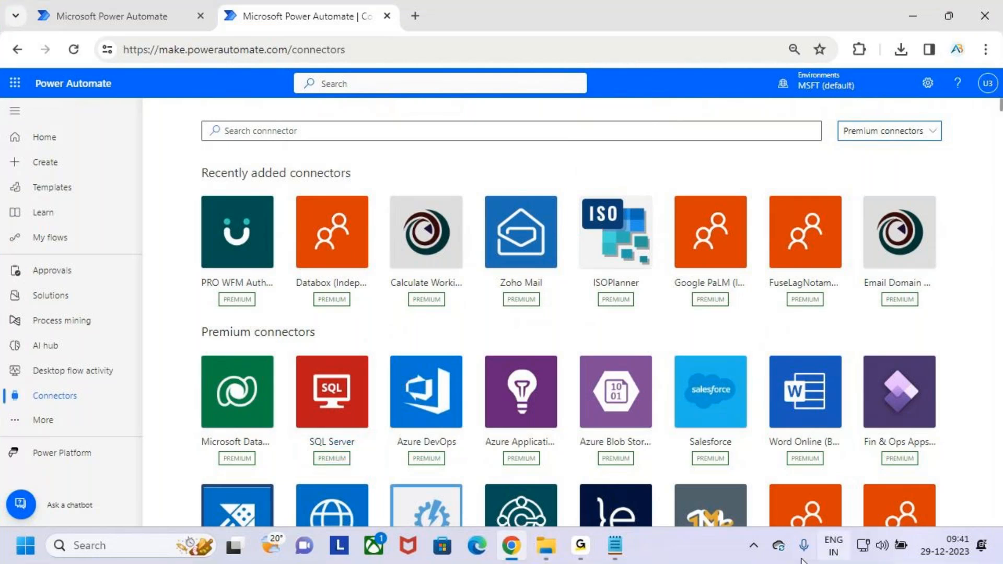
mouse_move(615, 544)
click(547, 467)
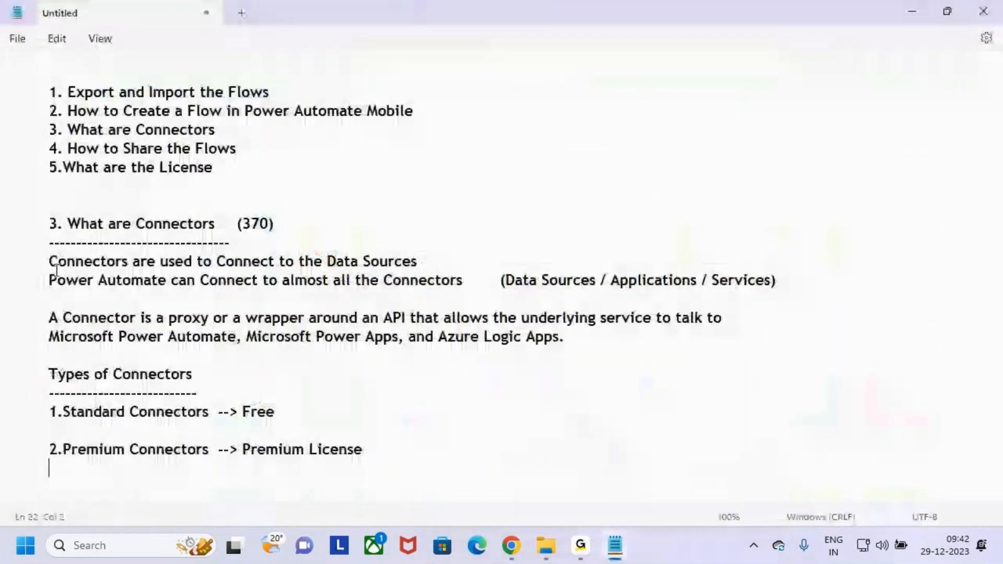
drag(48, 224, 617, 279)
key(ctrl+shift+Right)
key(ctrl+shift+Right)
key(ctrl+shift+Right)
click(345, 264)
drag(324, 261, 488, 262)
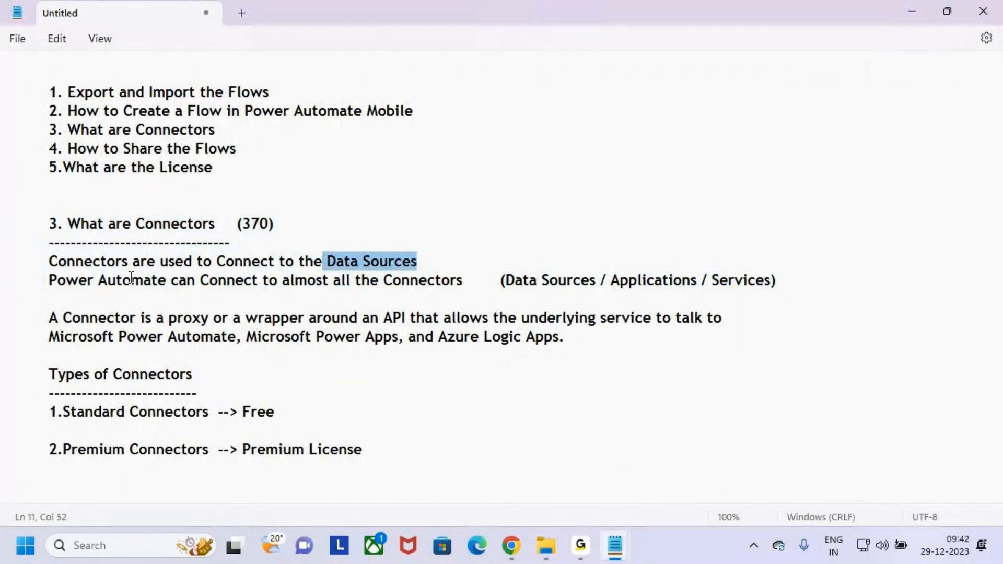
drag(290, 282, 464, 286)
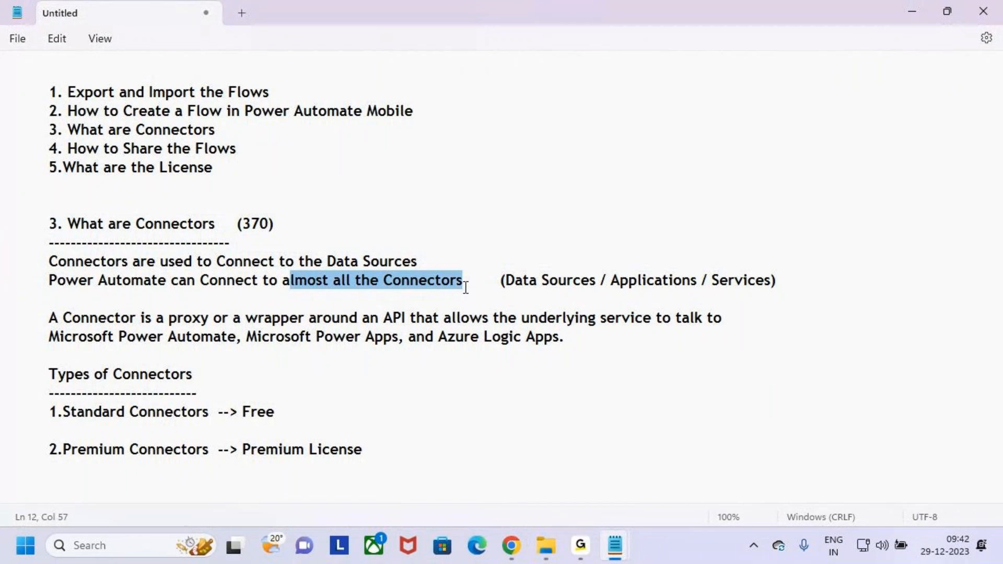
drag(239, 227, 295, 243)
drag(49, 374, 193, 375)
drag(46, 418, 236, 412)
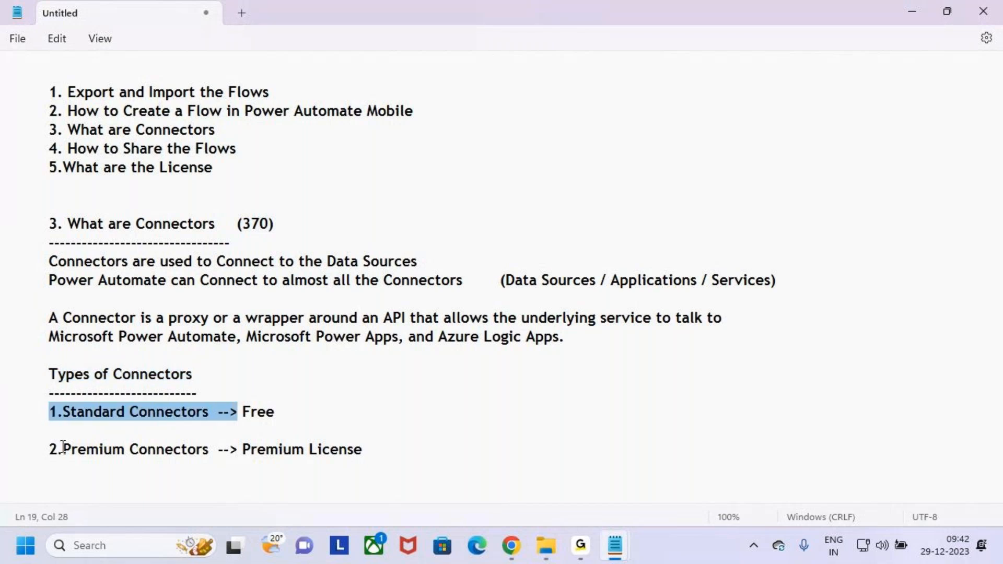
drag(50, 448, 215, 435)
click(125, 433)
drag(49, 410, 412, 412)
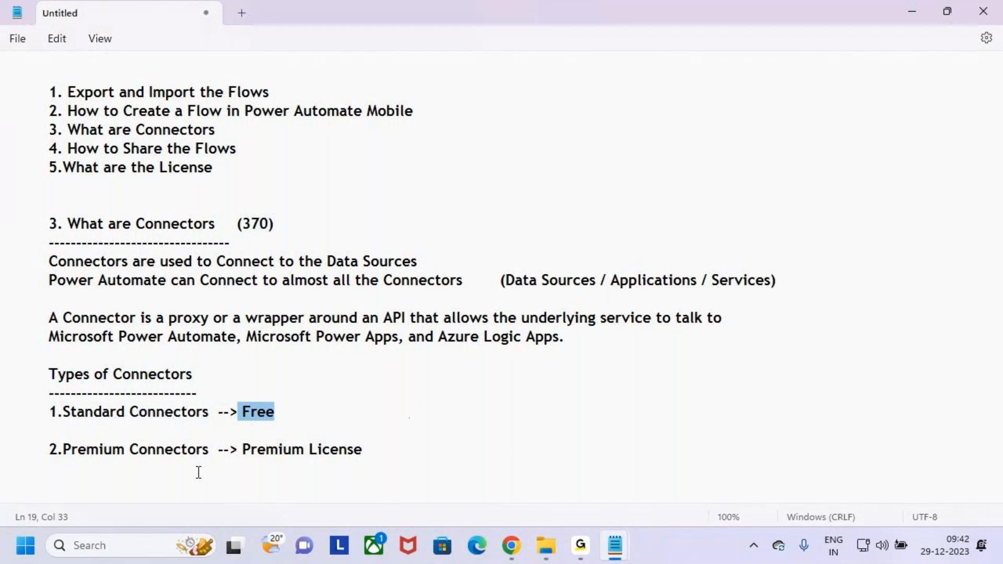
drag(49, 450, 393, 445)
click(243, 450)
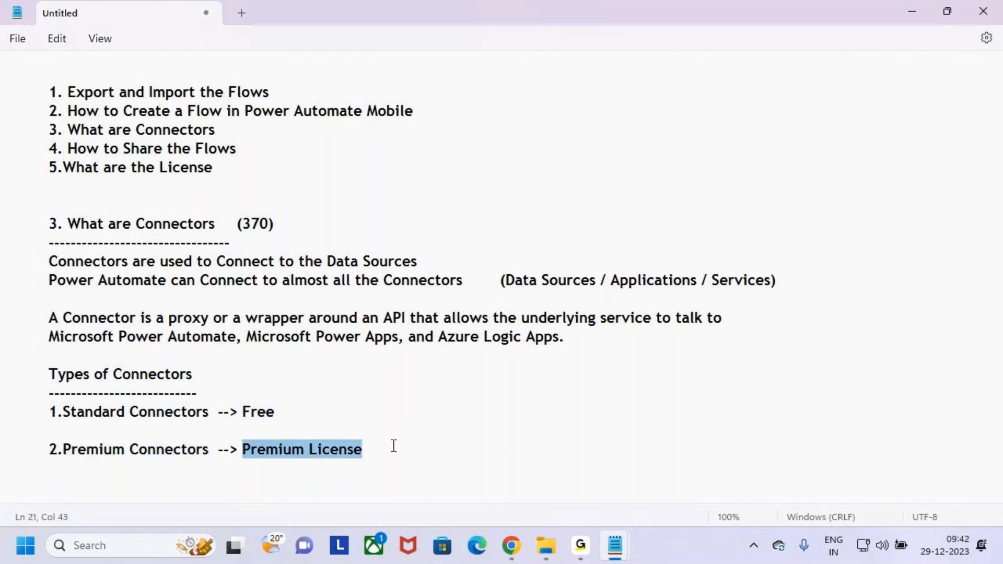
click(393, 439)
drag(392, 443, 5, 225)
click(293, 391)
click(322, 450)
click(329, 415)
click(351, 467)
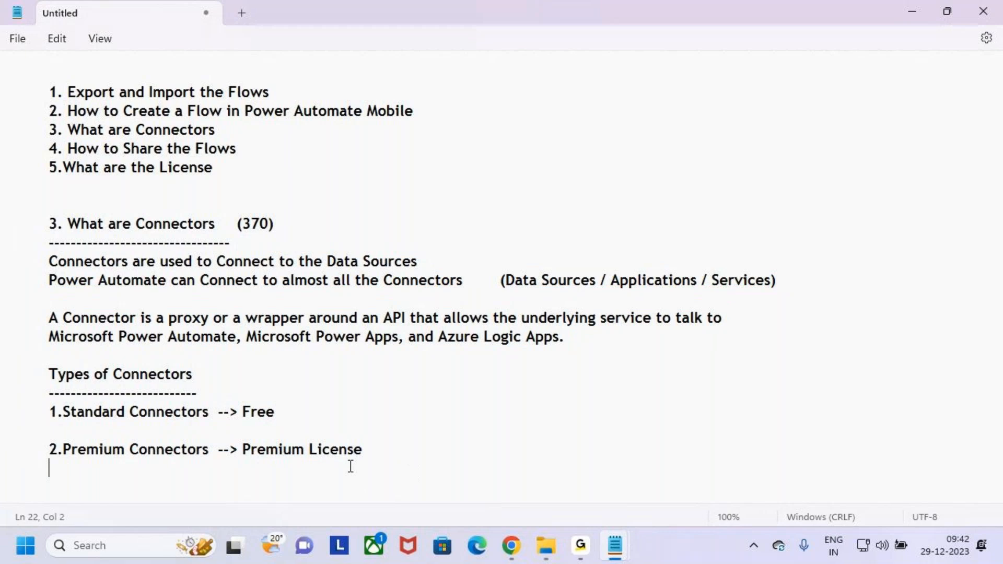
double_click(339, 452)
click(227, 126)
click(262, 150)
click(196, 199)
click(217, 175)
click(199, 193)
click(235, 174)
drag(219, 170, 37, 169)
key(ctrl+c)
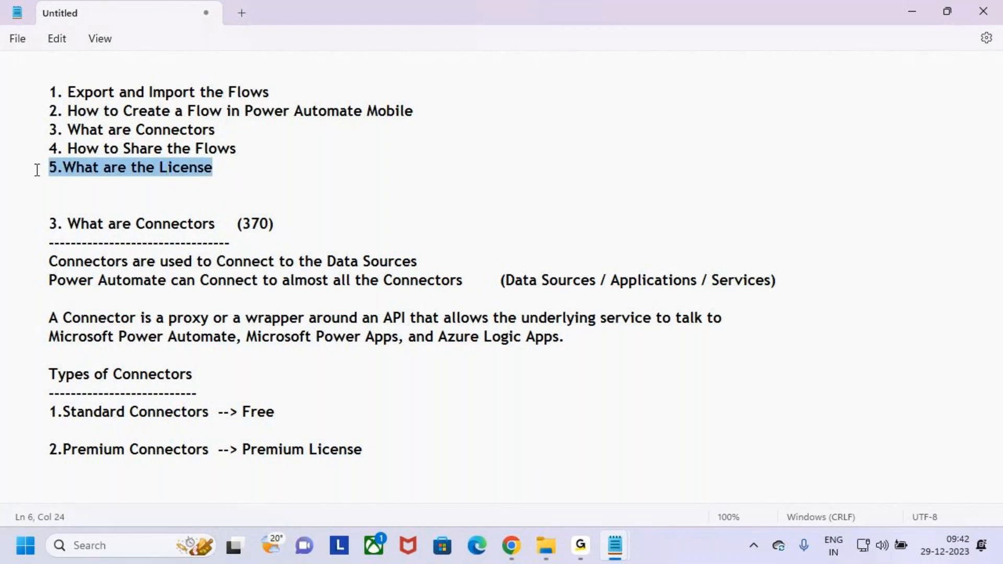
Step: Add the '5.What are the License' heading with a dashed underline below Premium License
click(380, 450)
key(Return)
key(Return)
key(ctrl+v)
key(Return)
text(---------------------------------)
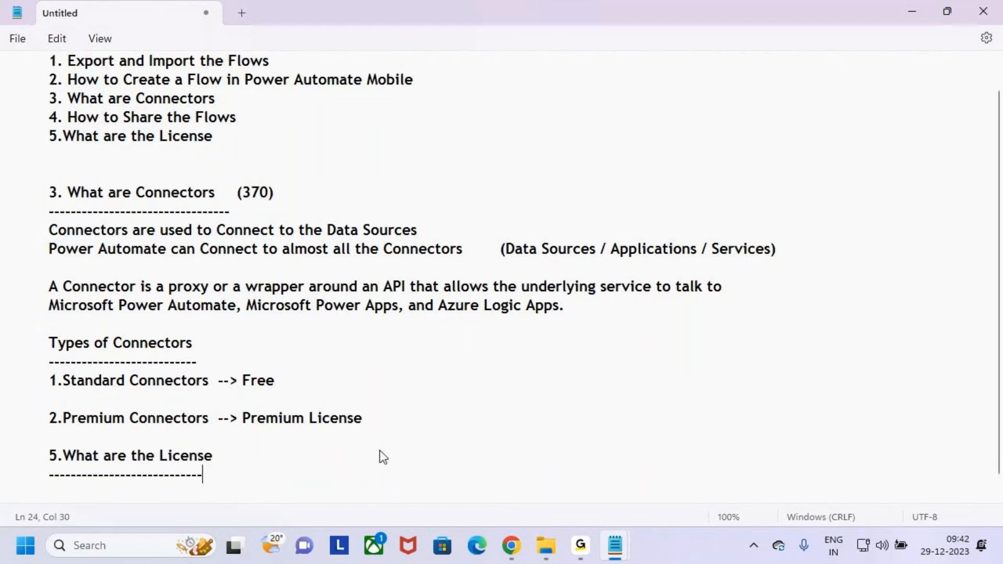
key(Return)
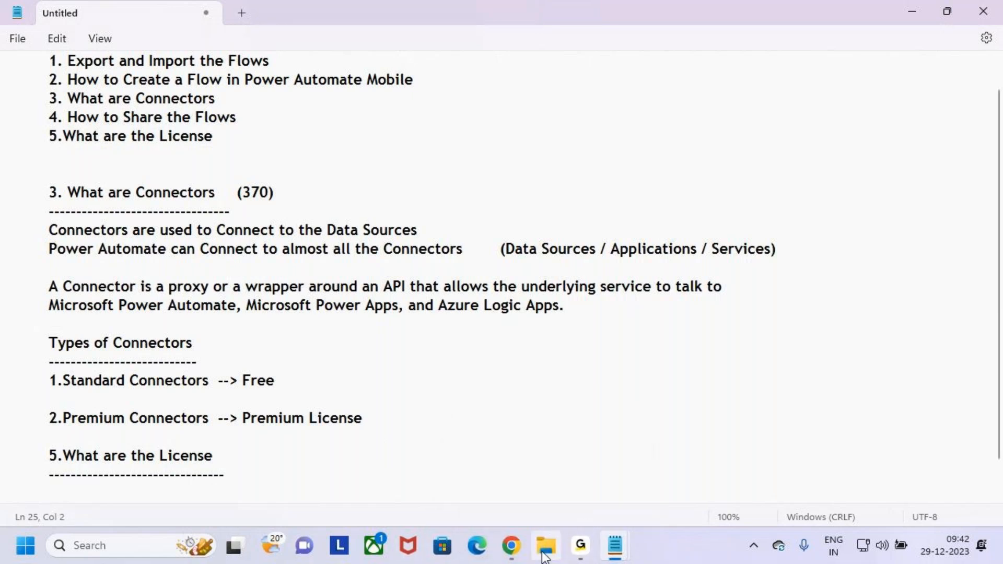
Step: Copy the License lines from 11.Export and Import and paste them into the Untitled notes
mouse_move(617, 542)
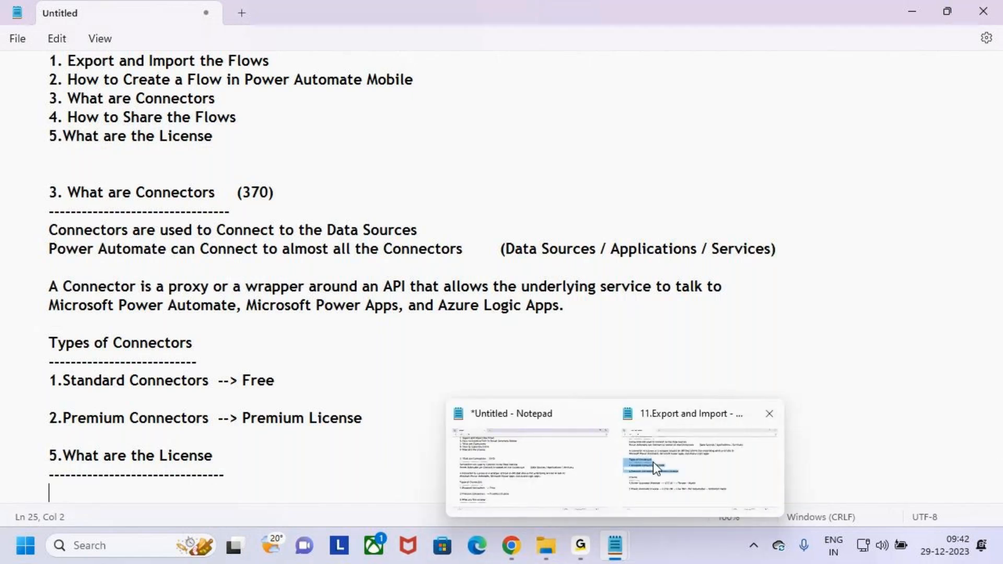
click(500, 454)
click(715, 478)
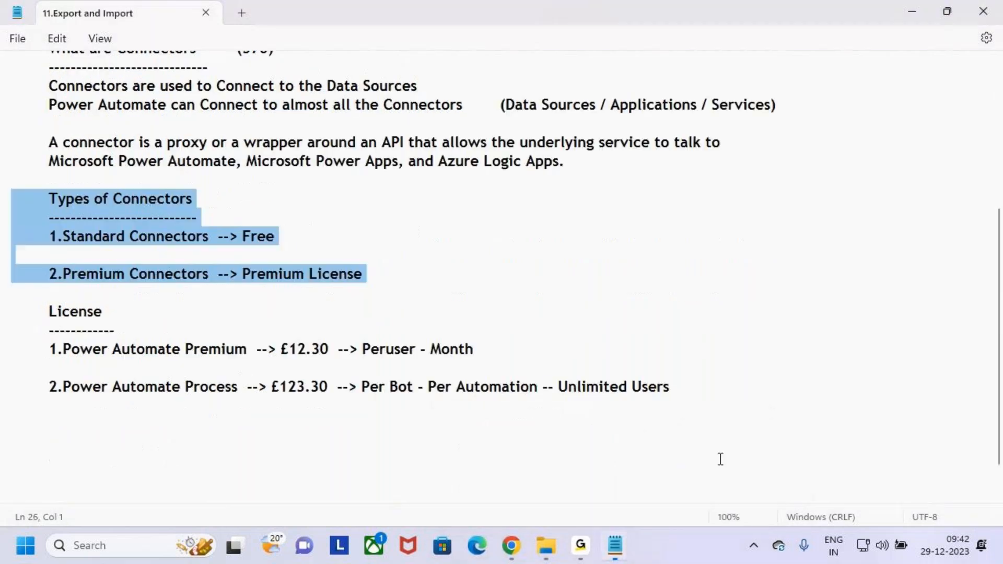
scroll(105, 376, down, 1)
click(126, 361)
drag(126, 361, 1, 272)
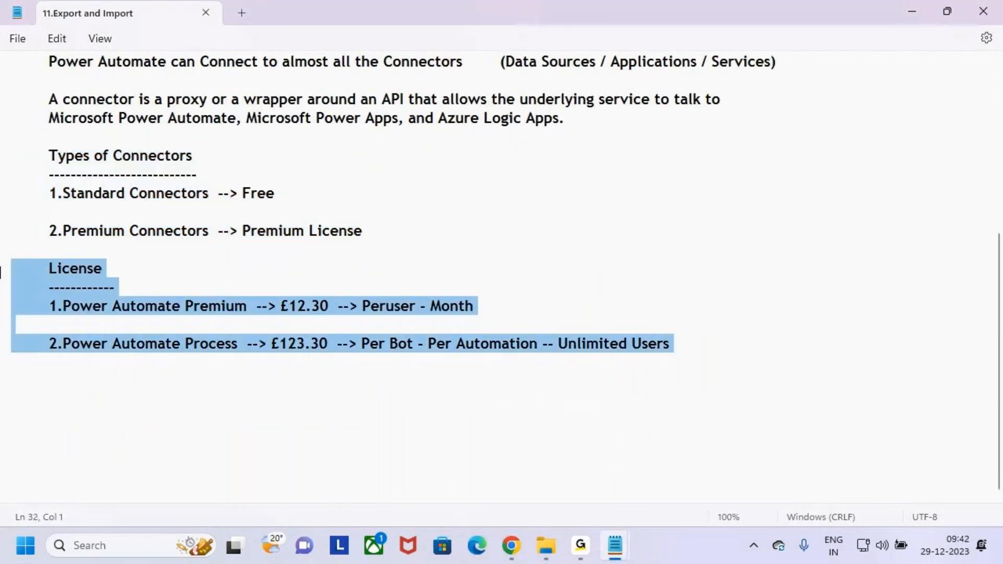
key(ctrl+c)
key(alt+Tab)
scroll(134, 428, down, 1)
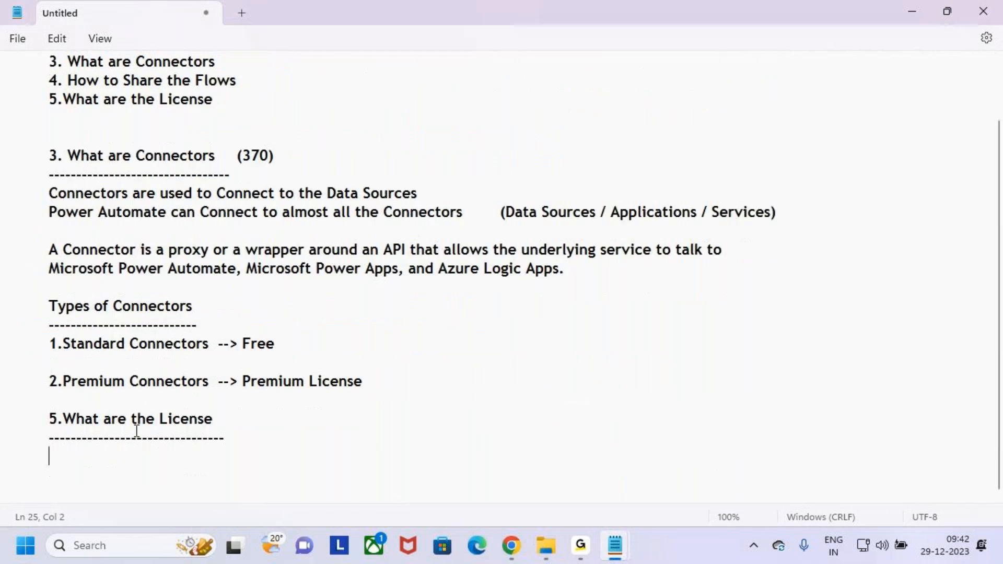
key(ctrl+v)
Step: Remove the duplicate heading, rename the section to 'License', and trim the extra dashes
drag(113, 420, 1, 399)
key(BackSpace)
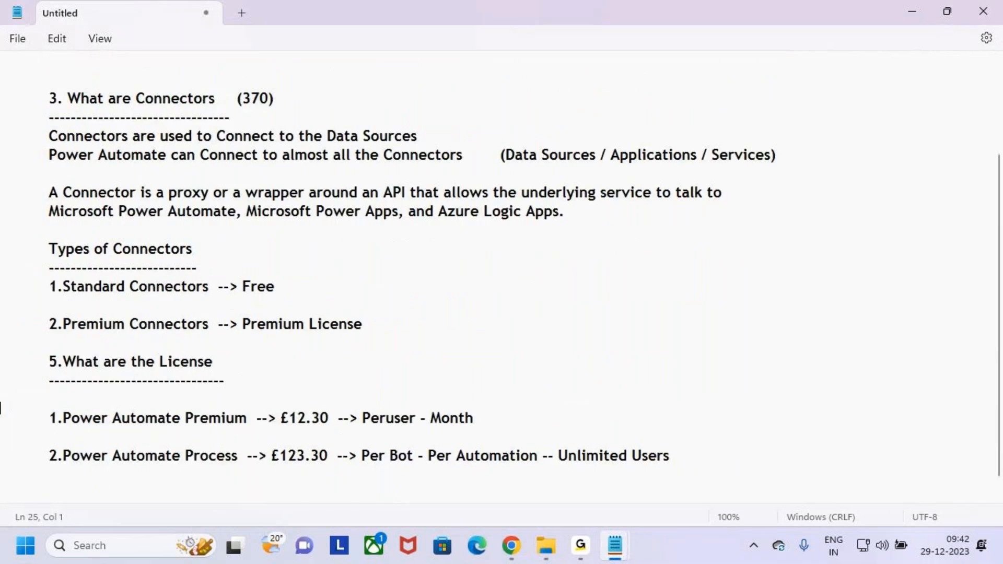
key(BackSpace)
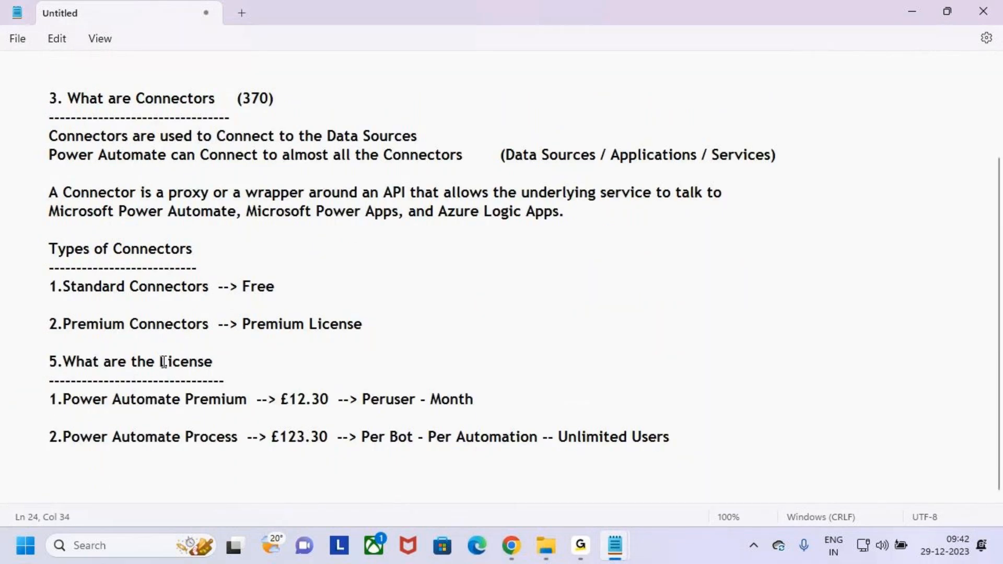
drag(163, 362, 48, 362)
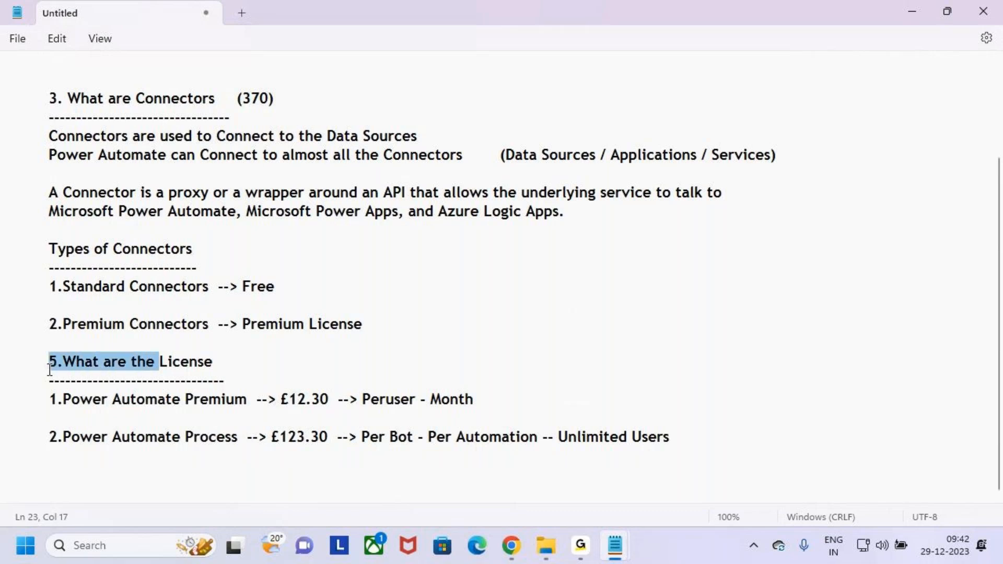
key(BackSpace)
drag(225, 380, 95, 380)
key(BackSpace)
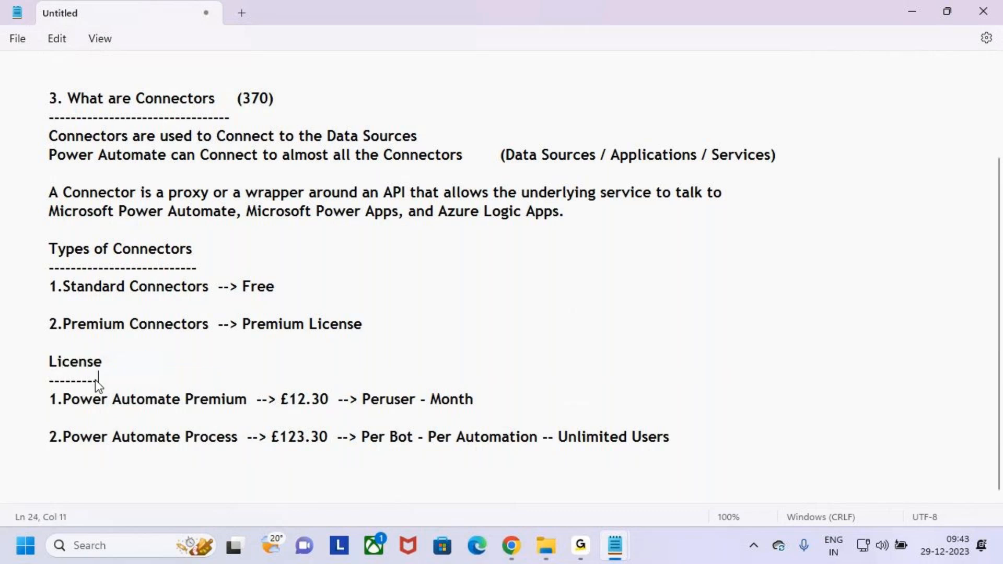
key(BackSpace)
key(BackSpace)
Step: Finish the dashed line and highlight 'Power Automate Premium' and the word Premium in the notes
text(----)
click(54, 407)
drag(63, 401, 248, 400)
click(265, 413)
click(246, 409)
mouse_move(183, 400)
mouse_down()
mouse_move(309, 398)
mouse_move(342, 412)
mouse_up()
click(261, 408)
Step: Turn on the annotation pen (Ctrl+2) and sketch freely over the licence notes
key(ctrl+2)
drag(312, 361, 313, 380)
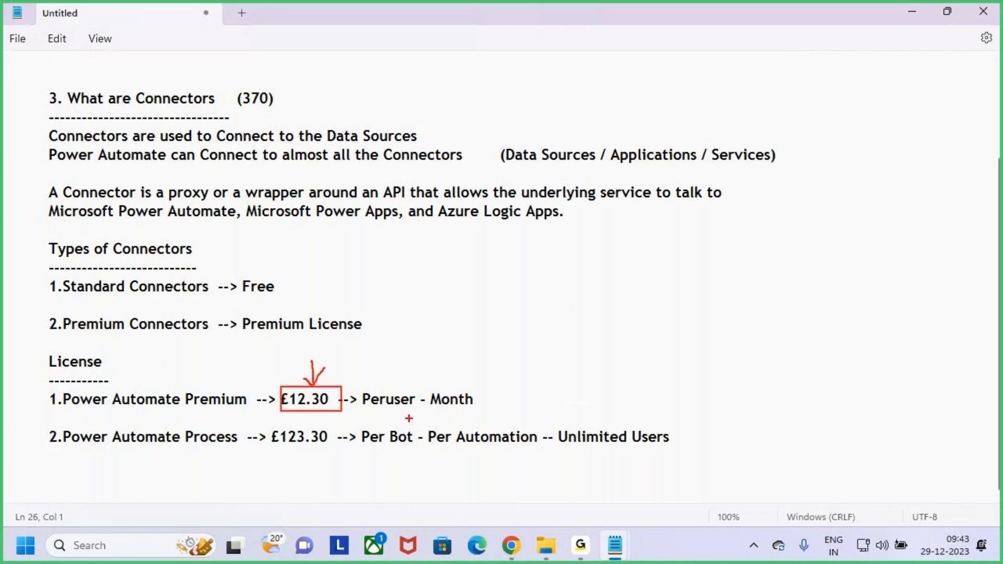
drag(367, 413, 391, 411)
mouse_move(579, 270)
mouse_down()
mouse_move(569, 290)
mouse_move(597, 269)
mouse_move(578, 268)
mouse_up()
mouse_move(585, 295)
mouse_down()
mouse_move(584, 349)
mouse_move(611, 354)
mouse_up()
mouse_move(625, 301)
mouse_down()
mouse_move(686, 303)
mouse_move(674, 350)
mouse_up()
mouse_move(746, 321)
mouse_down()
mouse_move(765, 290)
mouse_move(771, 321)
mouse_up()
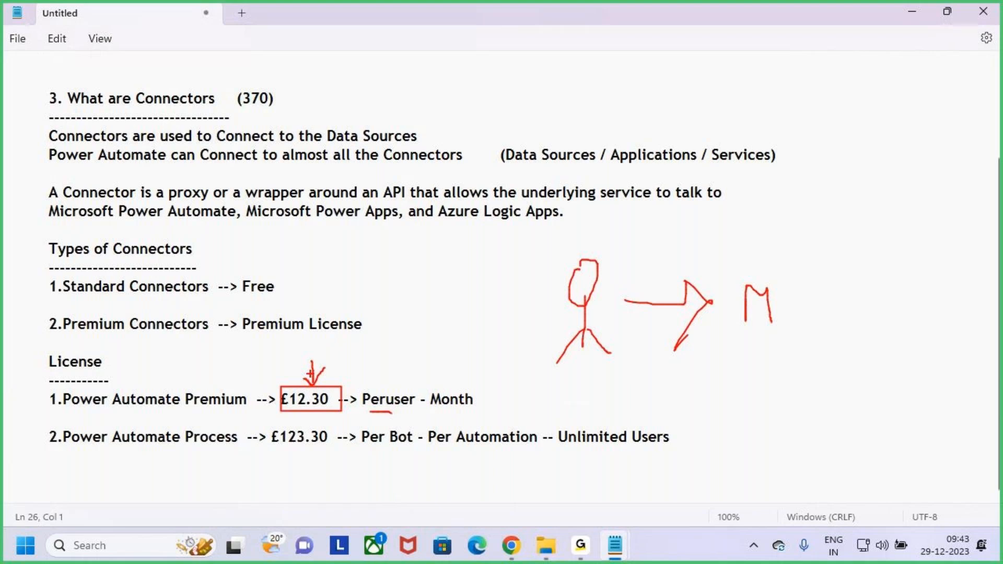
Step: Box 2.Premium Connectors, tick the Premium line, underline Premium and Peruser, and arrow to £12.30
drag(46, 311, 212, 338)
drag(52, 402, 134, 360)
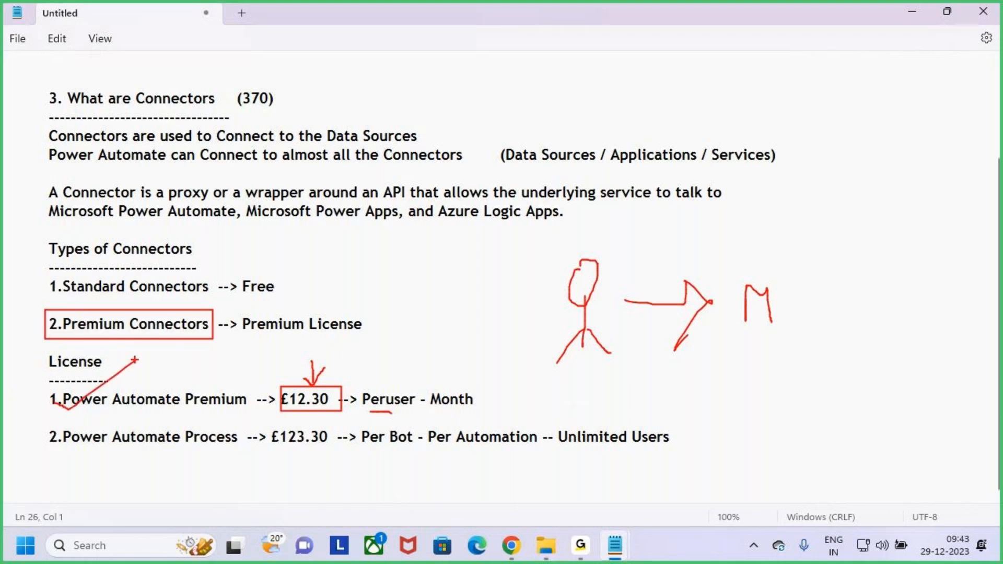
drag(190, 416, 243, 417)
mouse_move(313, 354)
mouse_down()
mouse_move(310, 389)
mouse_move(302, 382)
mouse_move(326, 370)
mouse_up()
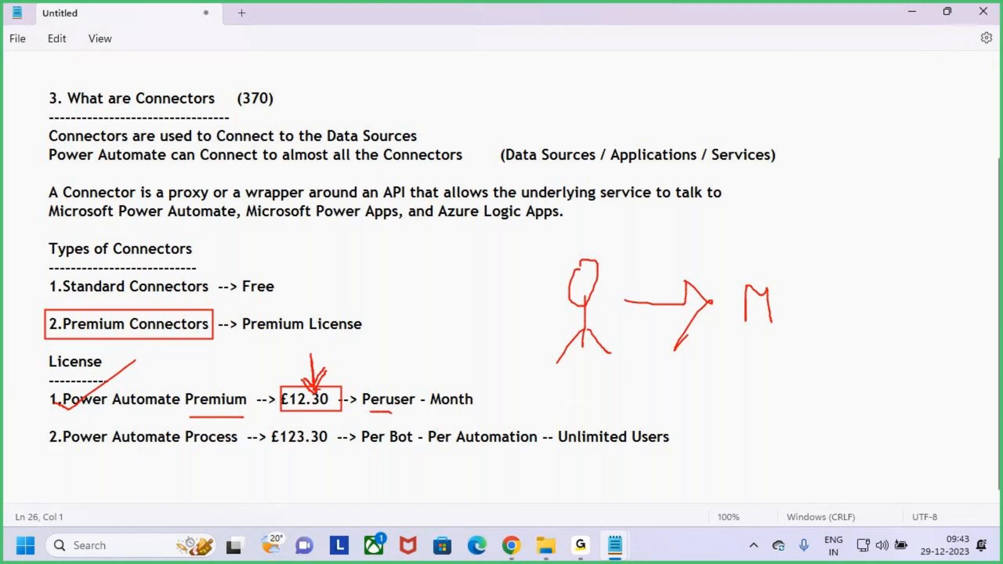
drag(370, 411, 402, 410)
Step: Sketch stick figures with arrows and 'M' letters beside the notes in red ink
mouse_move(586, 391)
mouse_down()
mouse_move(570, 430)
mouse_move(587, 391)
mouse_up()
mouse_move(584, 424)
mouse_down()
mouse_move(584, 462)
mouse_move(565, 468)
mouse_up()
drag(583, 450, 591, 475)
mouse_move(581, 476)
mouse_down()
mouse_move(580, 506)
mouse_move(555, 537)
mouse_move(589, 536)
mouse_up()
drag(636, 399, 675, 403)
mouse_move(658, 389)
mouse_down()
mouse_move(679, 402)
mouse_move(662, 427)
mouse_up()
mouse_move(740, 410)
mouse_down()
mouse_move(742, 385)
mouse_move(755, 403)
mouse_up()
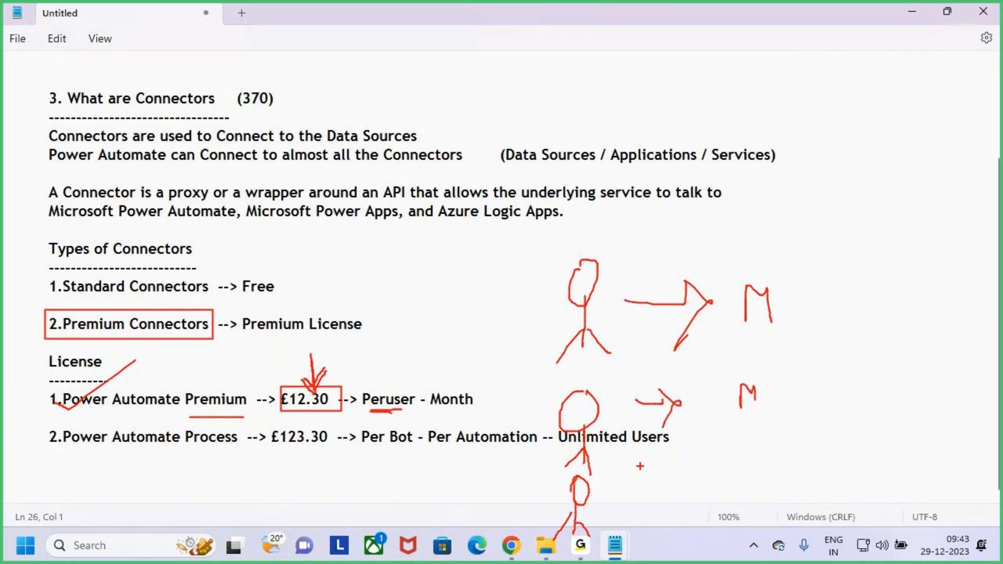
drag(627, 490, 673, 481)
drag(660, 468, 671, 503)
drag(728, 470, 729, 495)
drag(729, 469, 750, 488)
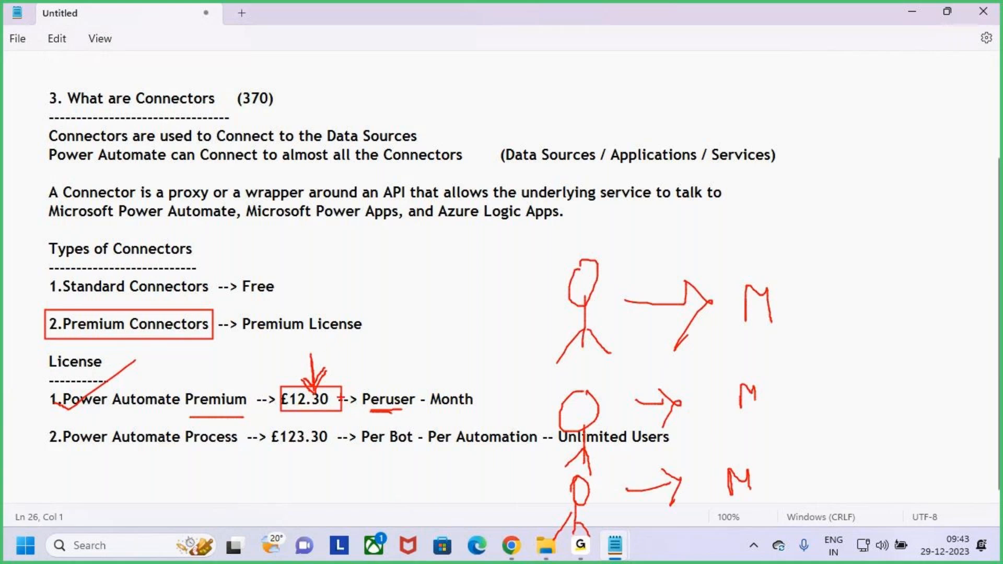
Step: Erase the sketches, then box the whole Power Automate Premium line with an arrow at Peruser
key(e)
drag(32, 383, 528, 415)
drag(368, 357, 383, 392)
drag(383, 392, 392, 375)
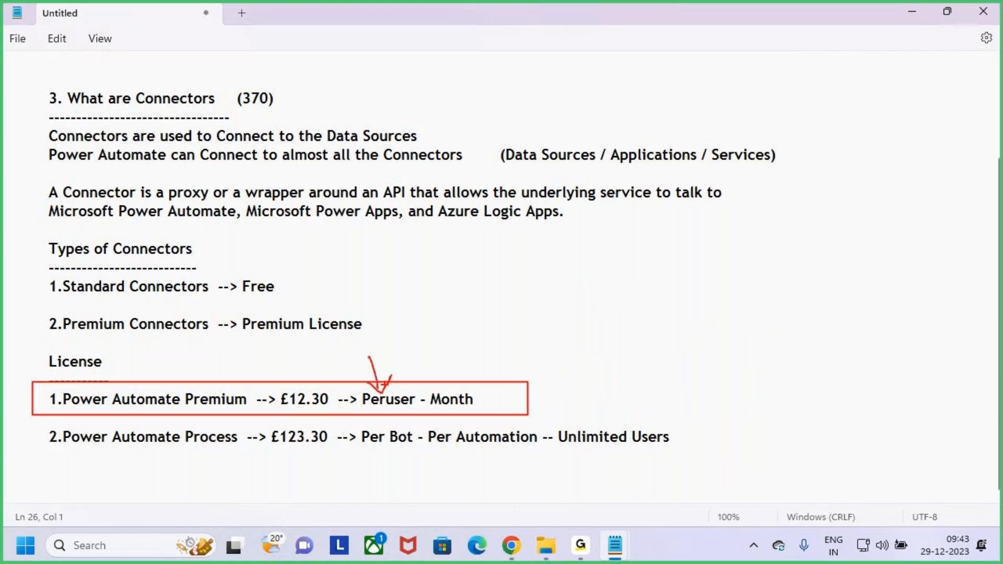
Step: Clear the old ink, then underline Power Automate and box and cross out £123.30
key(Escape)
click(90, 470)
drag(42, 440, 241, 438)
key(ctrl+2)
mouse_move(90, 449)
mouse_down()
mouse_move(186, 451)
mouse_move(128, 454)
mouse_up()
drag(265, 425, 346, 450)
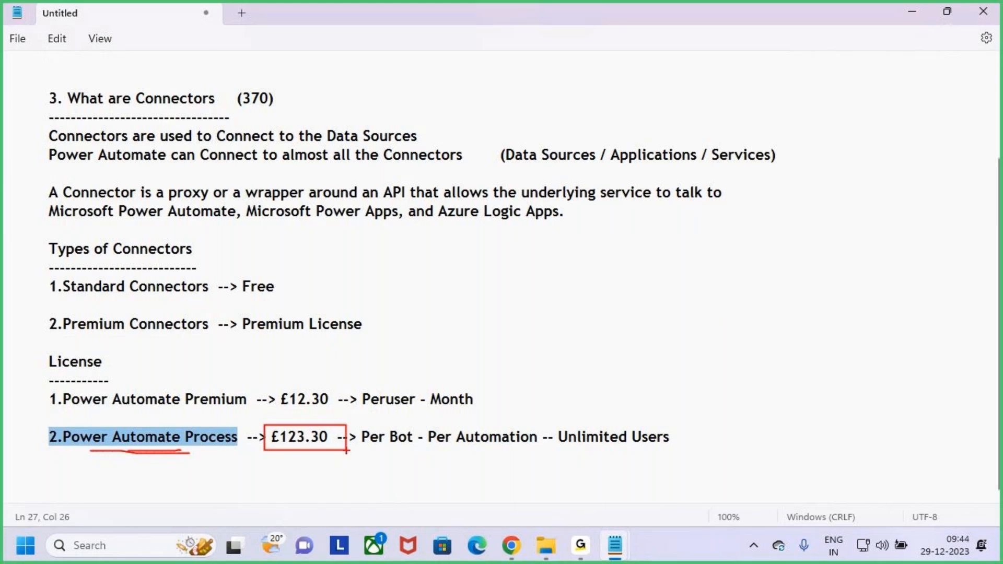
drag(287, 417, 318, 458)
drag(318, 417, 291, 461)
mouse_move(117, 456)
mouse_down()
mouse_move(166, 461)
mouse_move(126, 453)
mouse_up()
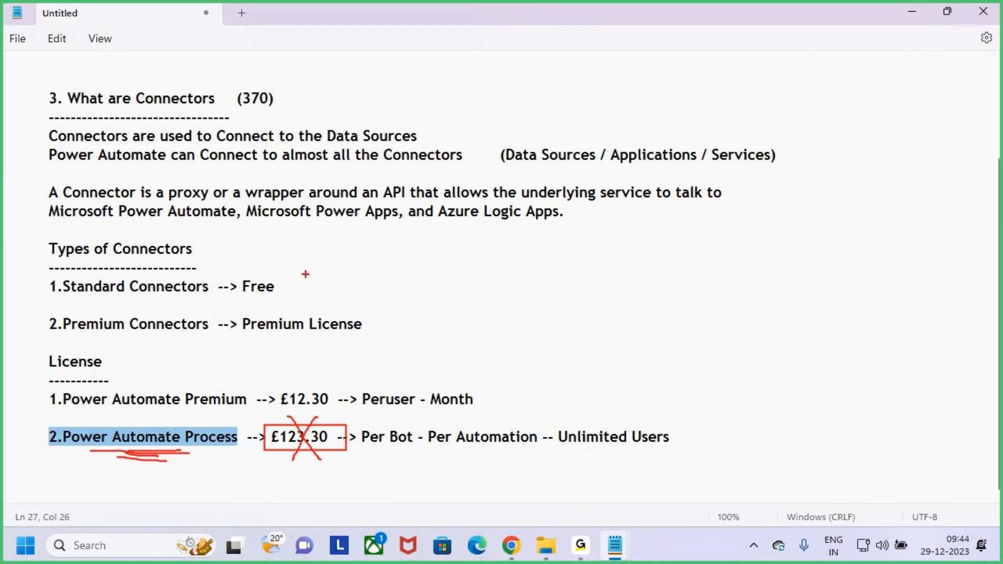
Step: Handwrite 'flow' in red, underline Bot and draw a curved arrow to Per Bot
mouse_move(568, 271)
mouse_down()
mouse_move(569, 324)
mouse_move(587, 295)
mouse_up()
drag(605, 249, 604, 302)
mouse_move(617, 276)
mouse_down()
mouse_move(632, 294)
mouse_move(636, 274)
mouse_up()
mouse_move(653, 272)
mouse_down()
mouse_move(667, 295)
mouse_move(713, 256)
mouse_up()
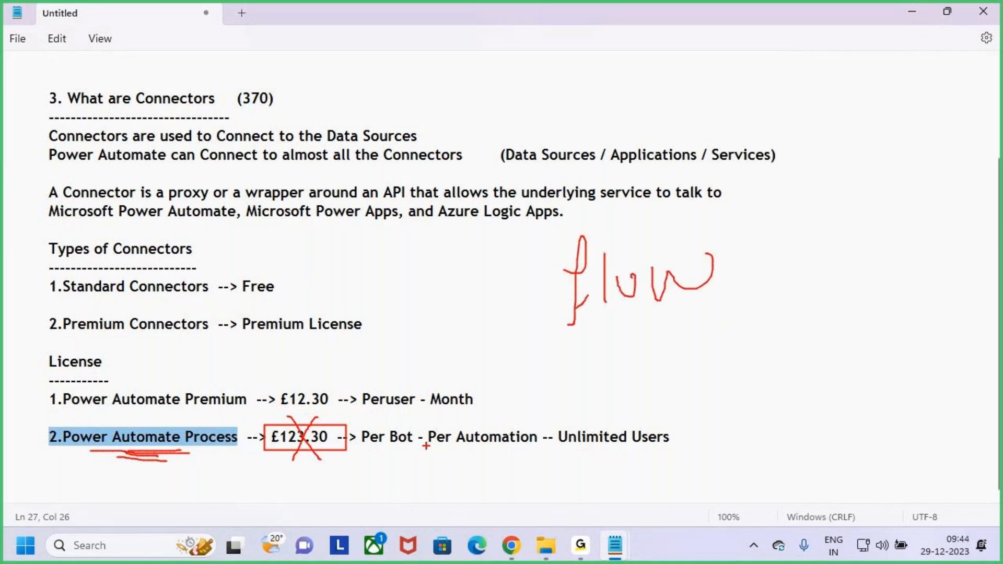
drag(383, 448, 409, 449)
mouse_move(379, 450)
mouse_down()
mouse_move(395, 417)
mouse_move(404, 454)
mouse_move(539, 456)
mouse_move(496, 413)
mouse_move(428, 425)
mouse_move(447, 455)
mouse_move(476, 453)
mouse_move(380, 480)
mouse_move(398, 471)
mouse_up()
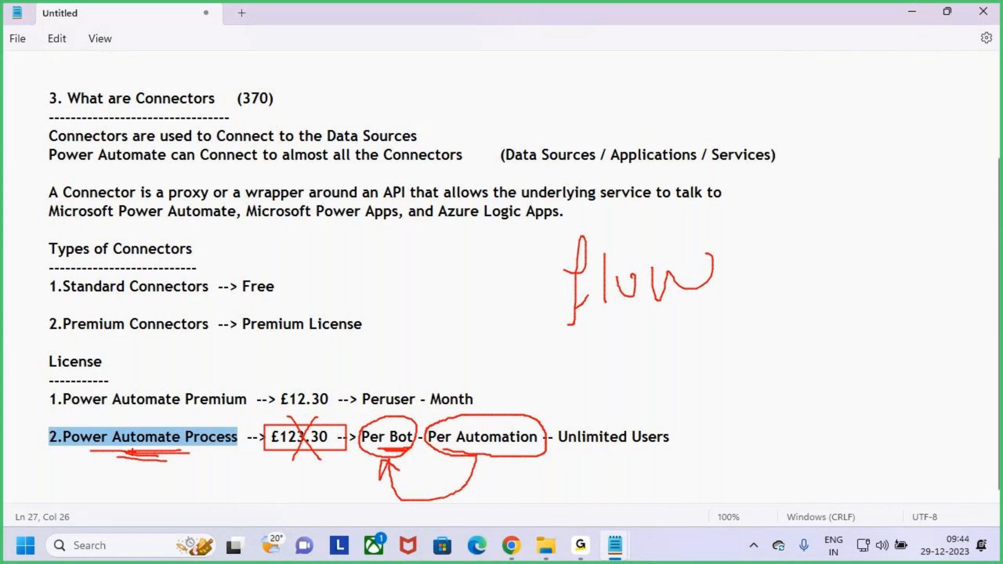
Step: Circle Unlimited Users, mark Peruser and Per Automation, strike £123.30 again, then clear the ink
drag(583, 453, 674, 454)
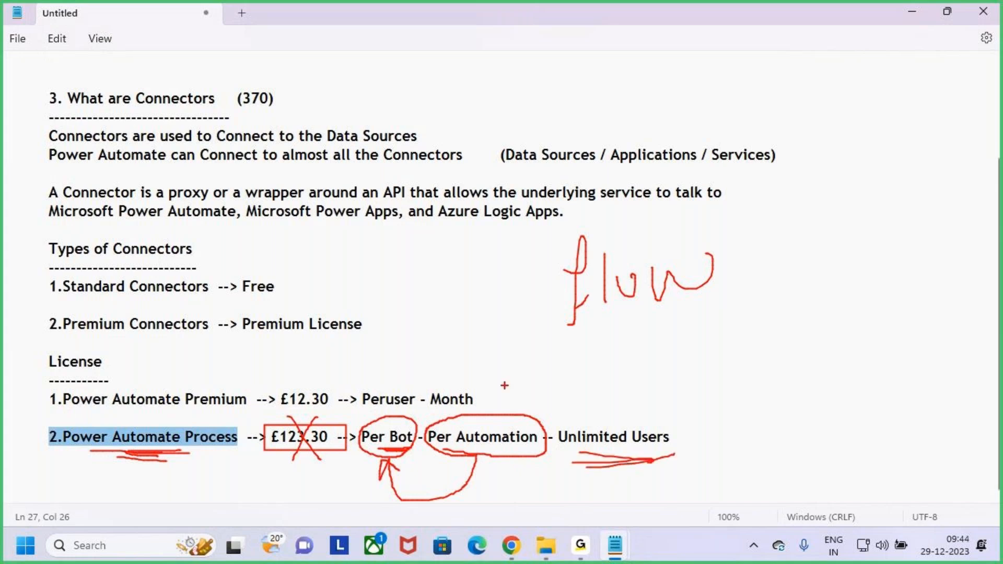
drag(386, 411, 416, 412)
mouse_move(601, 466)
mouse_down()
mouse_move(734, 444)
mouse_move(637, 389)
mouse_move(571, 461)
mouse_up()
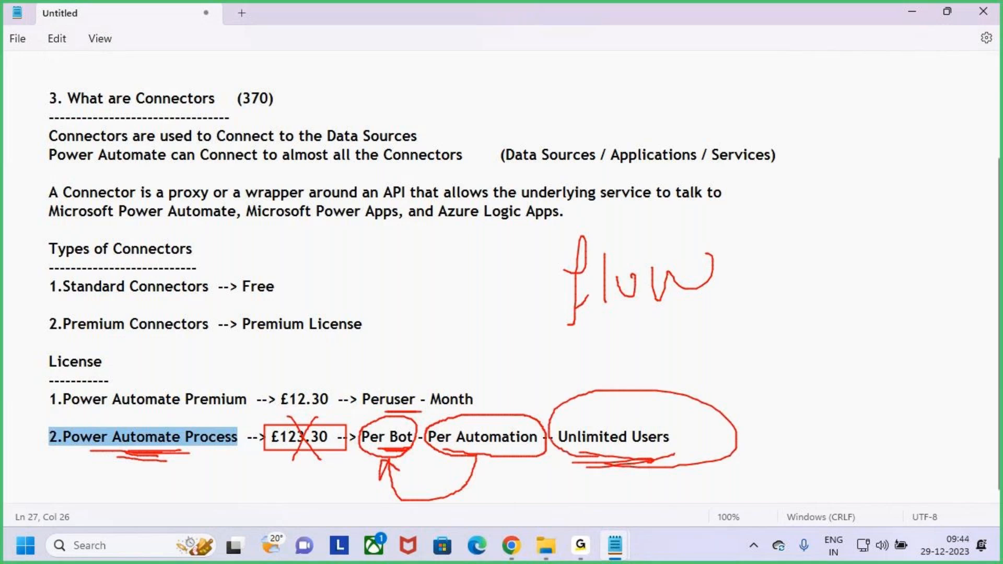
drag(396, 379, 395, 416)
drag(494, 374, 495, 410)
mouse_move(480, 399)
mouse_down()
mouse_move(493, 408)
mouse_move(530, 386)
mouse_up()
drag(296, 455, 345, 406)
key(Escape)
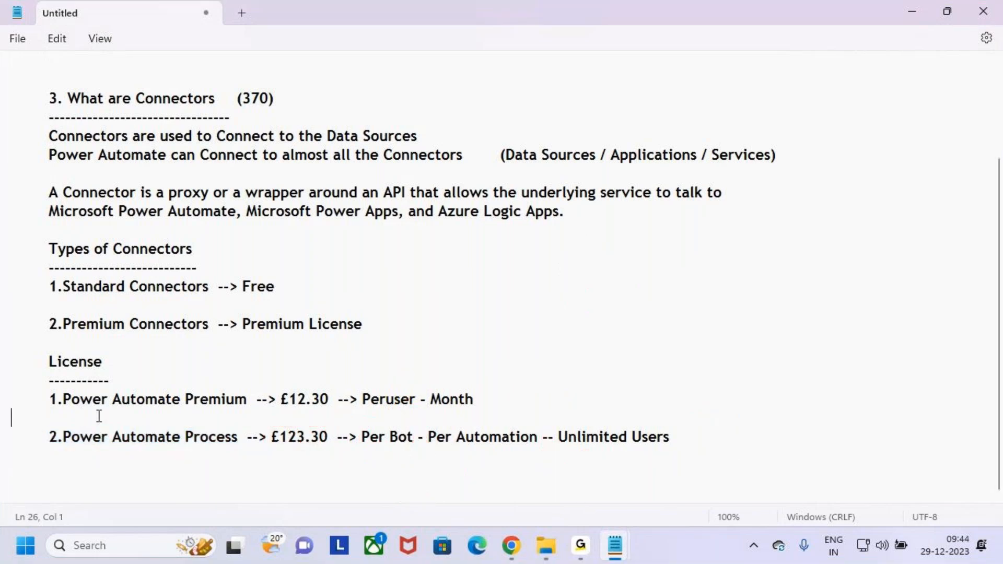
Step: Highlight the connector explanation, Types of Connectors list and License section in turn
click(16, 399)
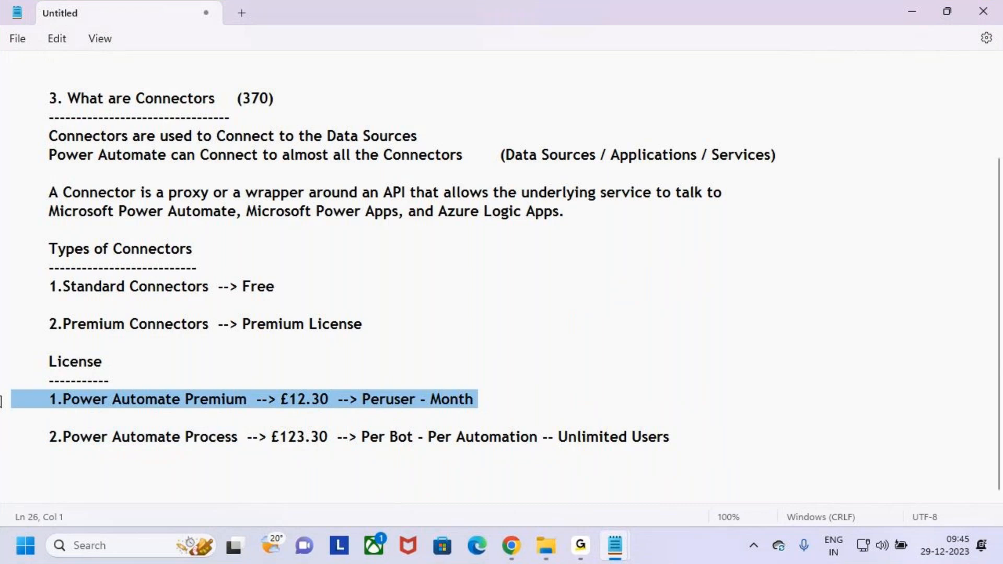
click(126, 363)
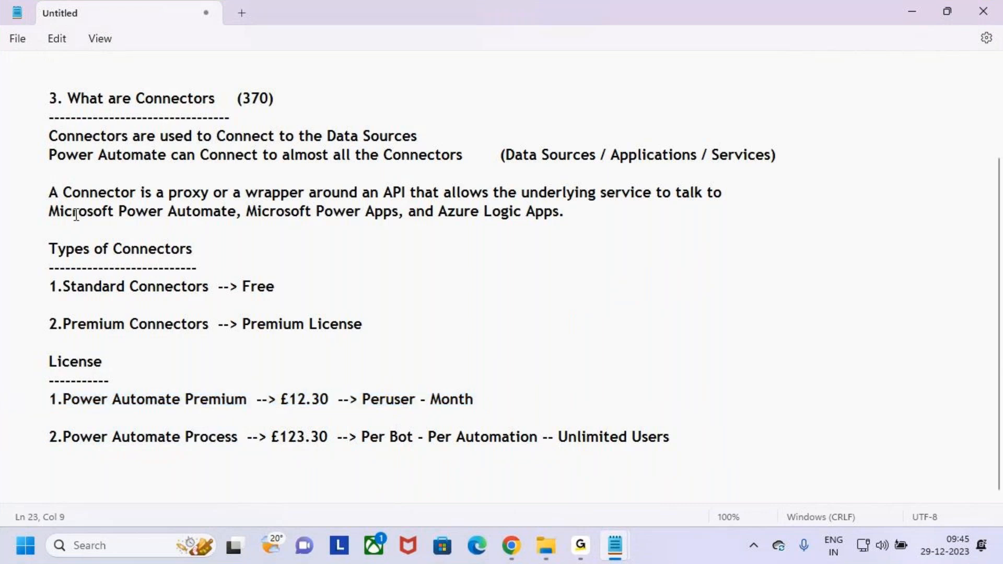
drag(42, 98, 225, 235)
drag(37, 244, 365, 338)
drag(46, 356, 656, 443)
click(656, 443)
triple_click(82, 330)
click(273, 325)
Step: Highlight parts of the Premium License text and the £12.30 price, then deselect
drag(257, 325, 363, 325)
click(157, 403)
click(346, 421)
drag(281, 399, 524, 394)
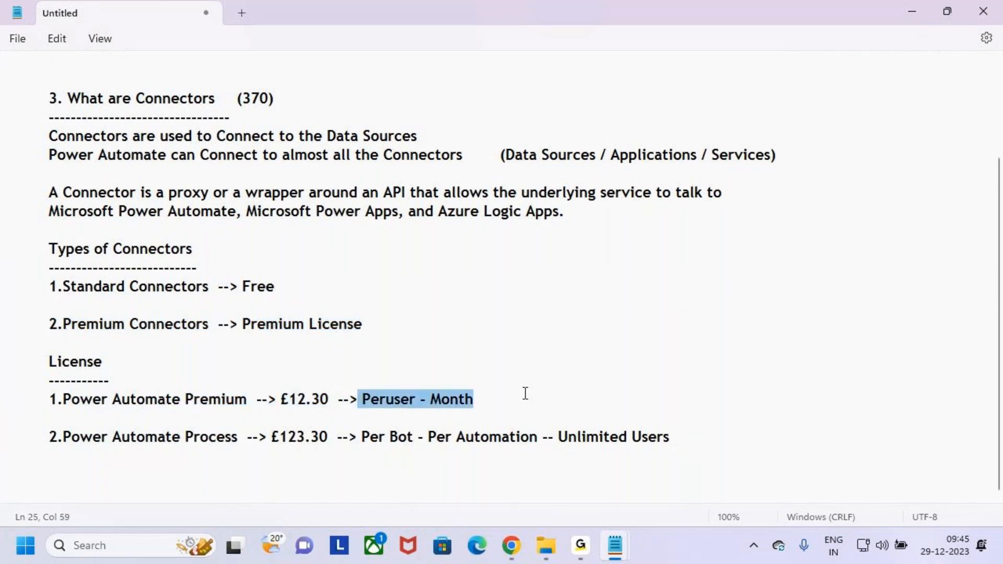
click(554, 397)
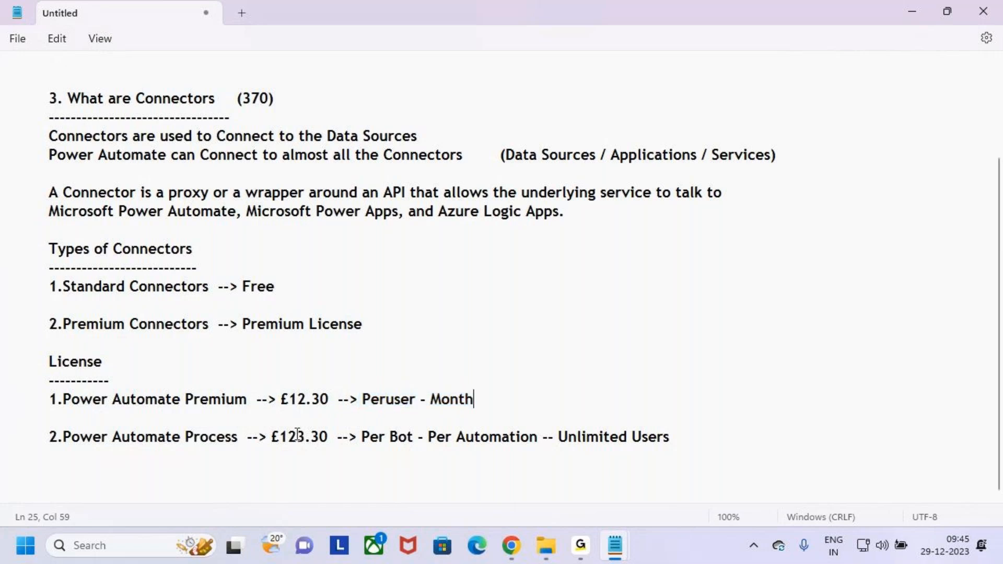
drag(268, 399, 353, 399)
click(374, 414)
Step: Select the '4. How to Share the Flows' heading in the top list
scroll(280, 312, up, 2)
scroll(272, 308, down, 1)
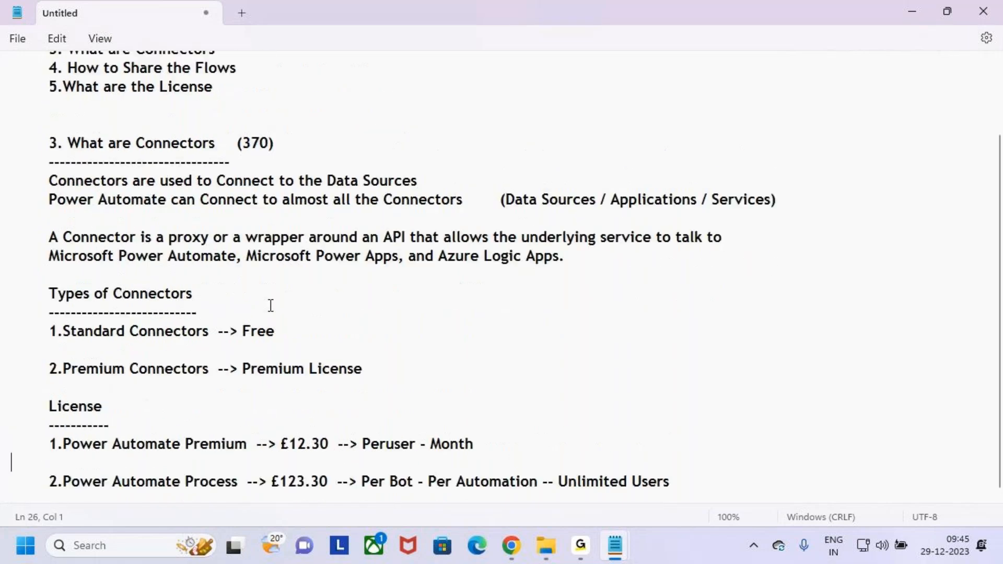
scroll(273, 305, up, 2)
click(240, 155)
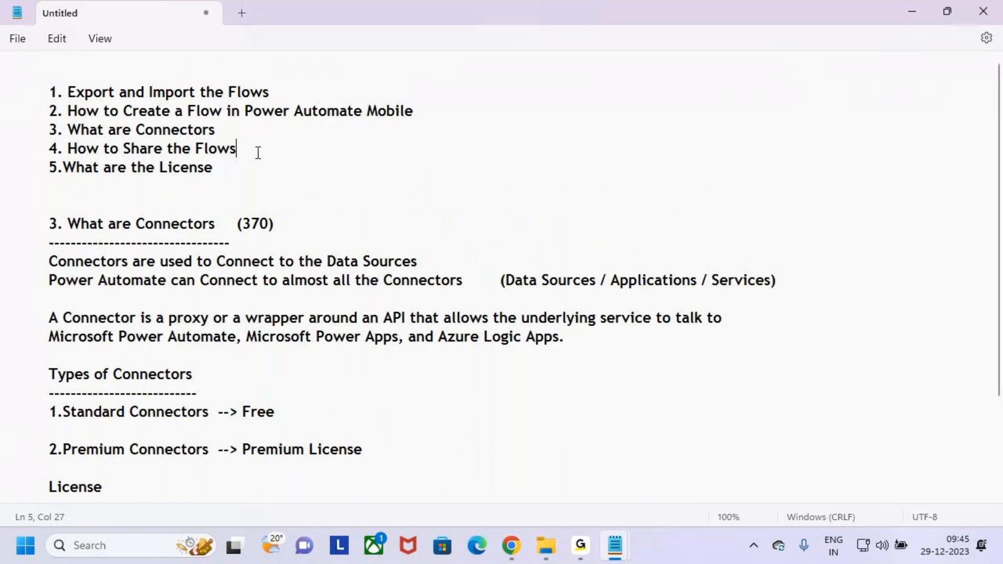
key(shift+Home)
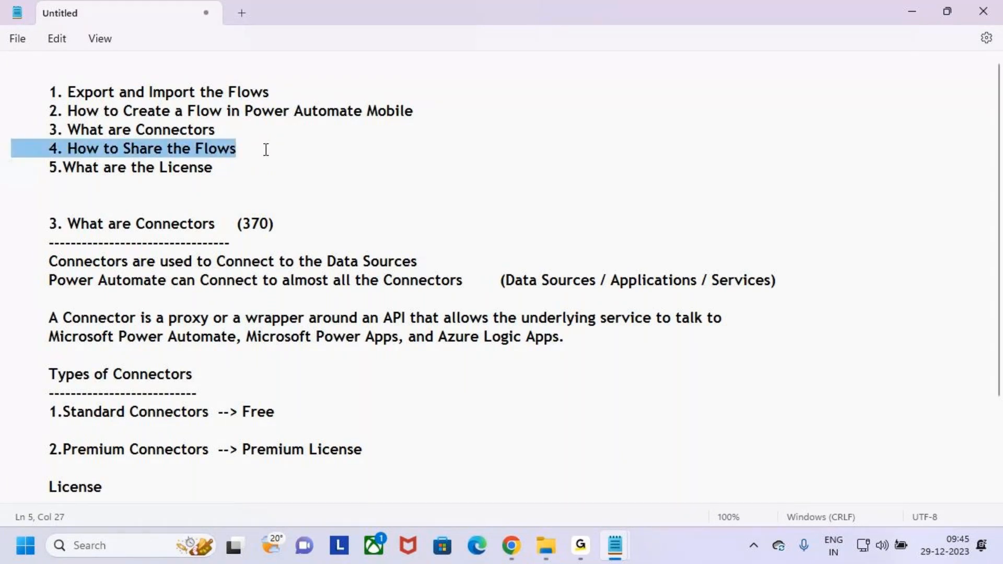
key(shift+Home)
key(ctrl+c)
Step: Paste '4. How to Share the Flows' below the licence notes with a dashed underline
scroll(217, 192, down, 2)
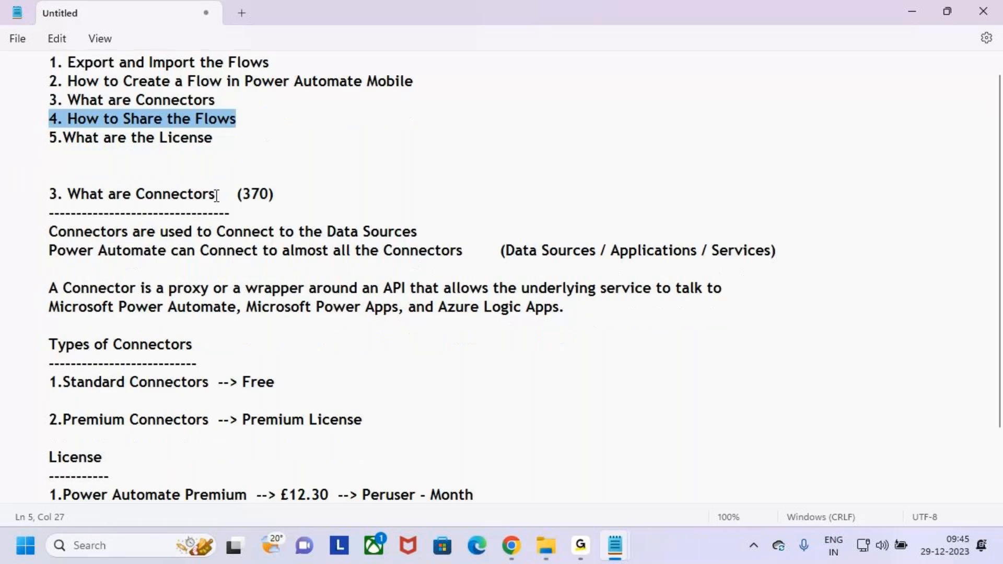
click(700, 436)
key(BackSpace)
key(BackSpace)
text(rs)
key(Return)
key(Return)
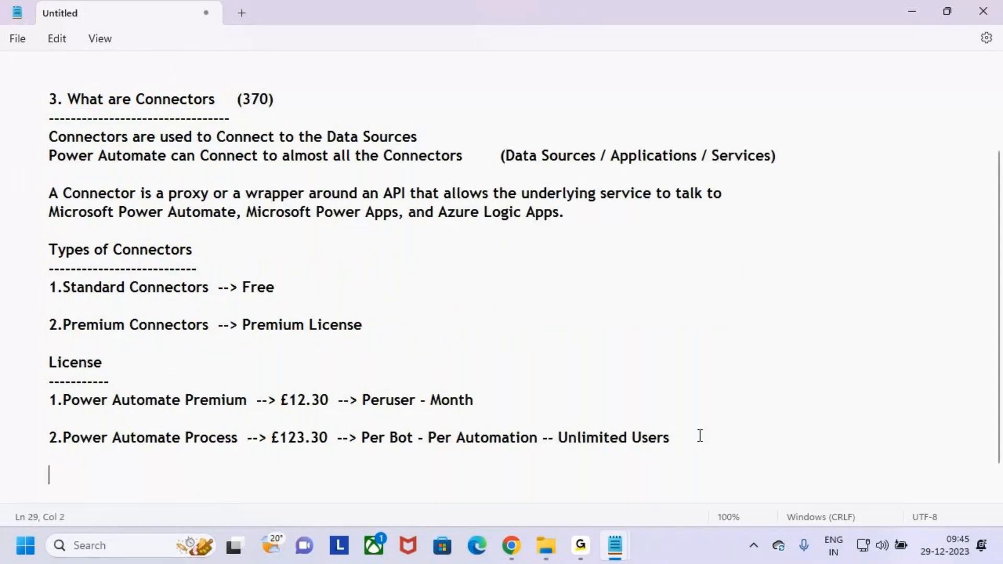
key(ctrl+v)
key(Return)
text(--------------------------------------)
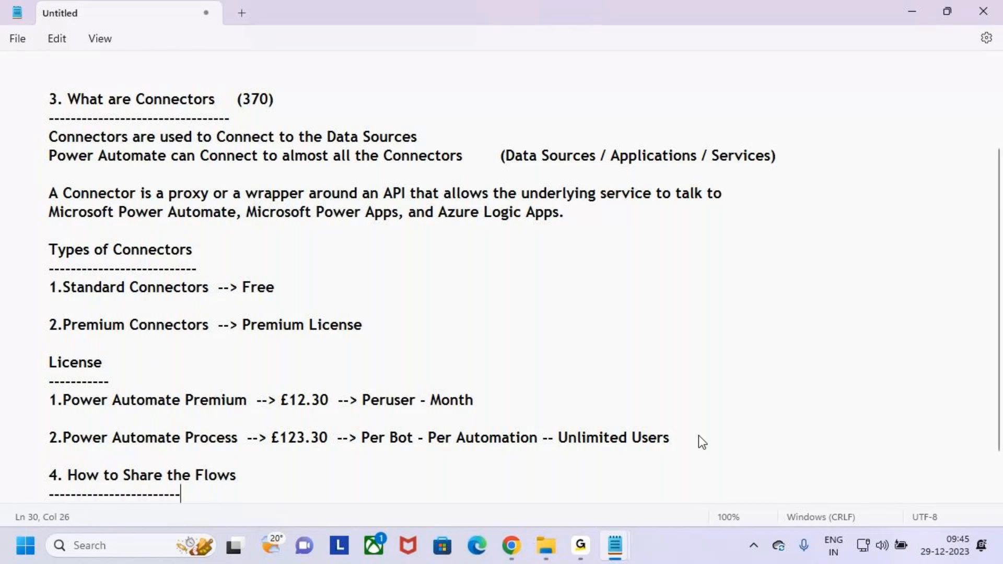
click(512, 546)
Step: Open My flows and mark the Leave Approval row and the sharing option in red ink
click(94, 248)
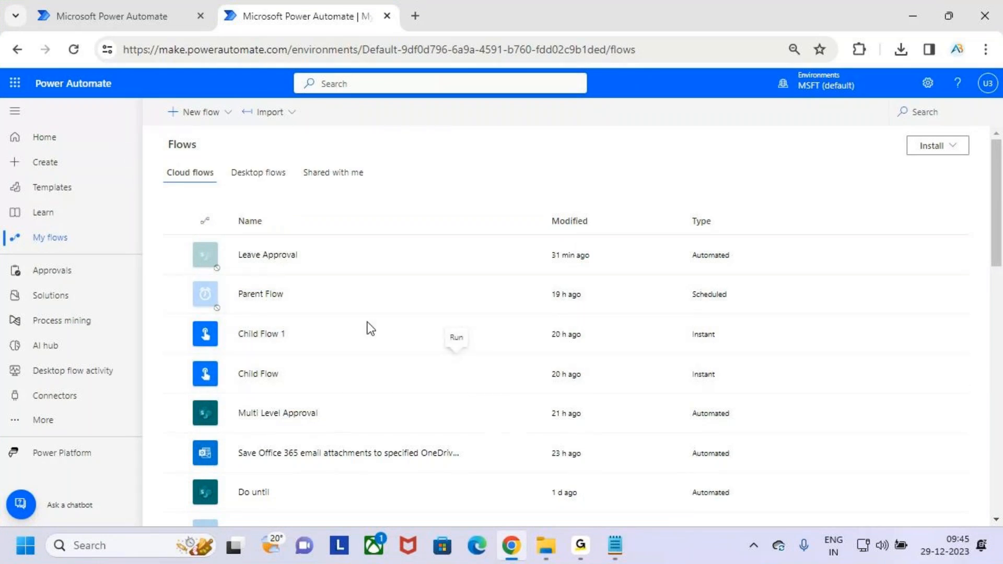
drag(228, 239, 327, 267)
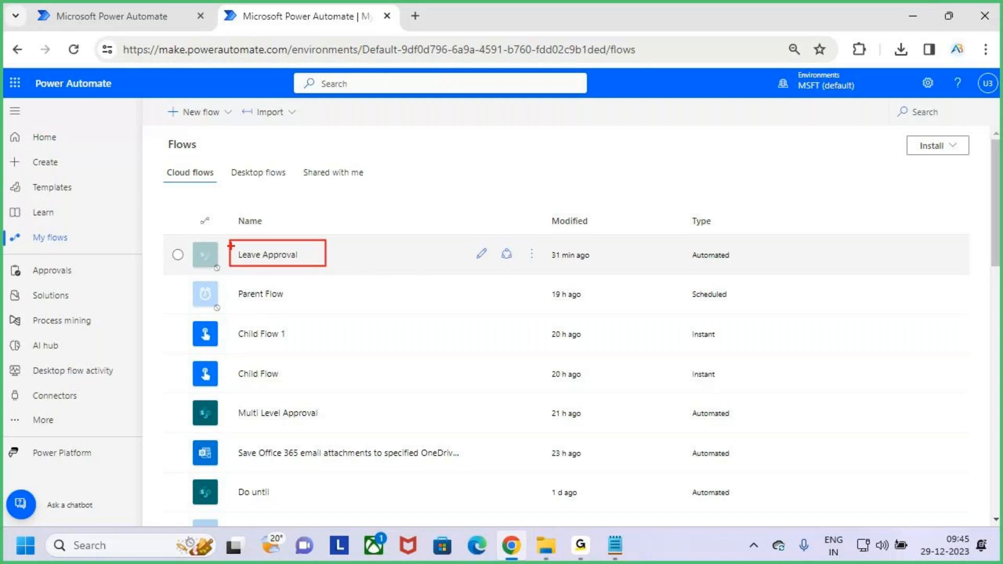
key(Escape)
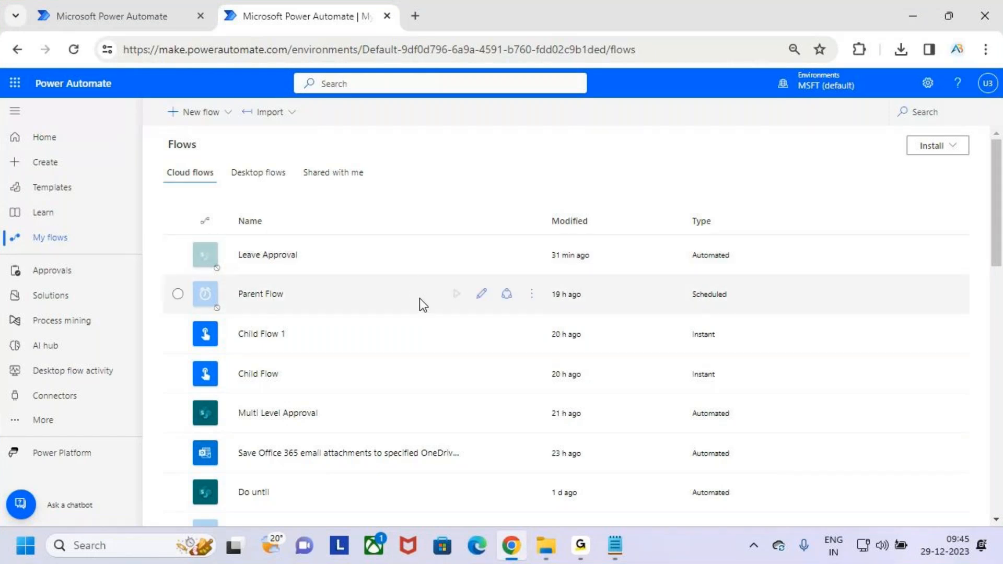
click(394, 260)
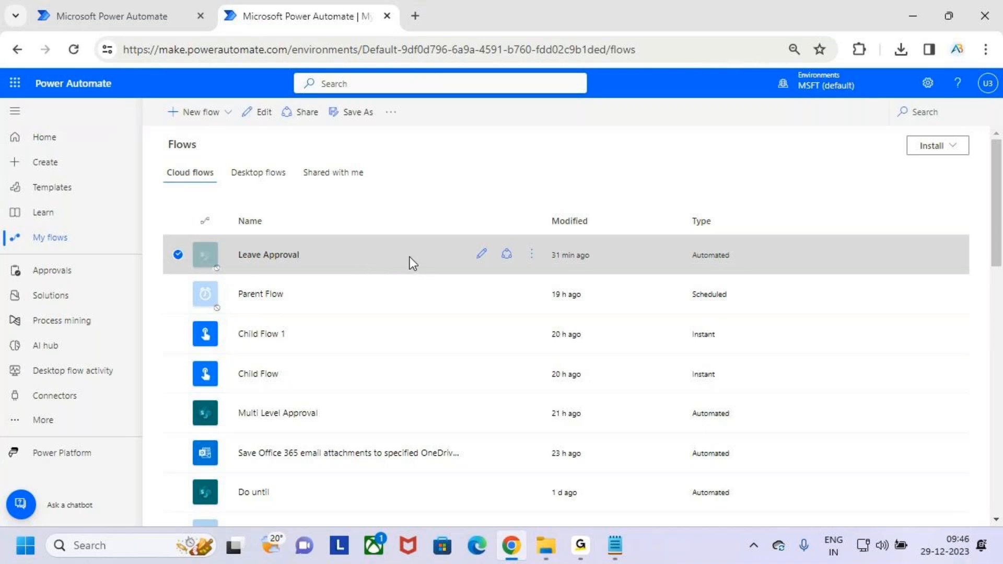
key(ctrl+2)
mouse_move(275, 101)
mouse_down()
mouse_move(327, 123)
mouse_move(342, 88)
mouse_up()
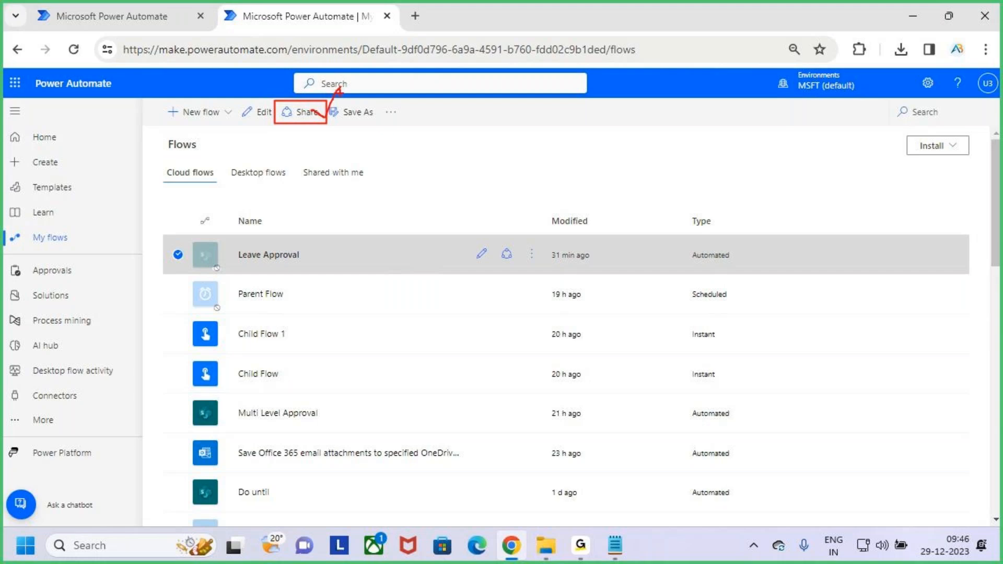
drag(327, 122, 340, 97)
drag(167, 238, 416, 269)
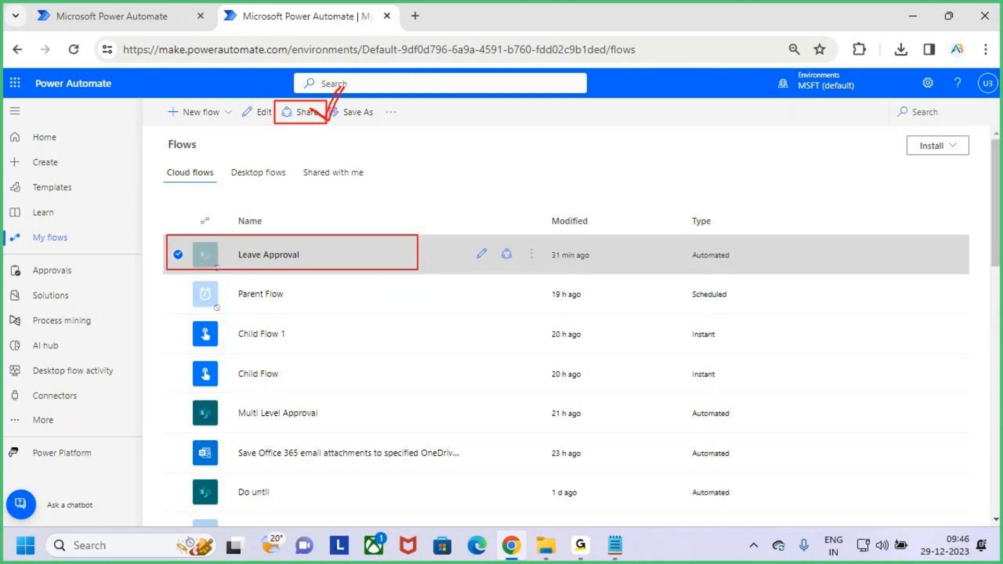
key(Escape)
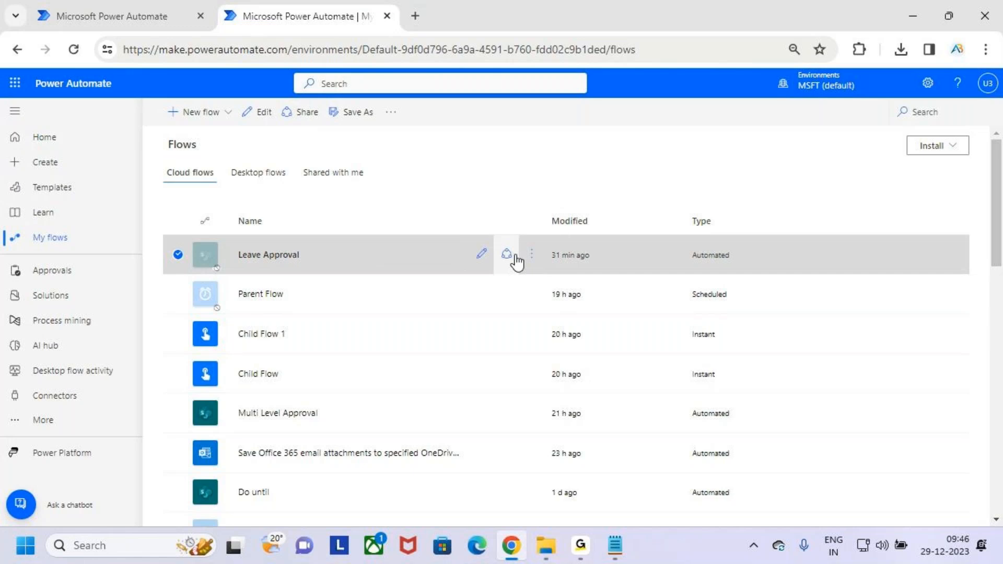
Step: Show the Leave Approval ⋮ menu and outline its Share action in red
key(ctrl+2)
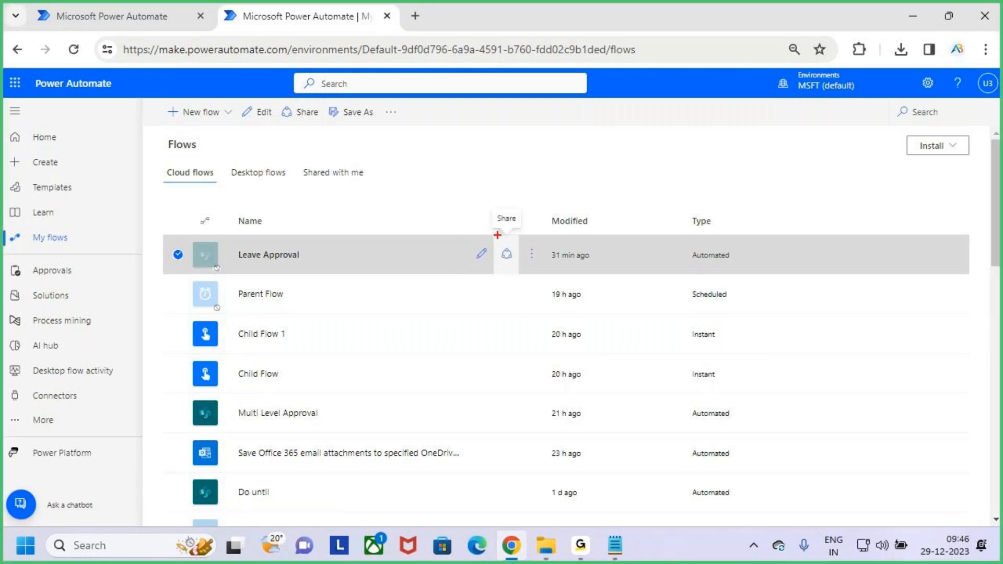
drag(495, 235, 524, 276)
mouse_move(503, 249)
mouse_down()
mouse_move(516, 262)
mouse_move(531, 222)
mouse_up()
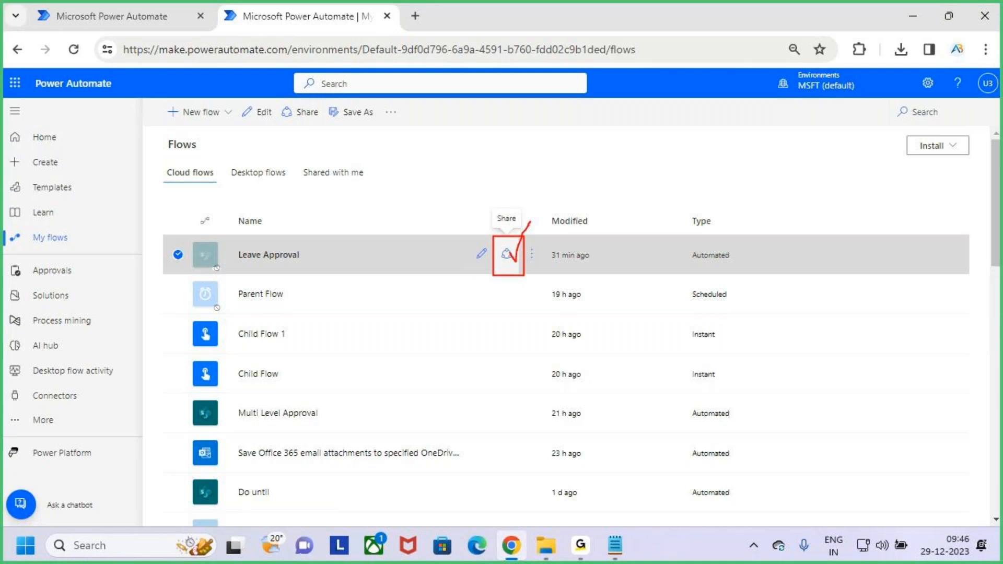
click(531, 256)
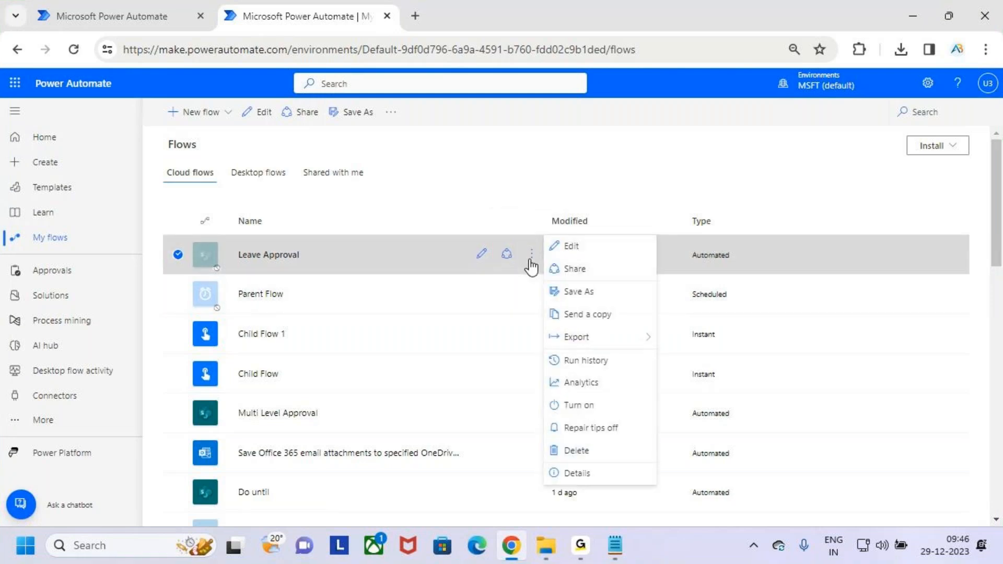
key(ctrl+2)
drag(542, 263, 650, 283)
key(Escape)
key(ctrl+2)
drag(547, 257, 638, 283)
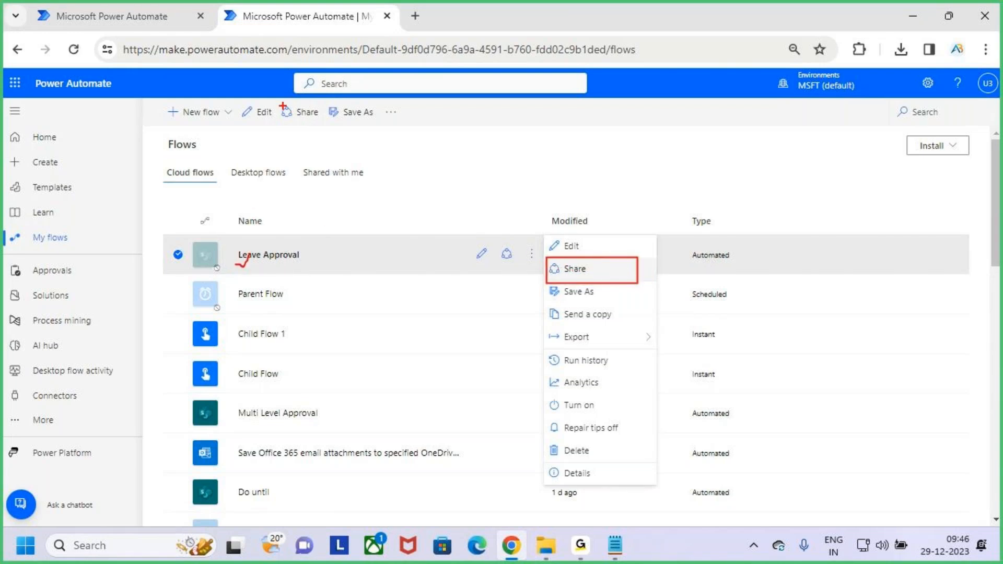
Step: Mark the quick Share icon, close the menu, and open Leave Approval's Share page
drag(277, 98, 328, 123)
mouse_move(494, 241)
mouse_down()
mouse_move(525, 267)
mouse_move(553, 227)
mouse_up()
drag(612, 266, 652, 215)
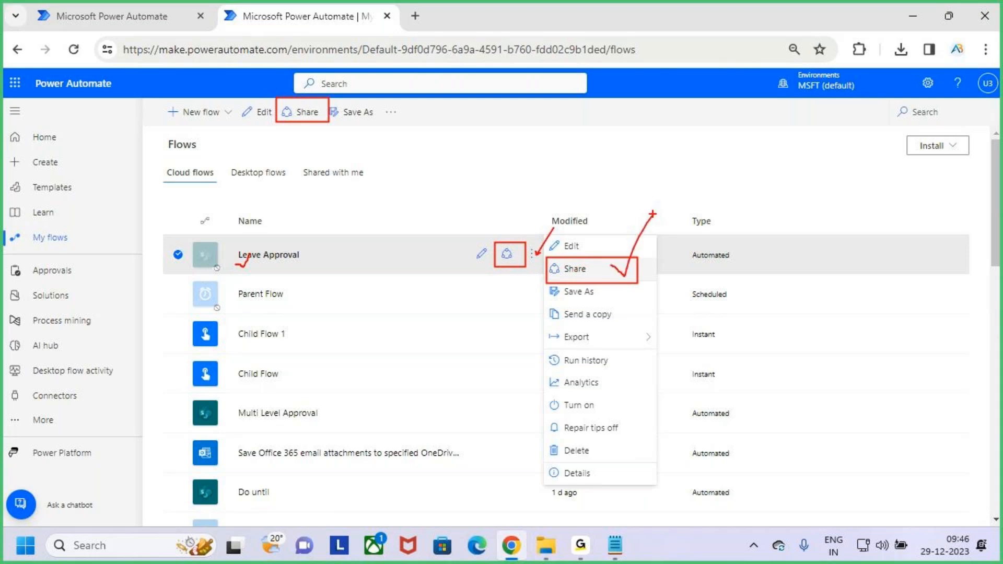
key(Escape)
click(353, 258)
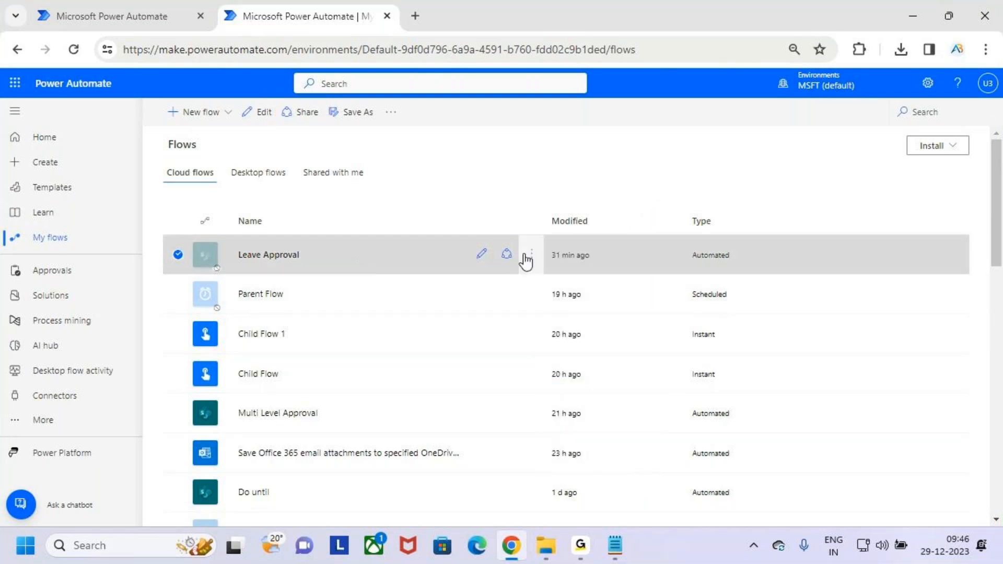
click(505, 255)
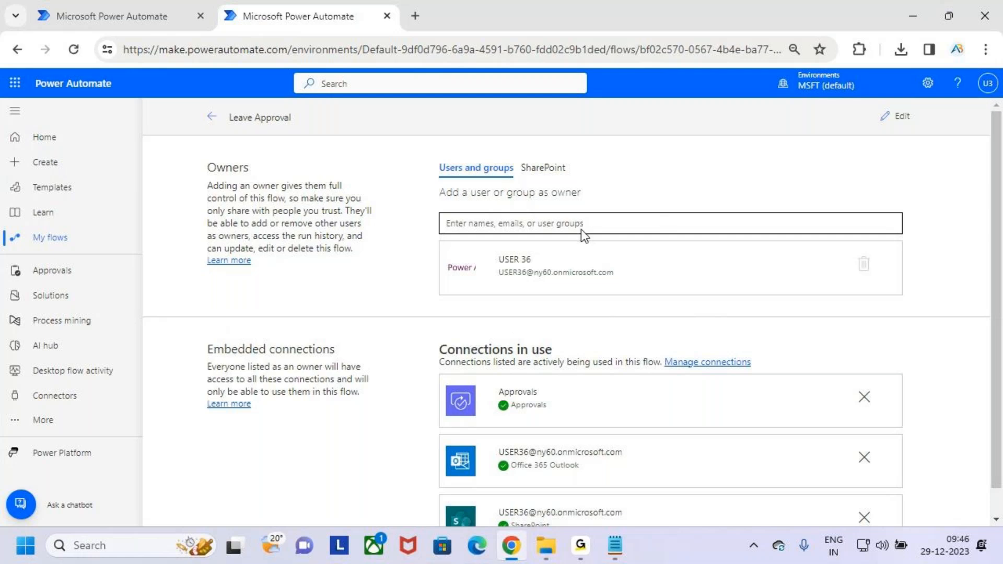
Step: Outline the owners field, search 'u', and pick a user from the suggestions
key(ctrl+2)
drag(439, 206, 667, 243)
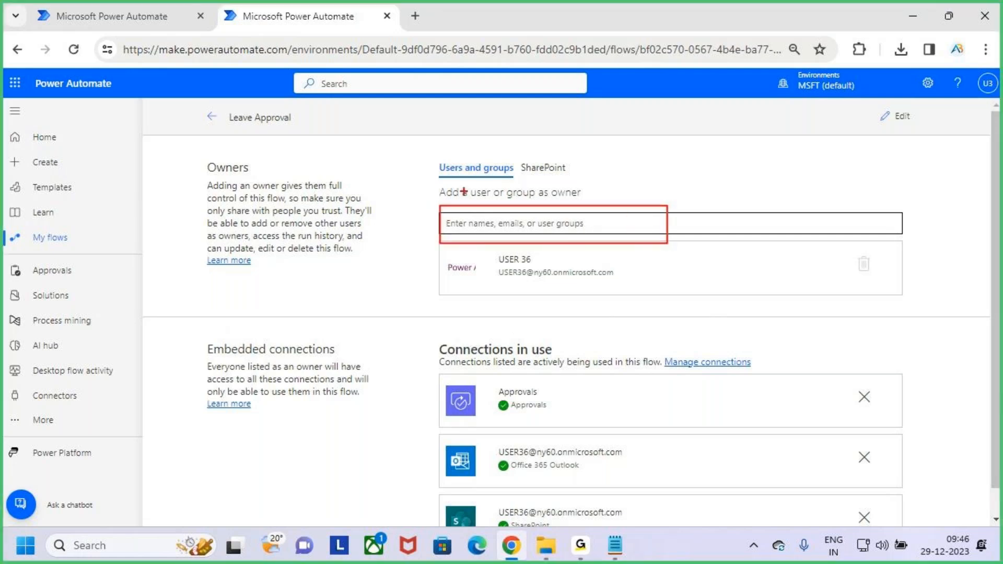
key(Escape)
text(user)
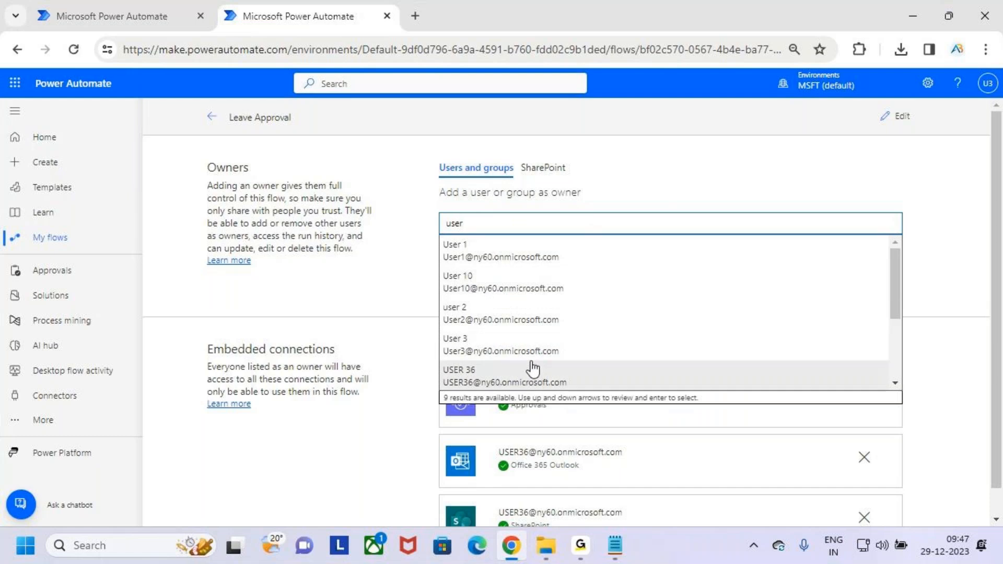
scroll(520, 360, down, 3)
click(529, 313)
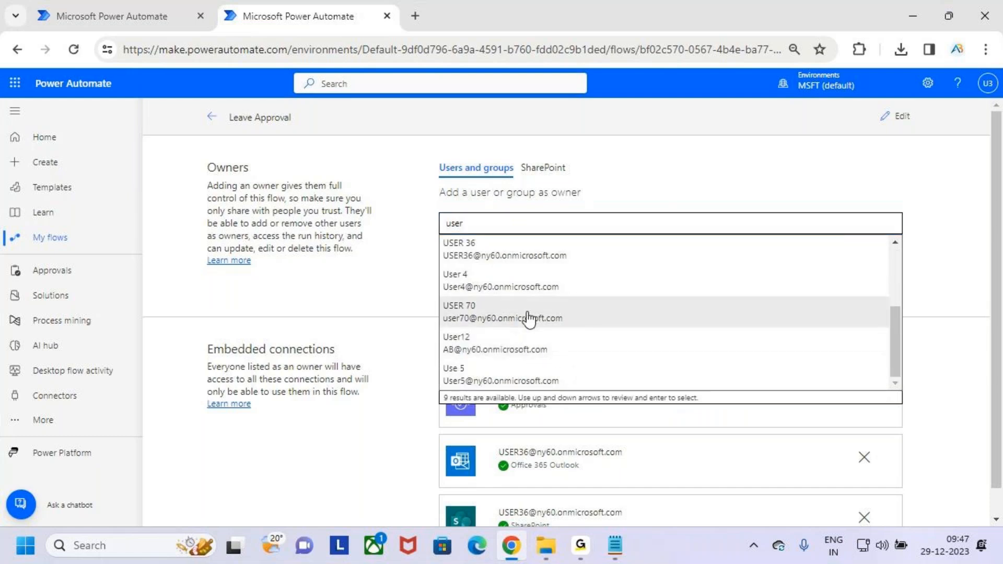
Step: Underline the Approvals, Office 365 Outlook and SharePoint connections, then confirm with OK
scroll(446, 380, down, 2)
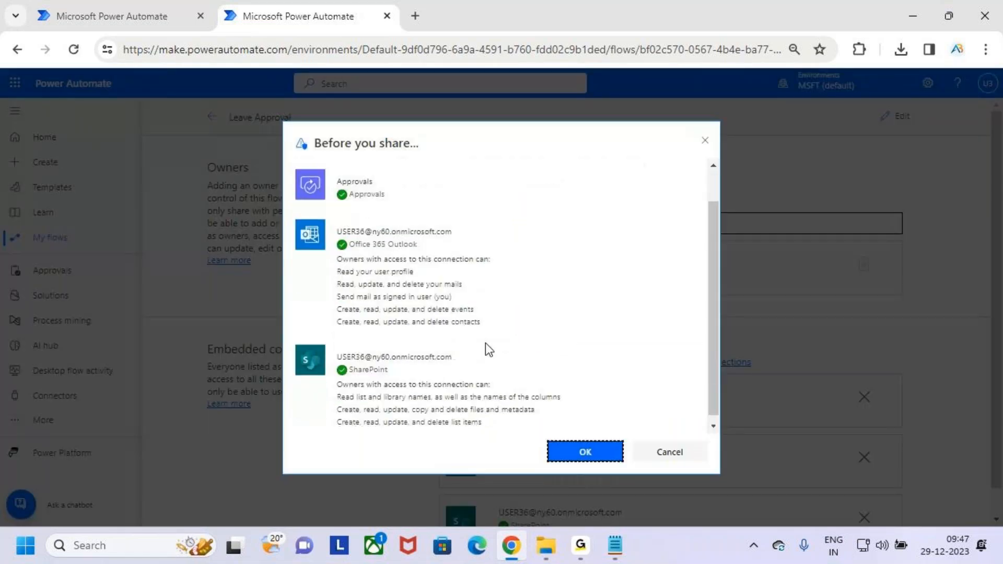
scroll(482, 337, up, 2)
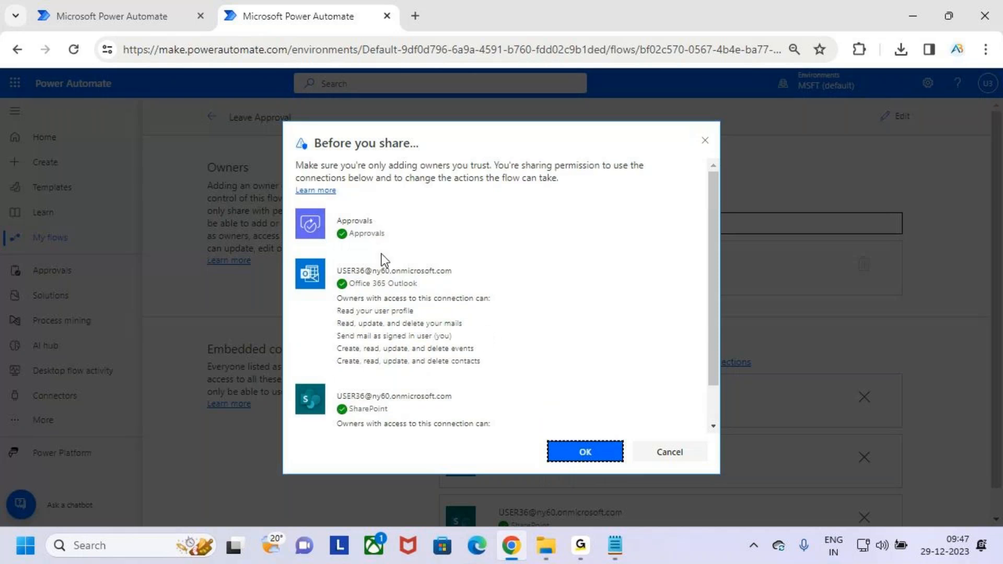
drag(335, 248, 377, 250)
drag(339, 281, 451, 270)
drag(347, 411, 472, 399)
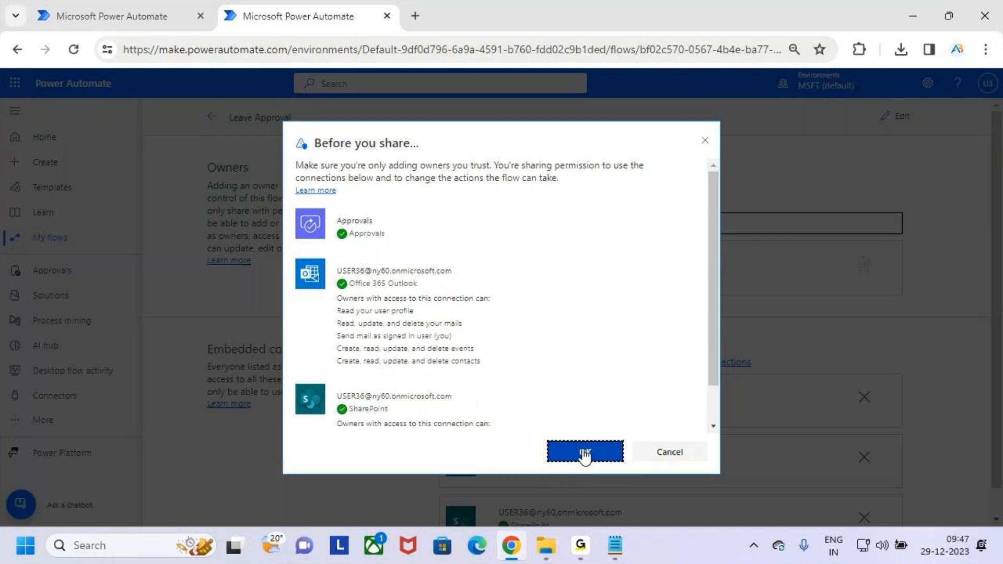
click(584, 452)
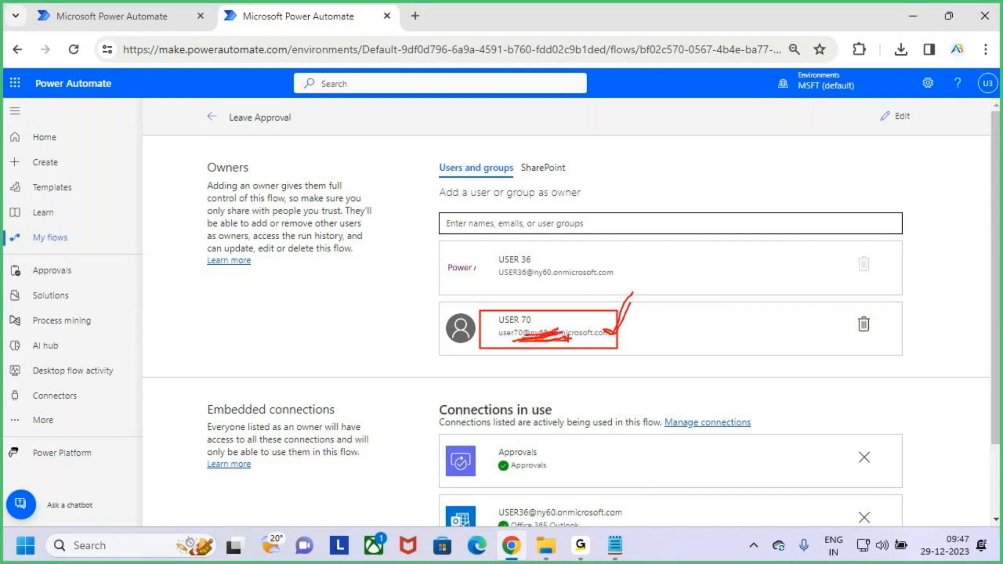
Step: Search 'use', pick another user as owner, and confirm OK to share connections
click(548, 224)
text(user)
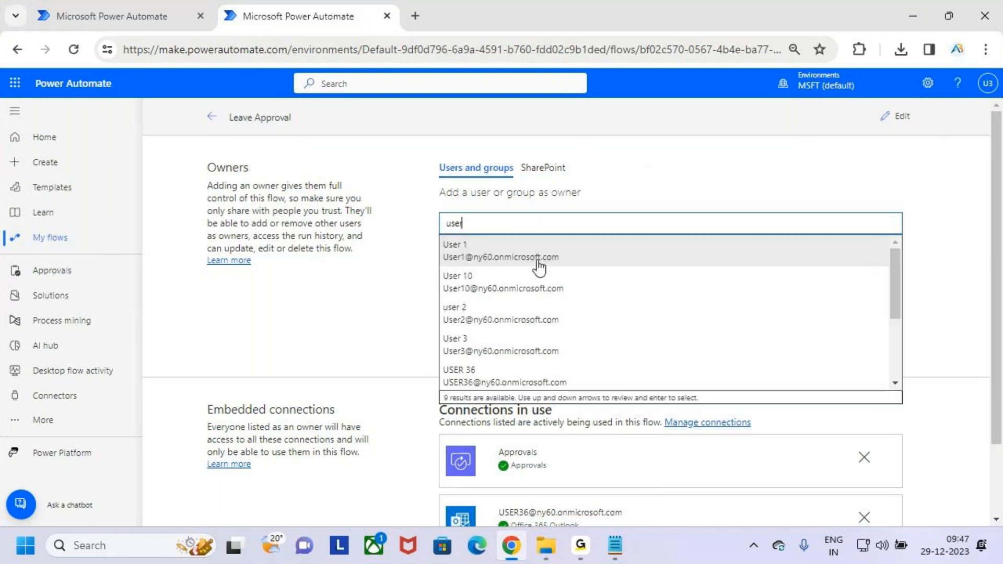
click(540, 261)
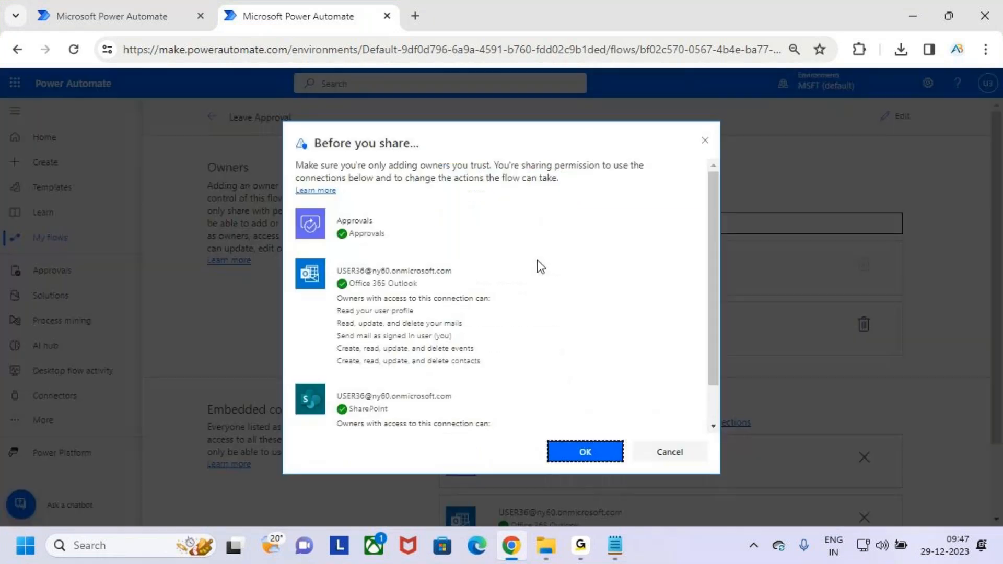
click(583, 450)
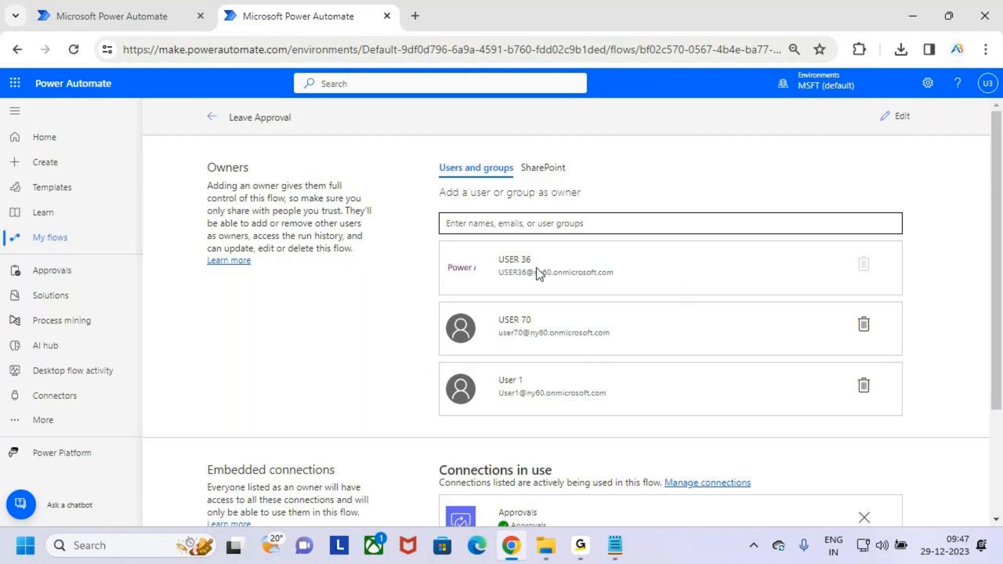
drag(504, 272, 672, 283)
click(673, 278)
scroll(570, 368, down, 3)
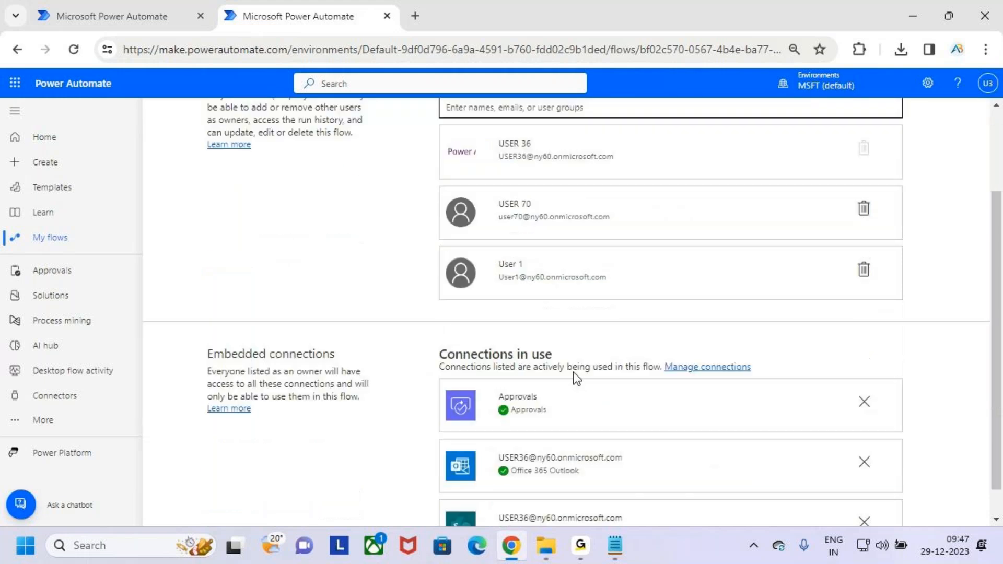
scroll(573, 372, up, 3)
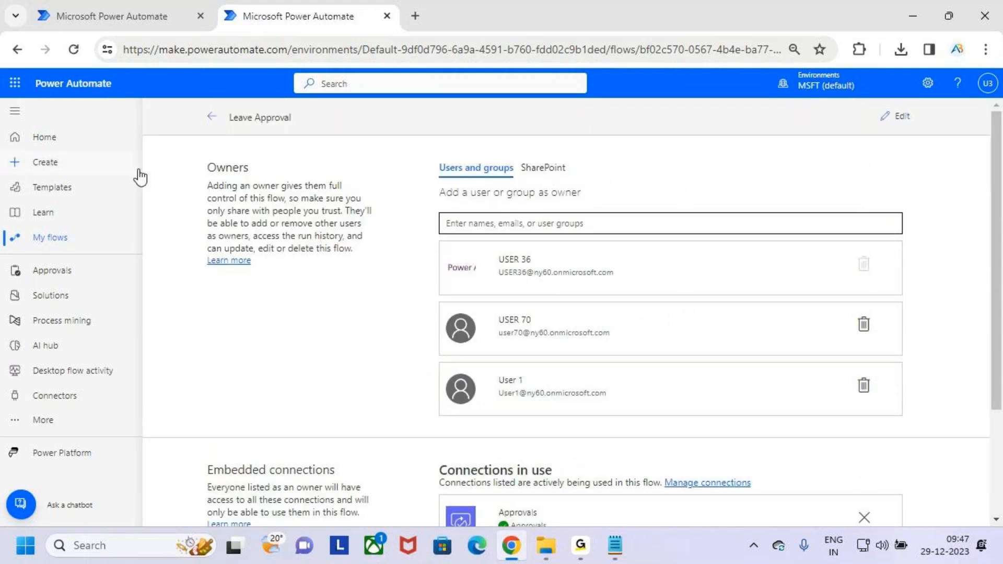
Step: Return from Leave Approval's sharing page to My flows and outline the cloud flows list
click(211, 117)
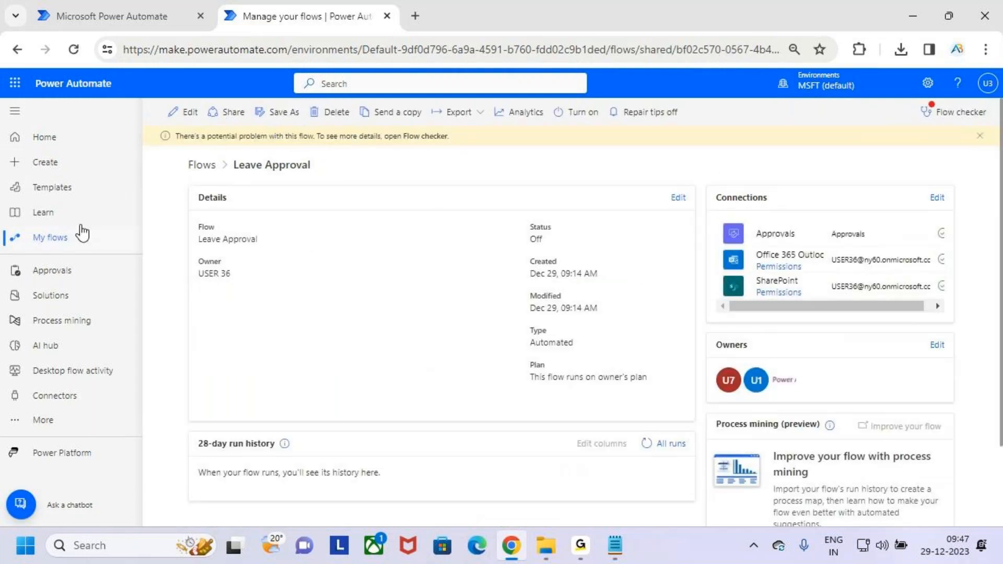
click(80, 242)
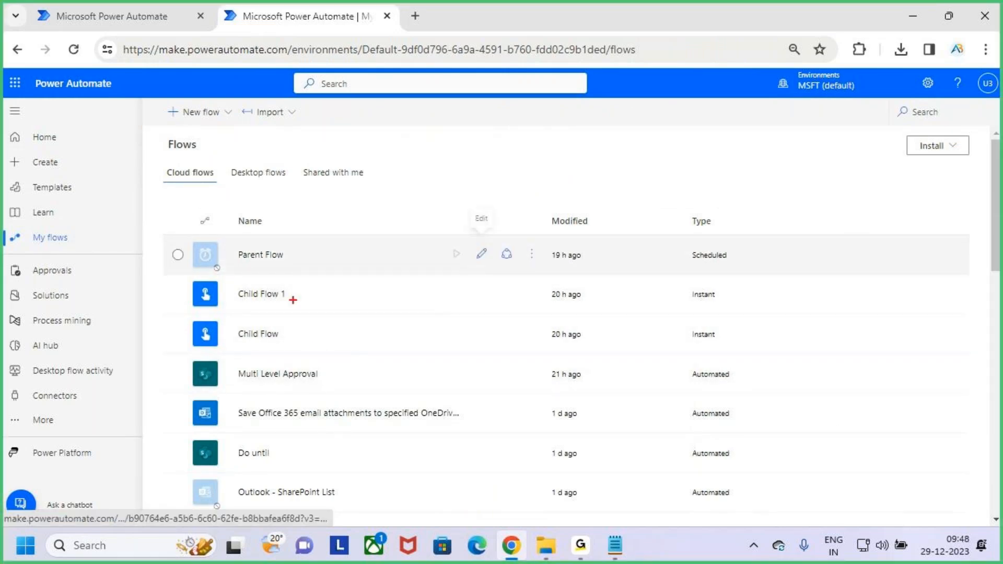
drag(225, 225, 606, 440)
drag(155, 160, 230, 187)
mouse_move(194, 148)
mouse_down()
mouse_move(194, 128)
mouse_move(194, 174)
mouse_up()
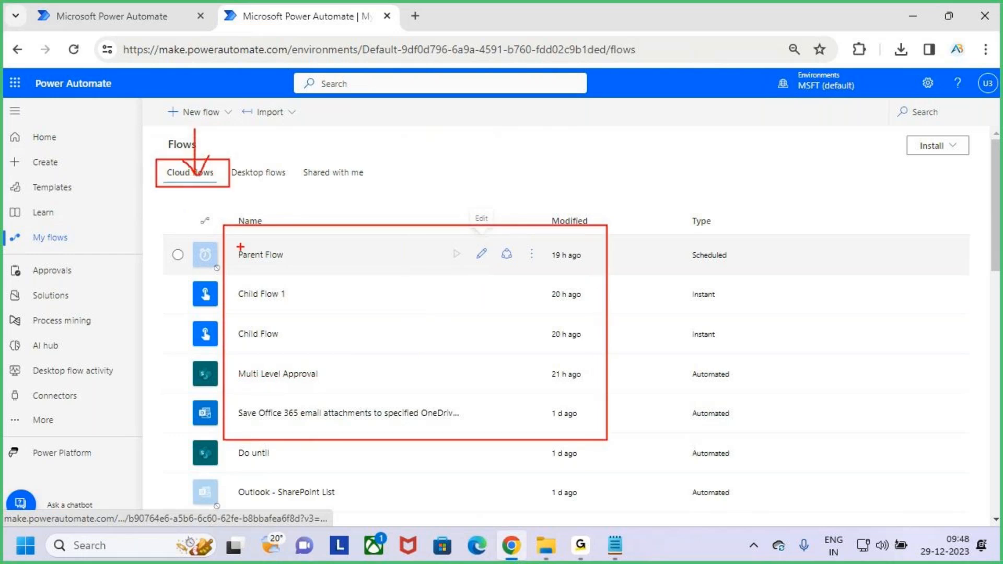
drag(224, 226, 603, 445)
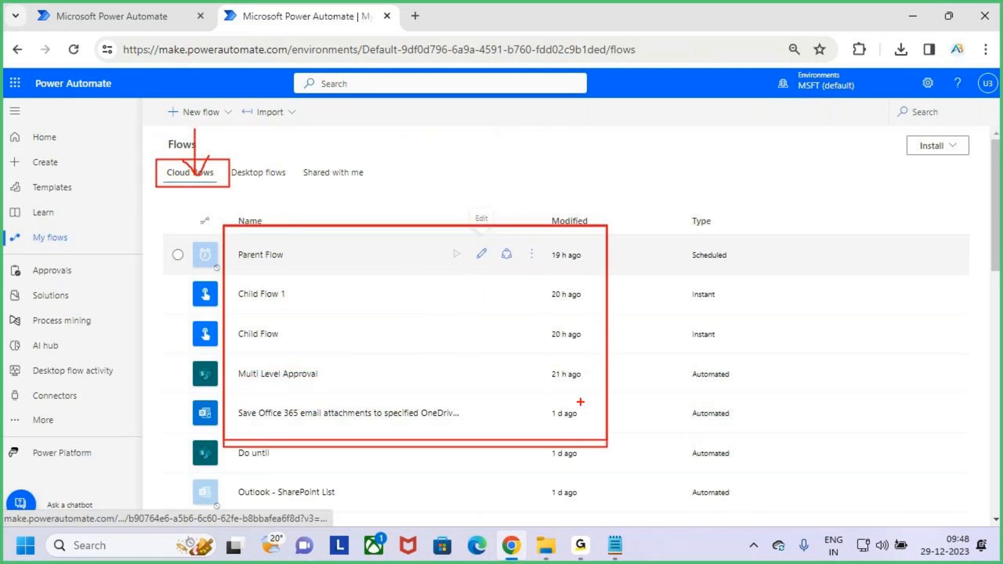
Step: Annotate the Shared with me view on the My flows page, then clear the drawings
key(Escape)
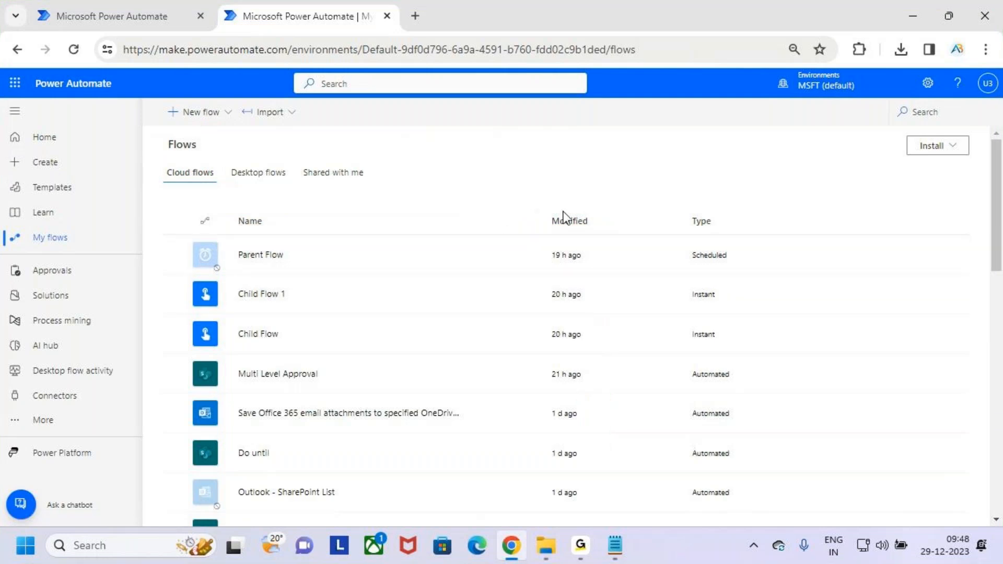
key(ctrl+2)
drag(289, 159, 390, 202)
mouse_move(318, 125)
mouse_down()
mouse_move(323, 157)
mouse_move(337, 127)
mouse_up()
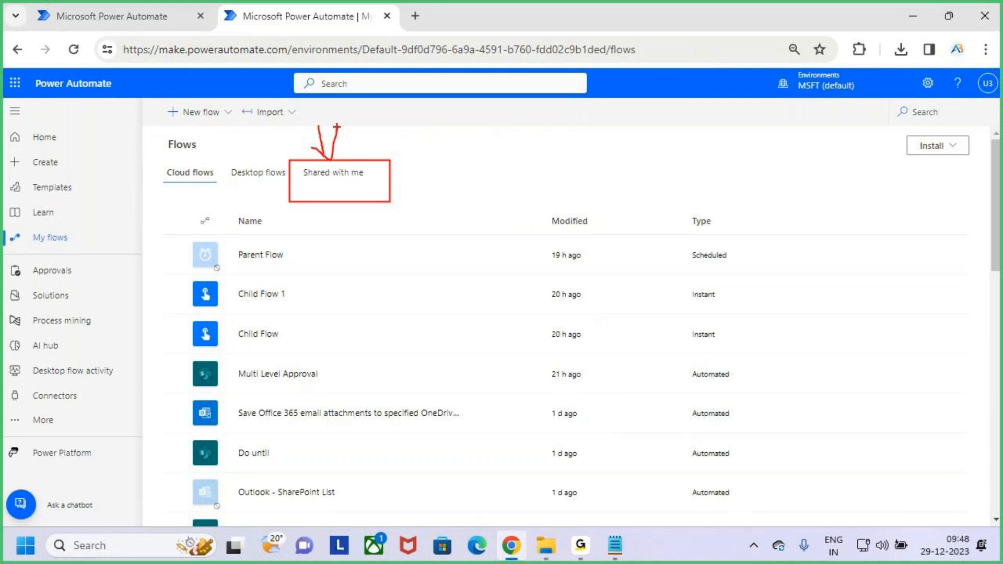
key(Escape)
Step: Show Shared with me and mark Leave Approval as its only flow
click(348, 178)
key(ctrl+2)
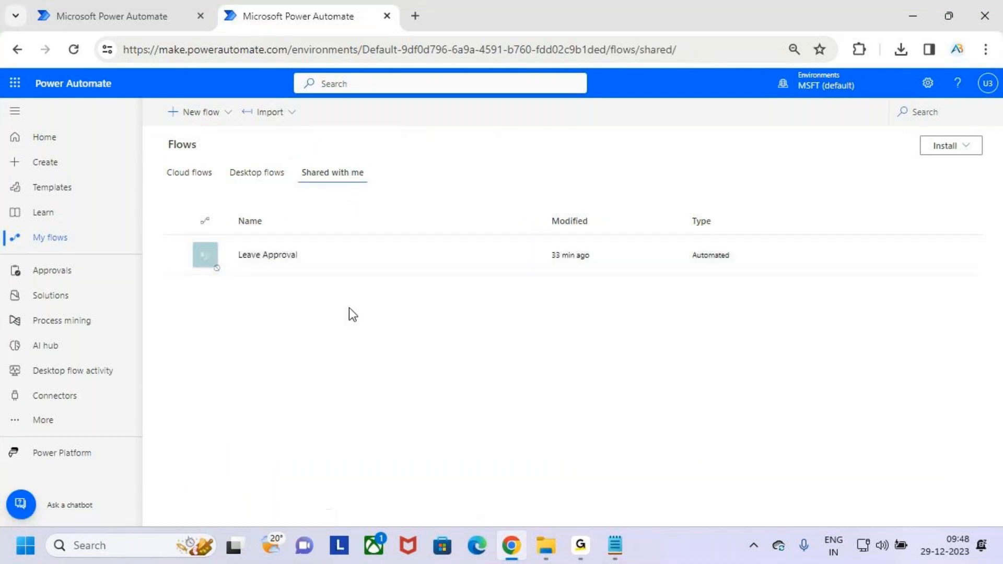
drag(214, 234, 334, 278)
mouse_move(297, 162)
mouse_down()
mouse_move(364, 187)
mouse_move(430, 176)
mouse_up()
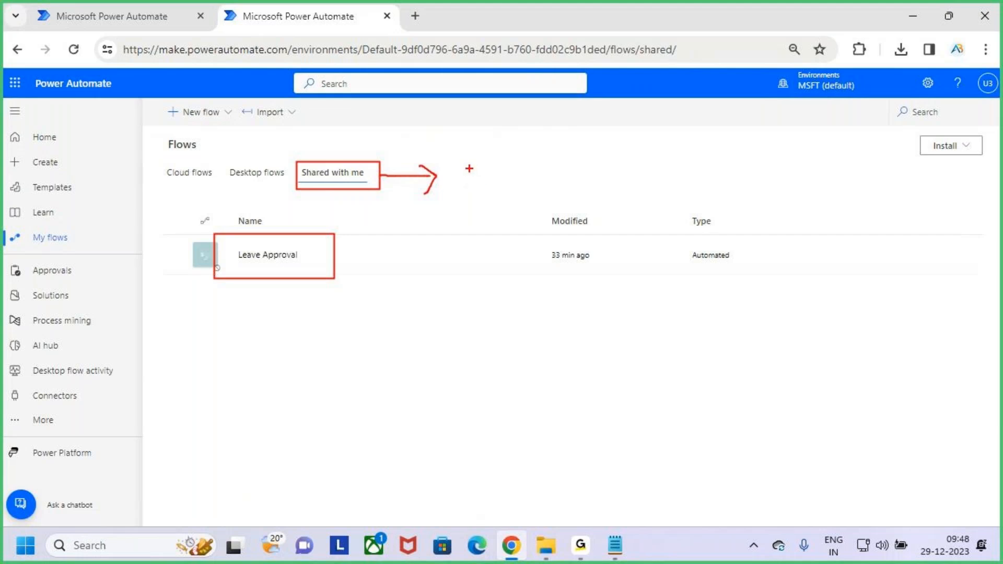
drag(319, 254, 340, 234)
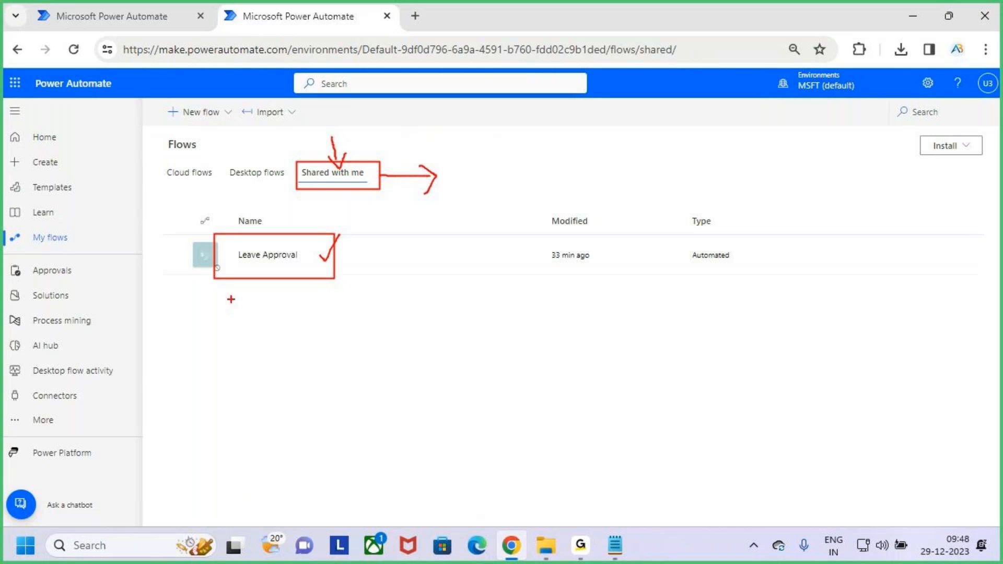
drag(236, 287, 324, 322)
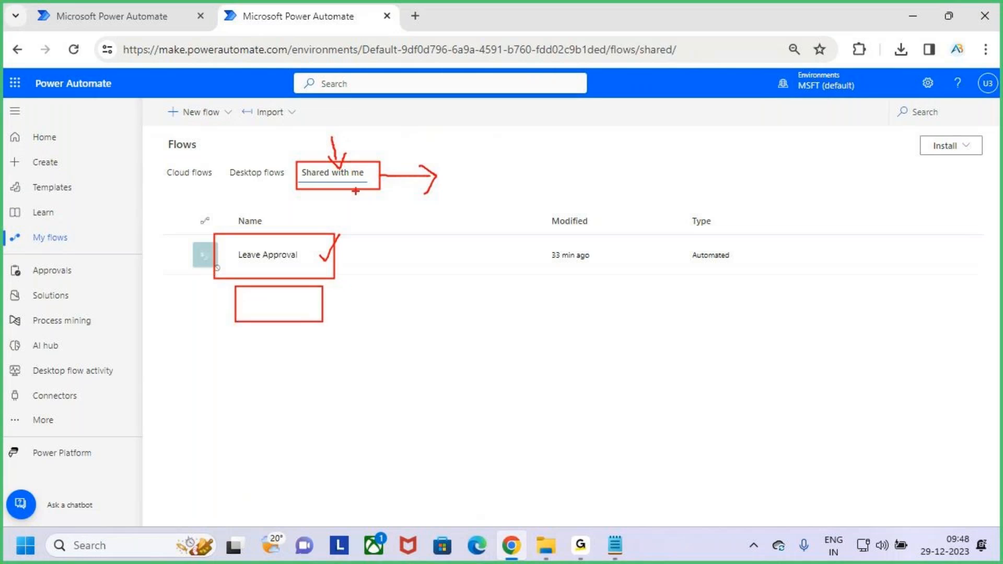
key(e)
drag(298, 156, 383, 186)
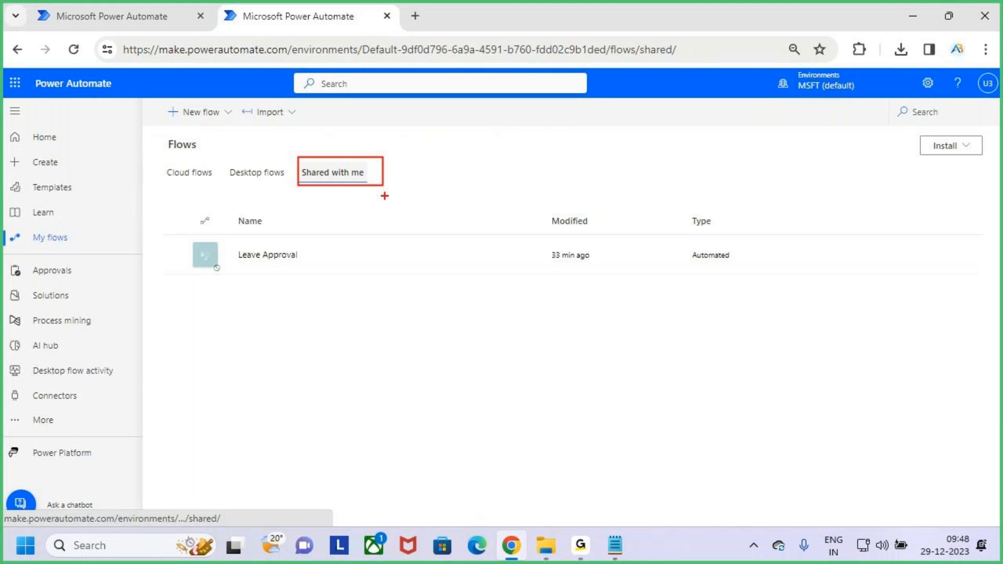
key(Escape)
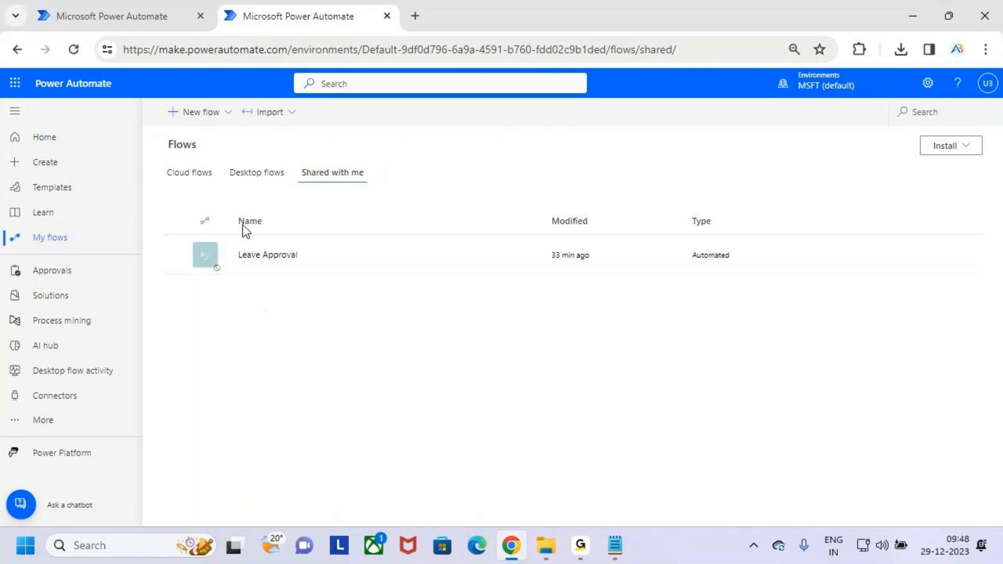
Step: Switch to Cloud flows and outline the owned flows from Parent Flow to Do until
click(192, 177)
key(ctrl+2)
mouse_move(206, 239)
mouse_down()
mouse_move(425, 452)
mouse_move(462, 464)
mouse_up()
key(Escape)
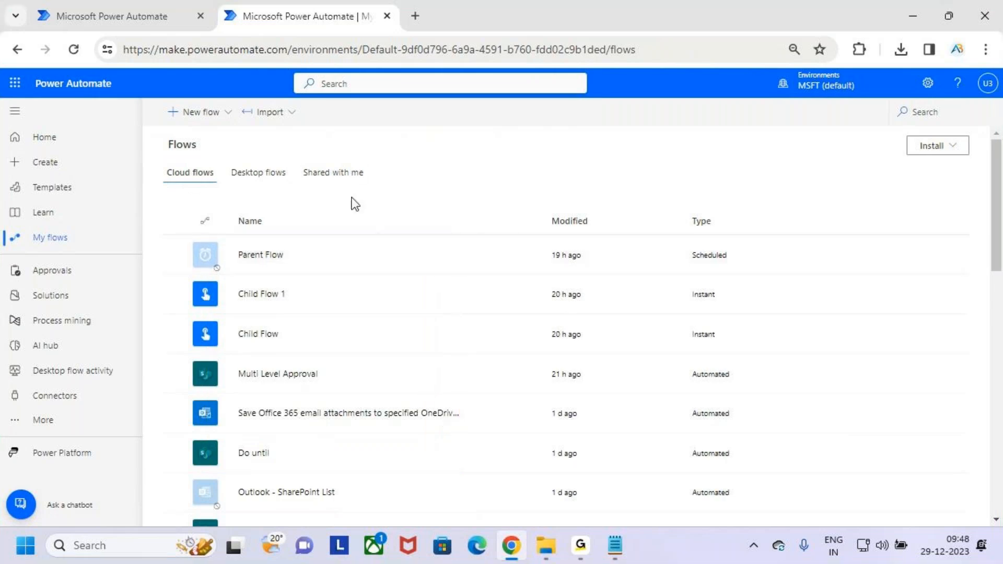
Step: Return to Shared with me and mark the empty area below Leave Approval
click(350, 174)
key(ctrl+2)
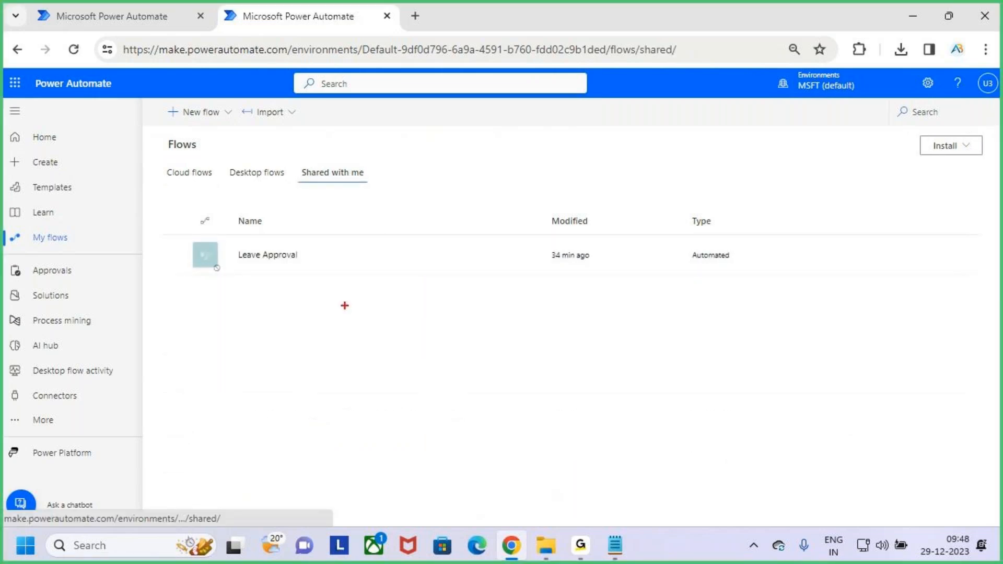
drag(195, 284, 491, 362)
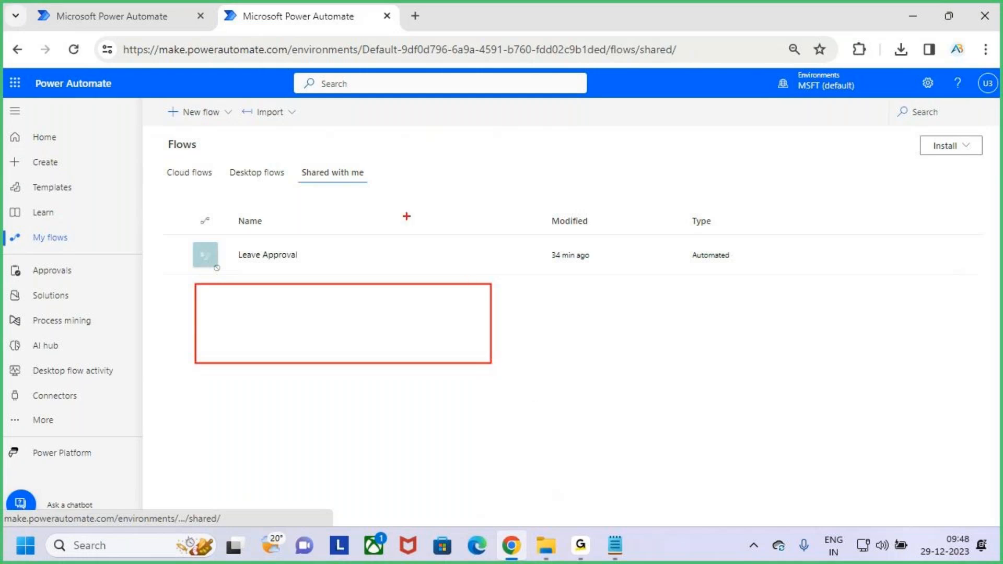
drag(302, 187, 367, 182)
key(Escape)
Step: Outline the first owned flows in Cloud flows, check Shared with me again, and finish on Cloud flows
click(195, 177)
key(ctrl+2)
drag(204, 224, 404, 398)
key(Escape)
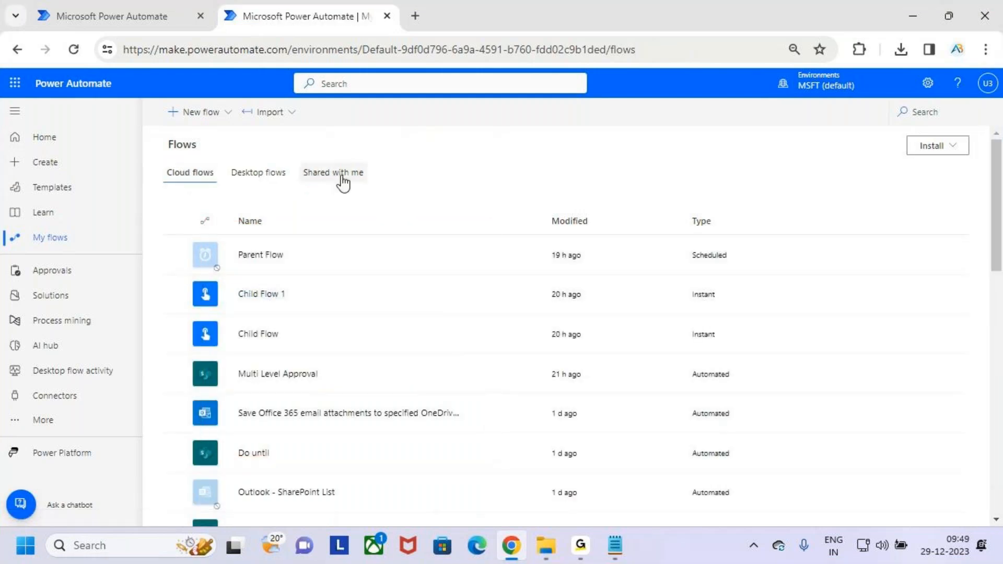
click(337, 174)
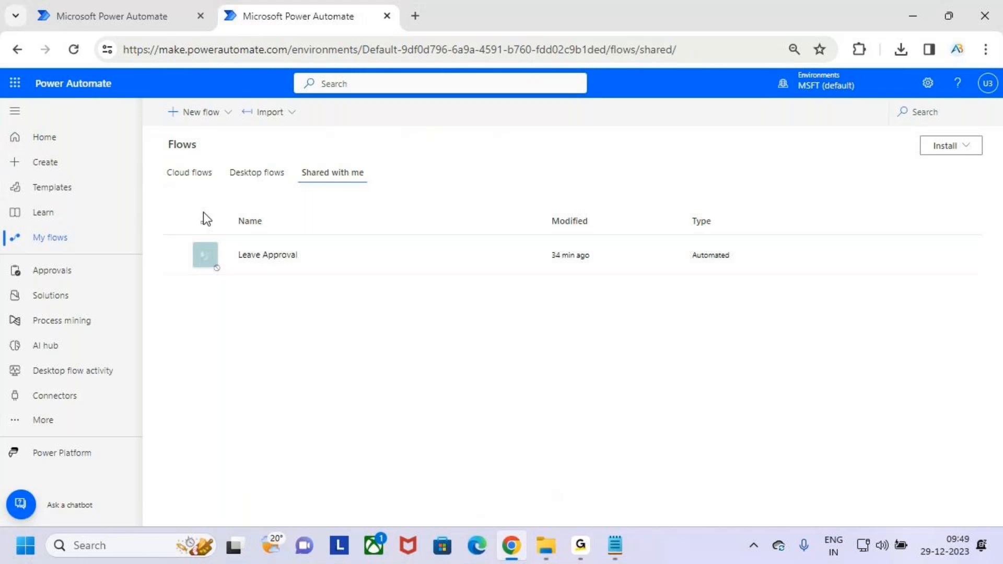
click(191, 176)
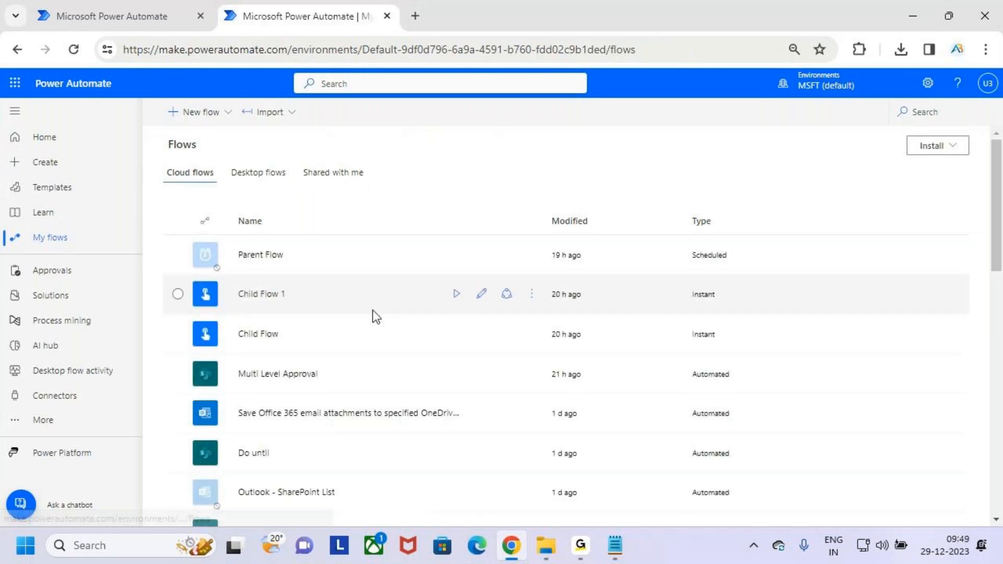
Step: View Multi Level Approval's owners and details page, then minimise the browser to show the Notepad notes
click(412, 384)
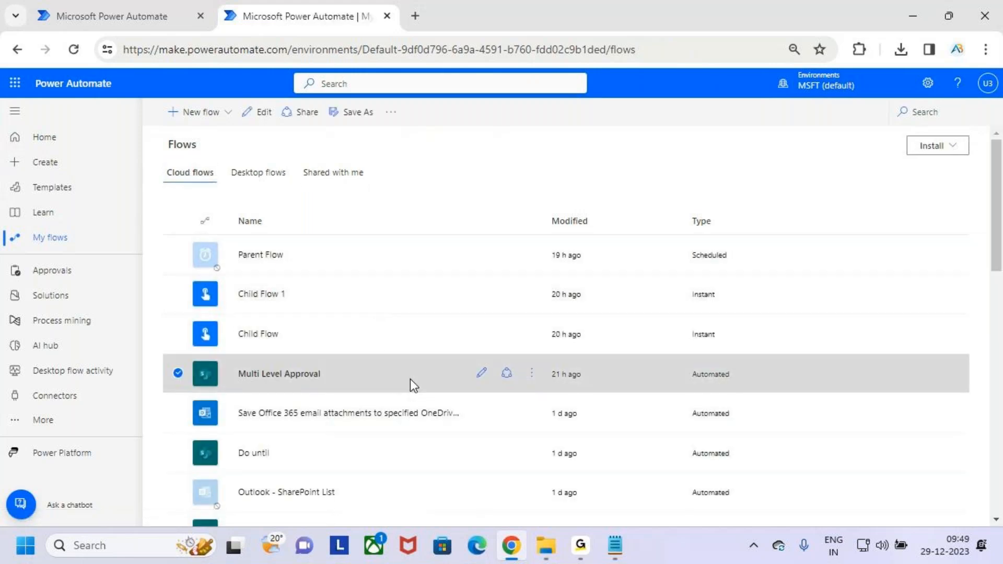
click(294, 114)
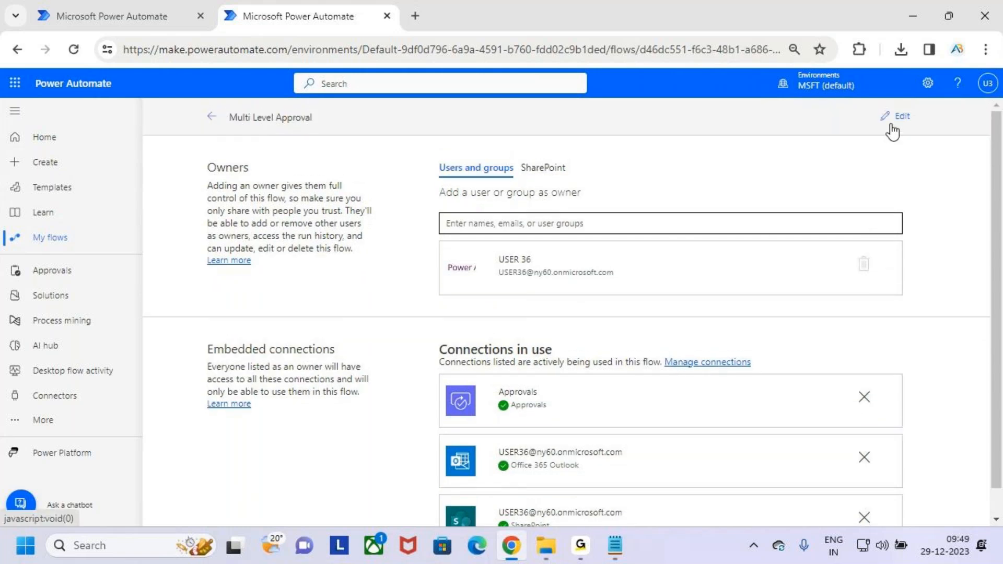
click(213, 118)
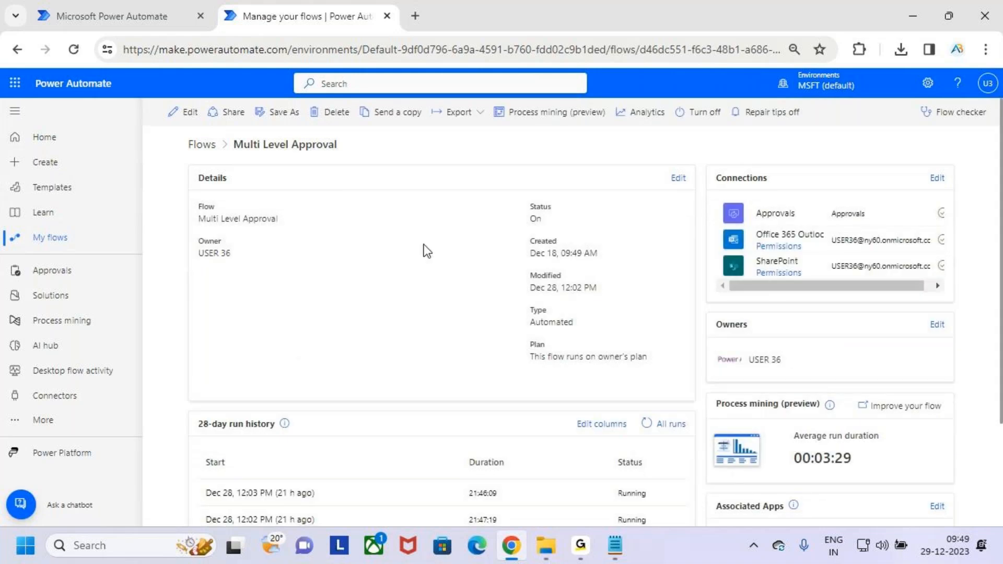
click(919, 8)
click(312, 277)
scroll(314, 280, down, 1)
scroll(314, 281, up, 3)
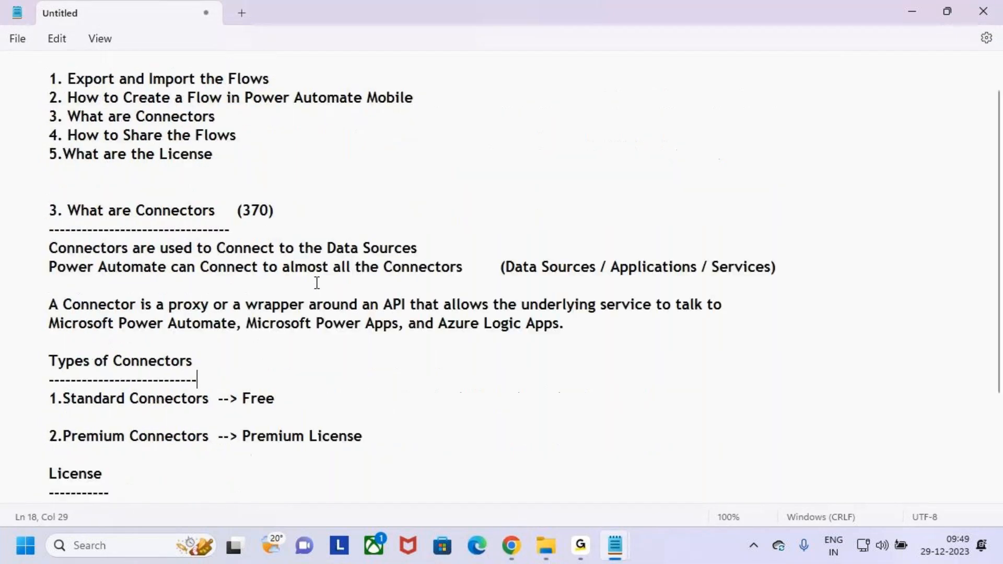
drag(68, 93, 270, 93)
drag(146, 111, 345, 110)
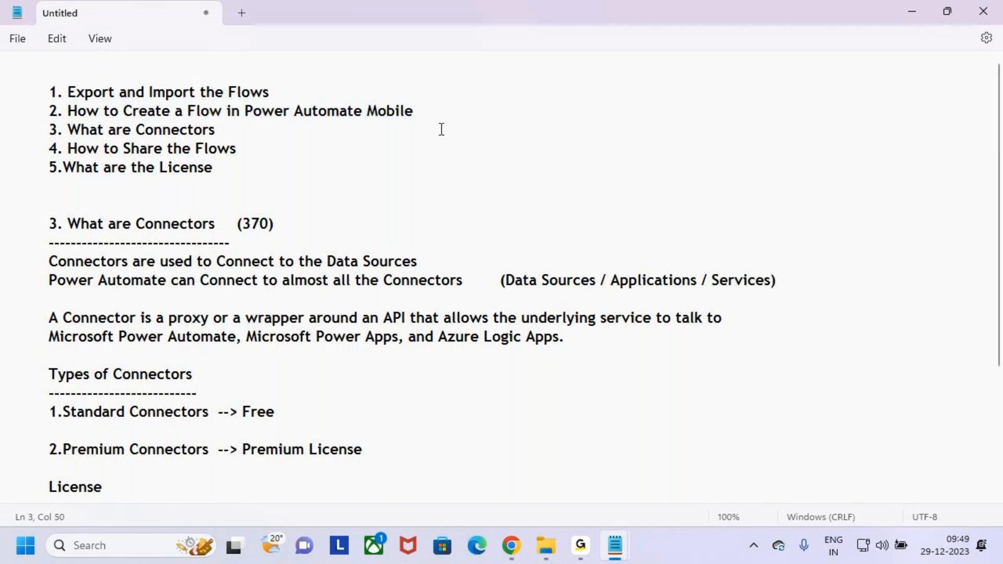
drag(79, 130, 263, 130)
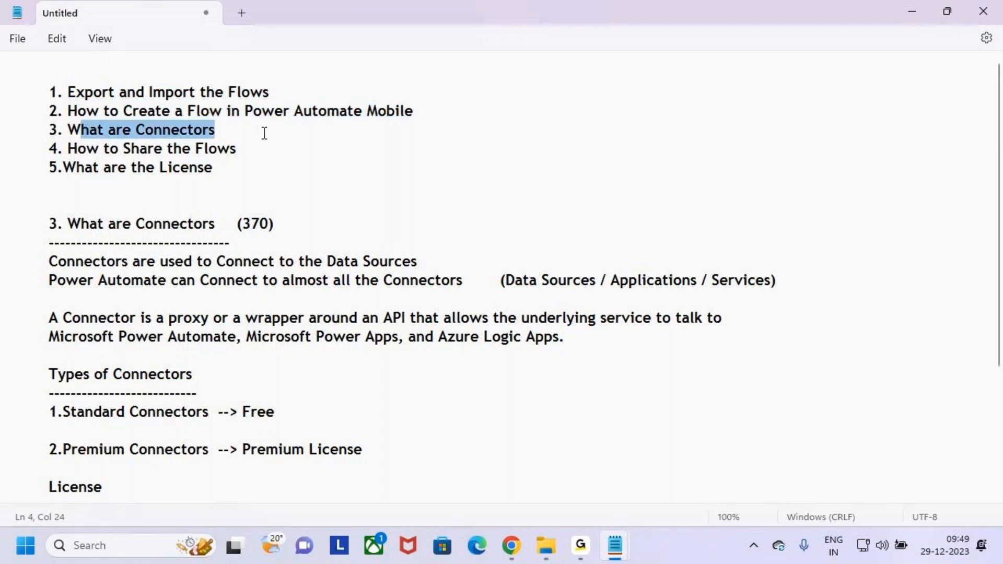
drag(250, 197, 175, 320)
click(314, 263)
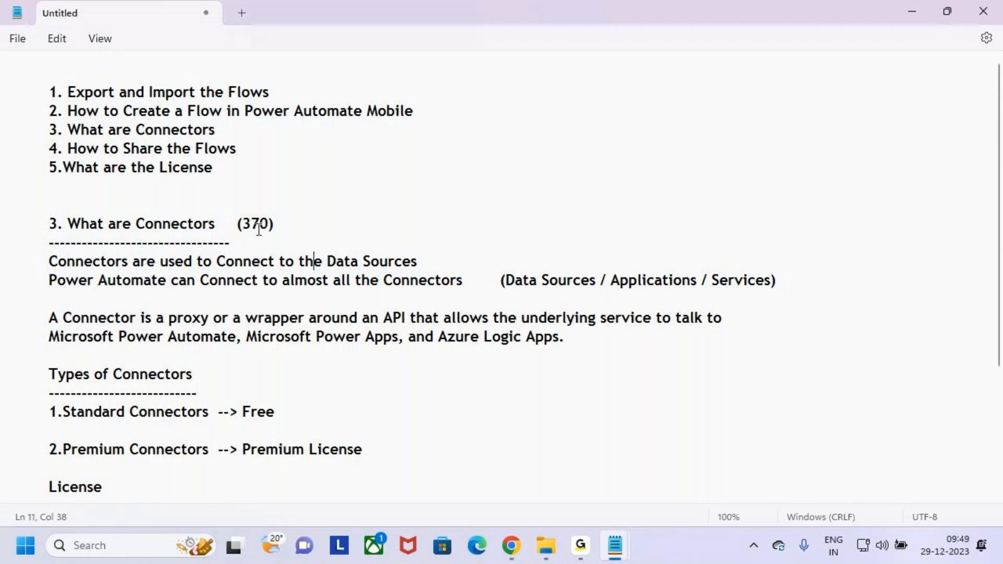
drag(239, 224, 318, 225)
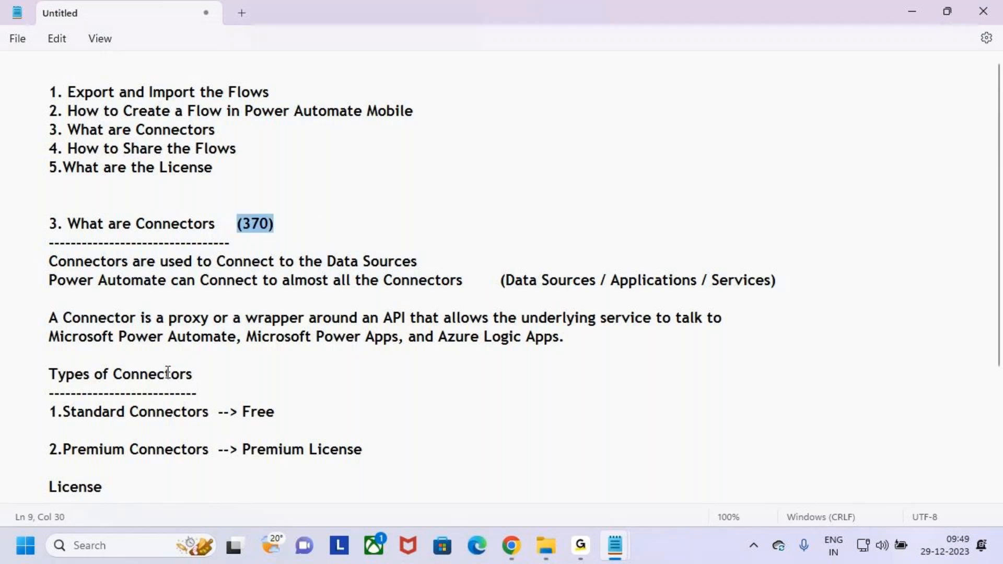
drag(42, 376, 266, 393)
scroll(333, 378, down, 3)
click(80, 296)
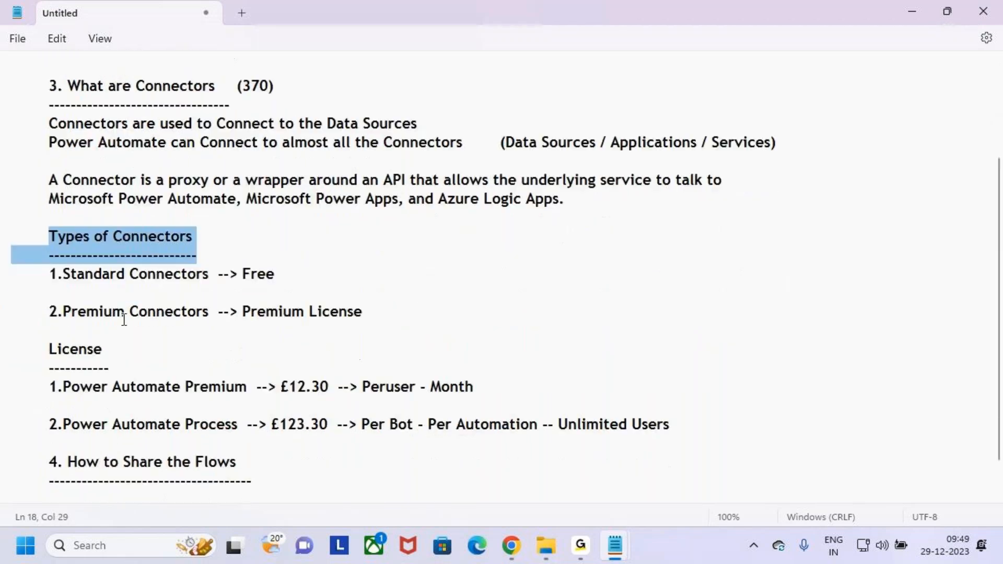
drag(81, 296, 83, 325)
click(172, 341)
drag(58, 274, 129, 274)
drag(251, 274, 334, 275)
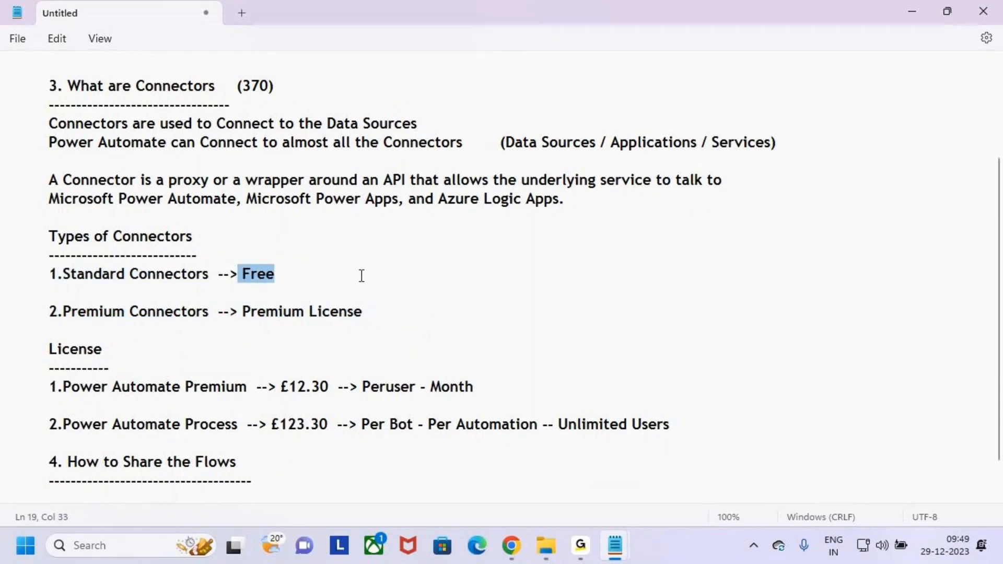
drag(49, 312, 167, 312)
drag(241, 313, 427, 313)
click(411, 327)
scroll(291, 405, down, 1)
drag(291, 402, 15, 307)
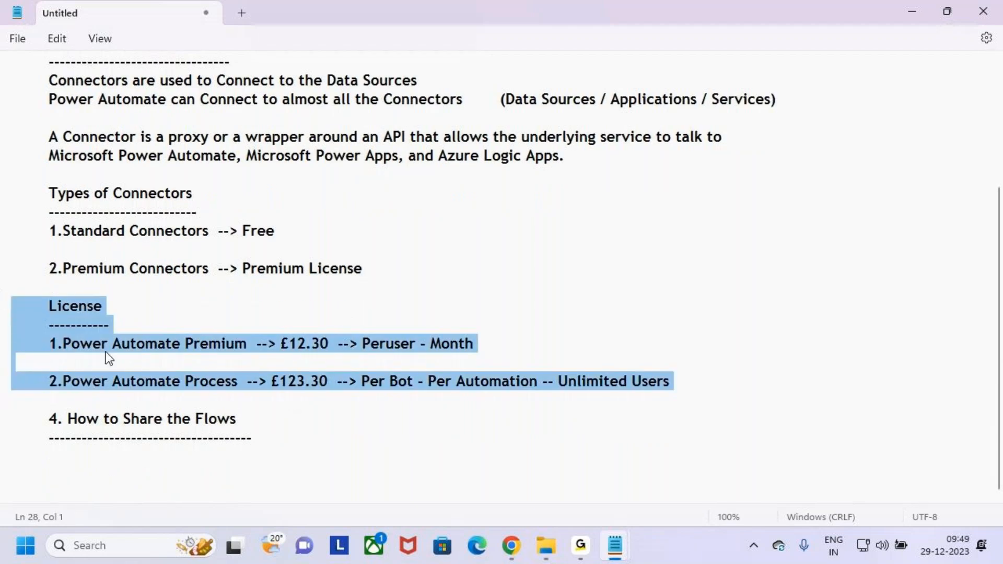
drag(130, 344, 246, 345)
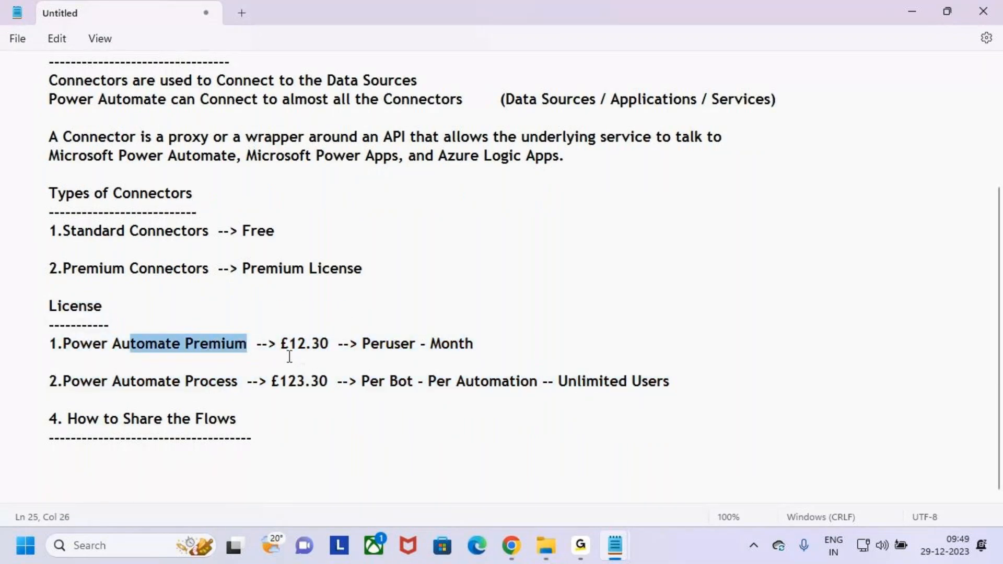
drag(157, 381, 293, 381)
click(332, 405)
drag(47, 418, 291, 437)
click(311, 434)
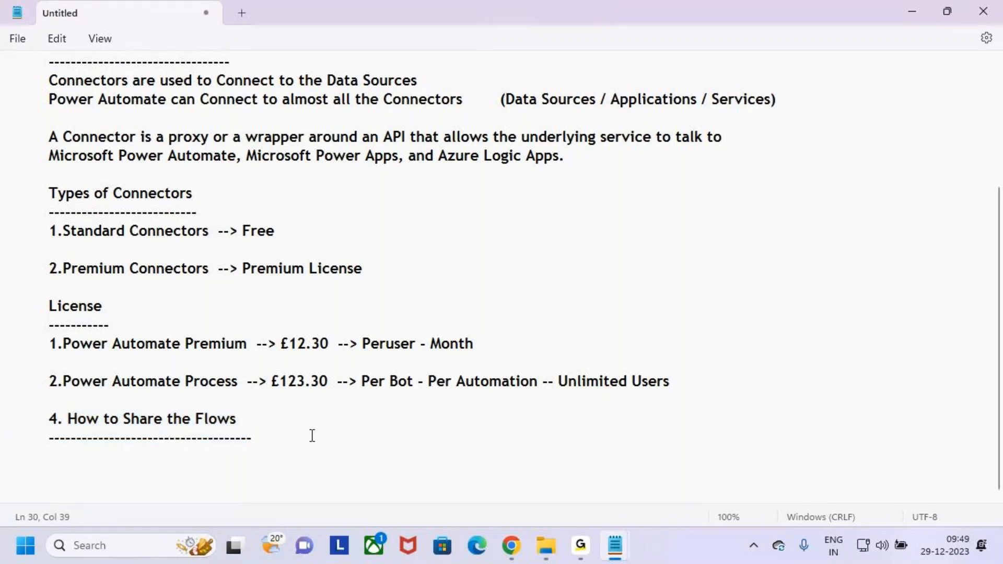
scroll(312, 429, up, 3)
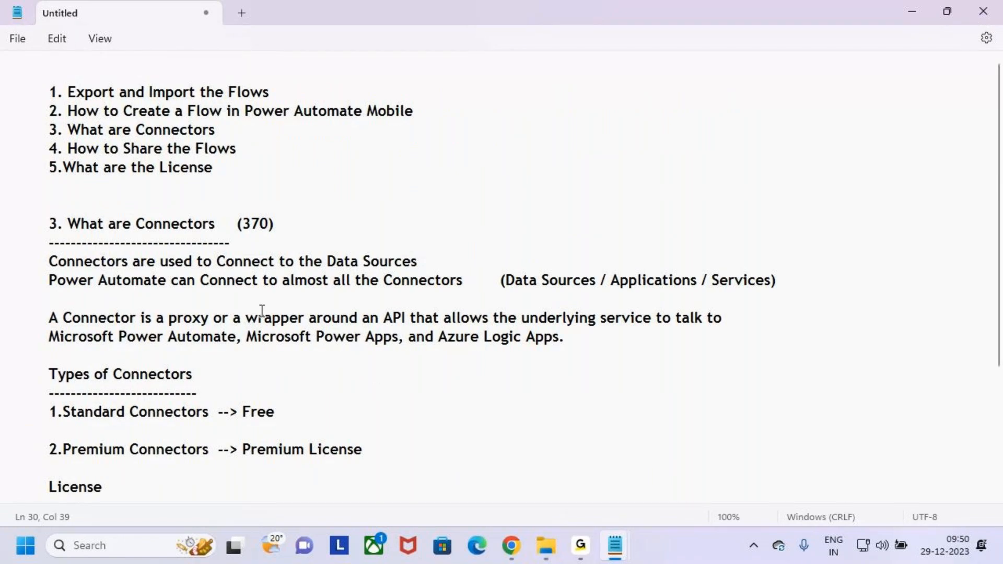
drag(217, 168, 2, 77)
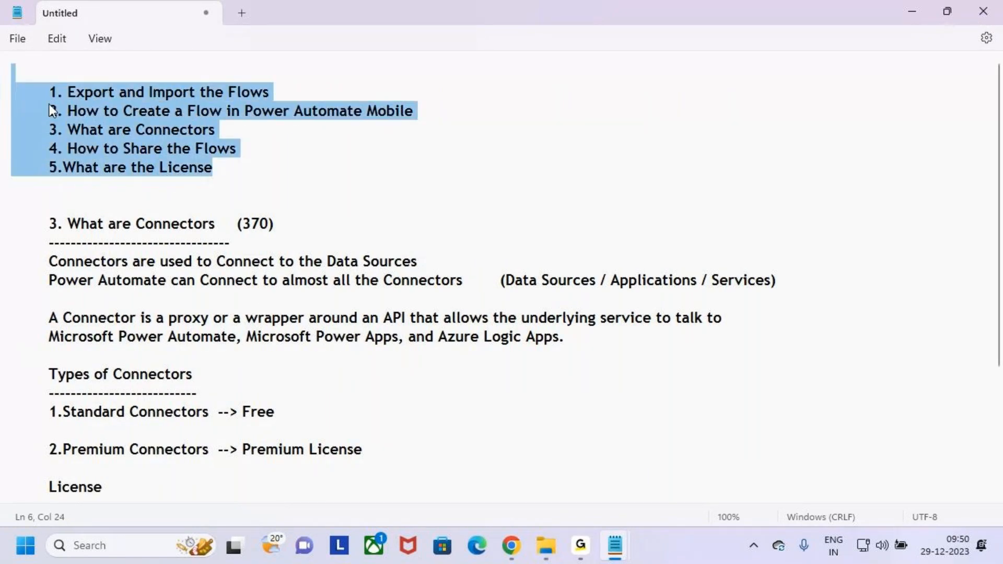
click(268, 180)
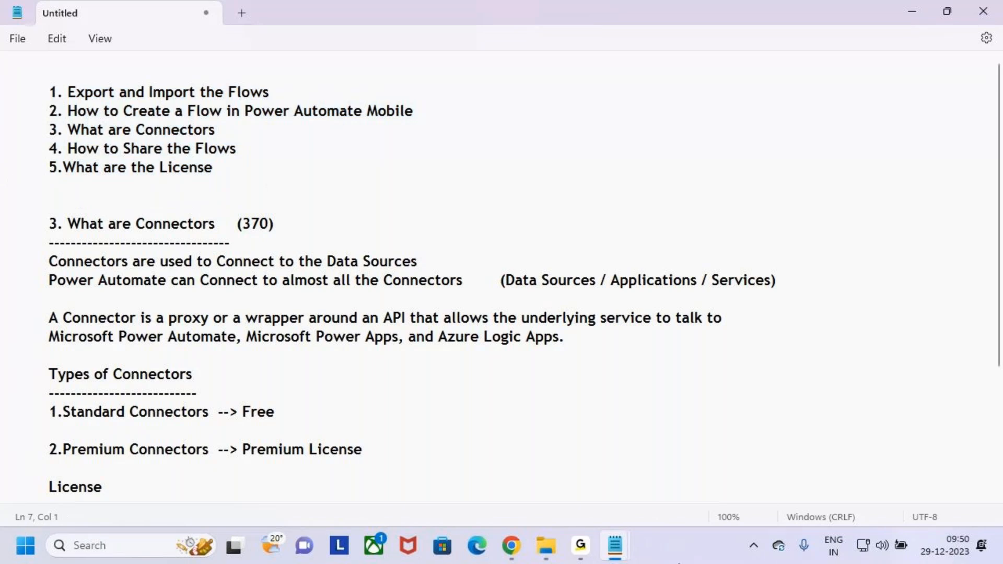
mouse_move(615, 546)
click(580, 546)
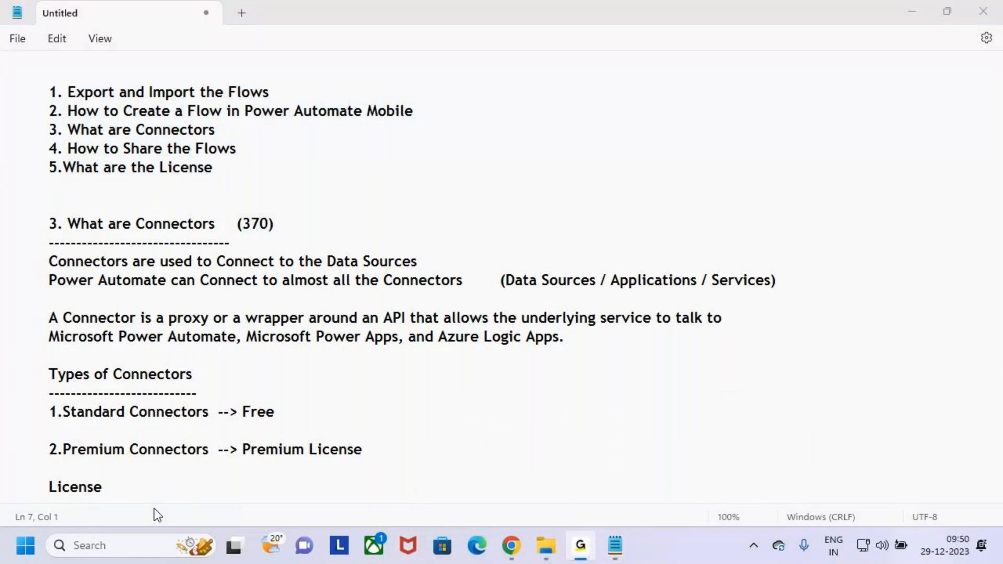